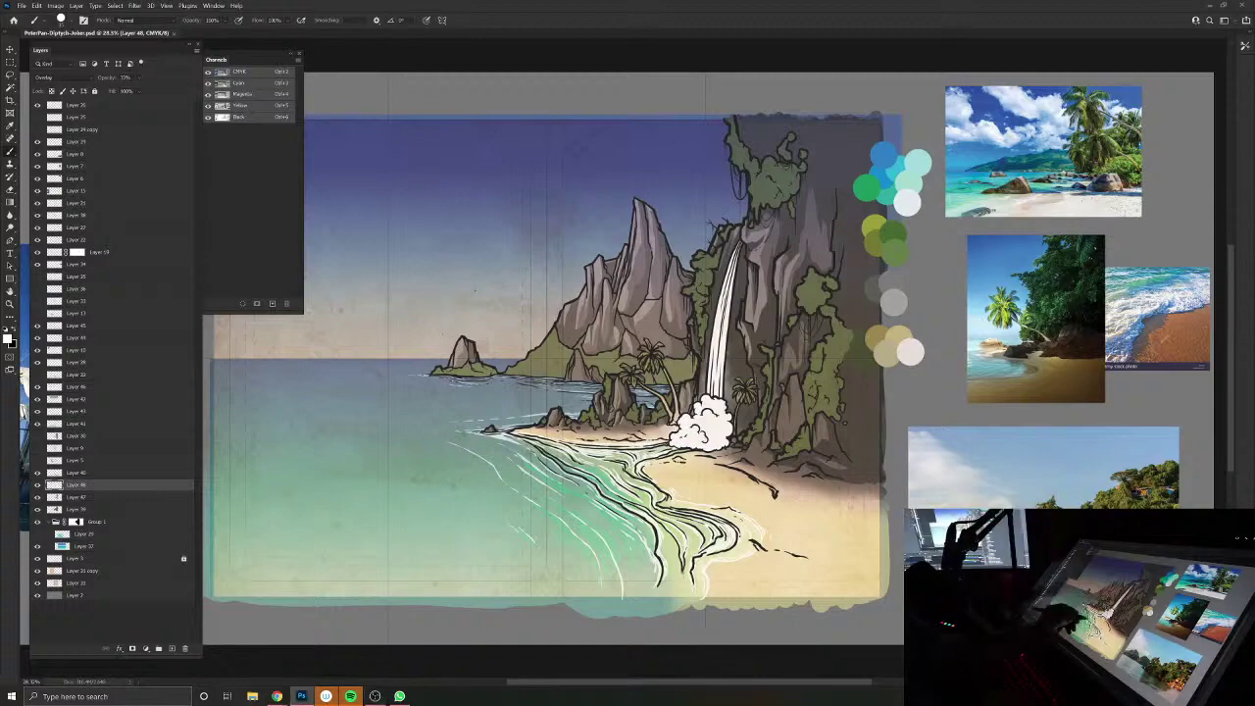
# Step: Complete the black ink outline along the right edge of the foliage on the right cliff, painting on Layer 21 with the sampled line colour
pyautogui.moveTo(850, 356); pyautogui.dragTo(541, 532)
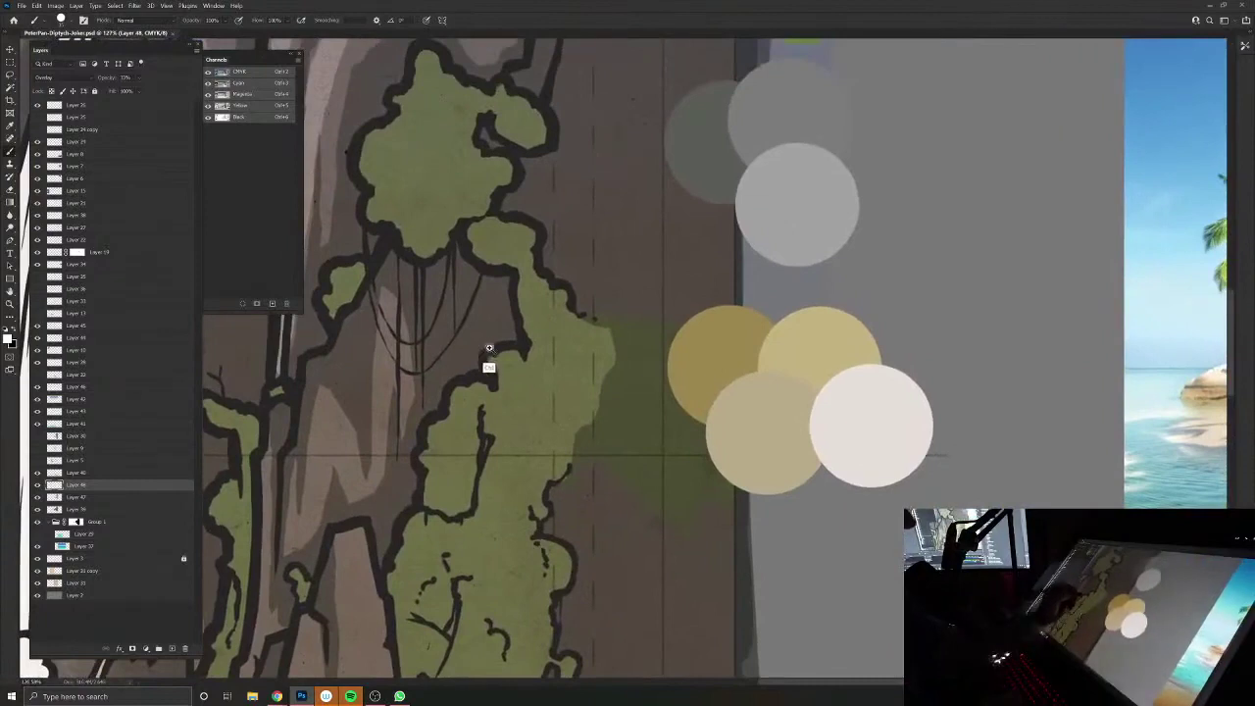
pyautogui.keyDown('ctrl'); pyautogui.click(449, 400); pyautogui.keyUp('ctrl')
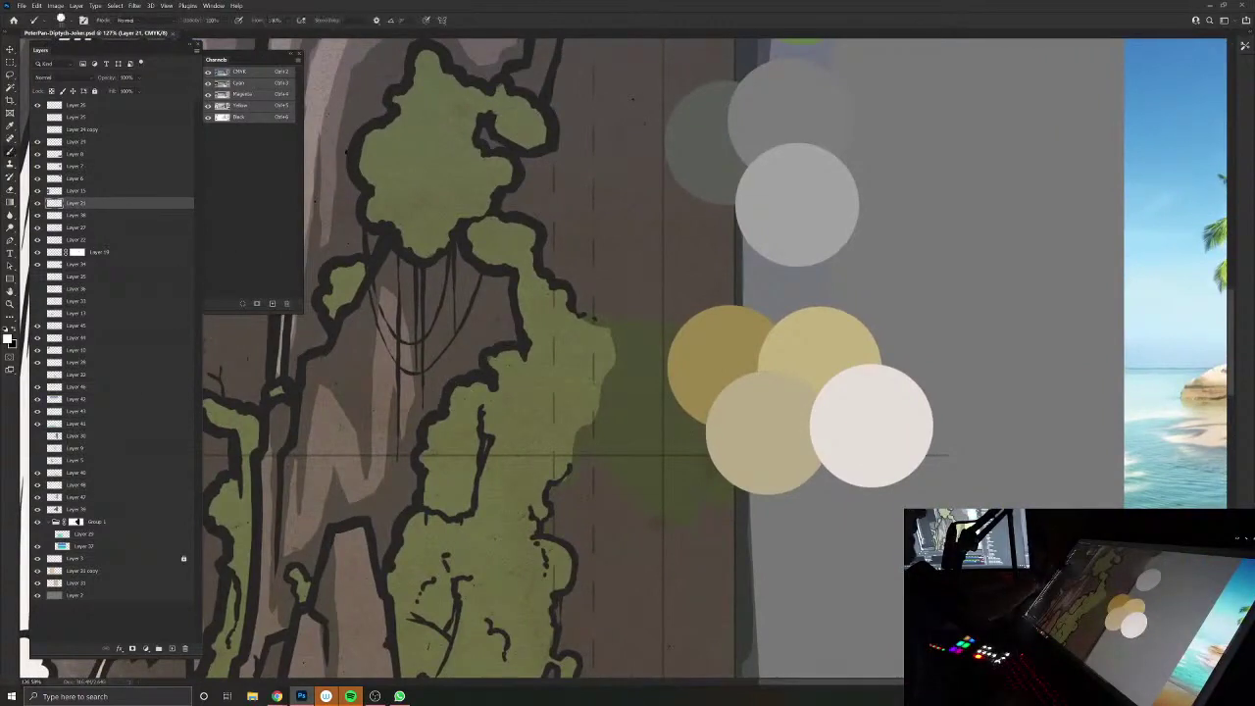
pyautogui.keyDown('alt'); pyautogui.click(481, 355); pyautogui.keyUp('alt')
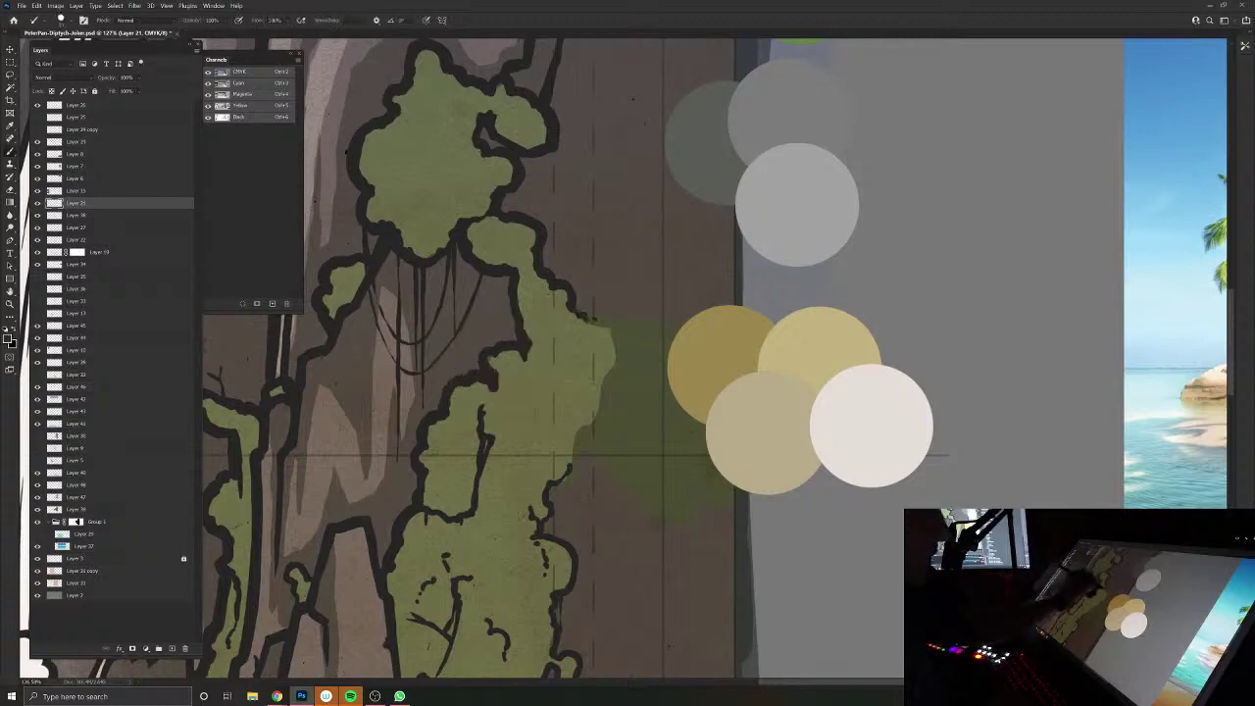
pyautogui.moveTo(585, 319)
pyautogui.mouseDown()
pyautogui.moveTo(605, 324)
pyautogui.moveTo(615, 357)
pyautogui.moveTo(605, 374)
pyautogui.moveTo(612, 323)
pyautogui.mouseUp()
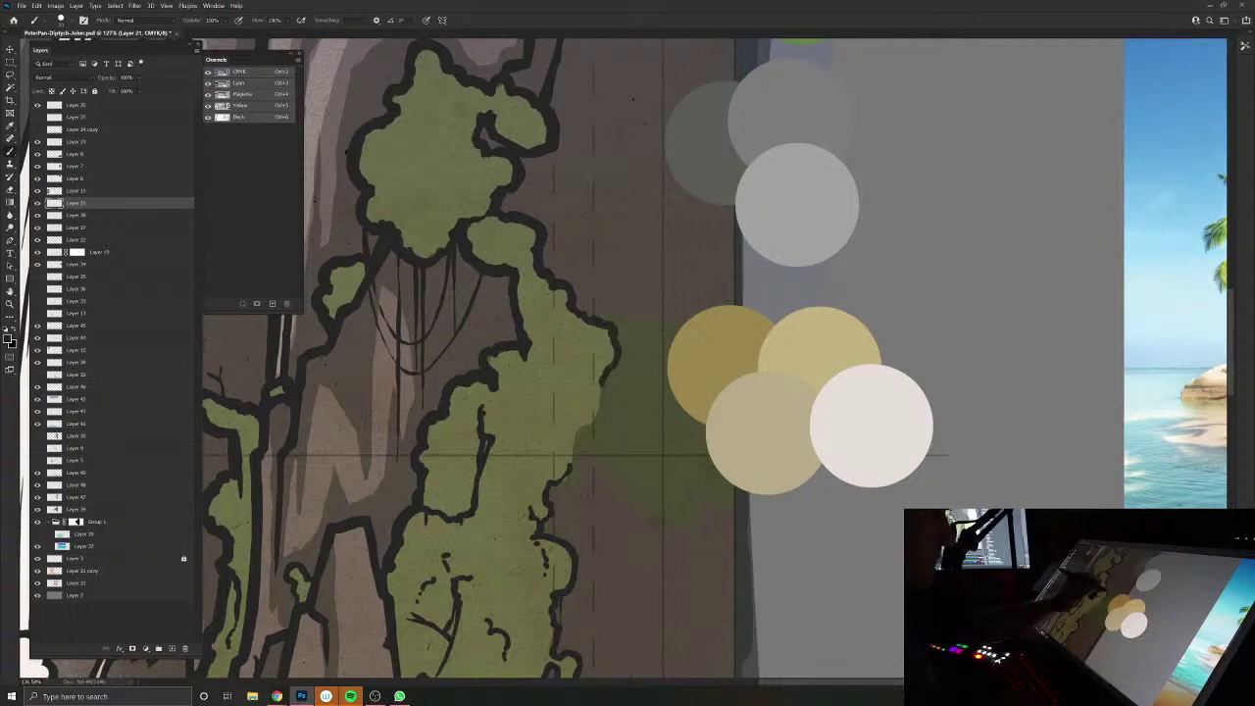
pyautogui.moveTo(603, 386); pyautogui.dragTo(571, 480)
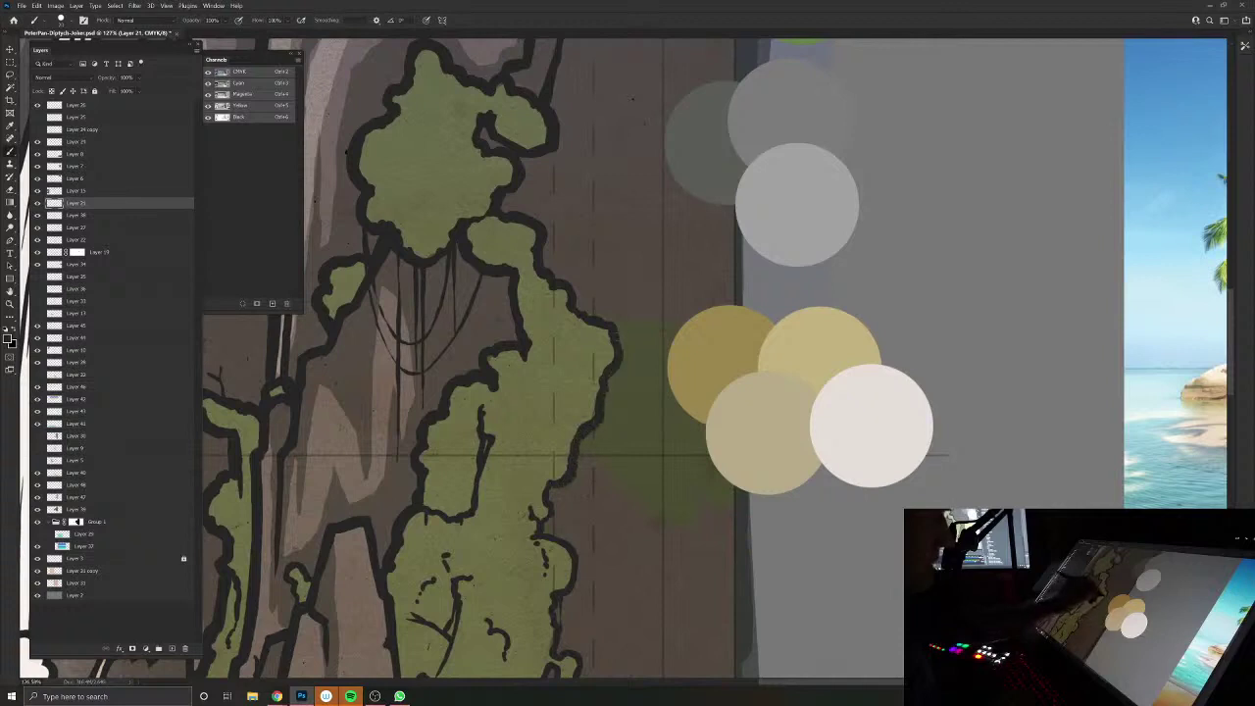
pyautogui.moveTo(617, 330); pyautogui.dragTo(600, 319)
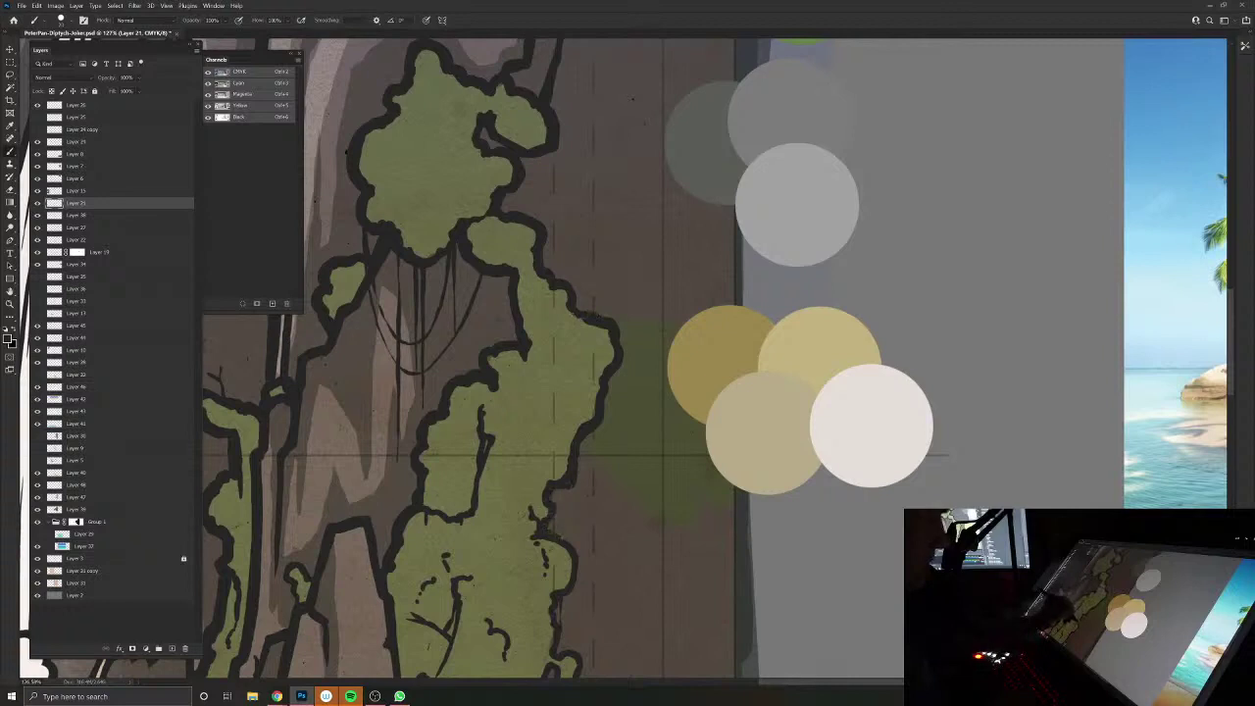
pyautogui.moveTo(563, 537); pyautogui.dragTo(575, 588)
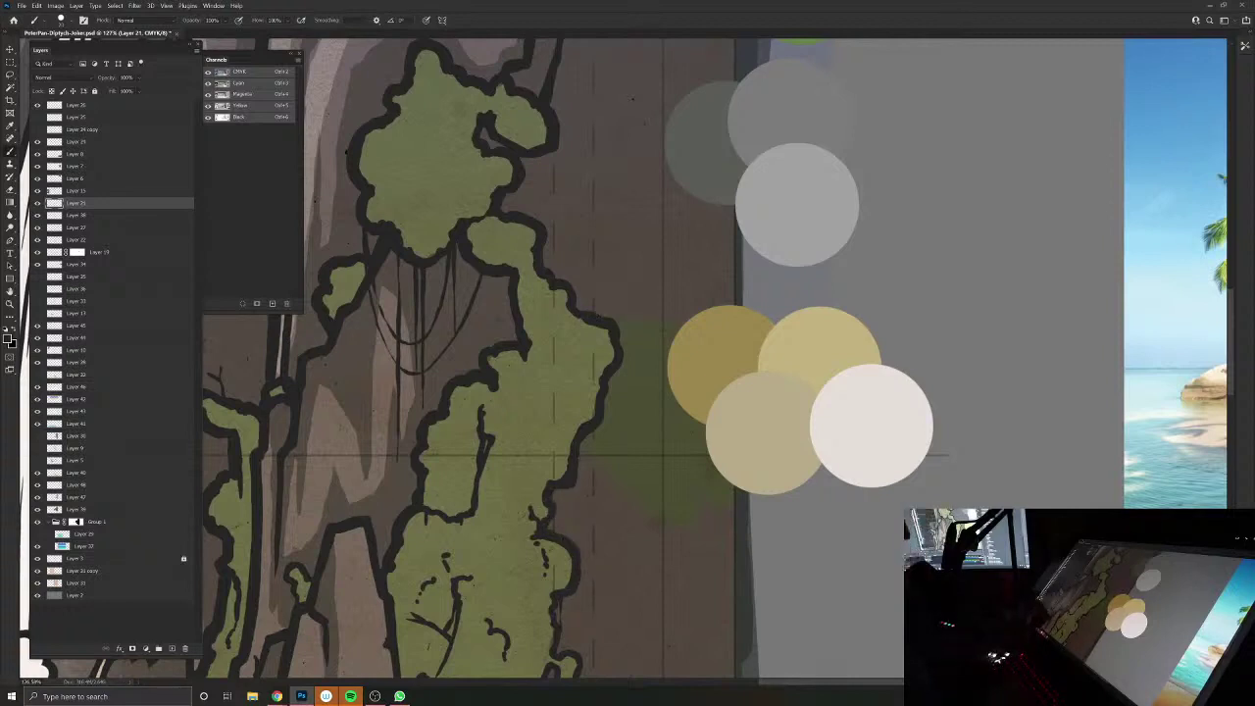
pyautogui.press('v')
pyautogui.click(75, 509)
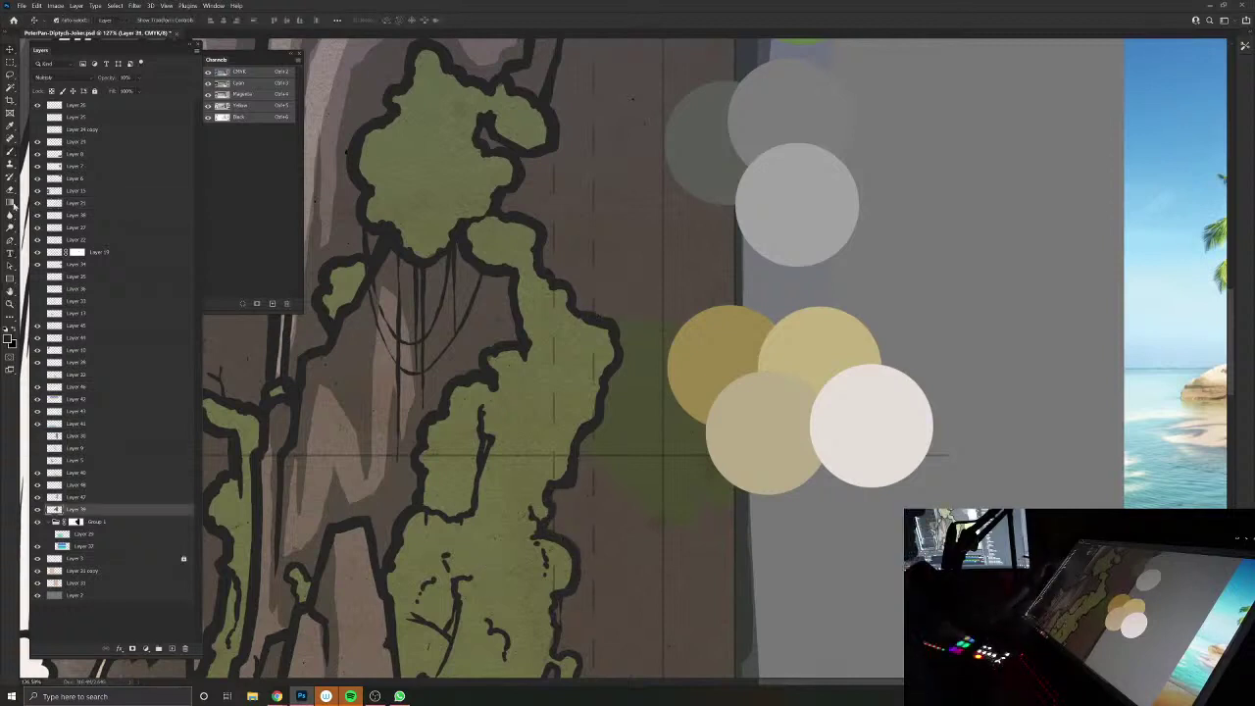
pyautogui.press('b')
pyautogui.moveTo(637, 299)
pyautogui.mouseDown()
pyautogui.moveTo(643, 451)
pyautogui.moveTo(681, 431)
pyautogui.mouseUp()
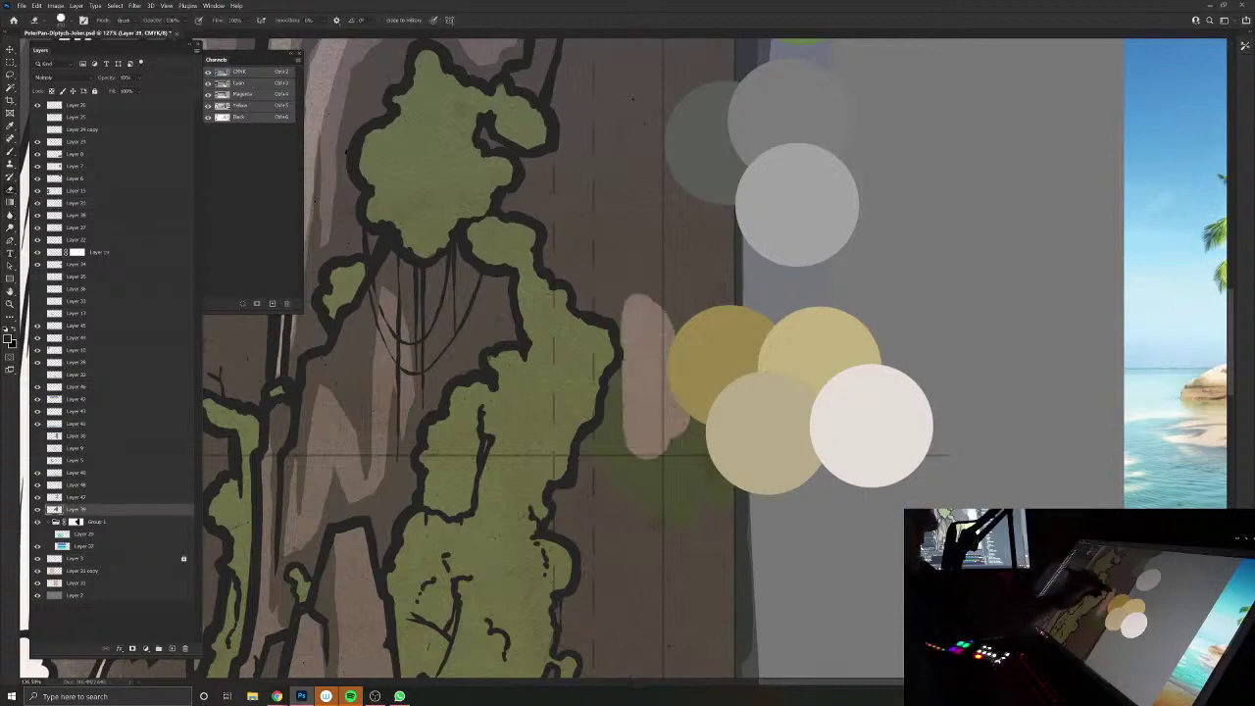
pyautogui.moveTo(677, 303)
pyautogui.mouseDown()
pyautogui.moveTo(676, 441)
pyautogui.moveTo(710, 471)
pyautogui.moveTo(642, 549)
pyautogui.moveTo(588, 431)
pyautogui.mouseUp()
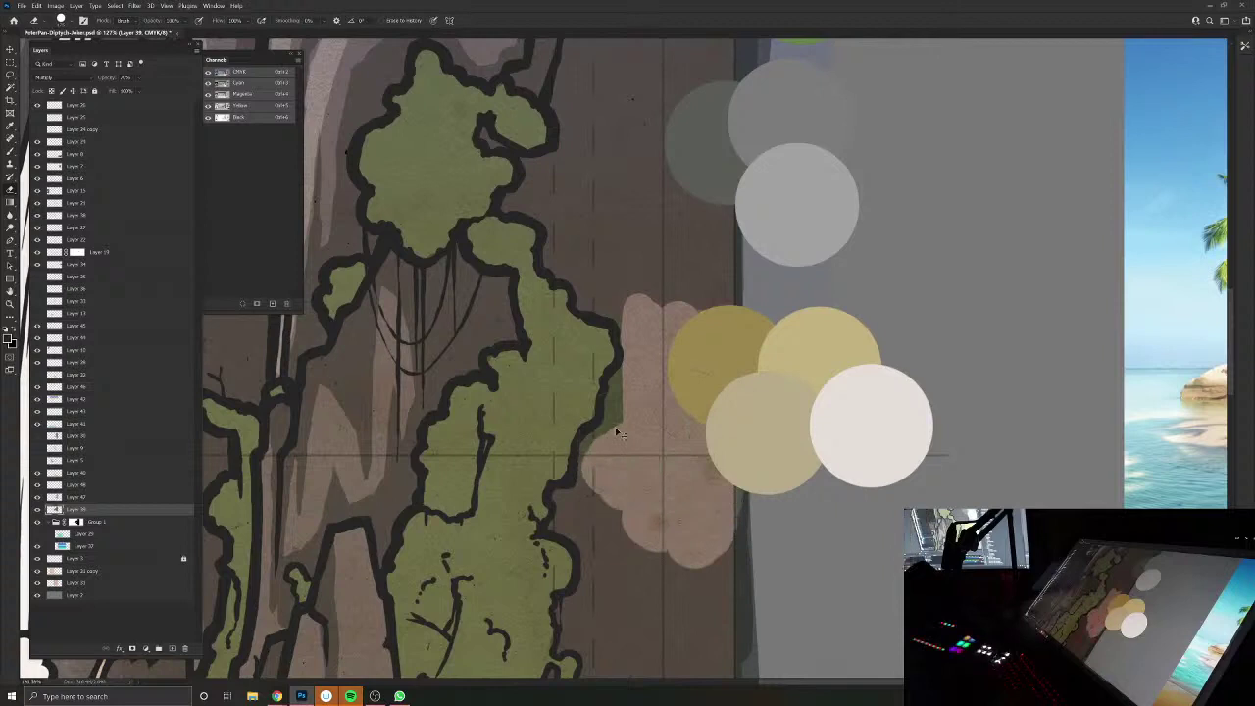
pyautogui.hotkey('ctrl', 'z')
pyautogui.hotkey('ctrl', 'z')
pyautogui.hotkey('ctrl', 'z')
pyautogui.hotkey('ctrl', 'z')
pyautogui.hotkey('ctrl', 'z')
pyautogui.hotkey('ctrl', 'z')
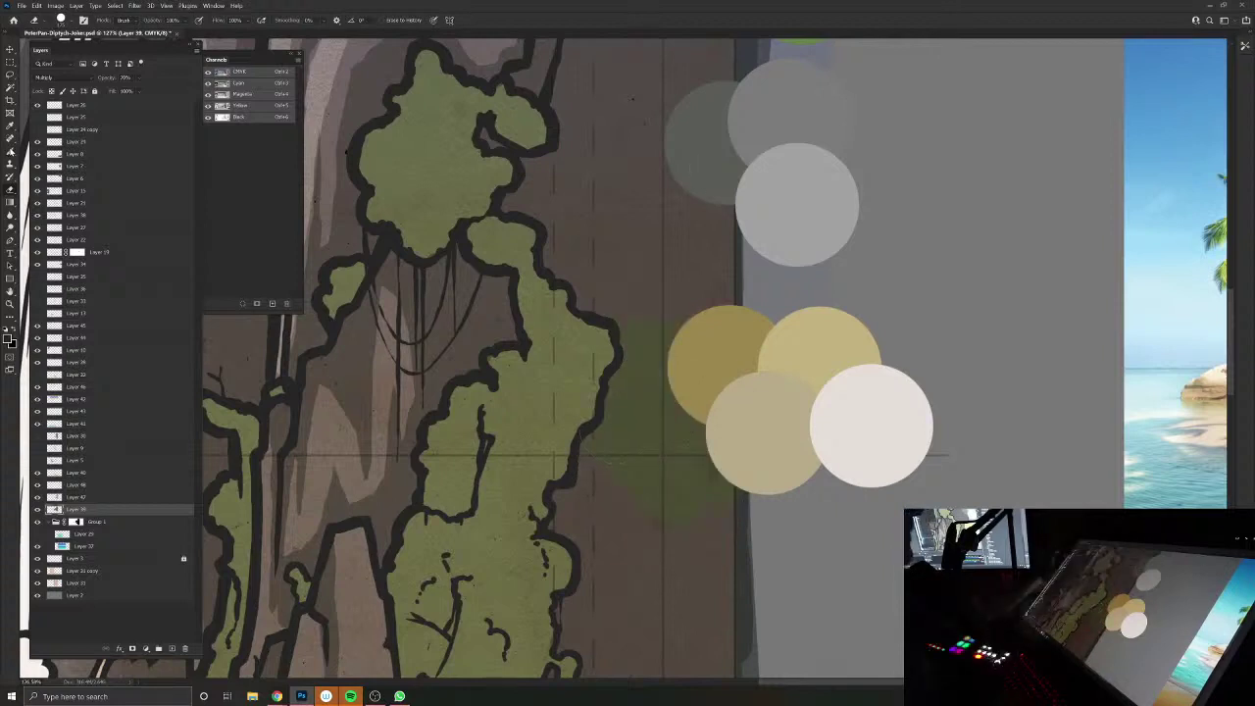
# Step: Sample the dark grey swatch and add a new layer above Layer 39, set to Multiply at about 53% opacity
pyautogui.keyDown('alt'); pyautogui.click(711, 155); pyautogui.keyUp('alt')
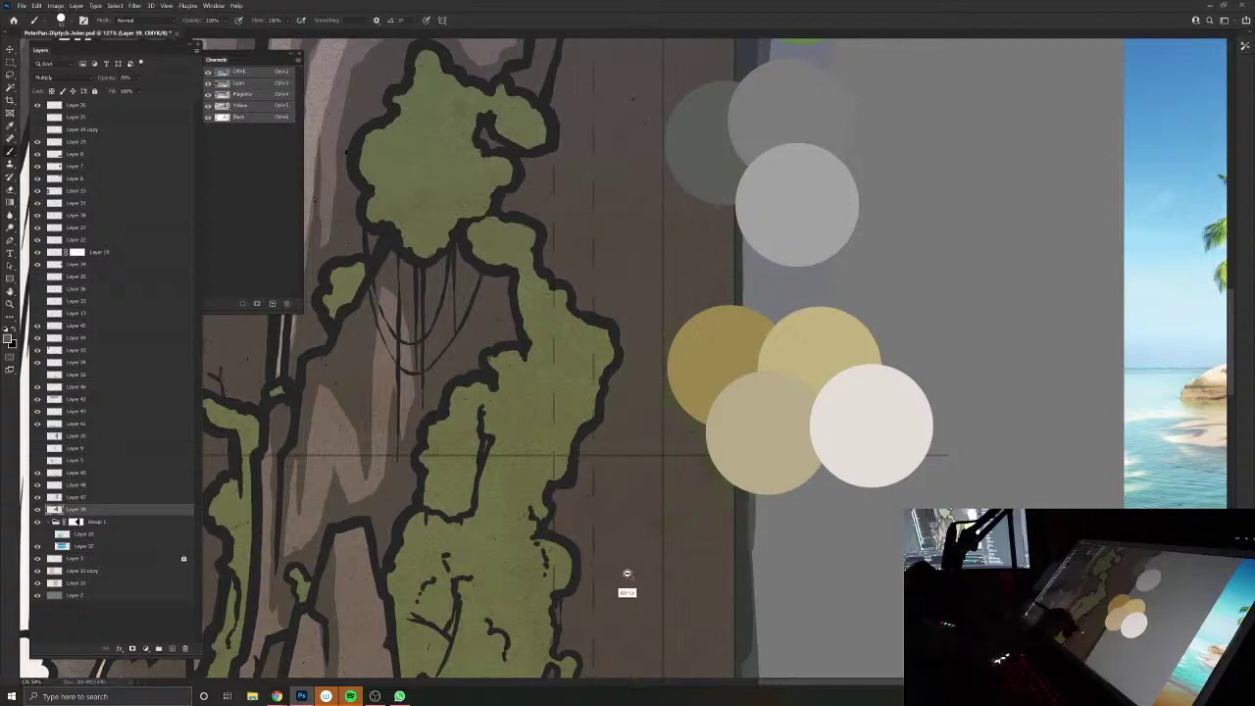
pyautogui.scroll(-5, 628, 580)
pyautogui.moveTo(574, 571); pyautogui.dragTo(777, 388)
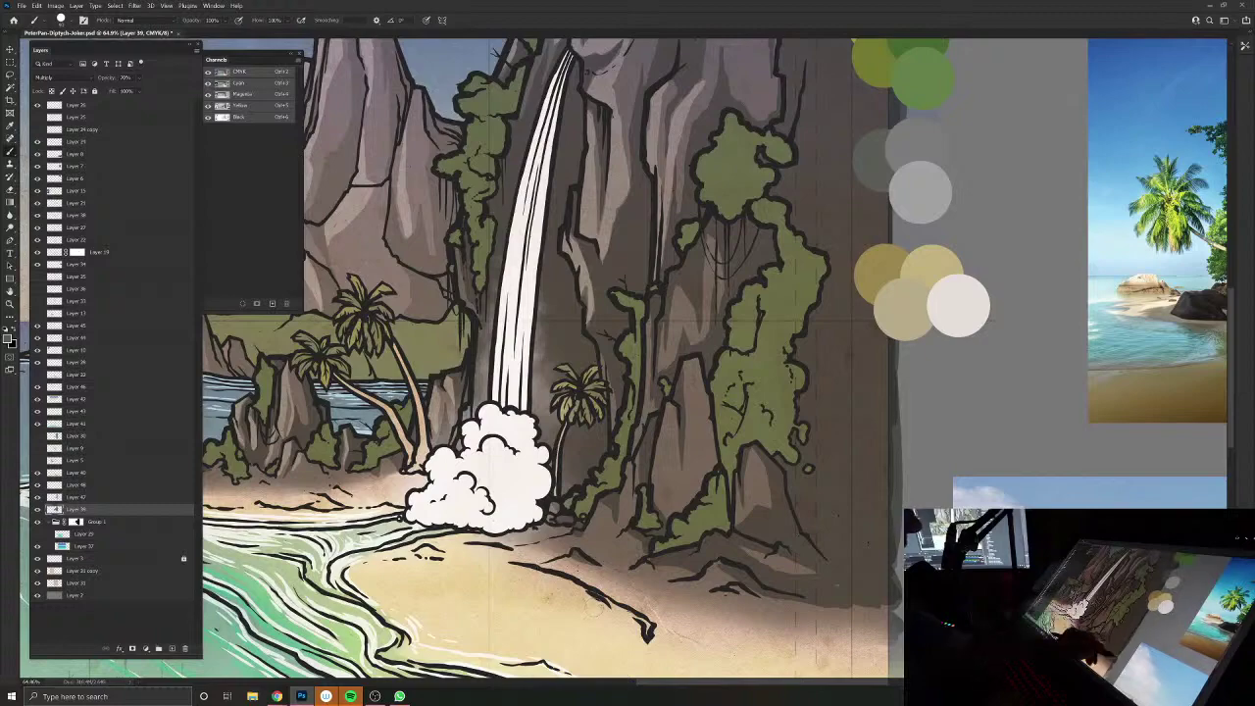
pyautogui.scroll(-5, 586, 538)
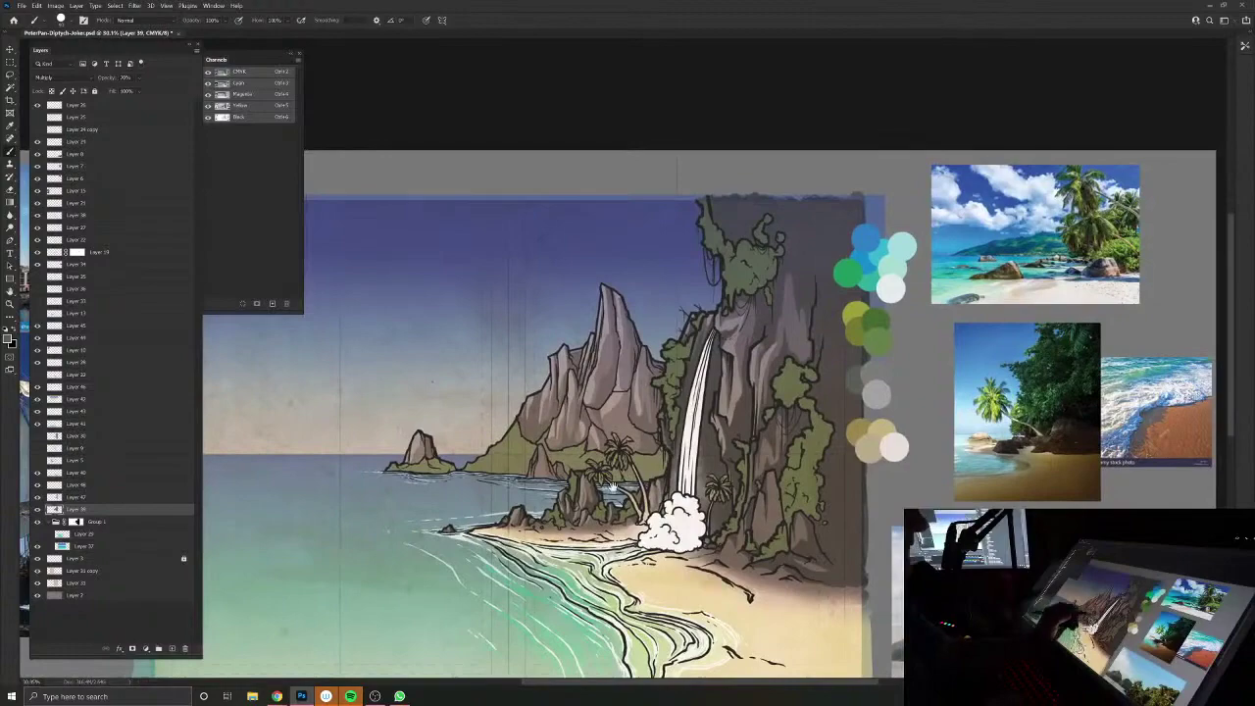
pyautogui.moveTo(614, 486); pyautogui.dragTo(500, 513)
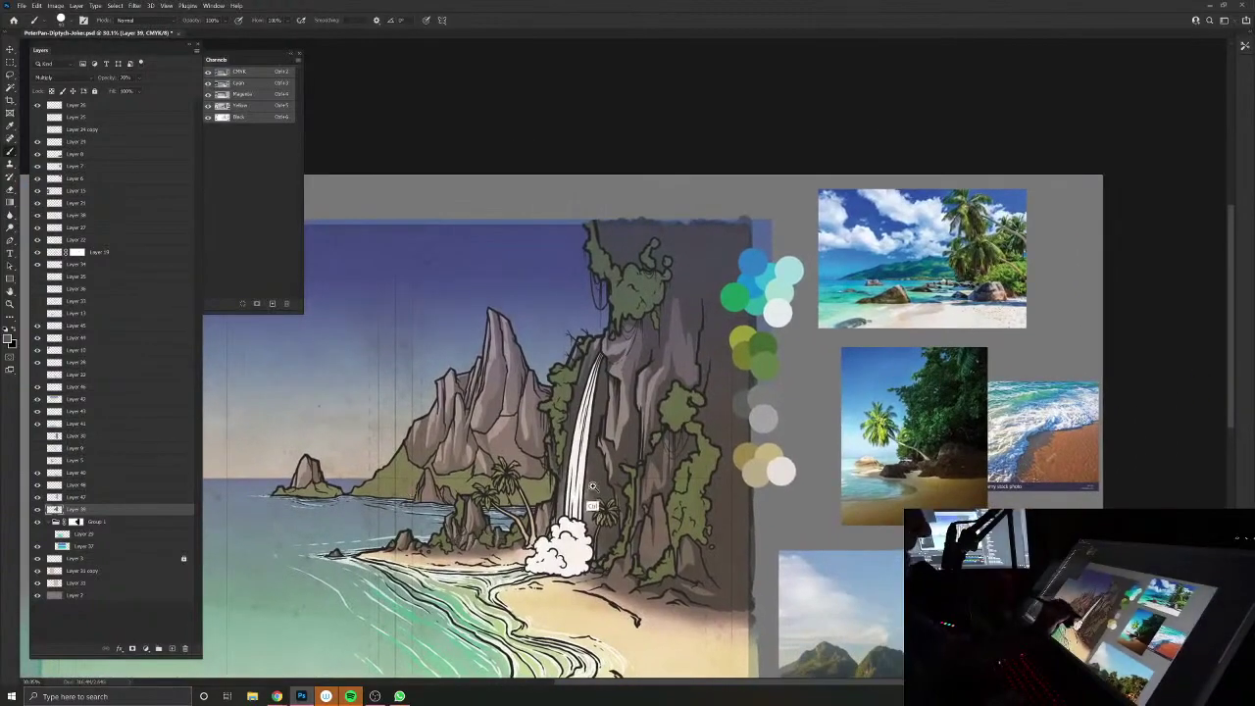
pyautogui.scroll(4, 592, 507)
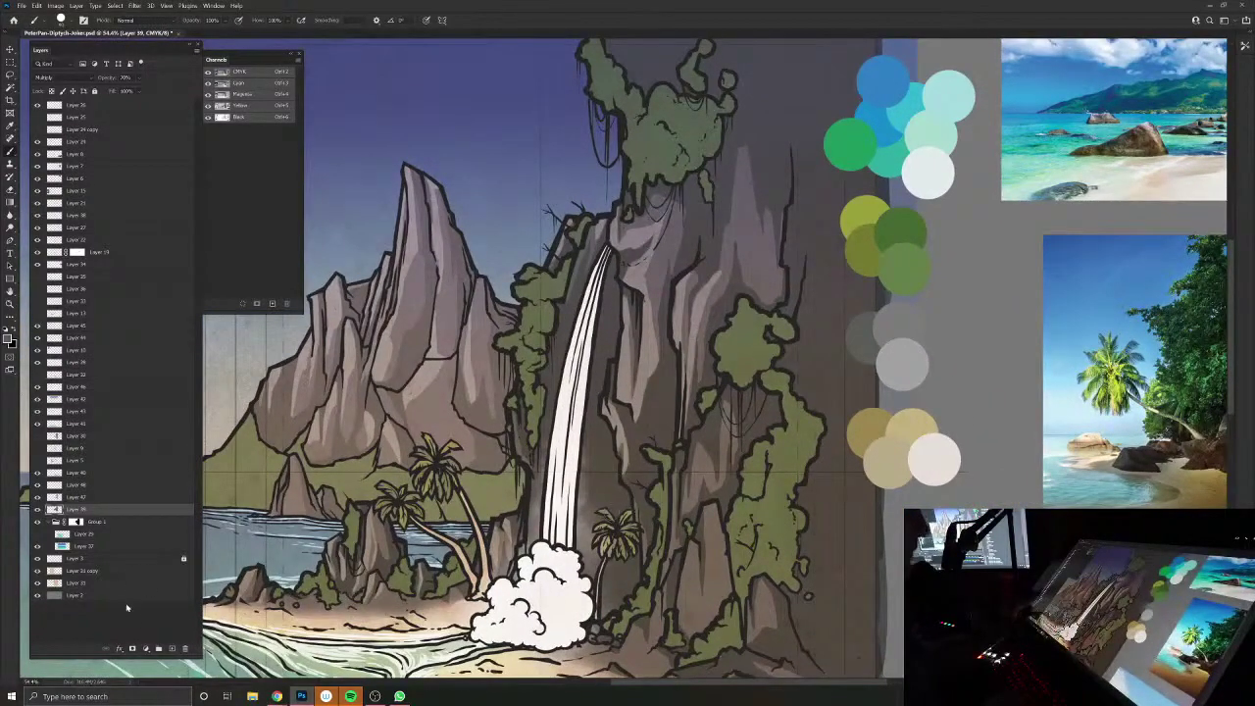
pyautogui.click(173, 652)
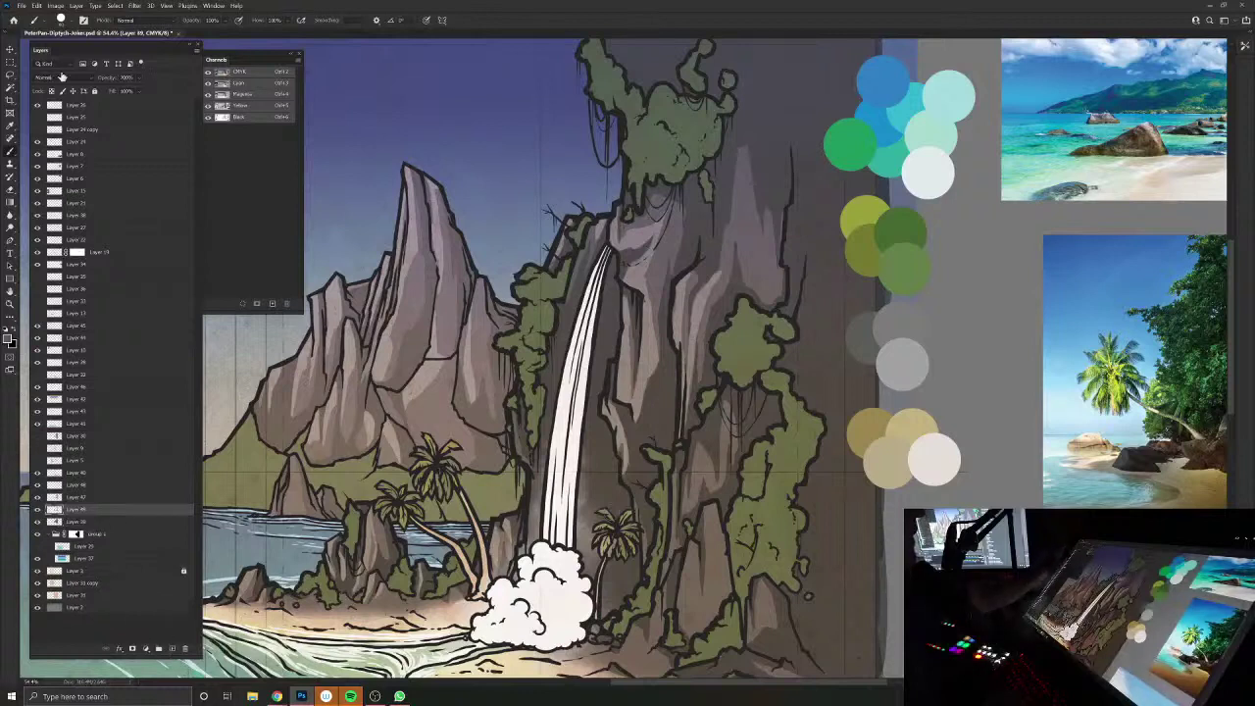
pyautogui.click(41, 77)
pyautogui.click(42, 116)
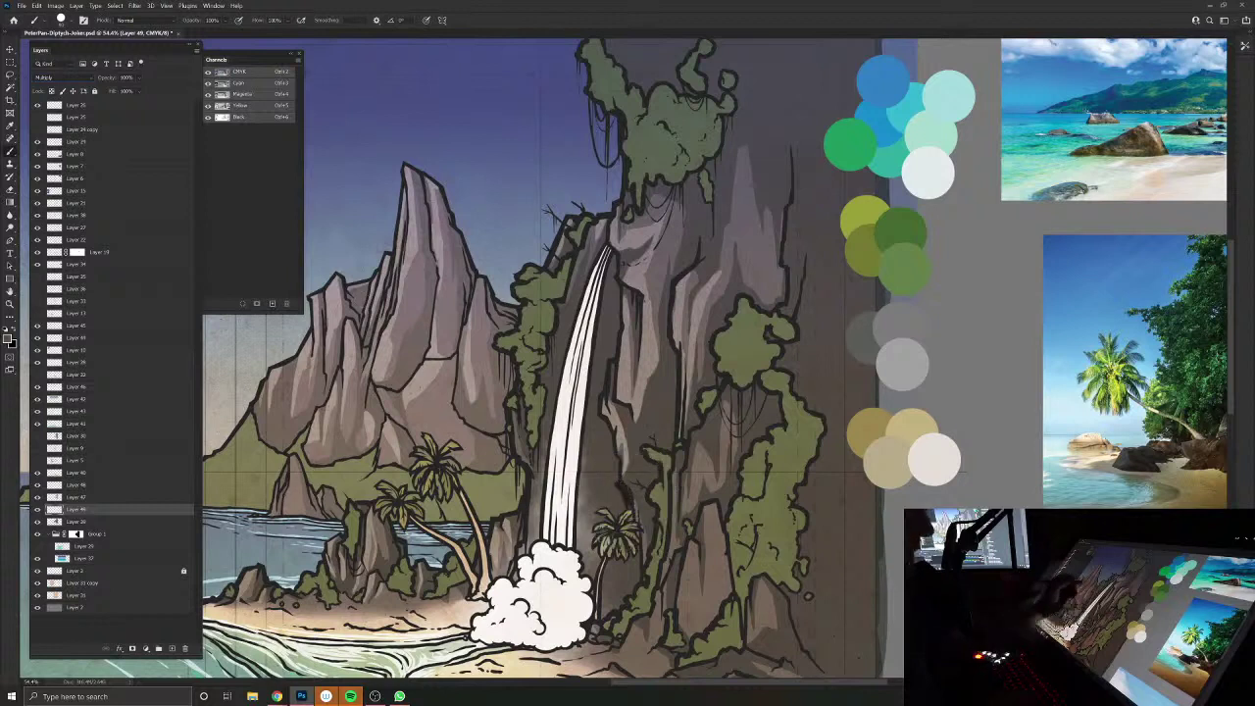
pyautogui.moveTo(108, 78); pyautogui.dragTo(89, 79)
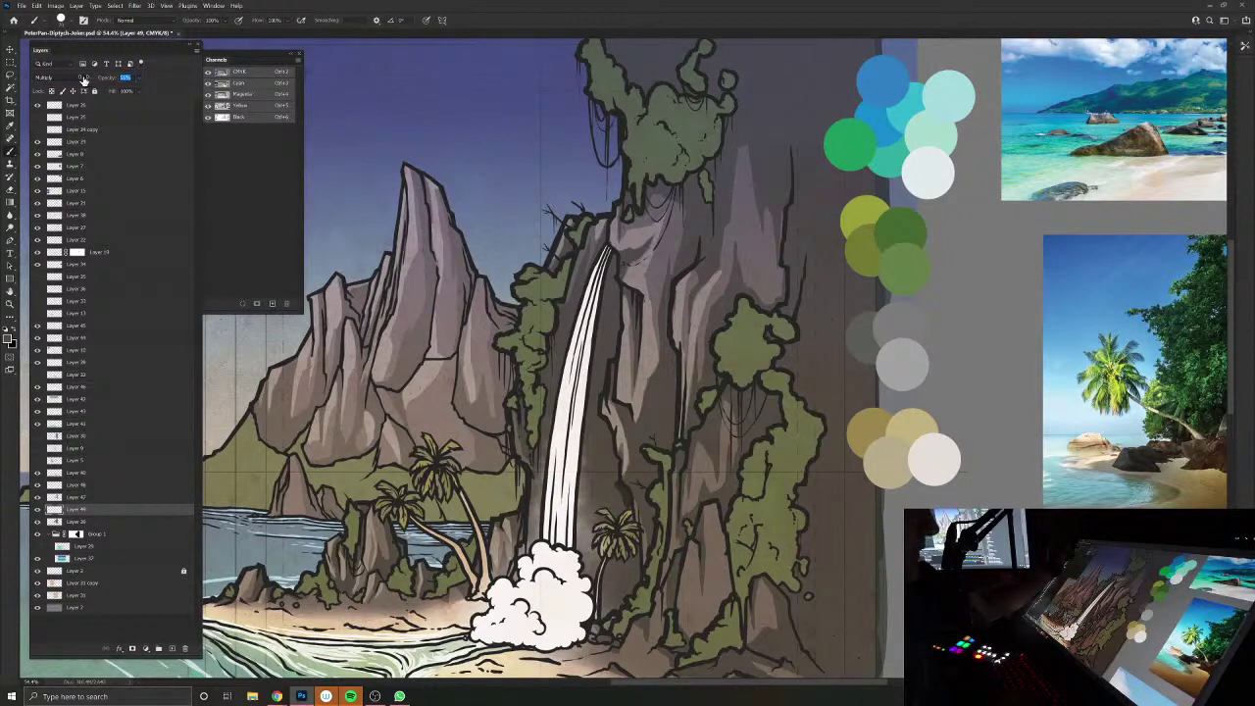
pyautogui.press('Return')
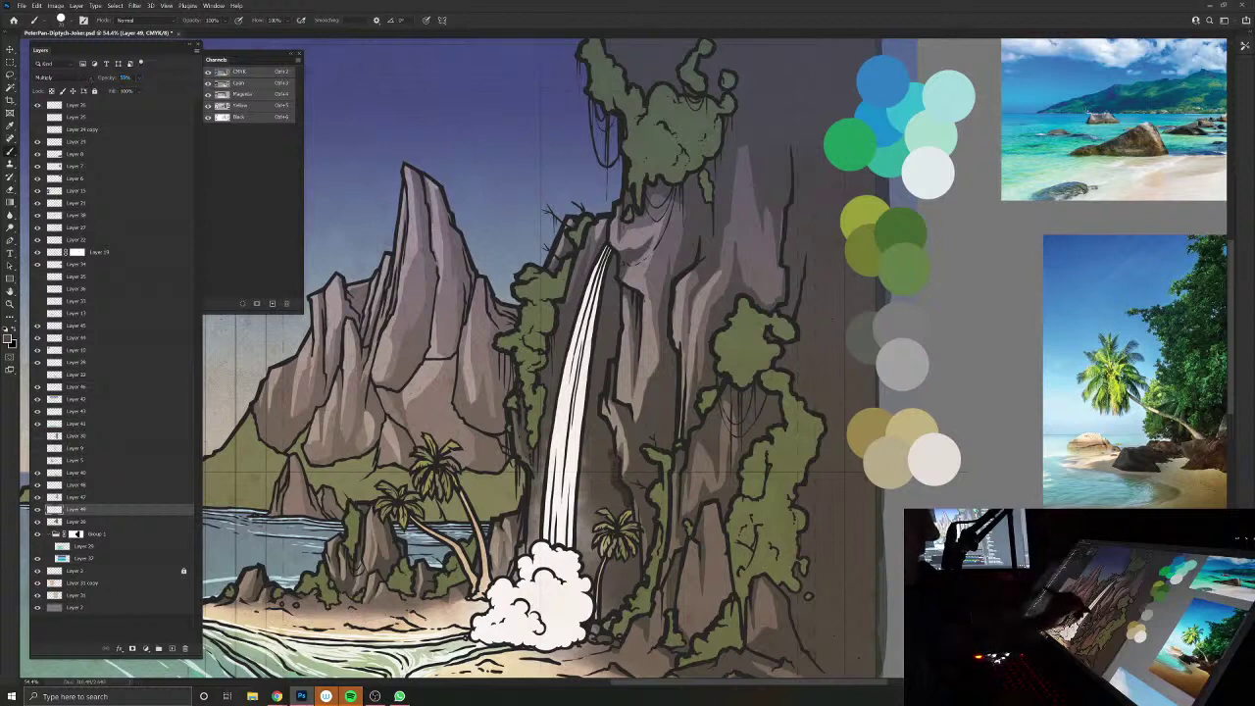
# Step: Brush grey shadows onto the rock between the lower waterfall and the small palm, continuing down around the palm's trunk
pyautogui.moveTo(607, 446)
pyautogui.mouseDown()
pyautogui.moveTo(607, 495)
pyautogui.moveTo(623, 502)
pyautogui.mouseUp()
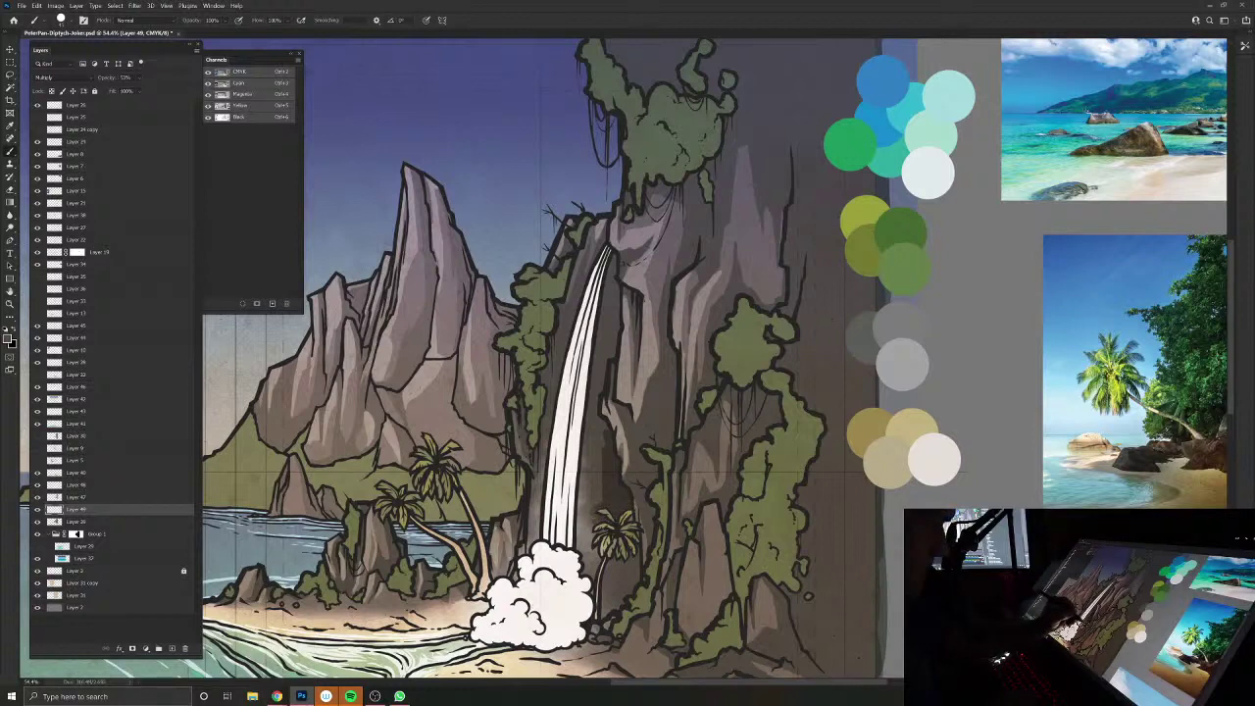
pyautogui.moveTo(600, 487); pyautogui.dragTo(601, 424)
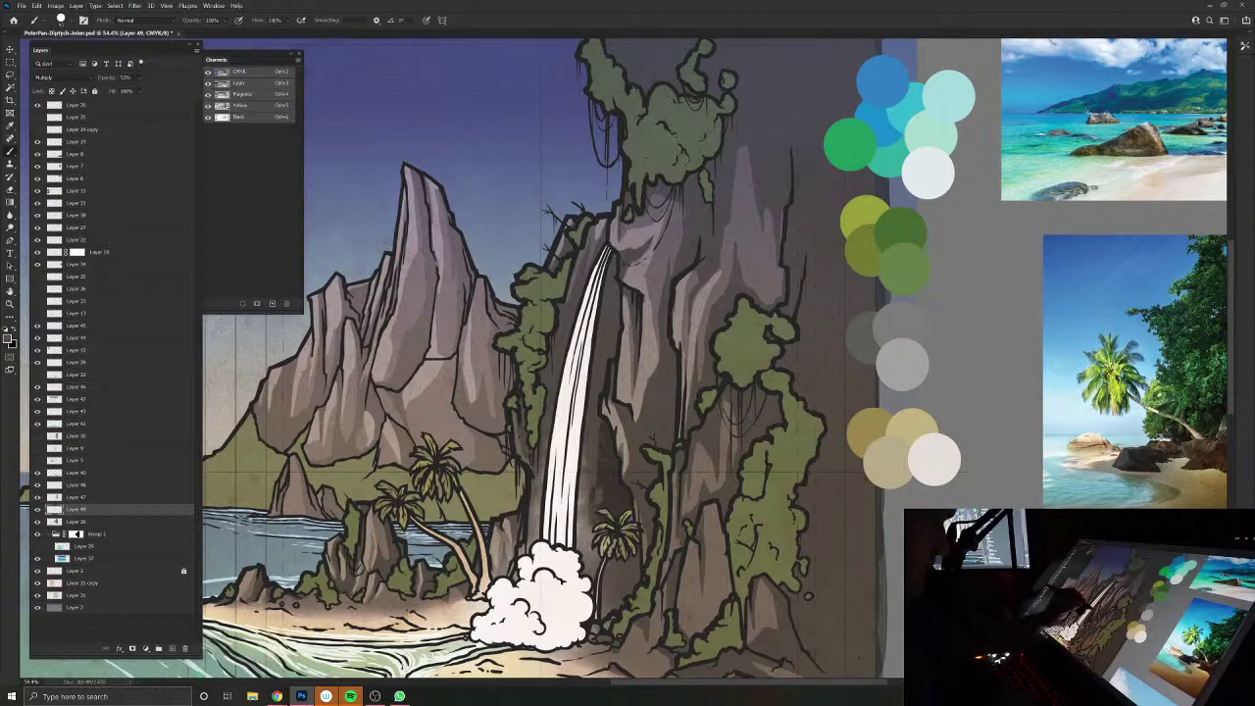
pyautogui.moveTo(592, 486); pyautogui.dragTo(592, 457)
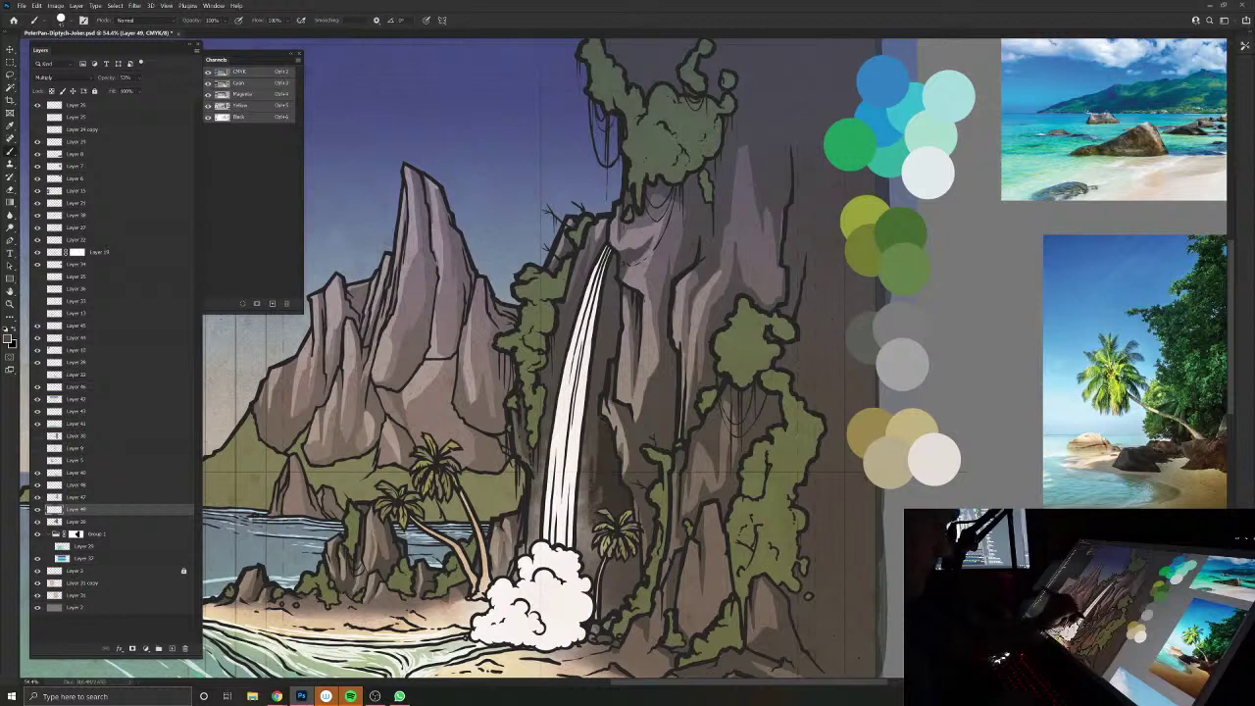
pyautogui.moveTo(600, 502)
pyautogui.mouseDown()
pyautogui.moveTo(600, 486)
pyautogui.moveTo(588, 557)
pyautogui.mouseUp()
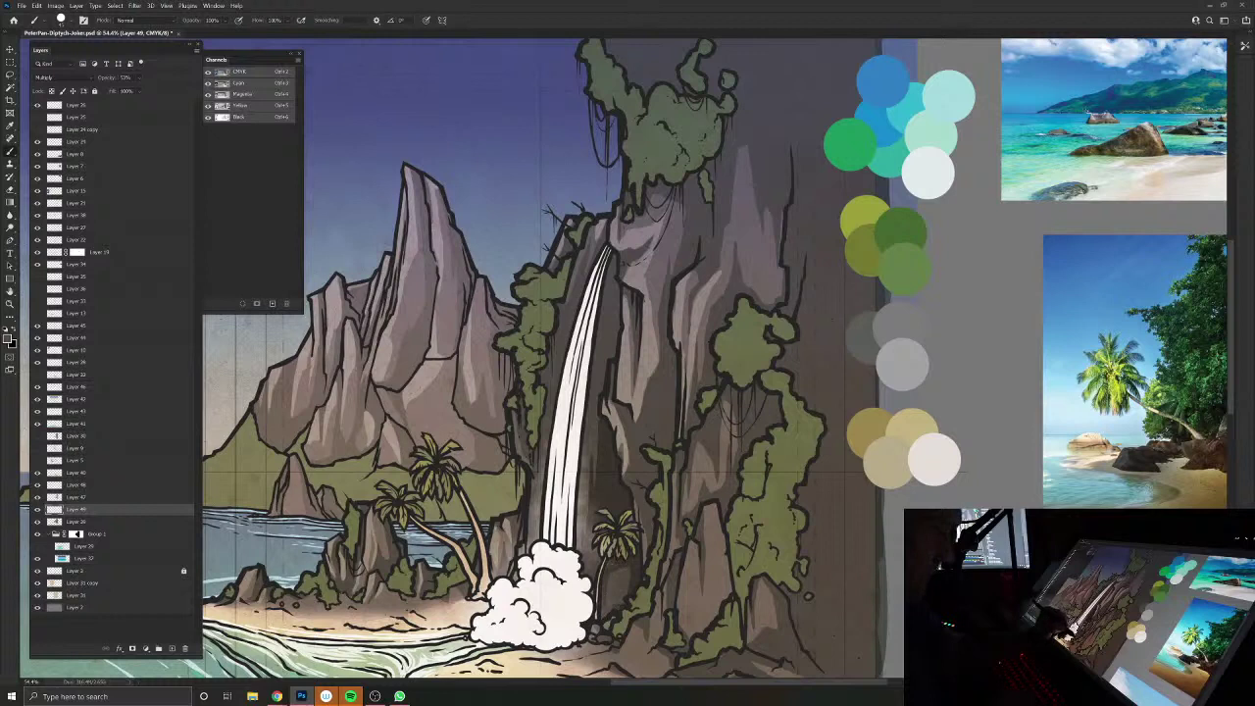
pyautogui.moveTo(627, 571); pyautogui.dragTo(610, 602)
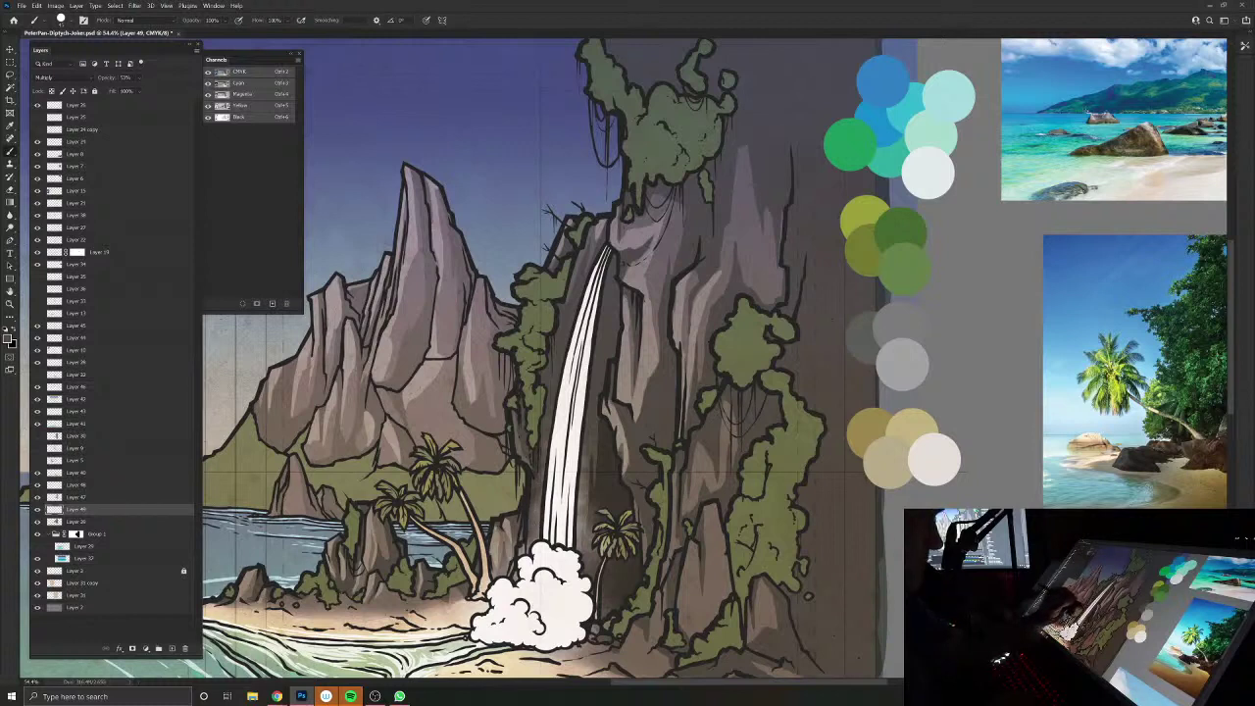
# Step: Paint shadows on the rock beside the waterfall's left edge, next to its upper right side, and in the cliff crevice further right
pyautogui.moveTo(545, 453); pyautogui.dragTo(549, 409)
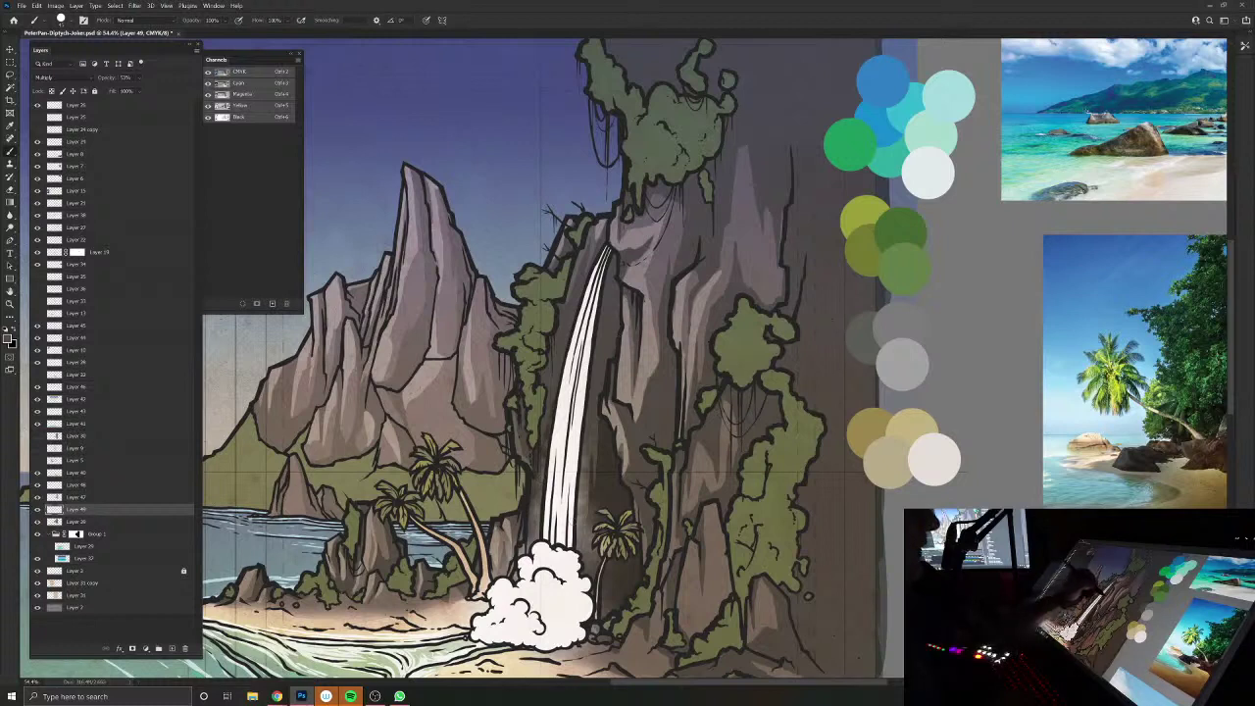
pyautogui.moveTo(615, 321); pyautogui.dragTo(614, 262)
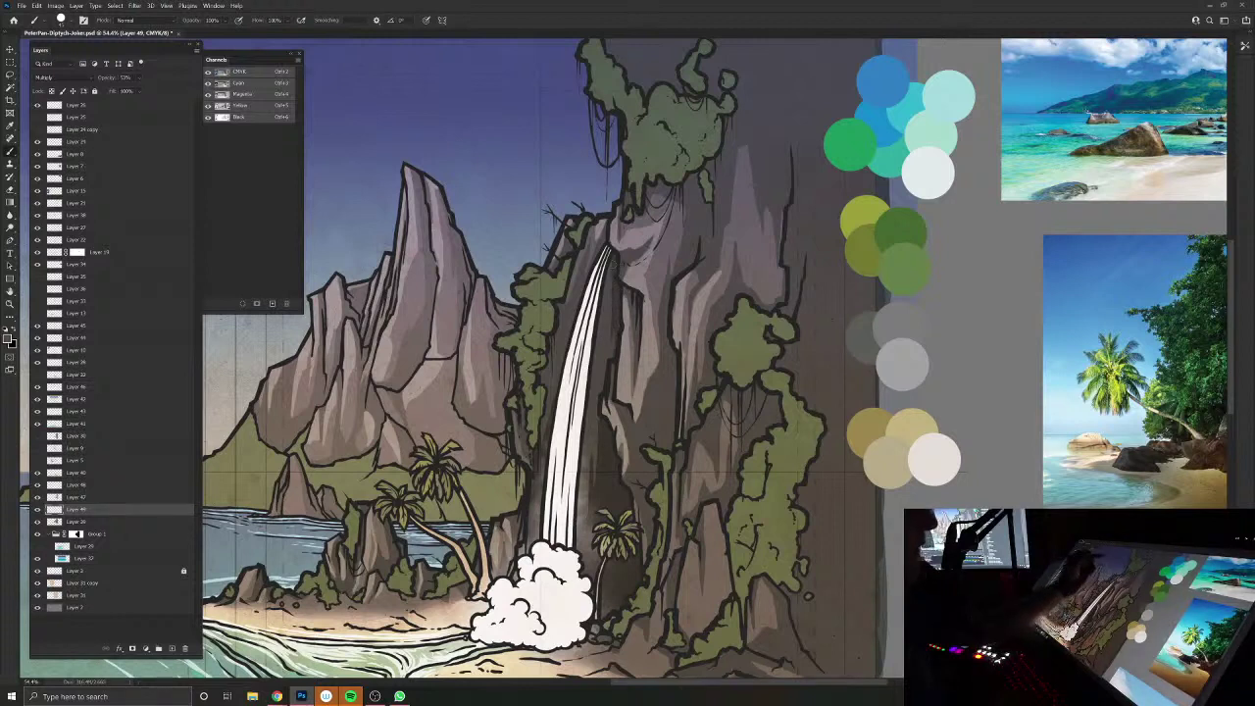
pyautogui.moveTo(670, 412)
pyautogui.mouseDown()
pyautogui.moveTo(670, 359)
pyautogui.moveTo(662, 428)
pyautogui.moveTo(671, 413)
pyautogui.mouseUp()
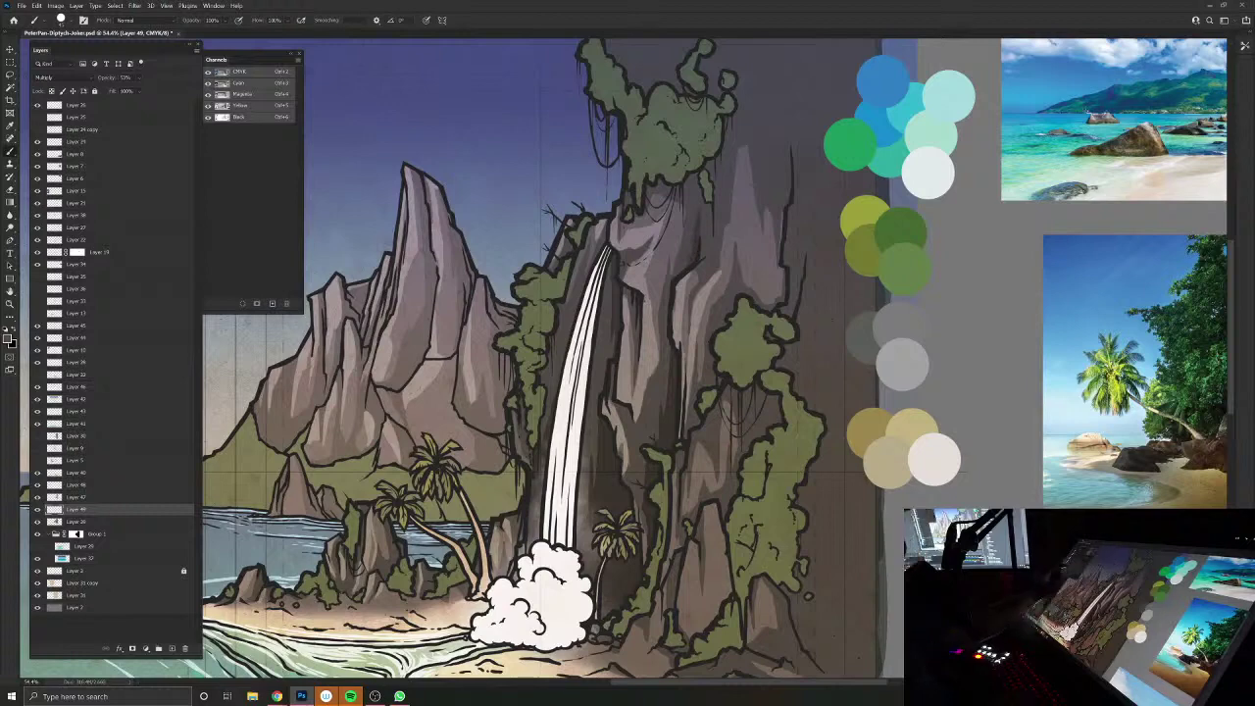
# Step: Paint a broad shadow on the lower cliff between the hanging foliage and the artwork's right edge
pyautogui.moveTo(699, 473); pyautogui.dragTo(616, 361)
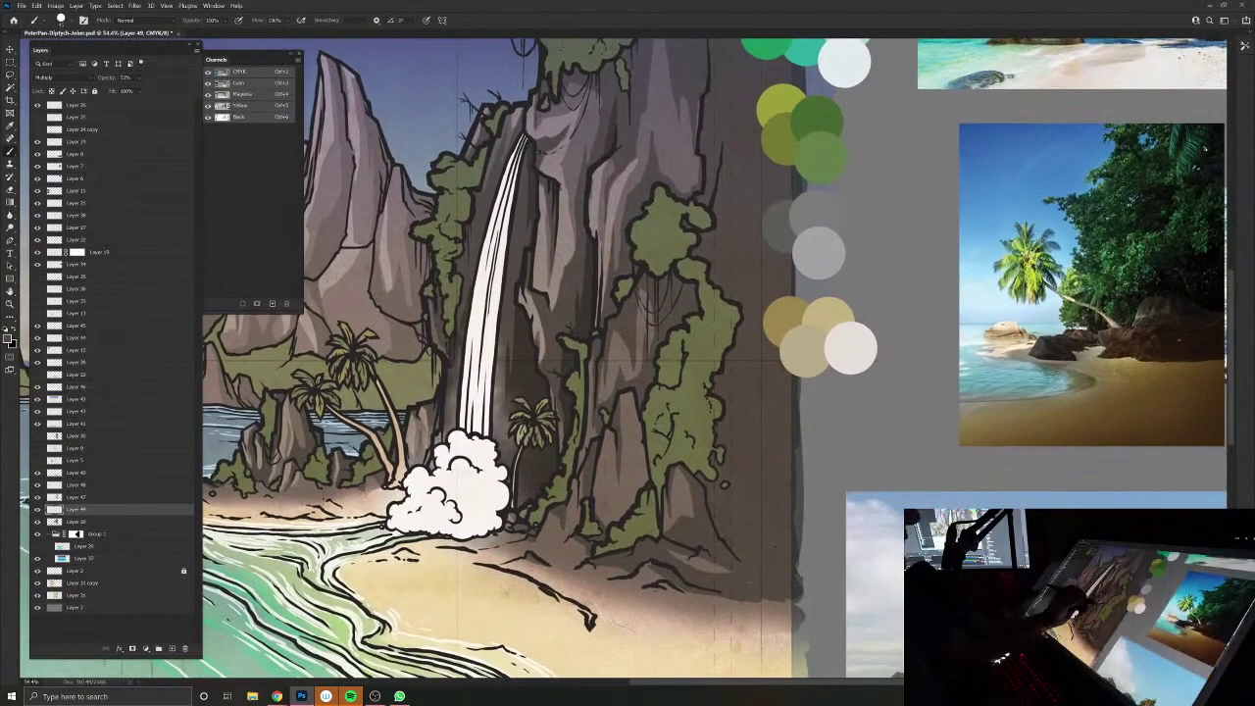
pyautogui.moveTo(755, 485)
pyautogui.mouseDown()
pyautogui.moveTo(794, 569)
pyautogui.moveTo(774, 427)
pyautogui.moveTo(775, 510)
pyautogui.mouseUp()
pyautogui.moveTo(751, 432)
pyautogui.mouseDown()
pyautogui.moveTo(749, 495)
pyautogui.moveTo(755, 387)
pyautogui.moveTo(769, 427)
pyautogui.mouseUp()
pyautogui.moveTo(774, 353); pyautogui.dragTo(795, 446)
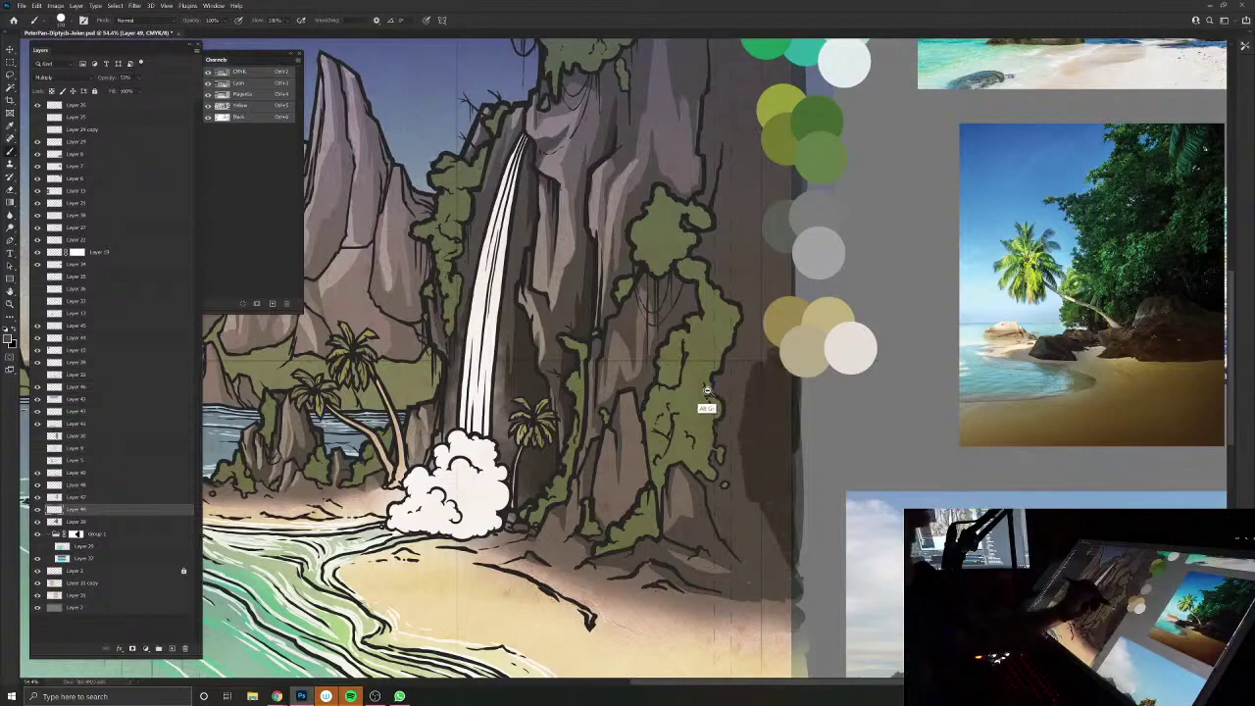
# Step: Extend the broad shadow over the upper right cliff, from the artwork's top edge down to the foliage
pyautogui.scroll(-3, 693, 336)
pyautogui.moveTo(693, 336); pyautogui.dragTo(712, 434)
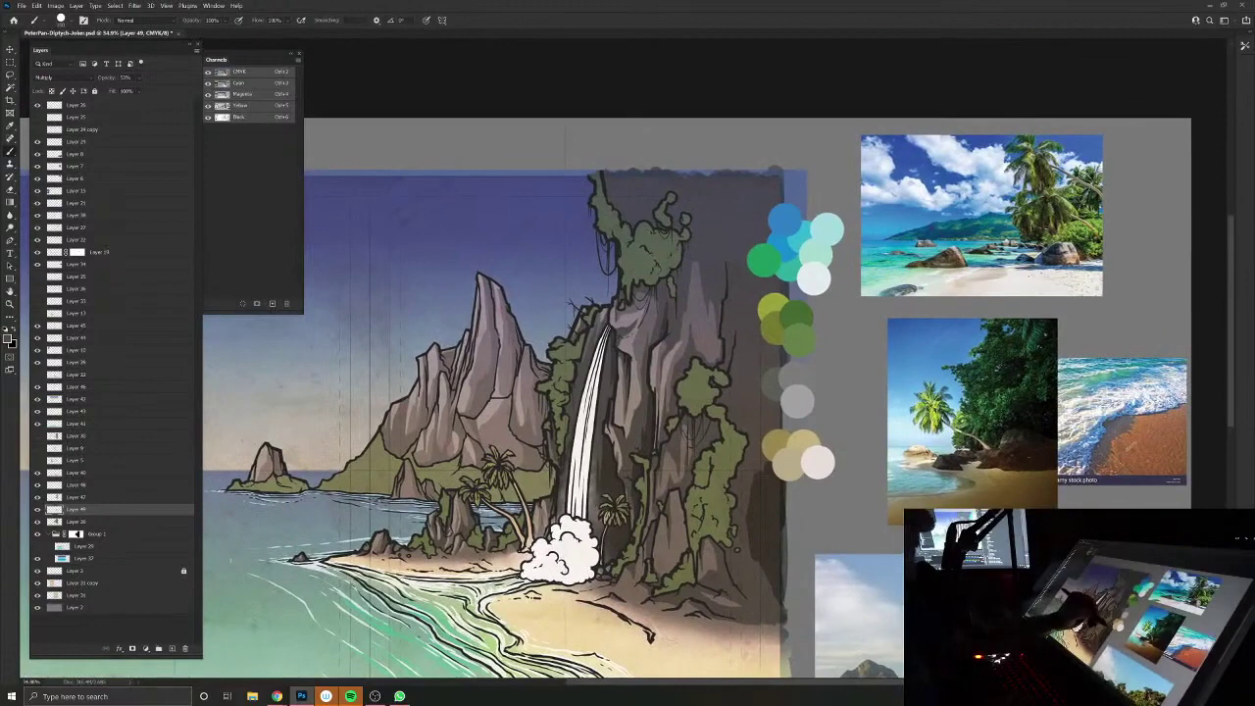
pyautogui.moveTo(770, 185); pyautogui.dragTo(773, 290)
pyautogui.moveTo(784, 196)
pyautogui.mouseDown()
pyautogui.moveTo(737, 165)
pyautogui.moveTo(678, 168)
pyautogui.moveTo(716, 235)
pyautogui.moveTo(755, 374)
pyautogui.mouseUp()
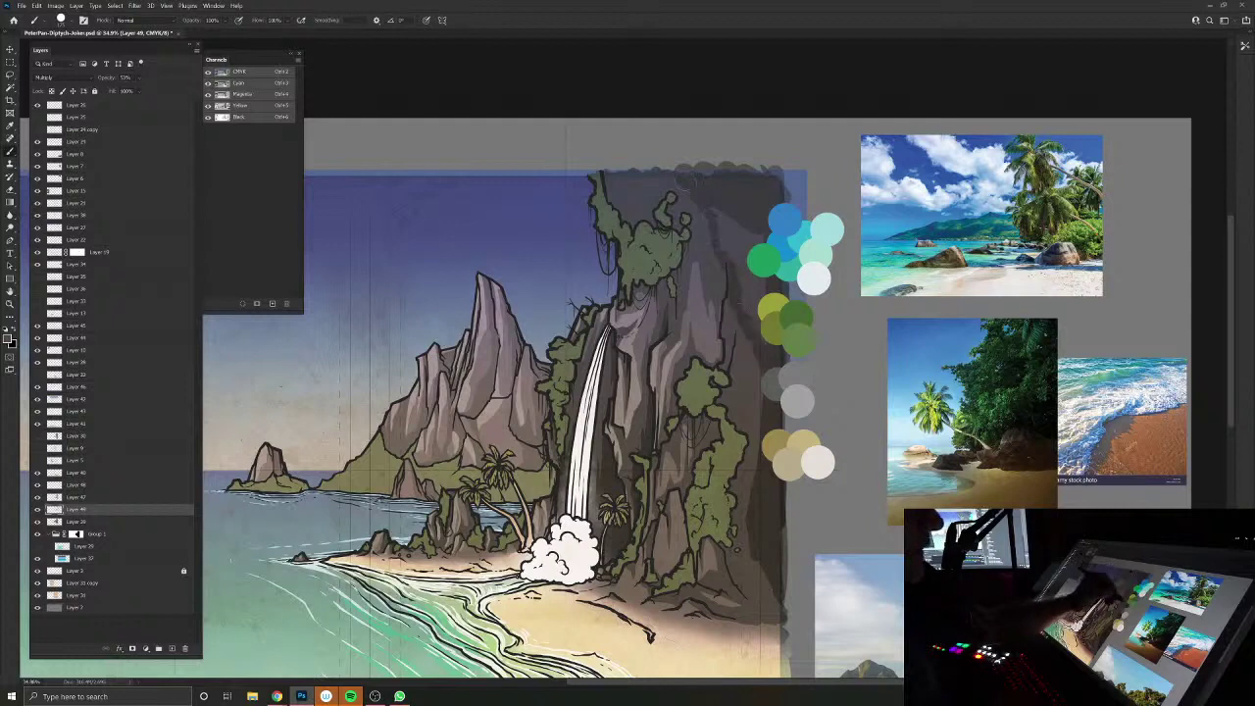
pyautogui.moveTo(755, 321)
pyautogui.mouseDown()
pyautogui.moveTo(753, 229)
pyautogui.moveTo(725, 312)
pyautogui.mouseUp()
pyautogui.moveTo(727, 232); pyautogui.dragTo(730, 257)
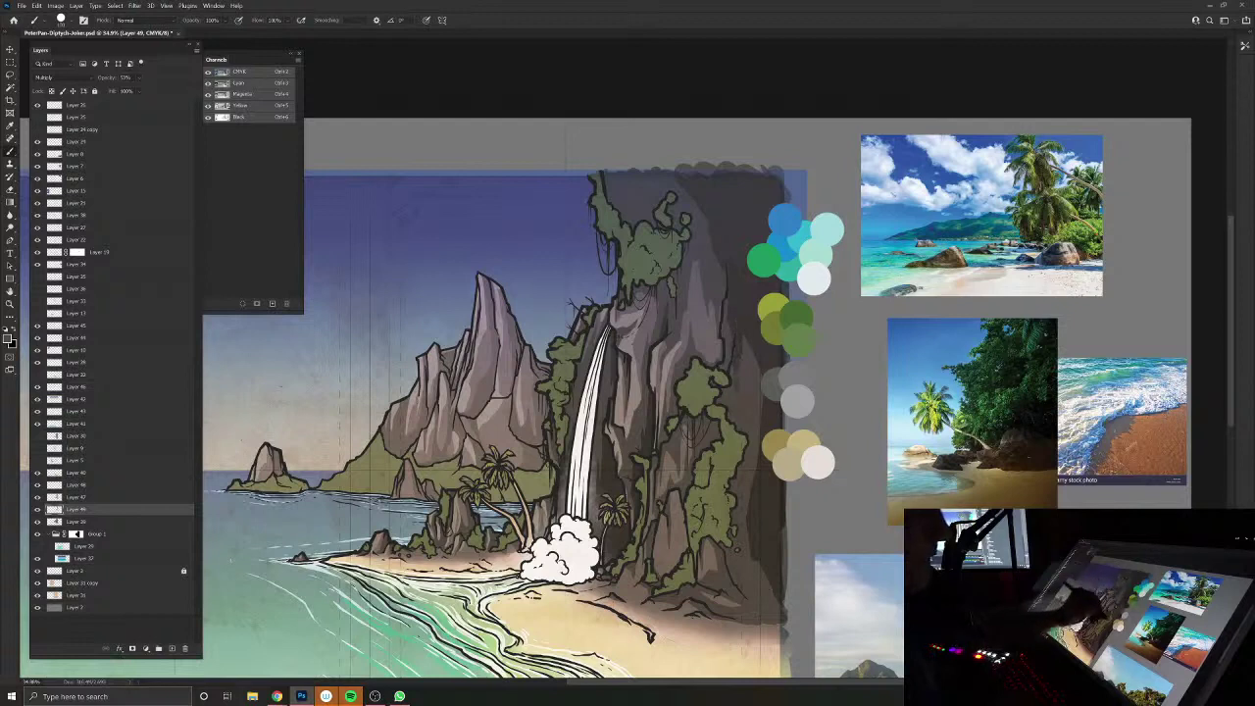
pyautogui.moveTo(736, 367); pyautogui.dragTo(736, 396)
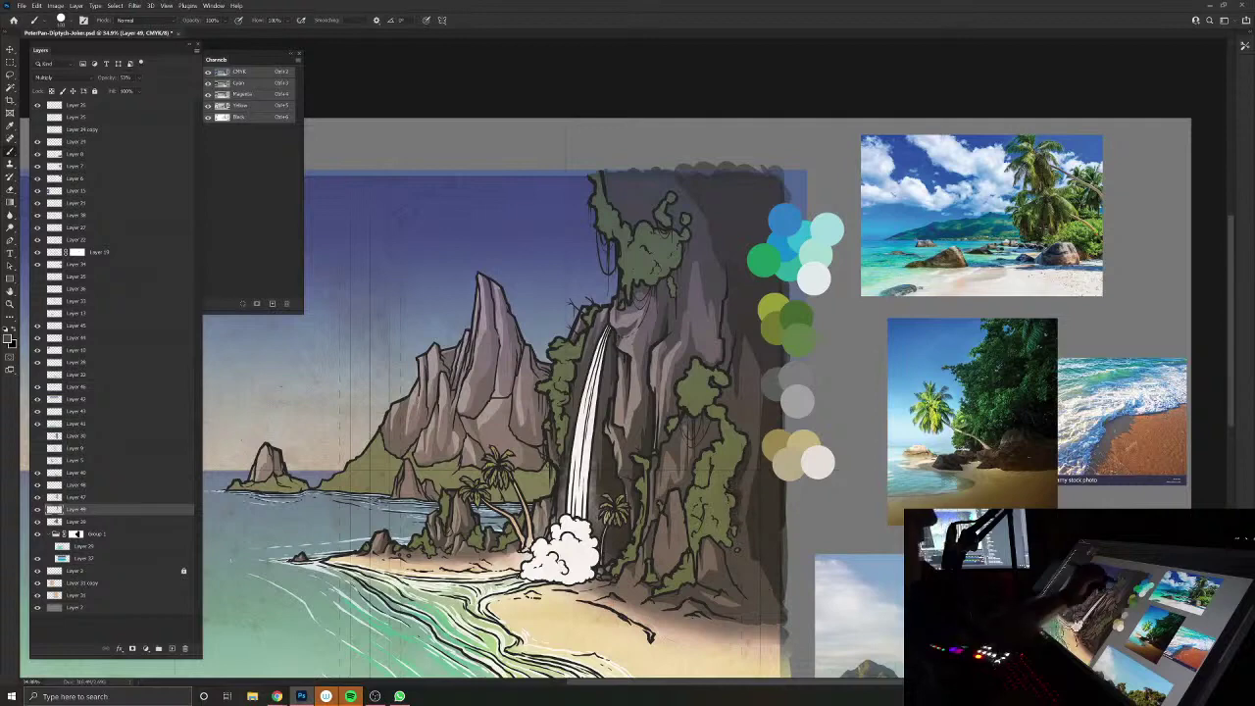
pyautogui.scroll(3, 682, 235)
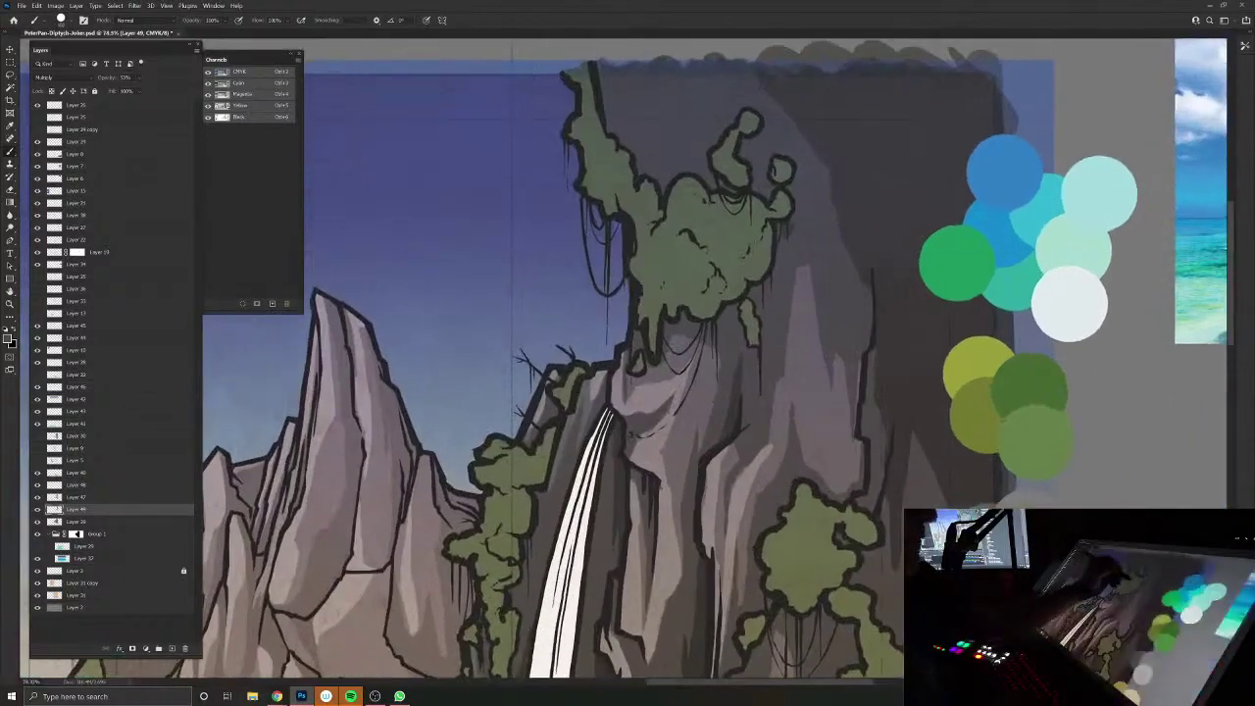
pyautogui.moveTo(779, 251); pyautogui.dragTo(780, 279)
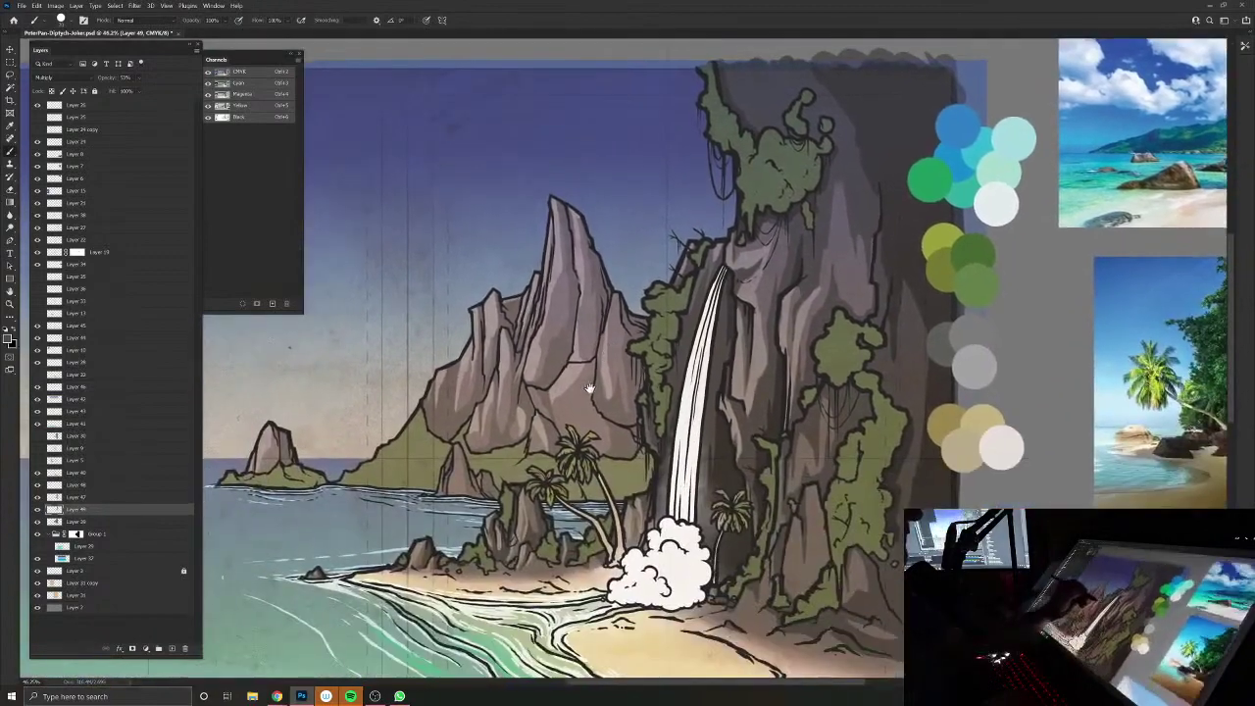
pyautogui.moveTo(589, 389); pyautogui.dragTo(585, 380)
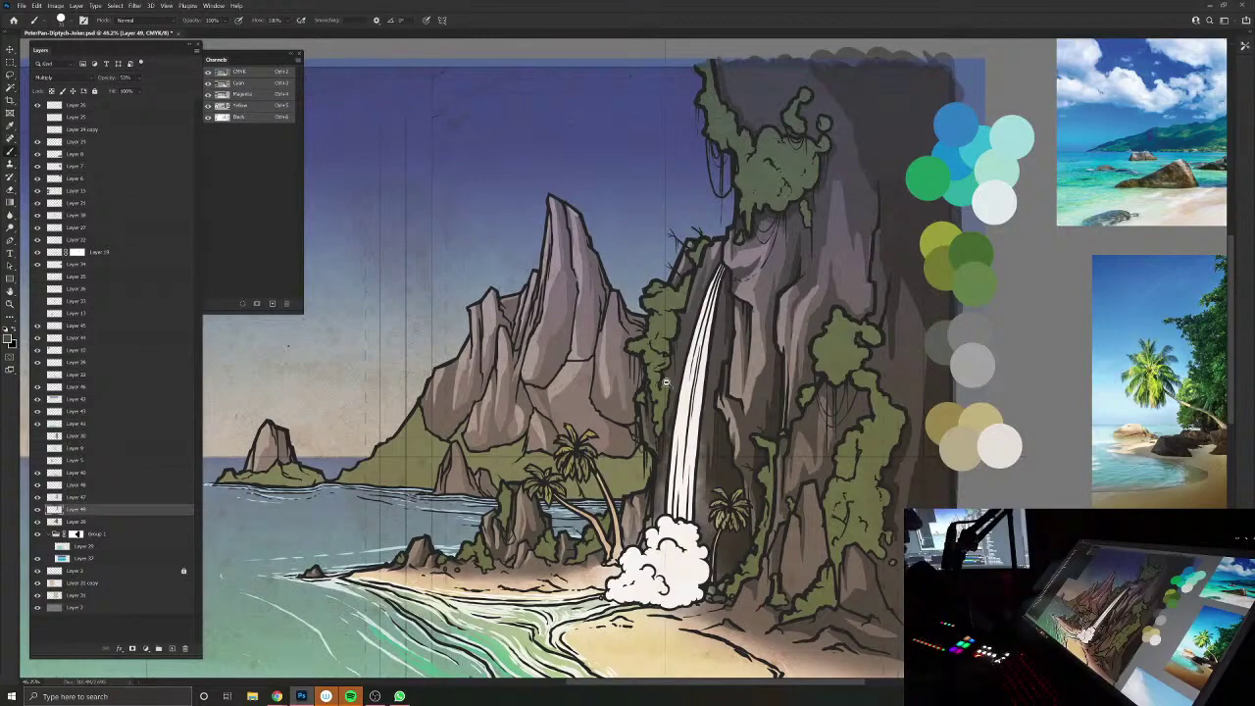
pyautogui.scroll(-5, 664, 383)
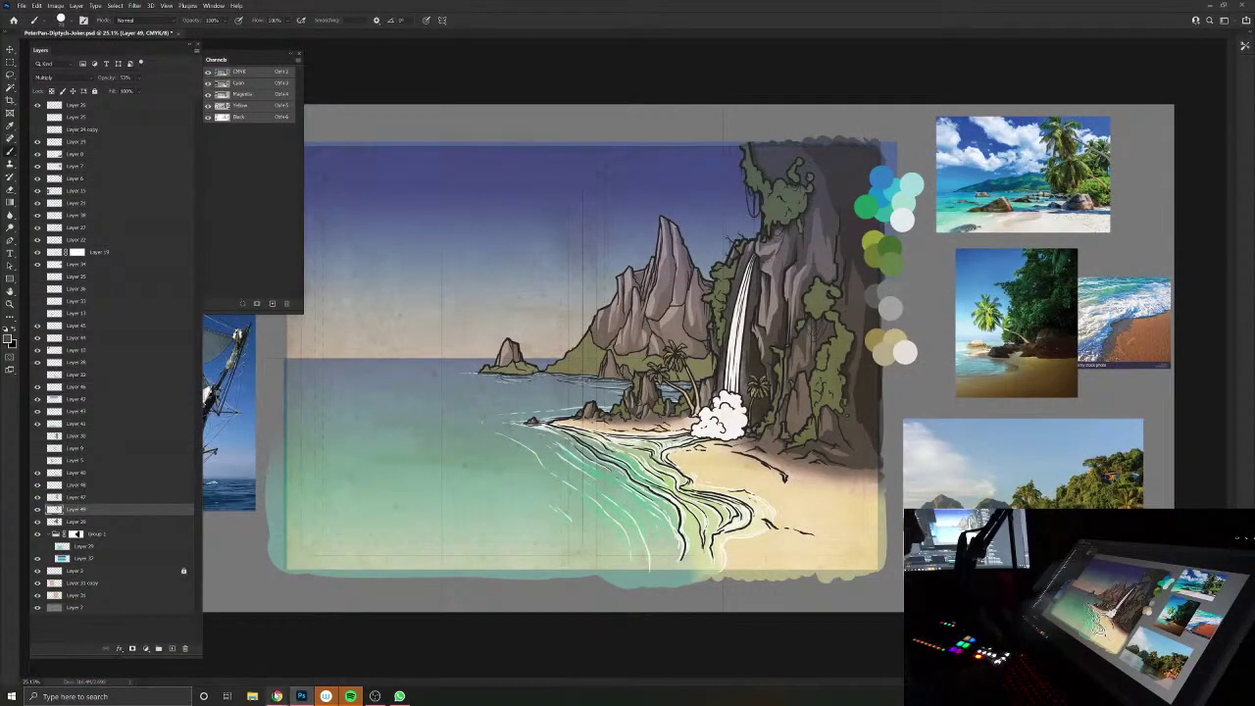
# Step: Switch to Chrome and open the iStock website at istockphoto.com
pyautogui.moveTo(277, 696)
pyautogui.moveTo(271, 672)
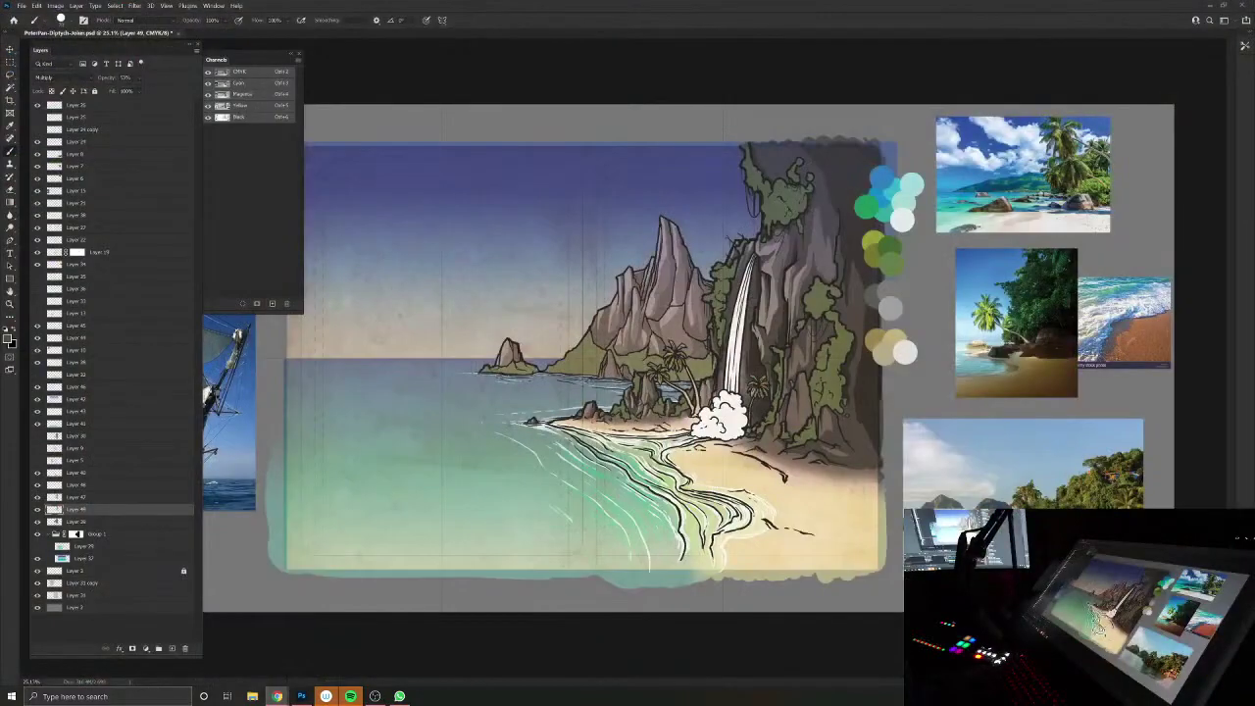
pyautogui.click(276, 696)
pyautogui.click(490, 132)
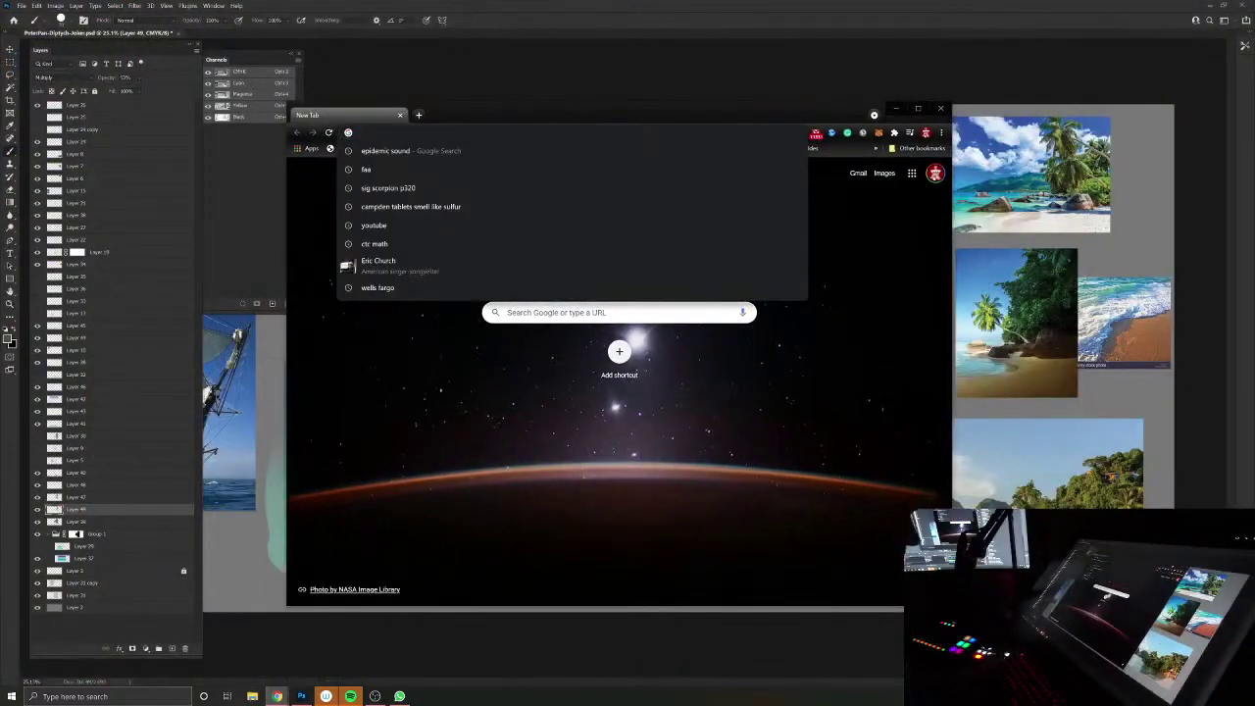
pyautogui.write('istock')
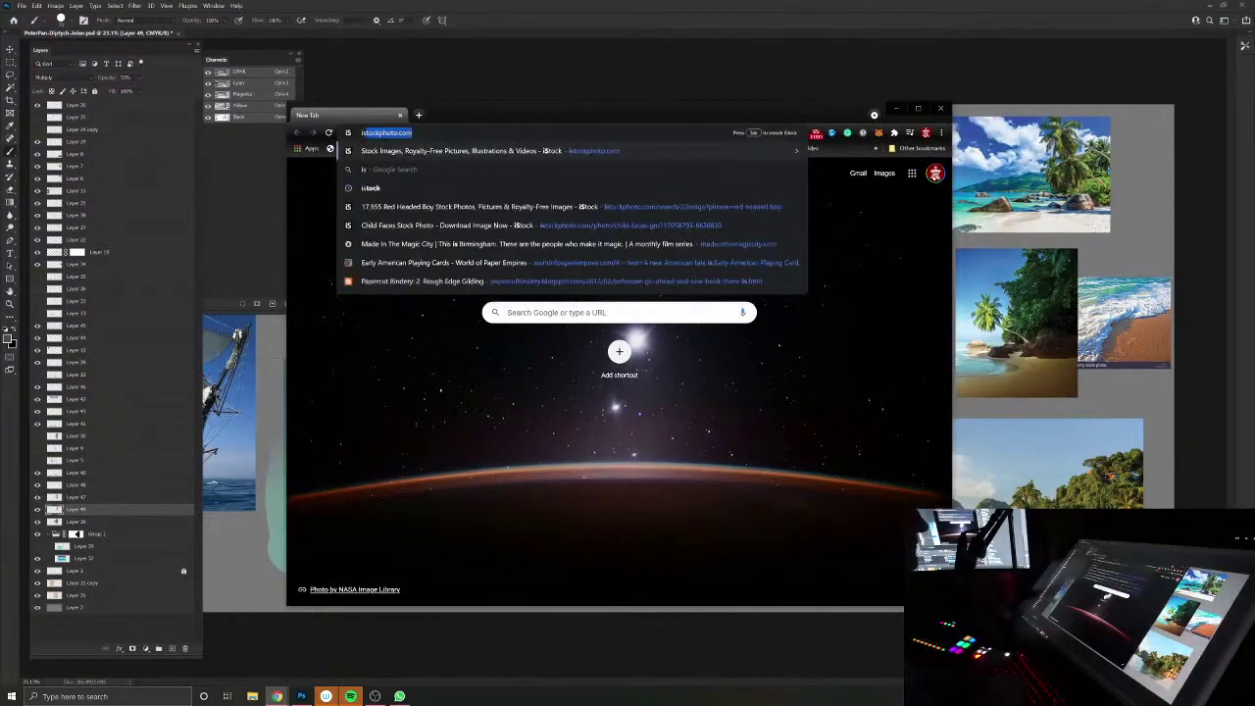
pyautogui.press('Return')
# Step: Search iStock images for "whispy clouds" and maximize the browser window to show the results
pyautogui.click(385, 327)
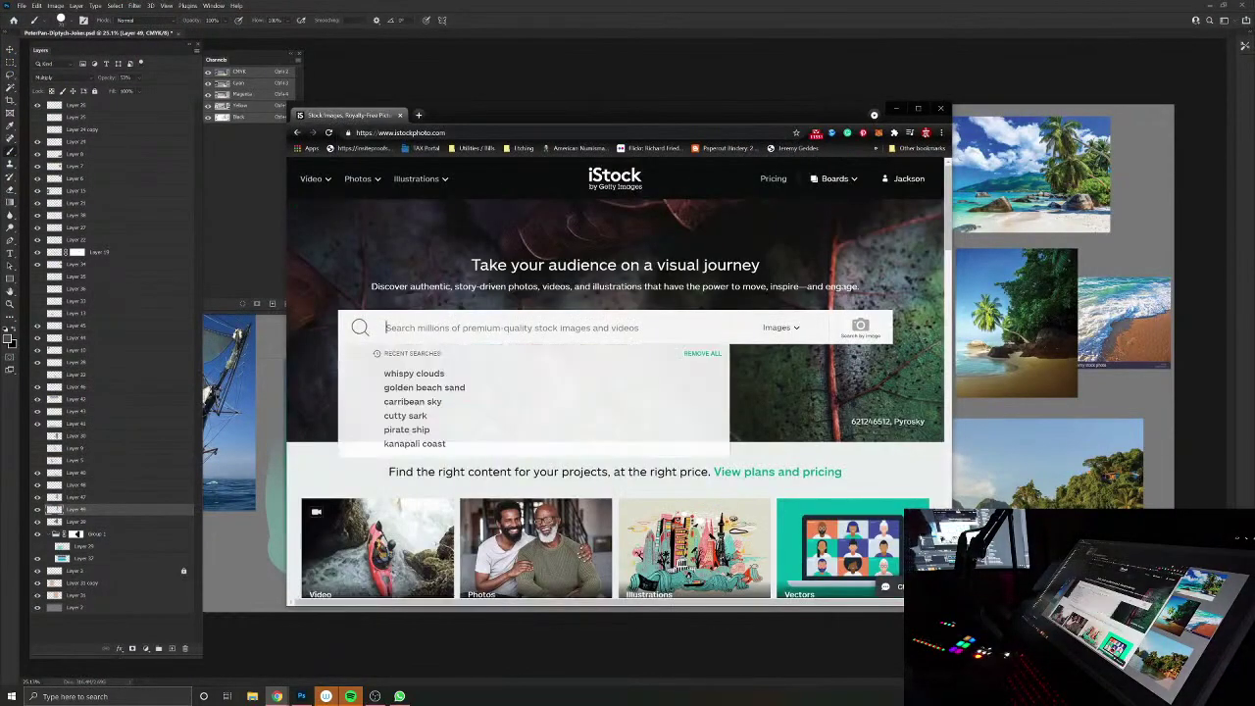
pyautogui.write('whis')
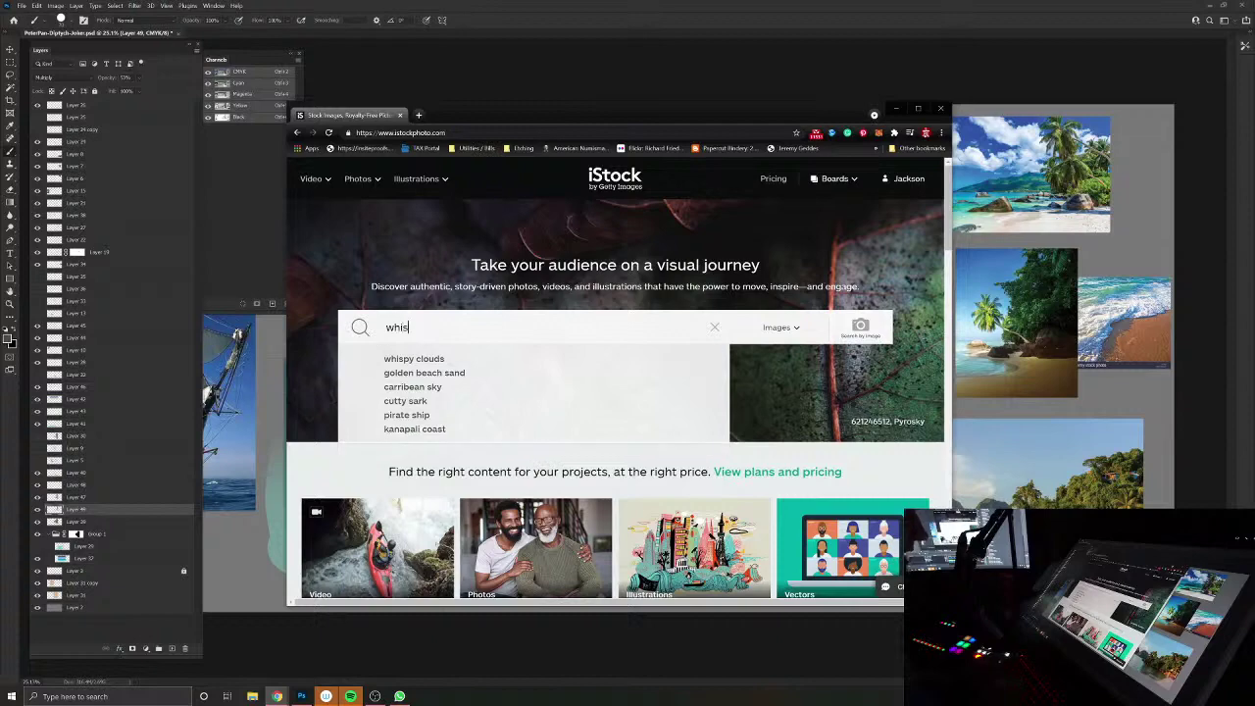
pyautogui.write('py clouds')
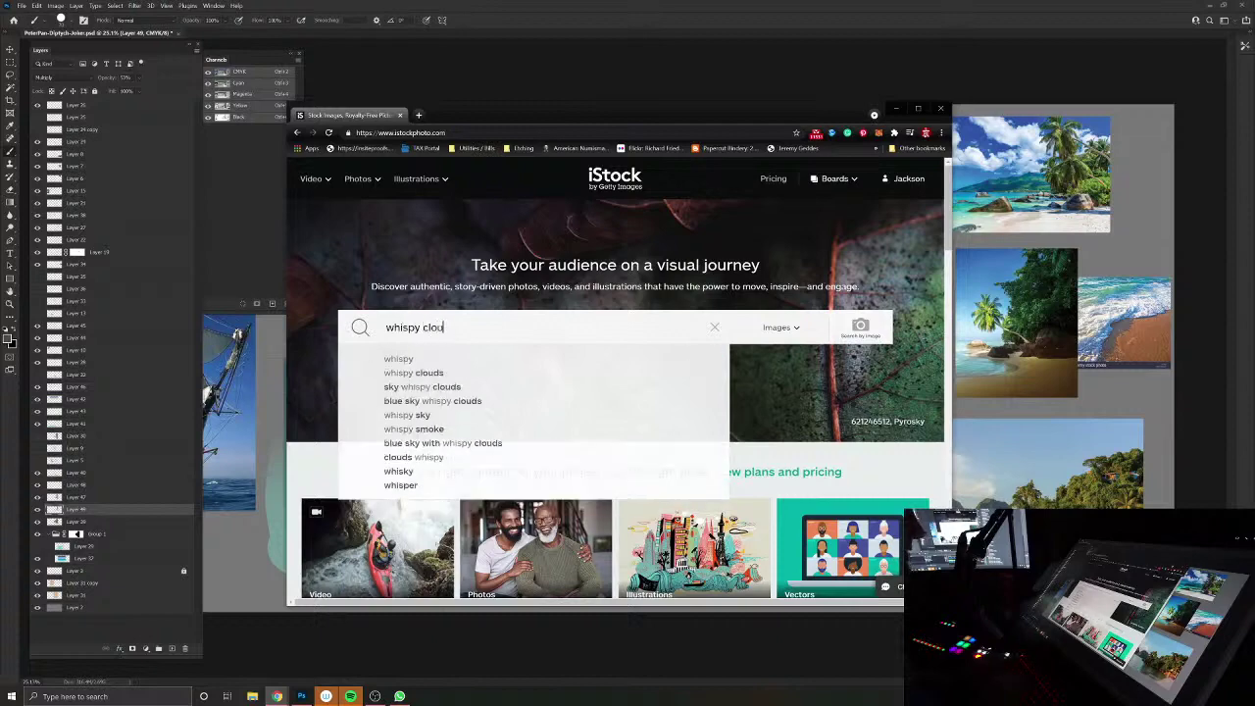
pyautogui.press('Return')
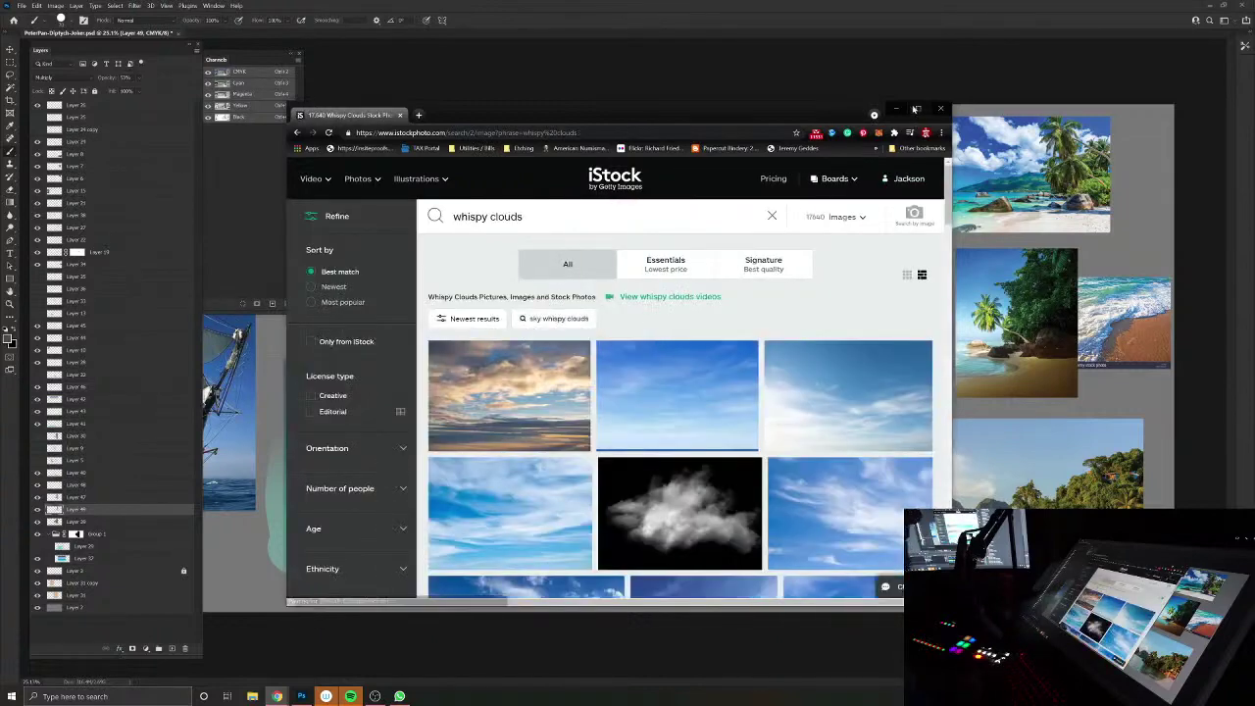
pyautogui.click(918, 108)
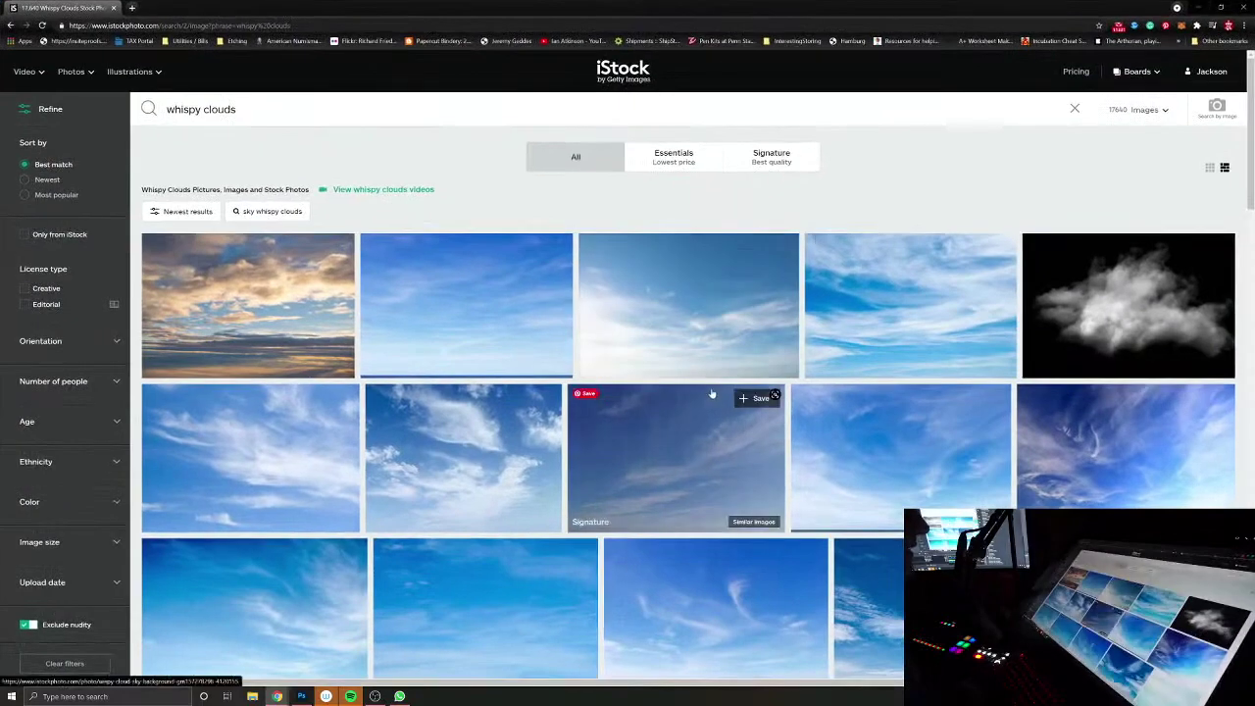
# Step: Return to Photoshop, try sweeping white cloud lines across the sky on a new layer, and delete that layer
pyautogui.click(1201, 7)
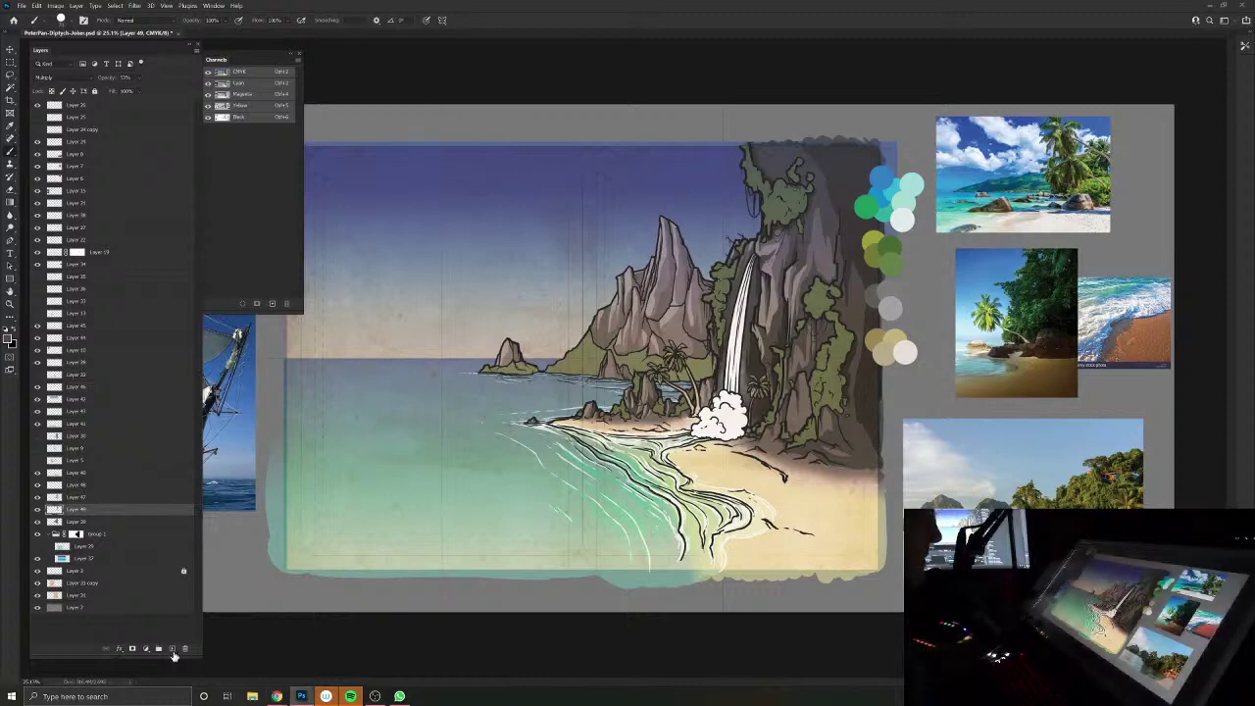
pyautogui.click(171, 649)
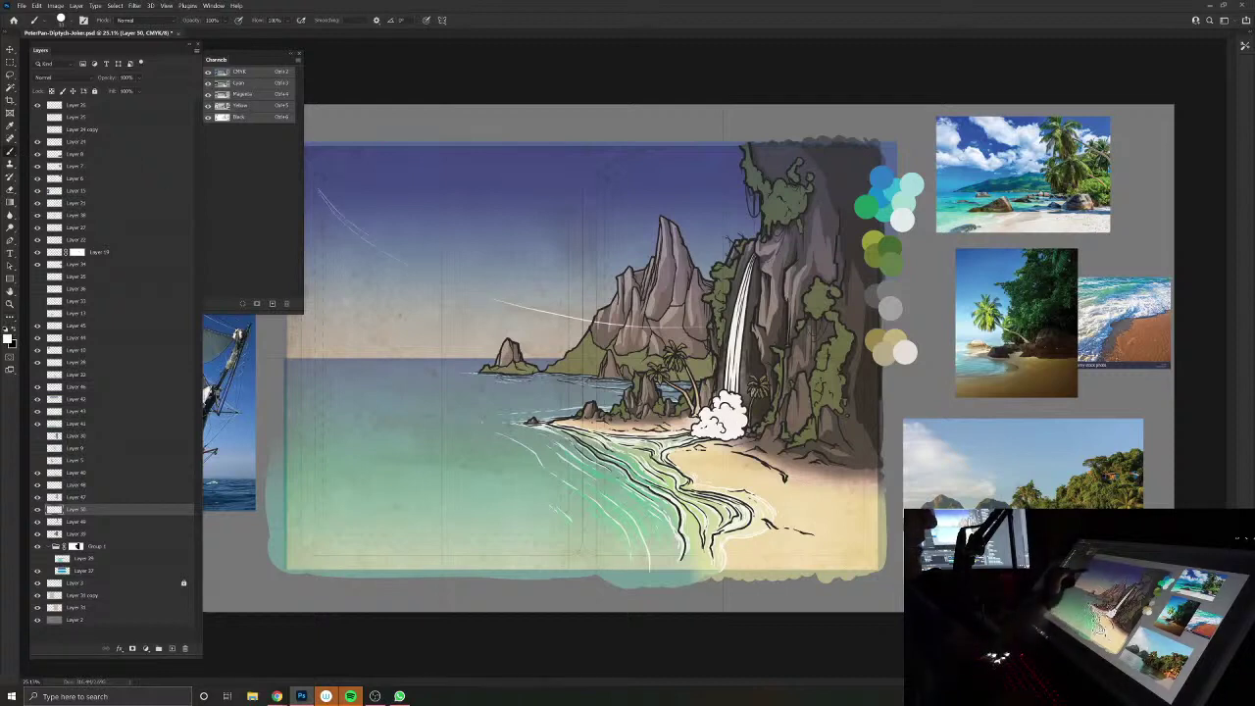
pyautogui.moveTo(434, 161); pyautogui.dragTo(471, 226)
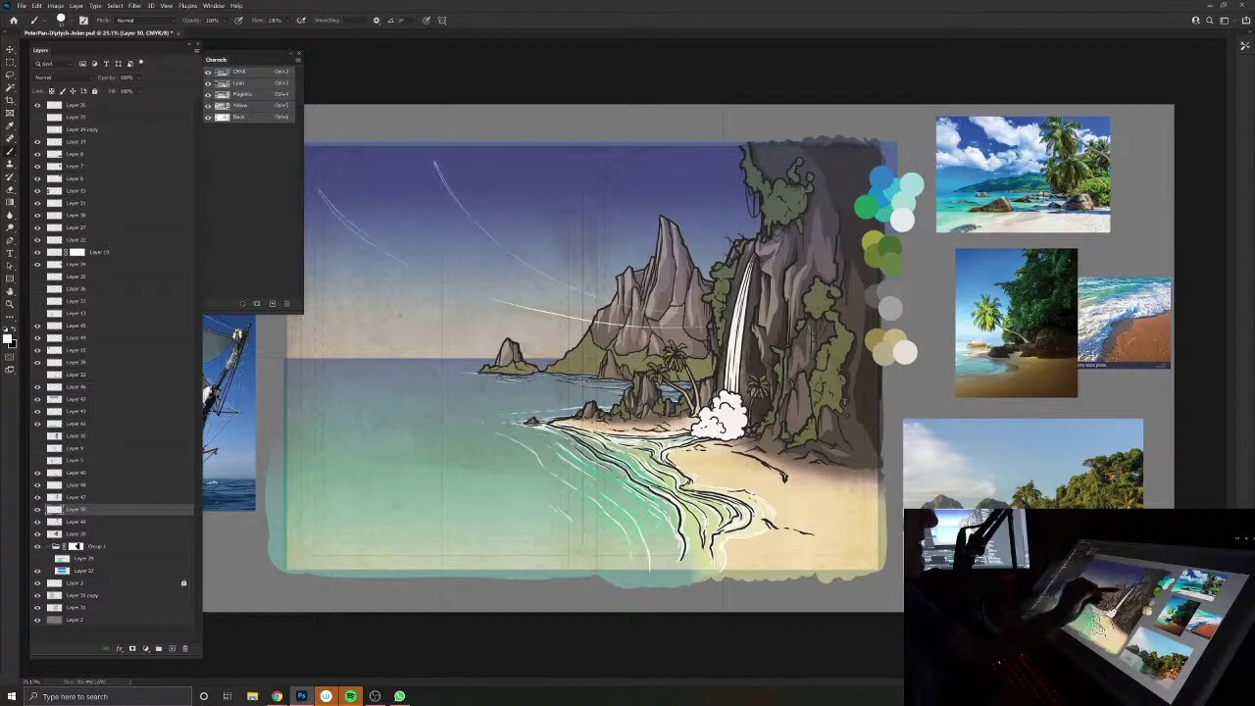
pyautogui.moveTo(555, 174); pyautogui.dragTo(626, 249)
pyautogui.moveTo(606, 179)
pyautogui.mouseDown()
pyautogui.moveTo(627, 216)
pyautogui.moveTo(625, 249)
pyautogui.mouseUp()
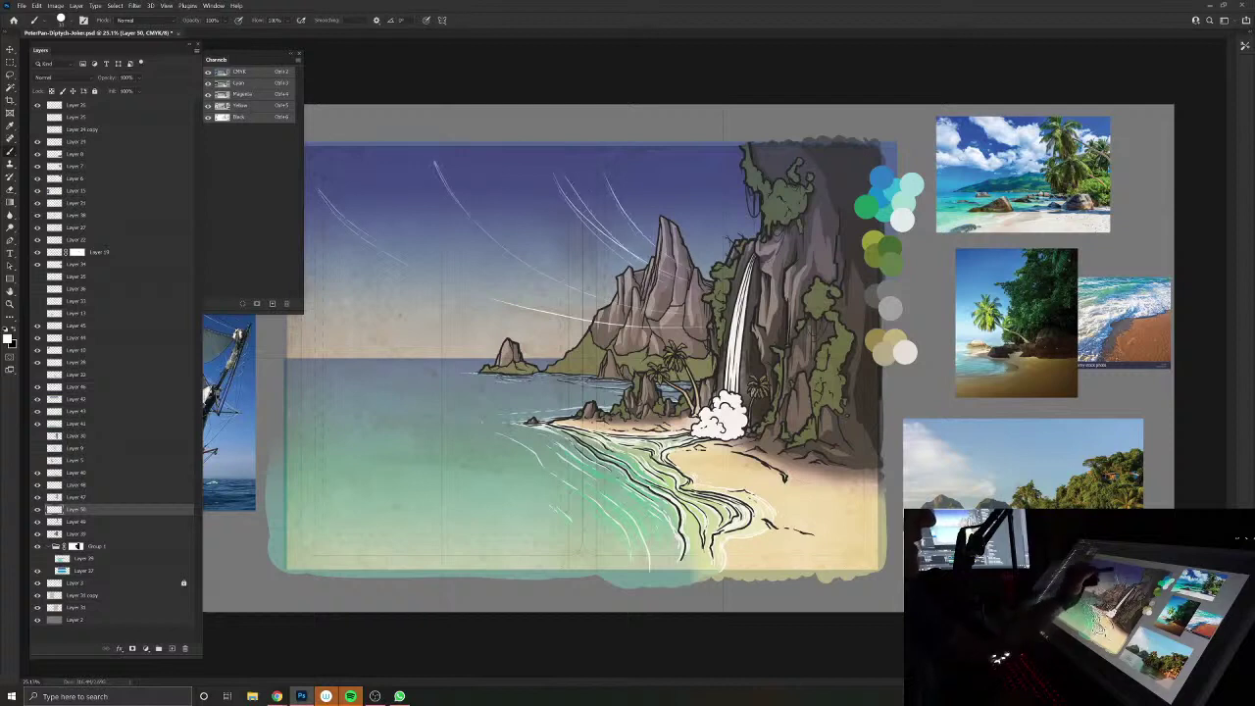
pyautogui.moveTo(432, 167)
pyautogui.mouseDown()
pyautogui.moveTo(616, 290)
pyautogui.moveTo(612, 300)
pyautogui.mouseUp()
pyautogui.moveTo(317, 208); pyautogui.dragTo(484, 292)
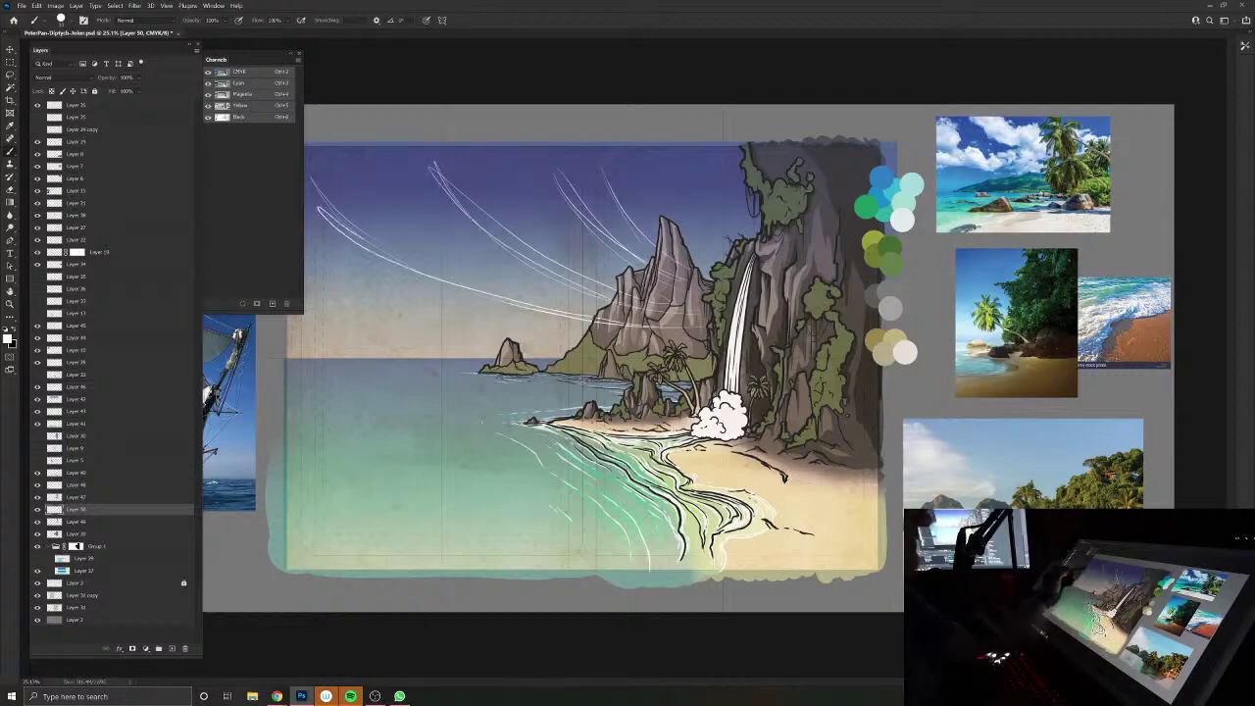
pyautogui.moveTo(362, 237); pyautogui.dragTo(584, 313)
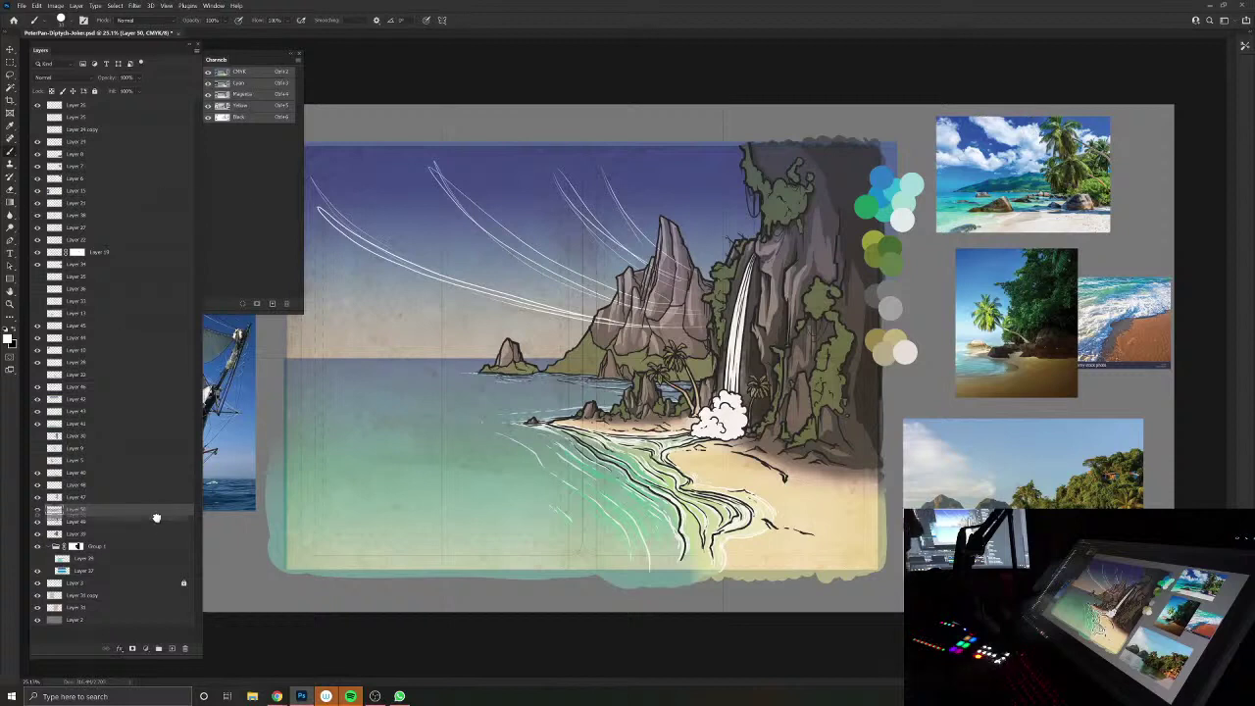
pyautogui.moveTo(156, 516)
pyautogui.mouseDown()
pyautogui.moveTo(198, 648)
pyautogui.moveTo(187, 649)
pyautogui.mouseUp()
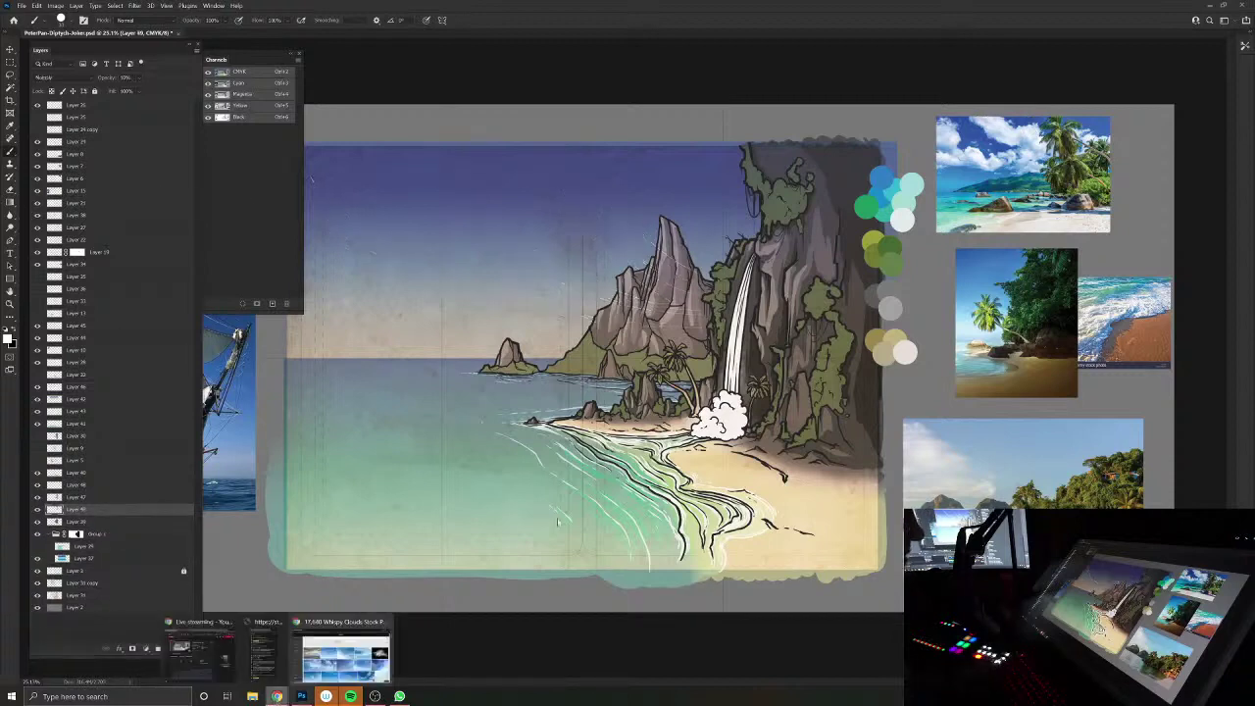
# Step: Switch back to the iStock results in Chrome and examine the first page of whispy clouds images for sky references
pyautogui.click(341, 661)
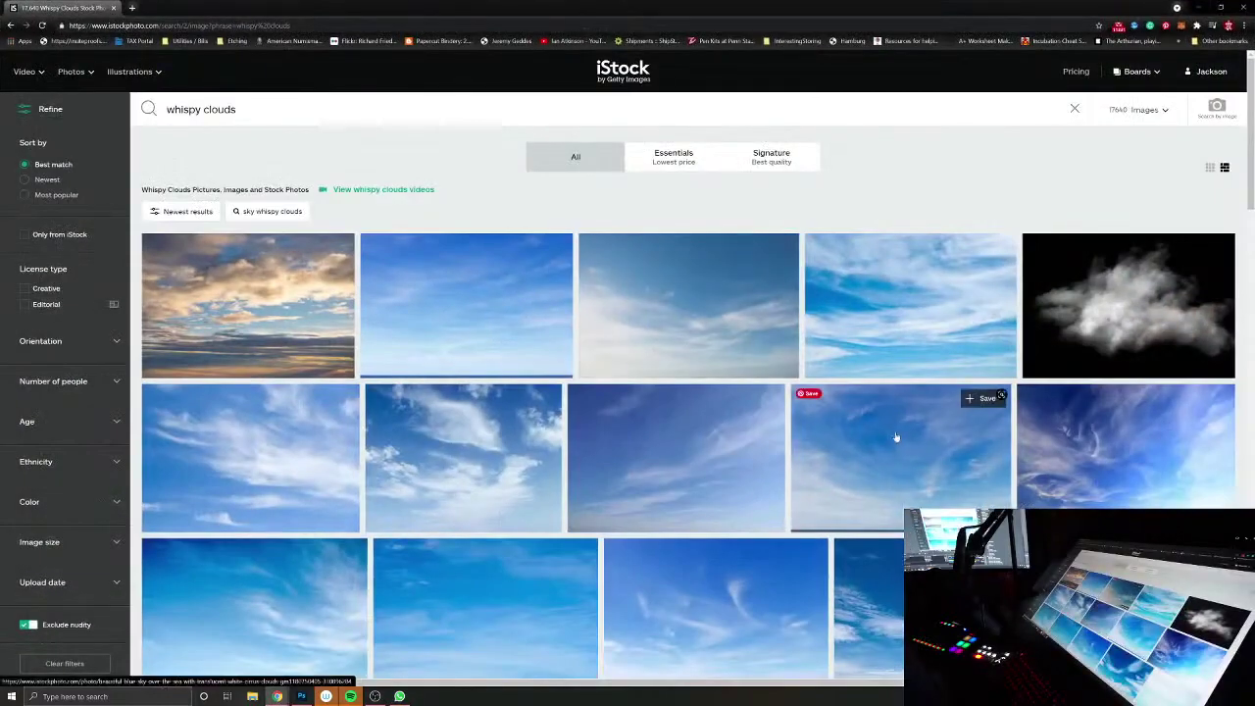
pyautogui.scroll(-2, 945, 424)
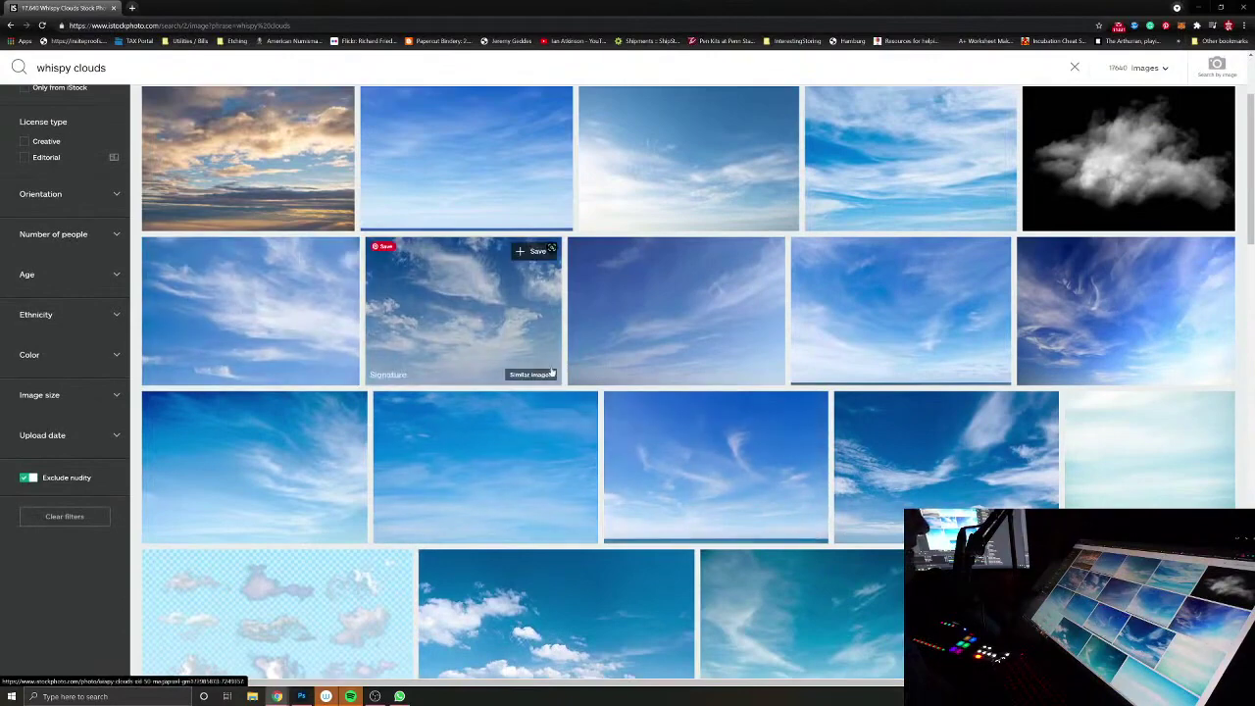
pyautogui.scroll(-4, 559, 369)
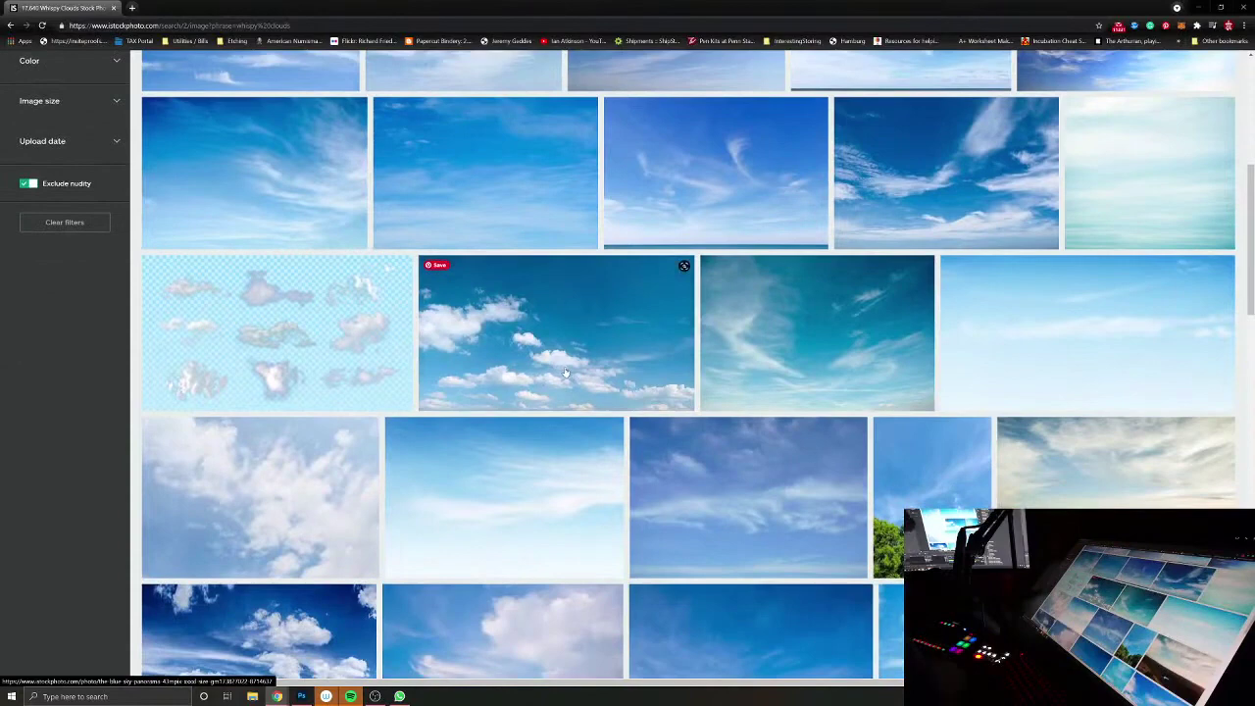
pyautogui.scroll(-3, 565, 373)
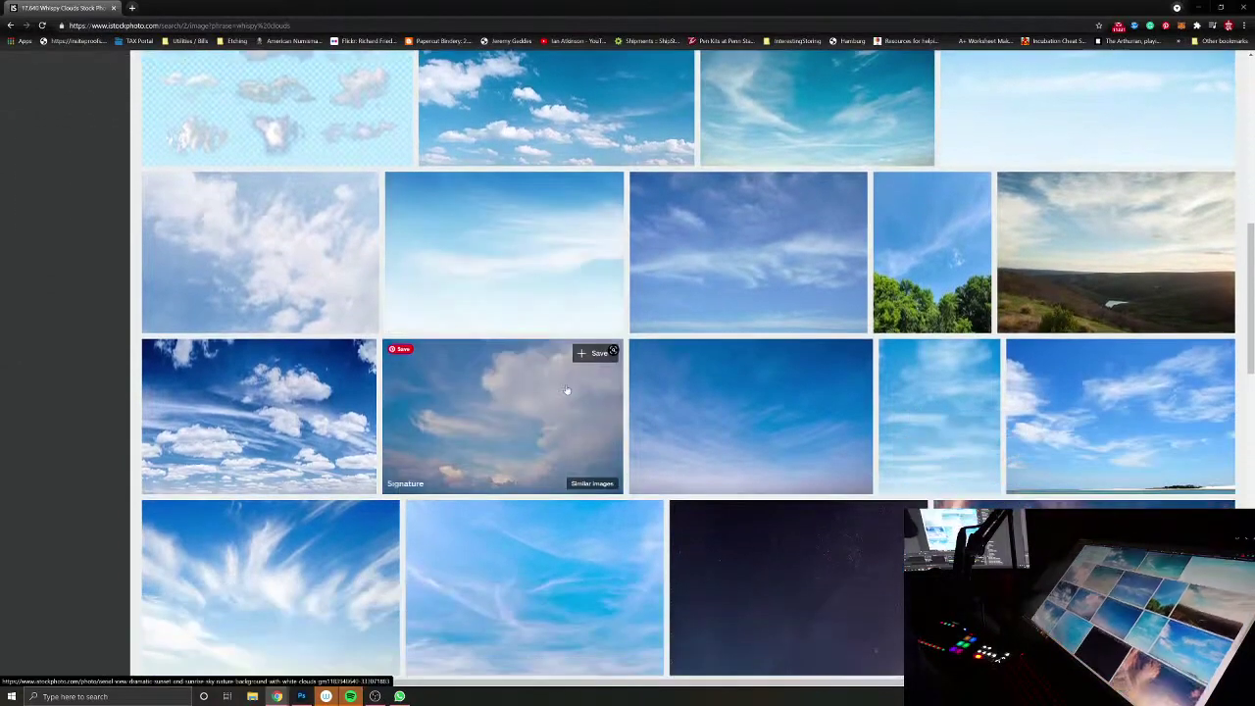
pyautogui.scroll(-1, 680, 425)
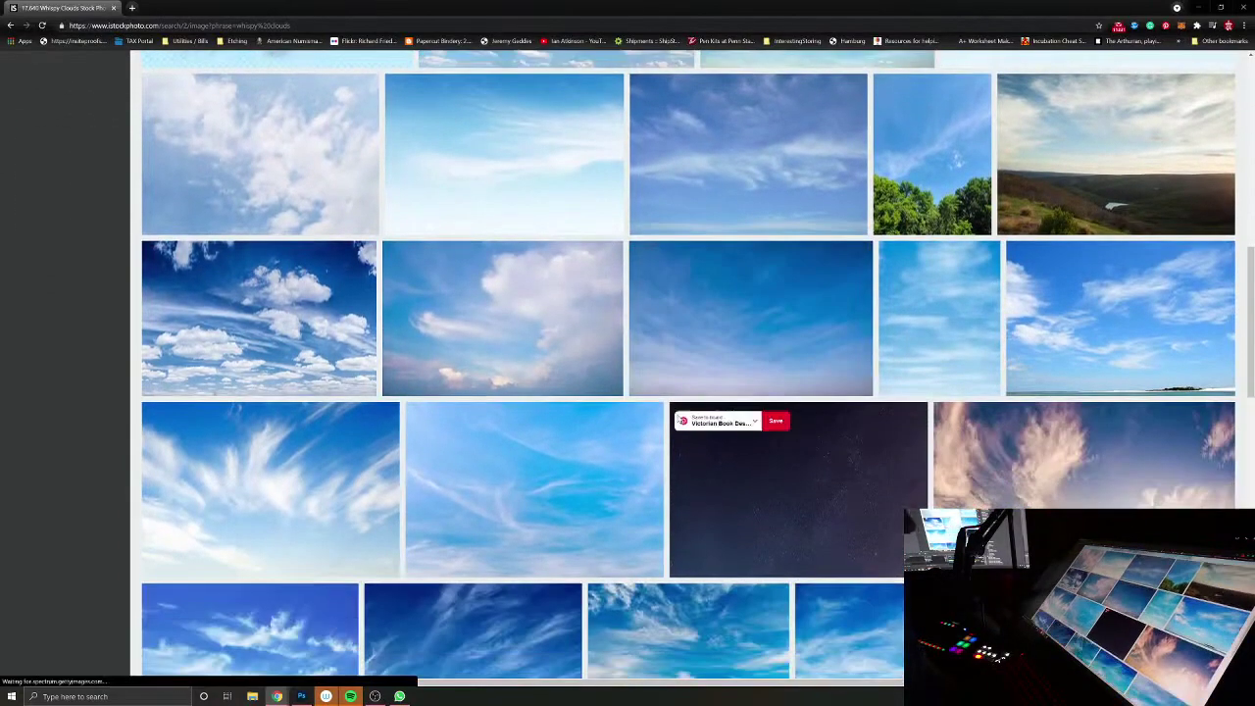
pyautogui.scroll(-1, 1069, 485)
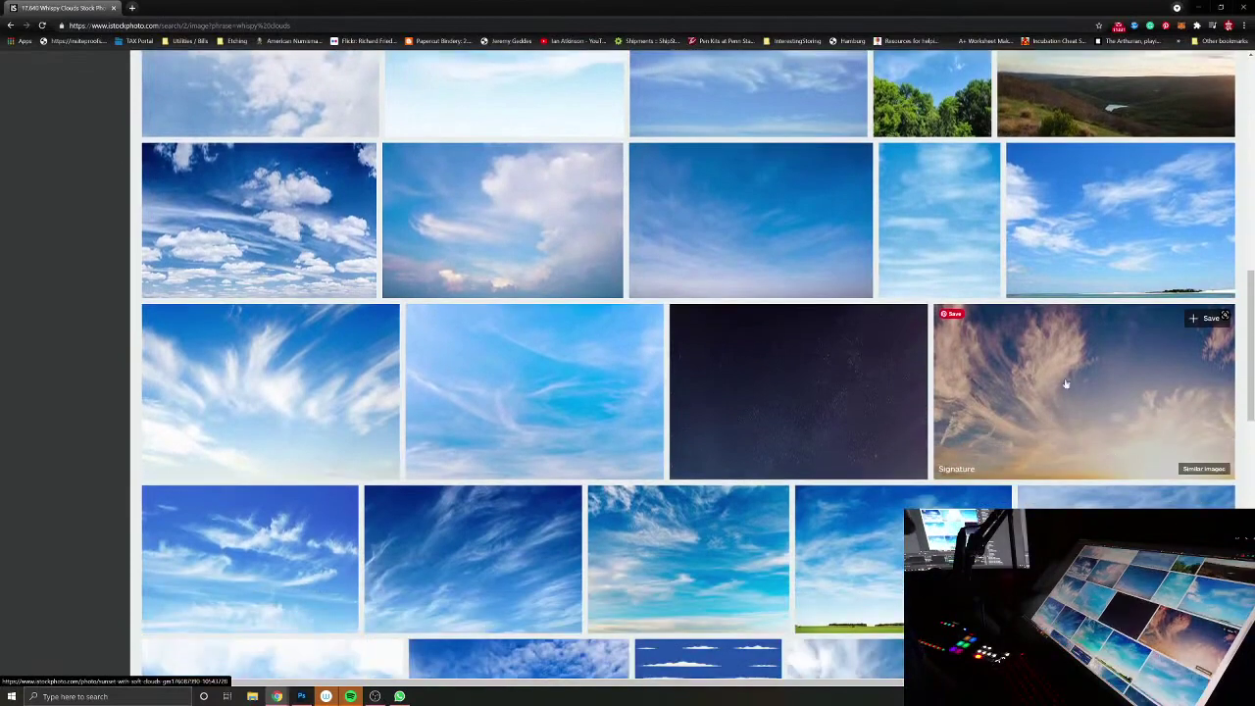
pyautogui.scroll(-3, 1056, 386)
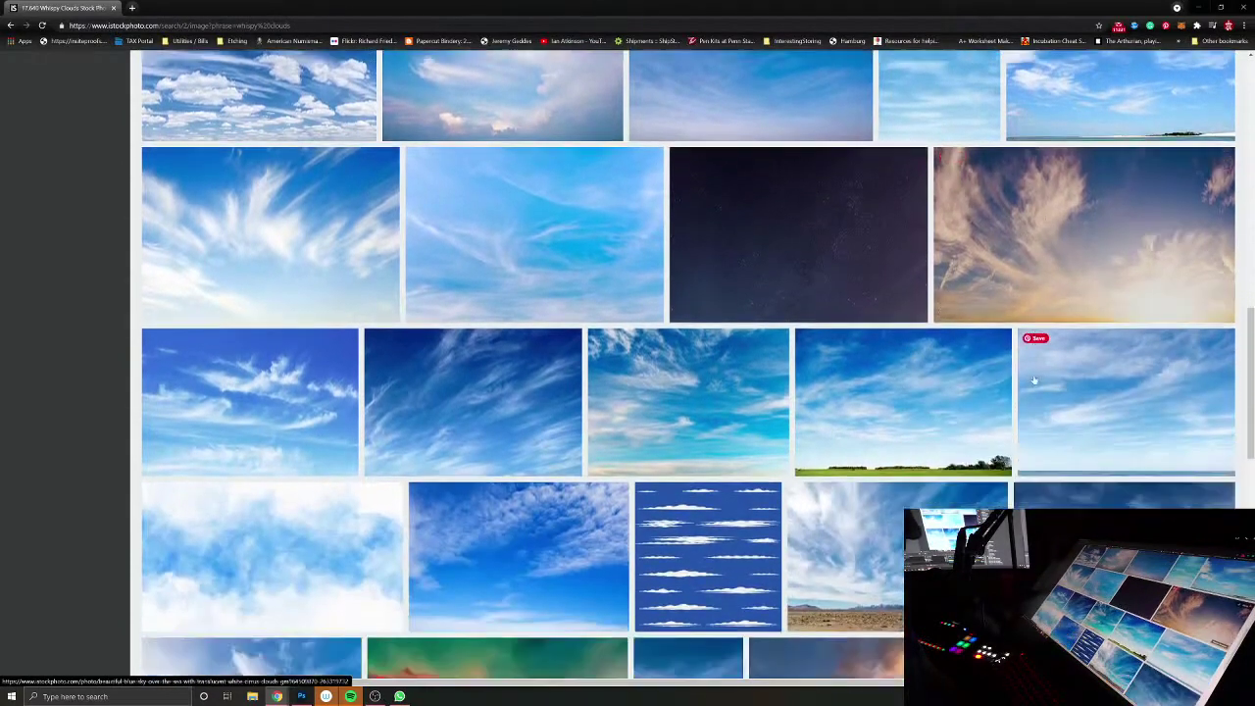
pyautogui.scroll(1, 1035, 377)
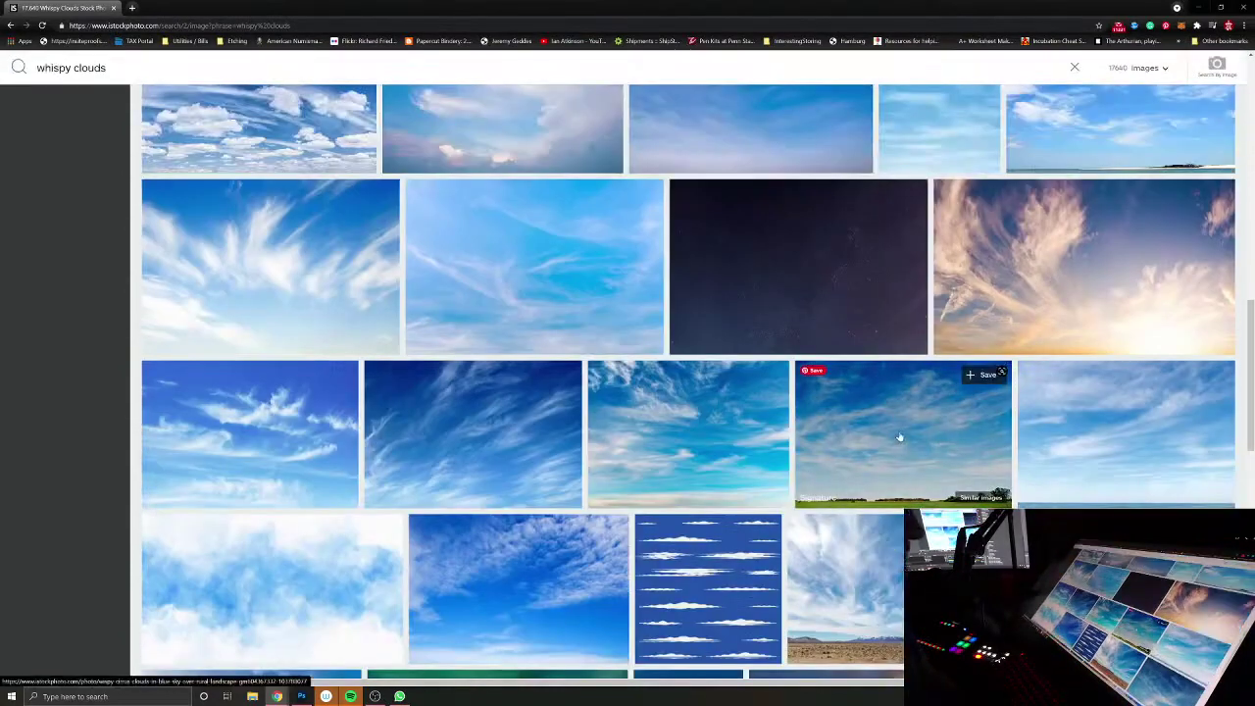
pyautogui.scroll(-4, 1077, 448)
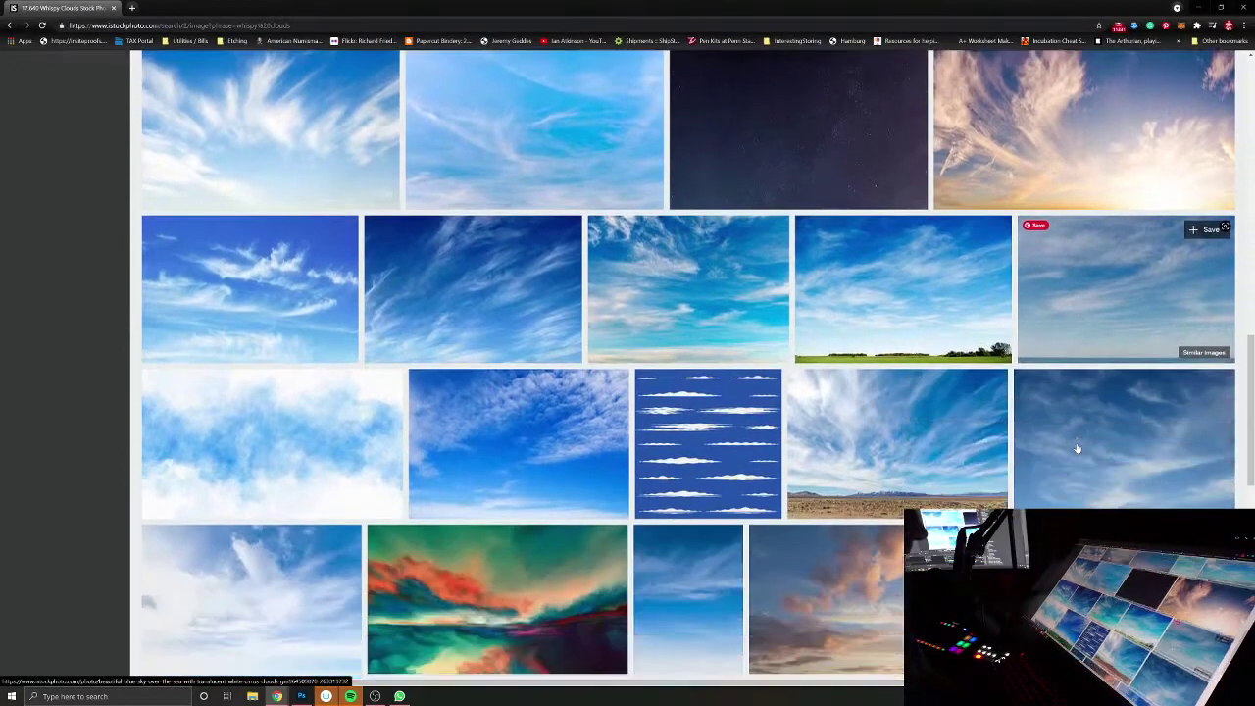
pyautogui.scroll(-2, 1076, 448)
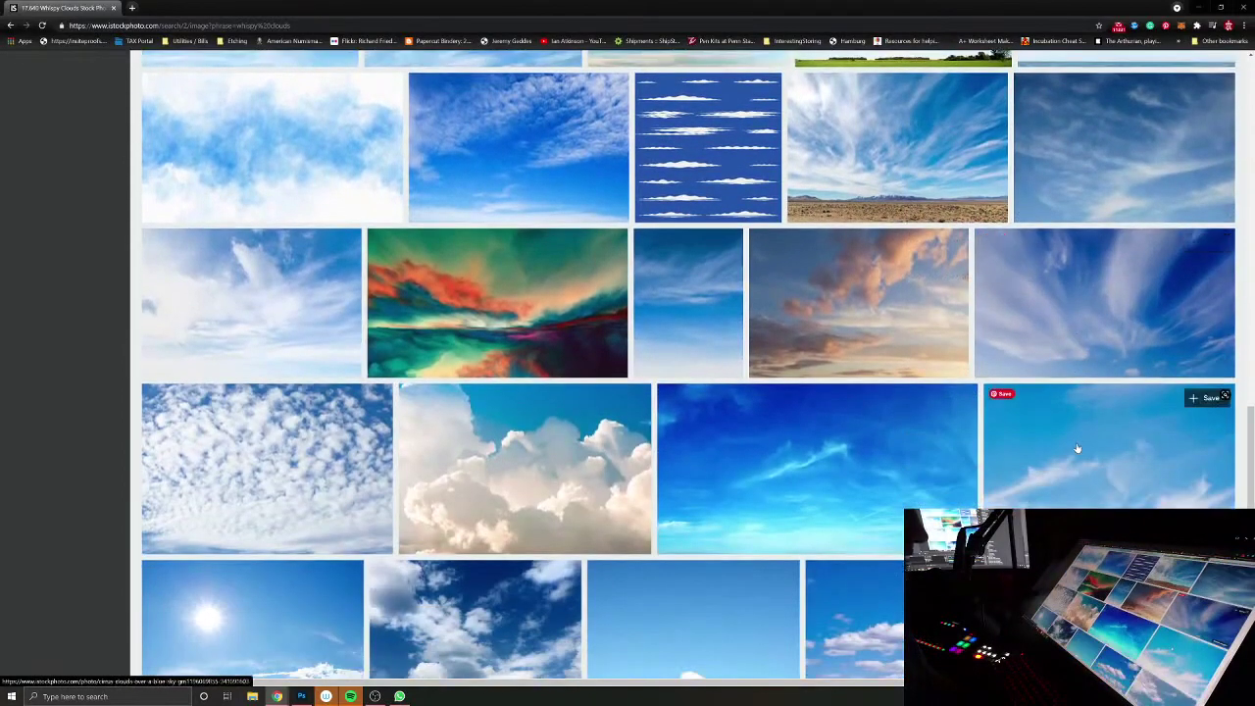
pyautogui.scroll(-1, 1076, 448)
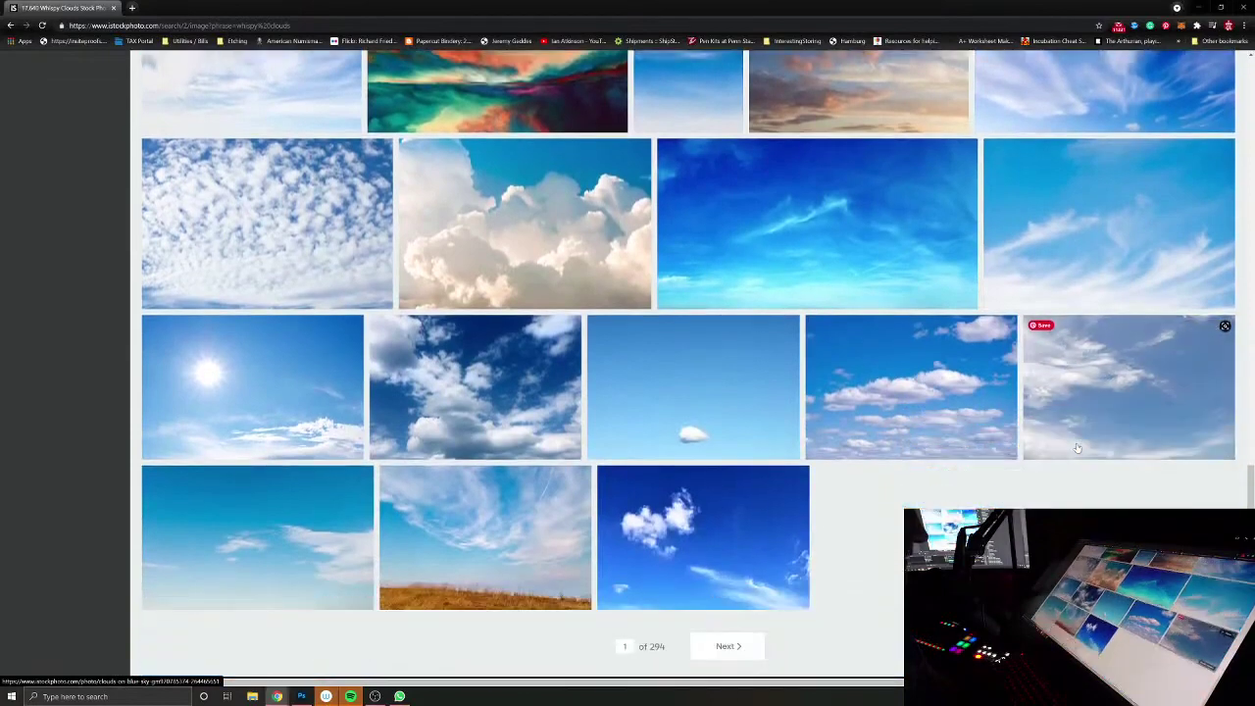
# Step: Open the second page of whispy clouds results and examine its images for sky references
pyautogui.click(726, 646)
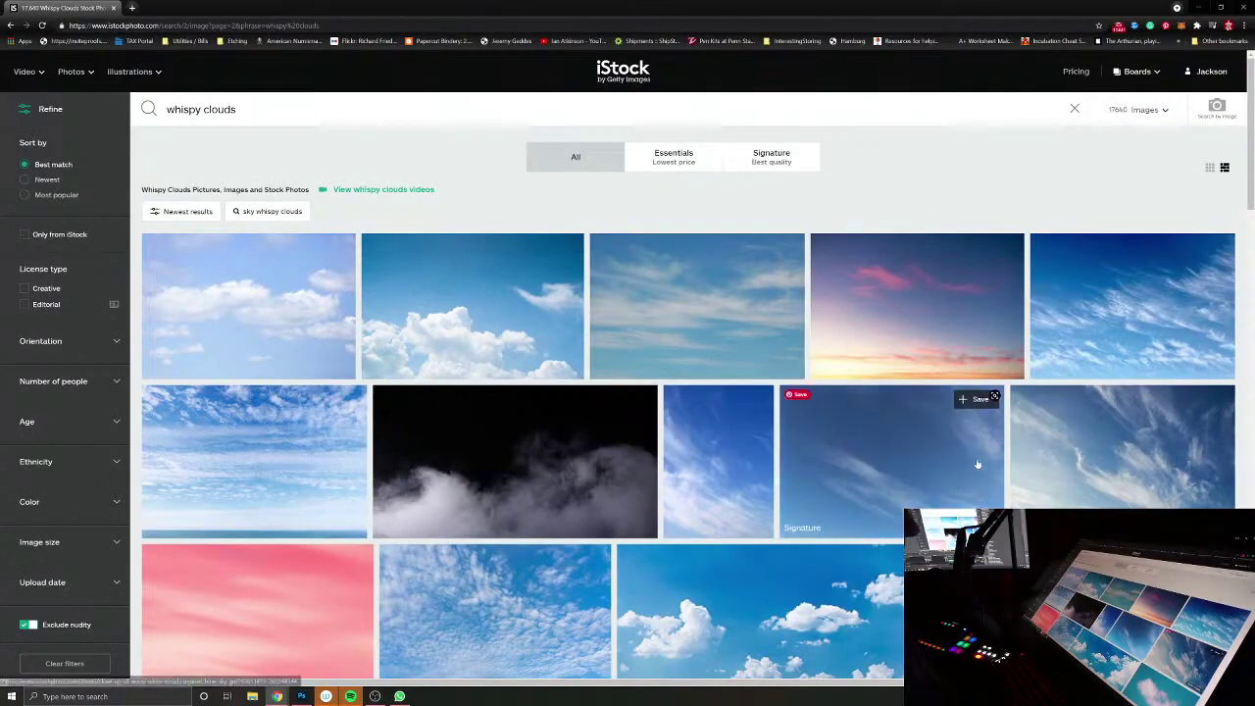
pyautogui.scroll(-4, 1036, 470)
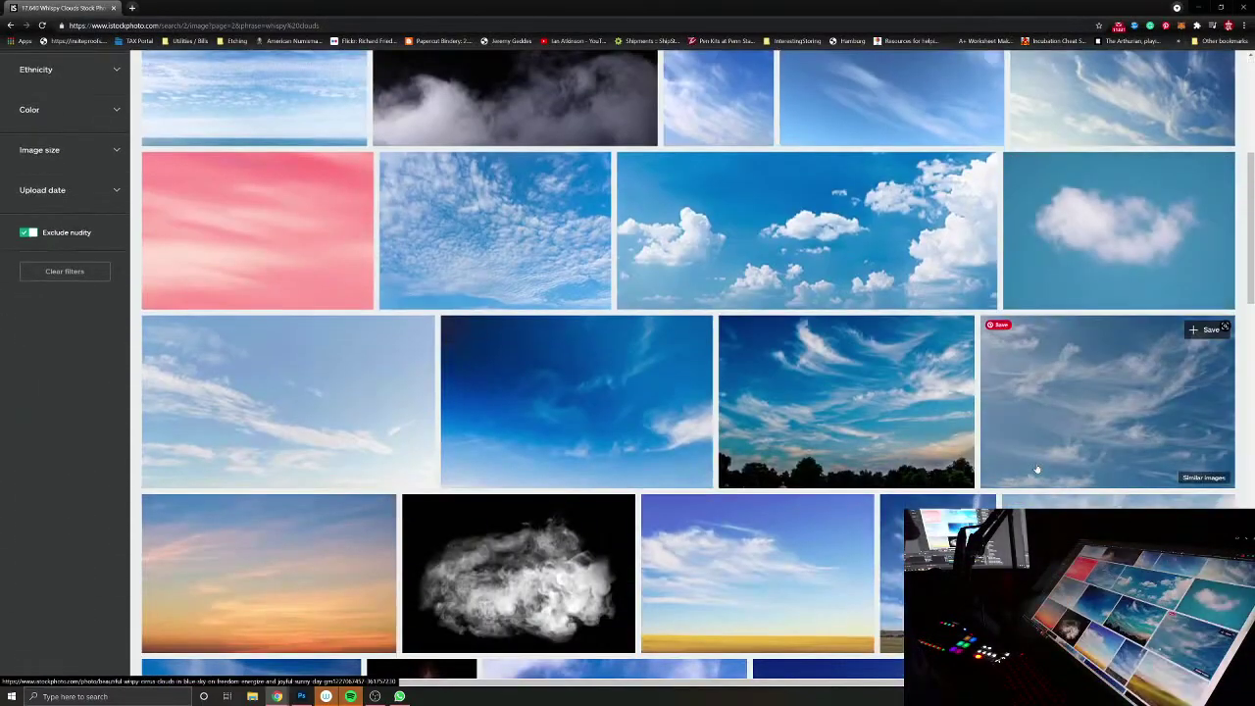
pyautogui.scroll(-2, 1038, 467)
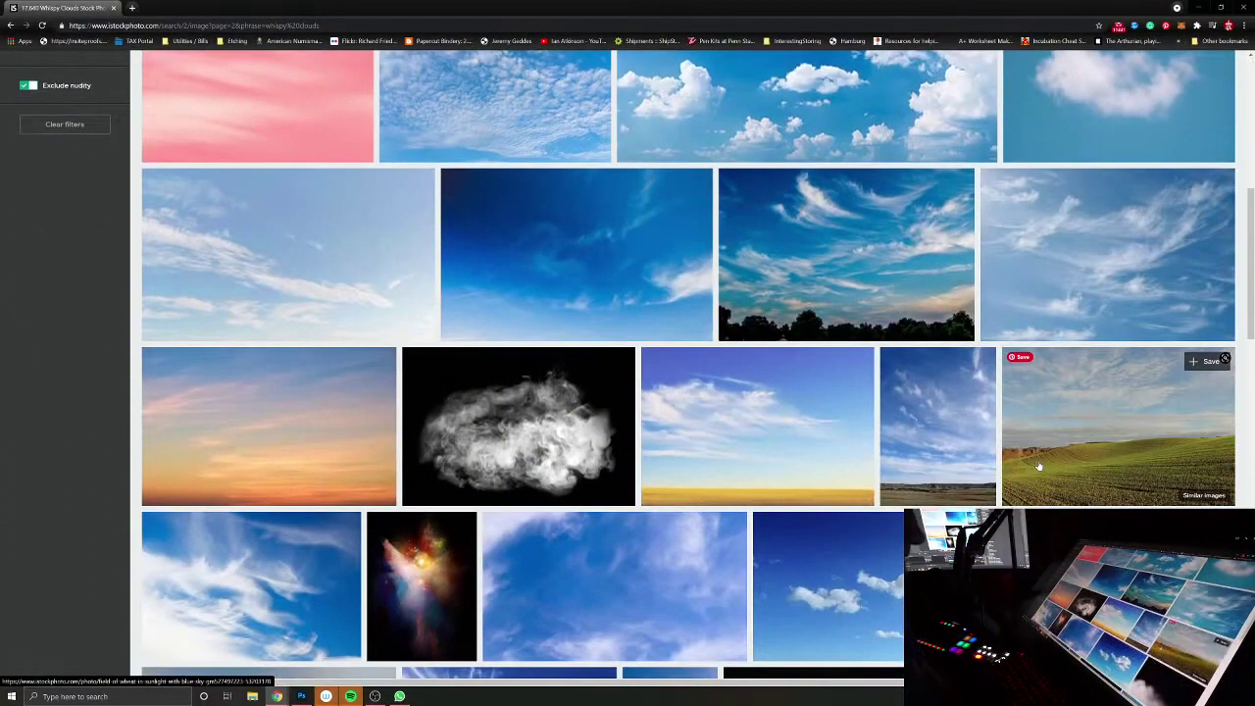
pyautogui.scroll(-3, 1038, 466)
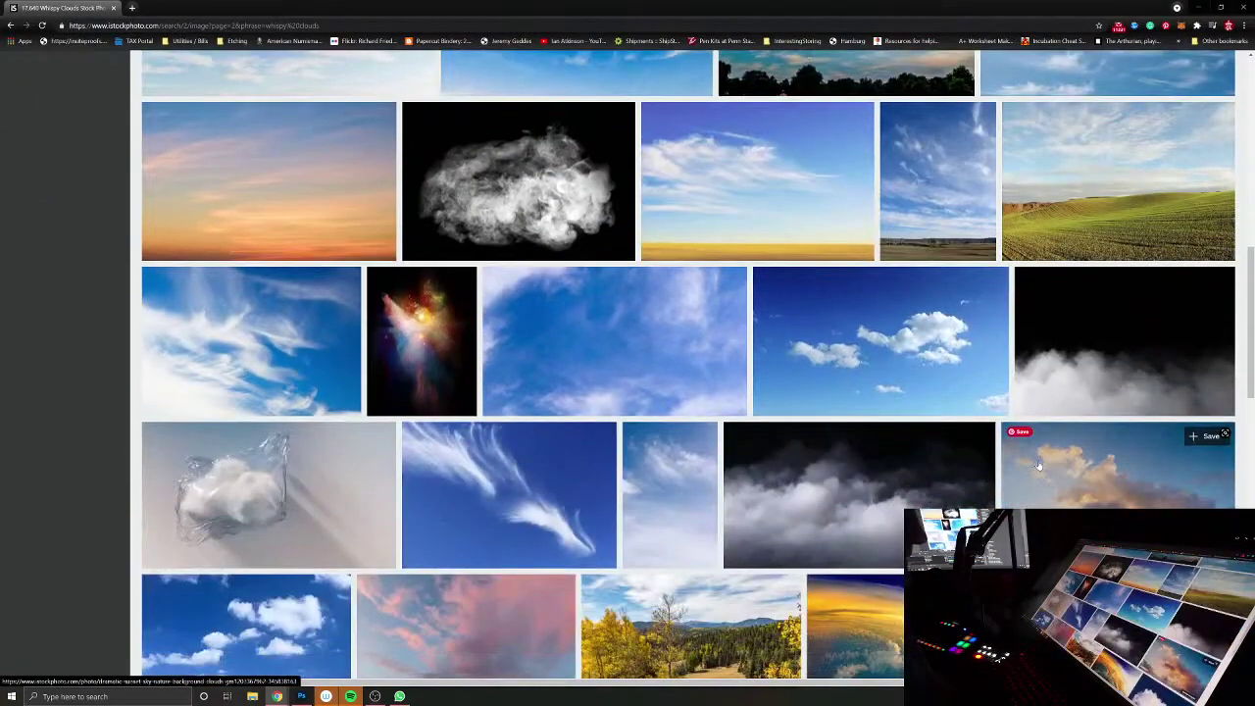
pyautogui.scroll(-3, 1038, 466)
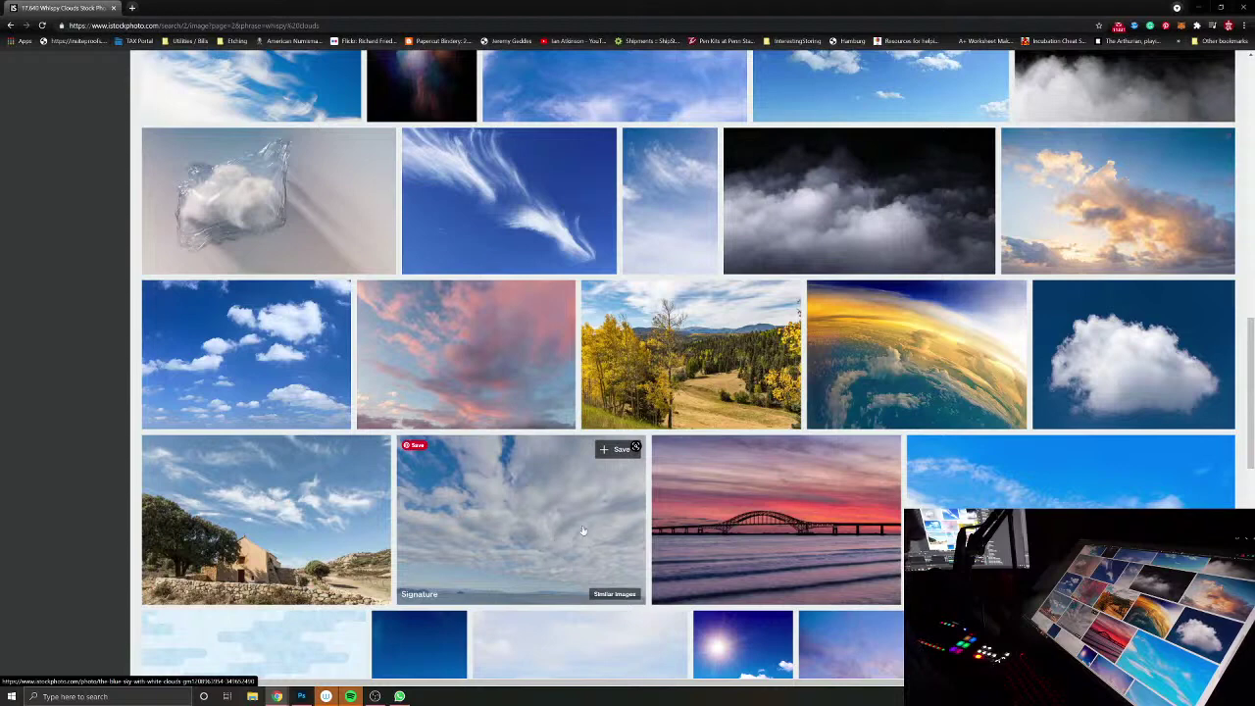
pyautogui.scroll(-4, 665, 497)
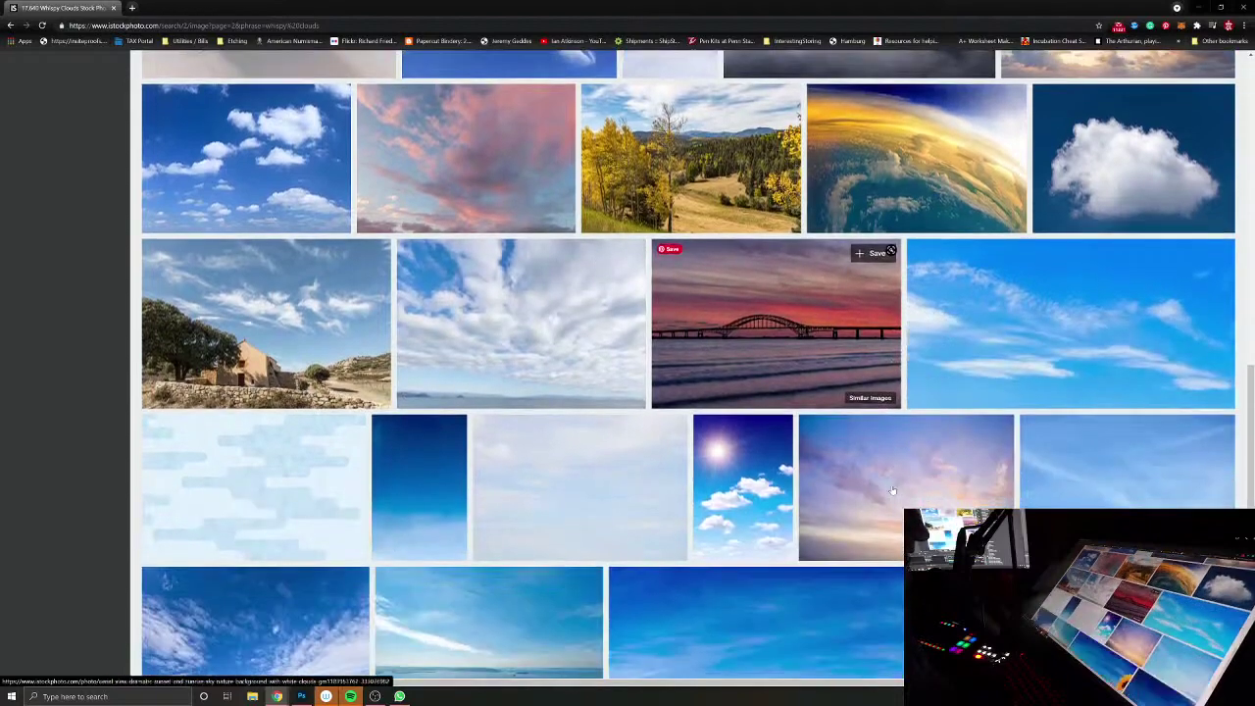
pyautogui.scroll(-2, 892, 490)
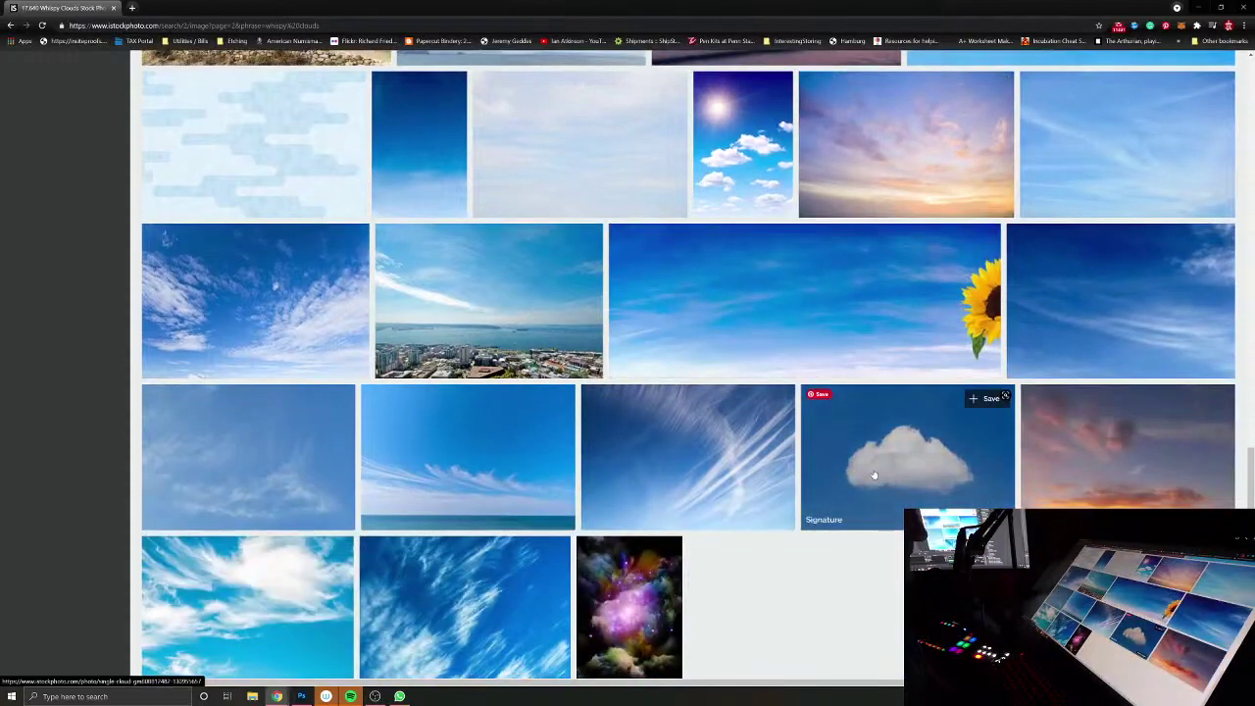
pyautogui.scroll(-3, 918, 326)
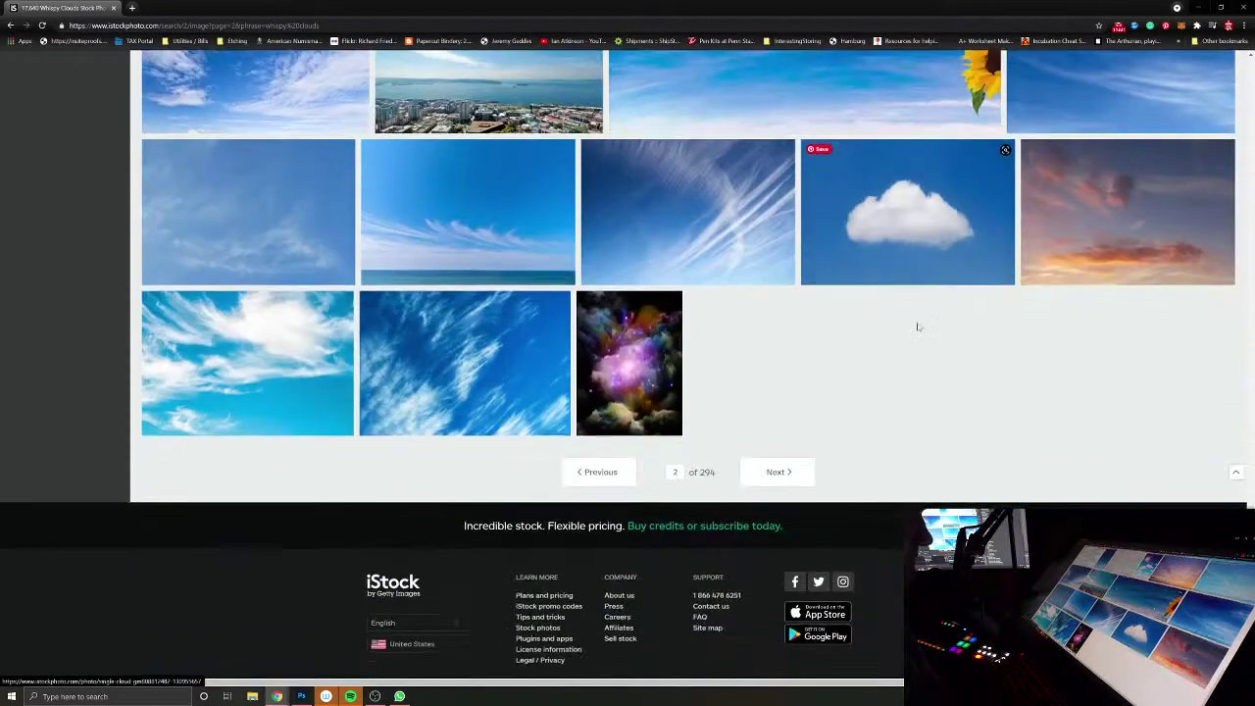
# Step: Advance to the third page of whispy clouds results and look through all its cloud photos for references
pyautogui.click(781, 471)
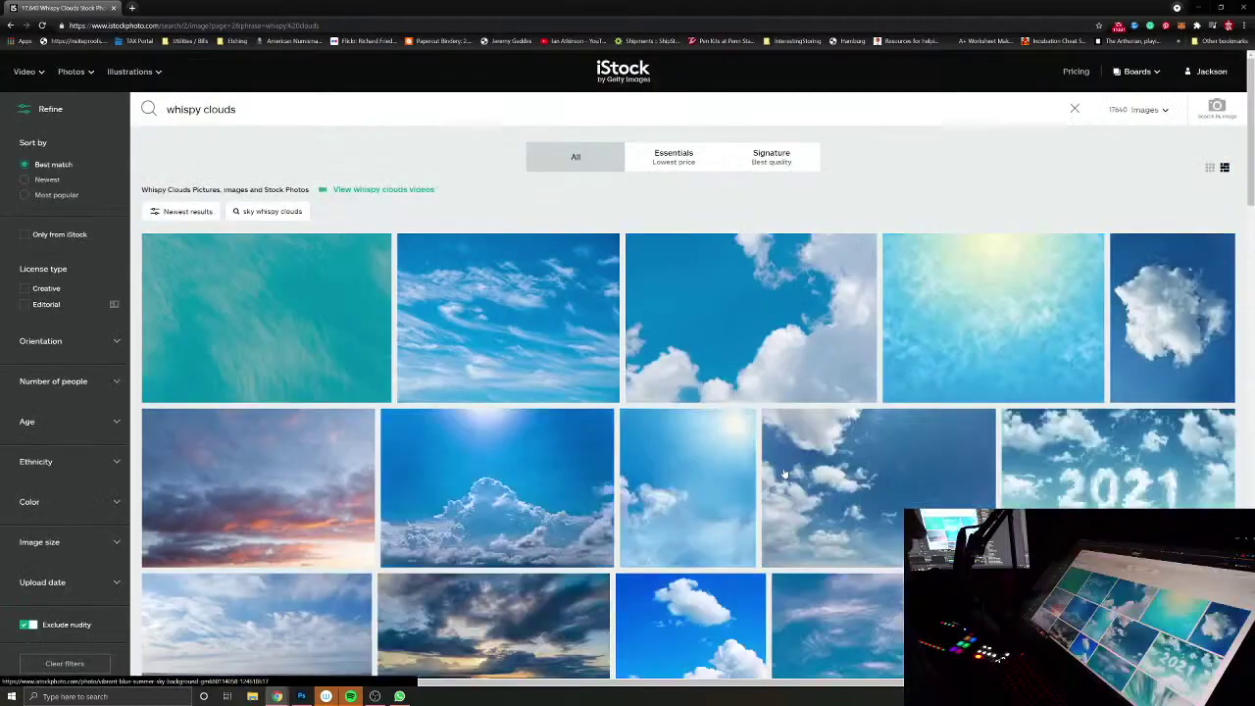
pyautogui.scroll(-2, 783, 468)
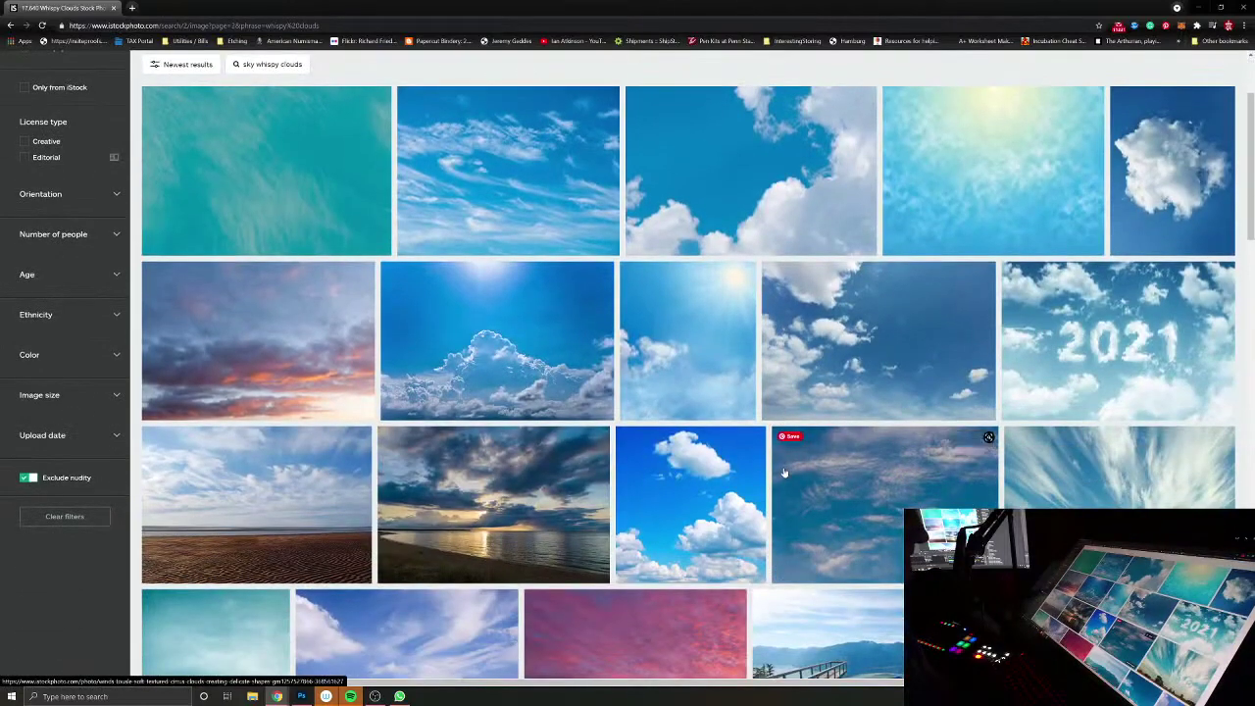
pyautogui.scroll(-2, 899, 459)
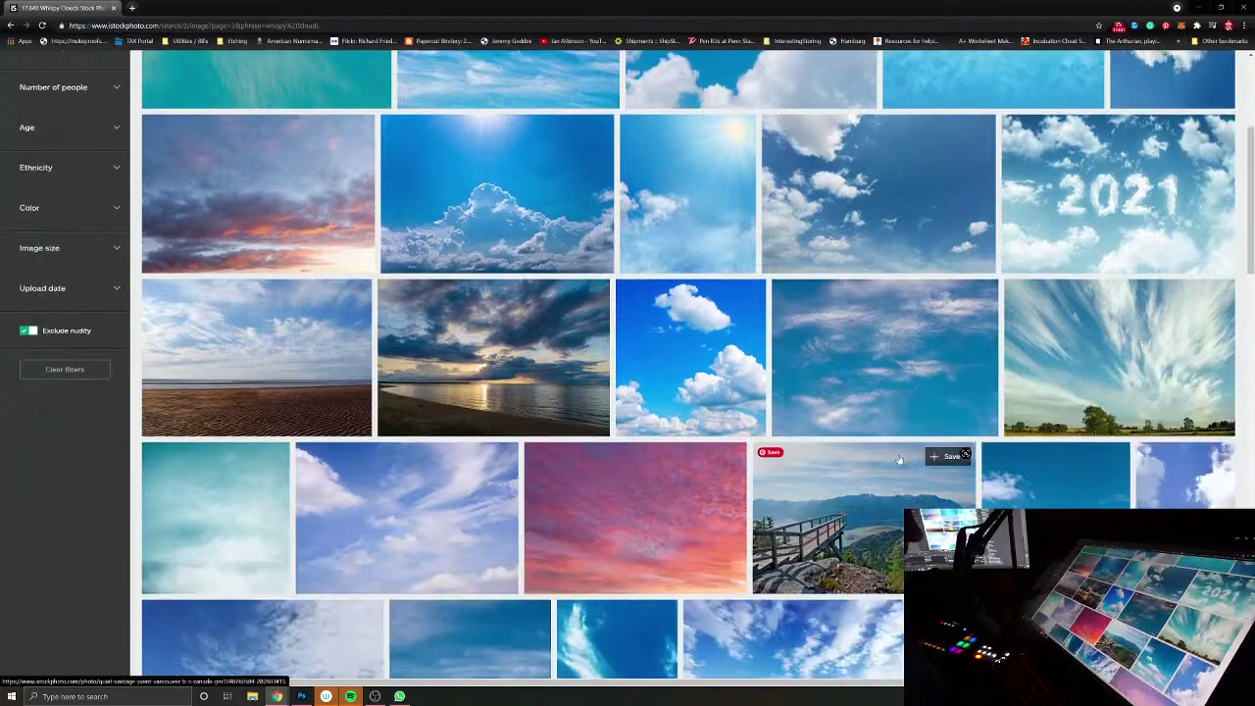
pyautogui.scroll(-2, 899, 459)
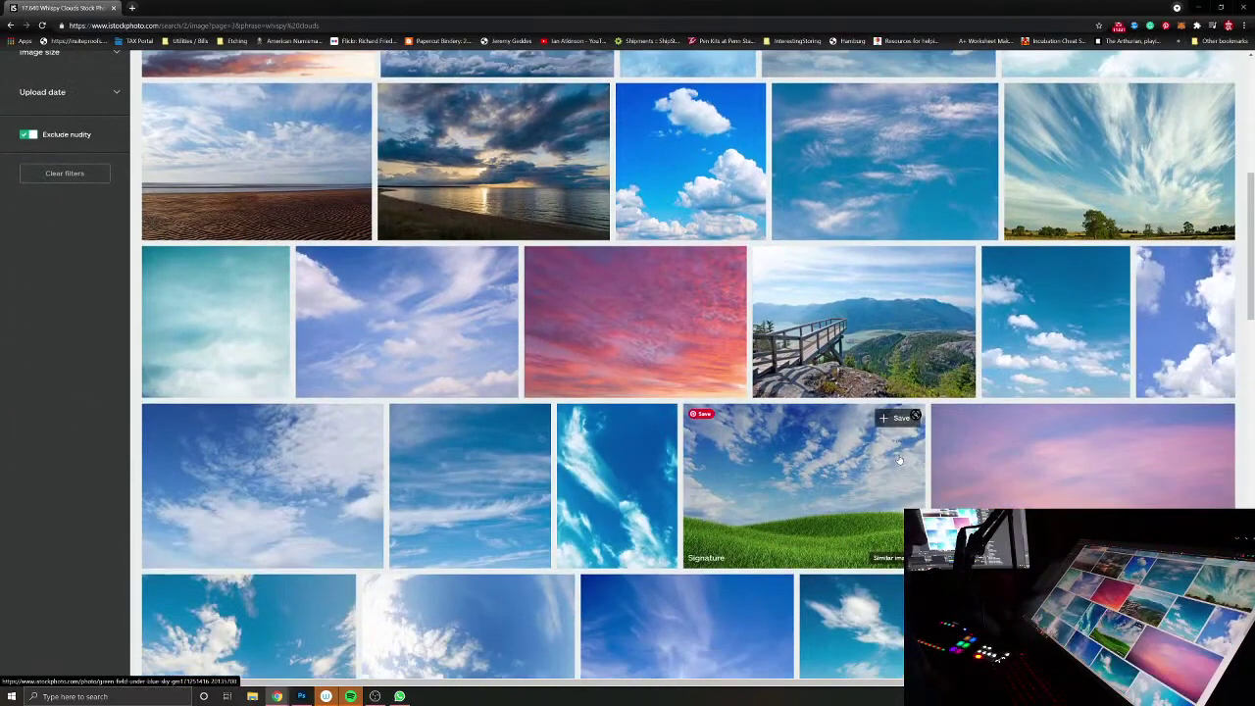
pyautogui.scroll(-2, 898, 458)
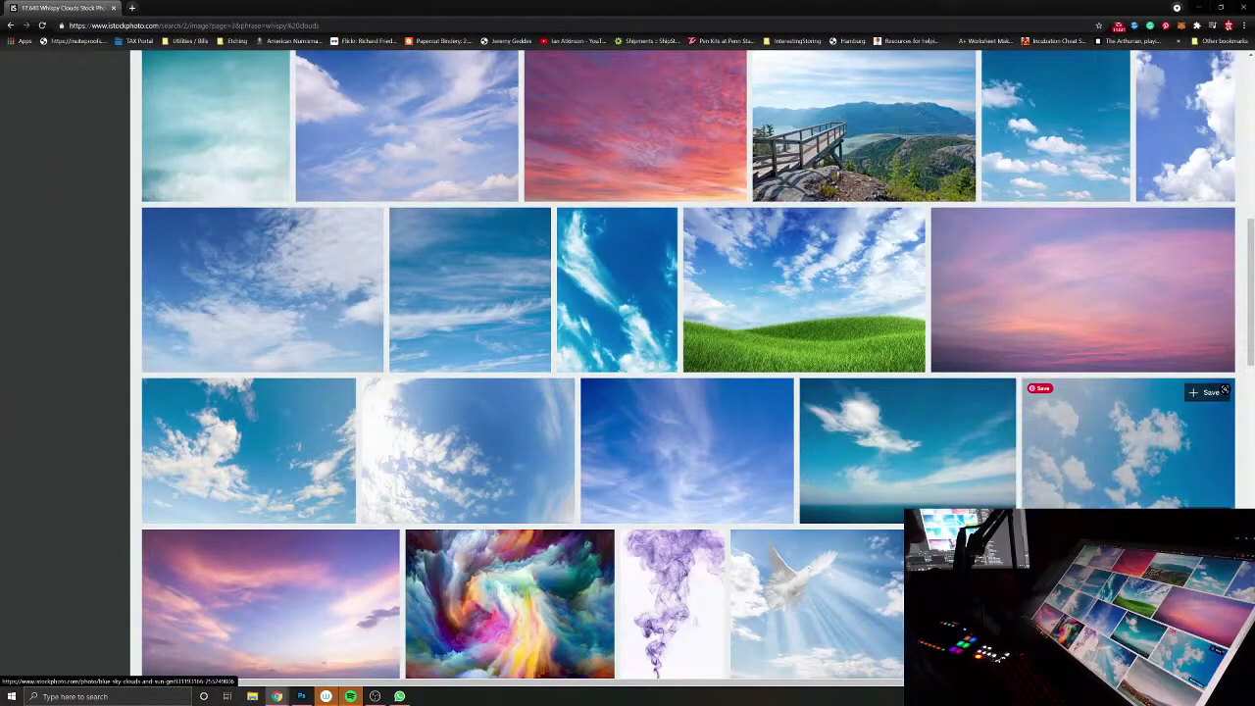
pyautogui.scroll(-5, 1096, 504)
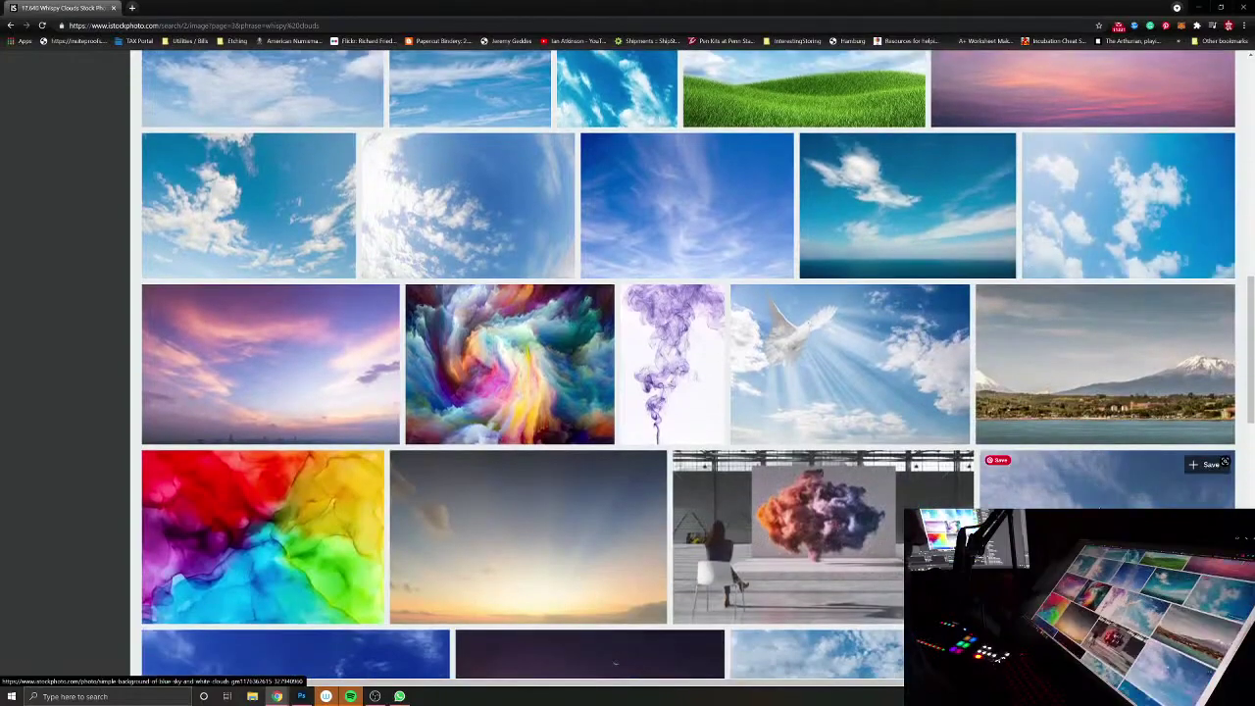
pyautogui.scroll(-2, 1096, 505)
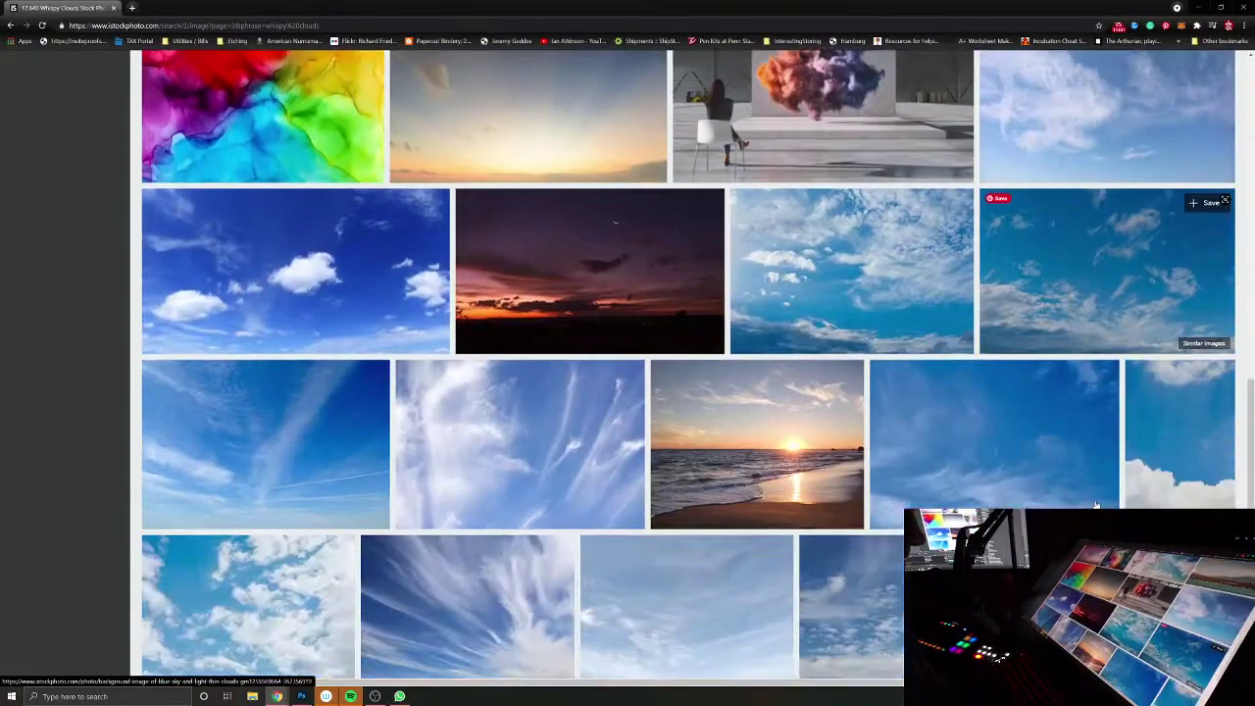
pyautogui.scroll(-2, 1096, 505)
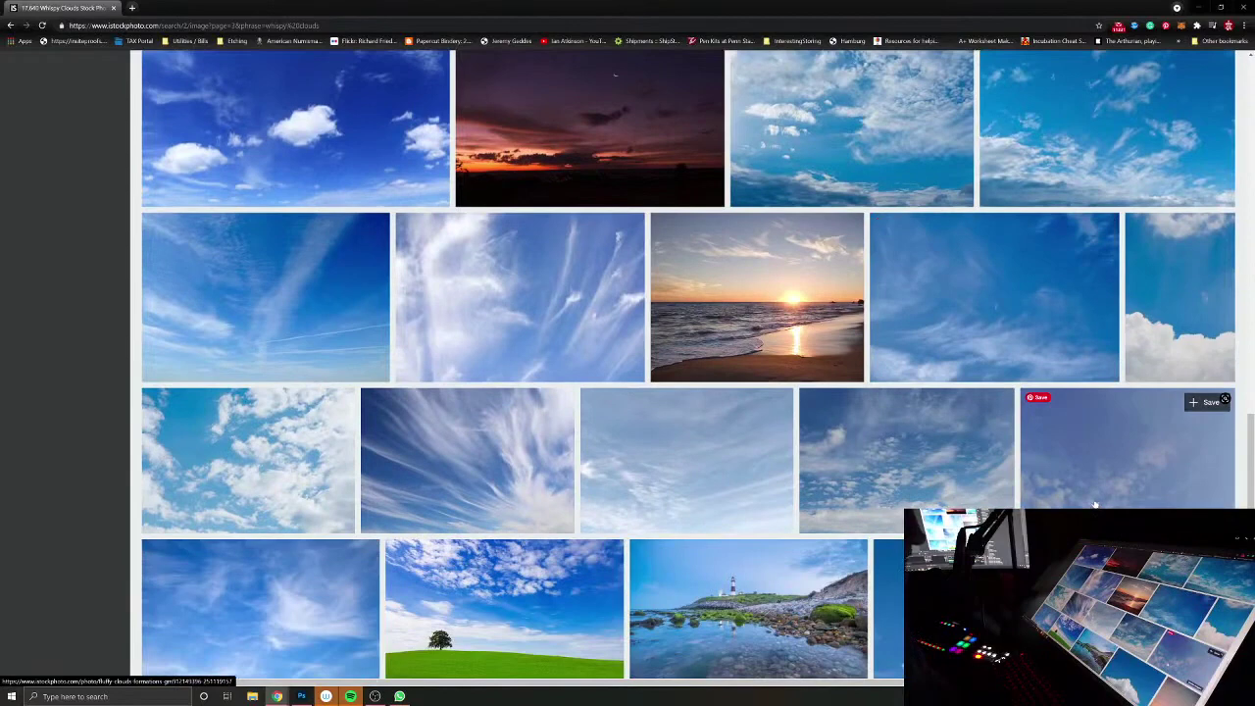
pyautogui.scroll(-2, 906, 473)
pyautogui.scroll(2, 907, 473)
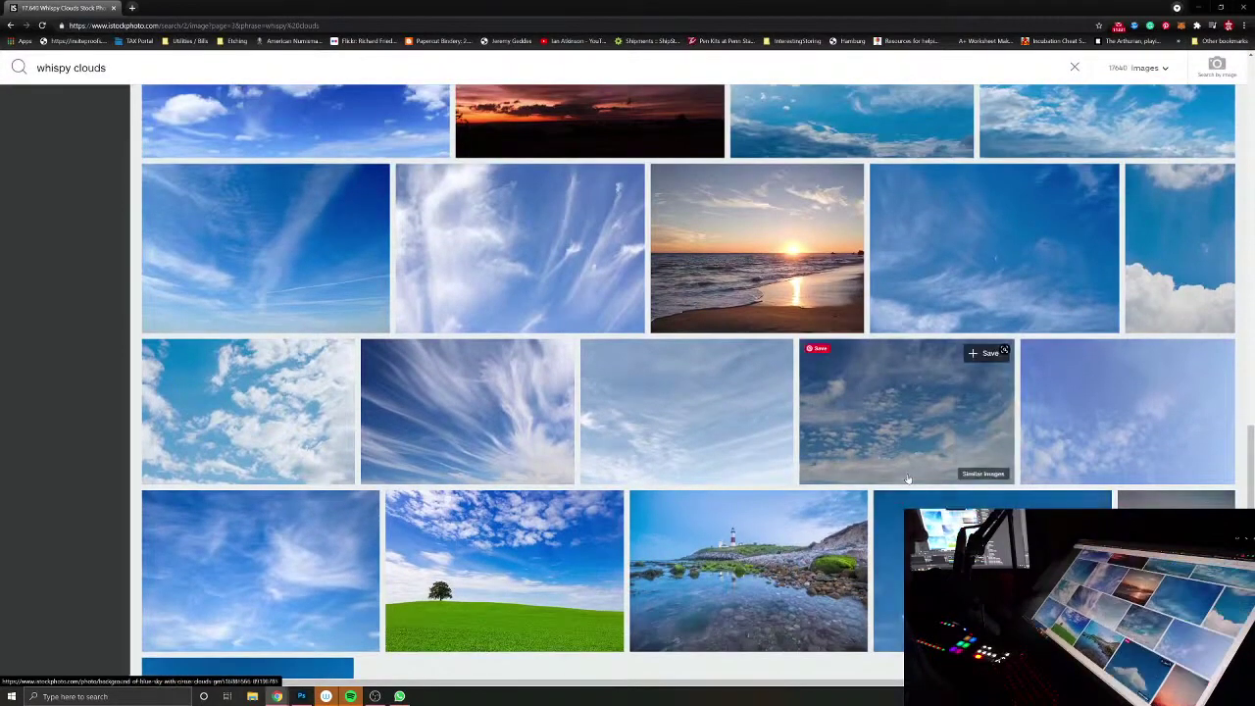
pyautogui.scroll(-3, 907, 478)
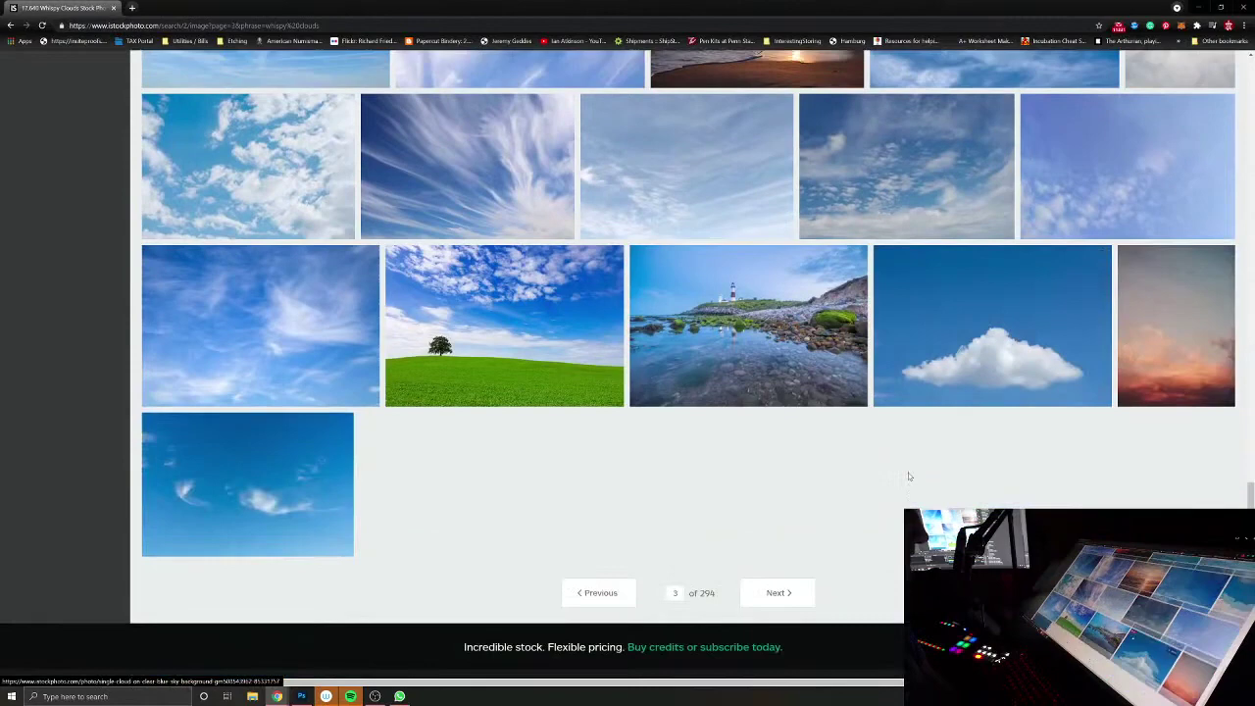
# Step: Go to the fourth page of whispy clouds results and scan it for usable wispy cloud shapes
pyautogui.click(775, 594)
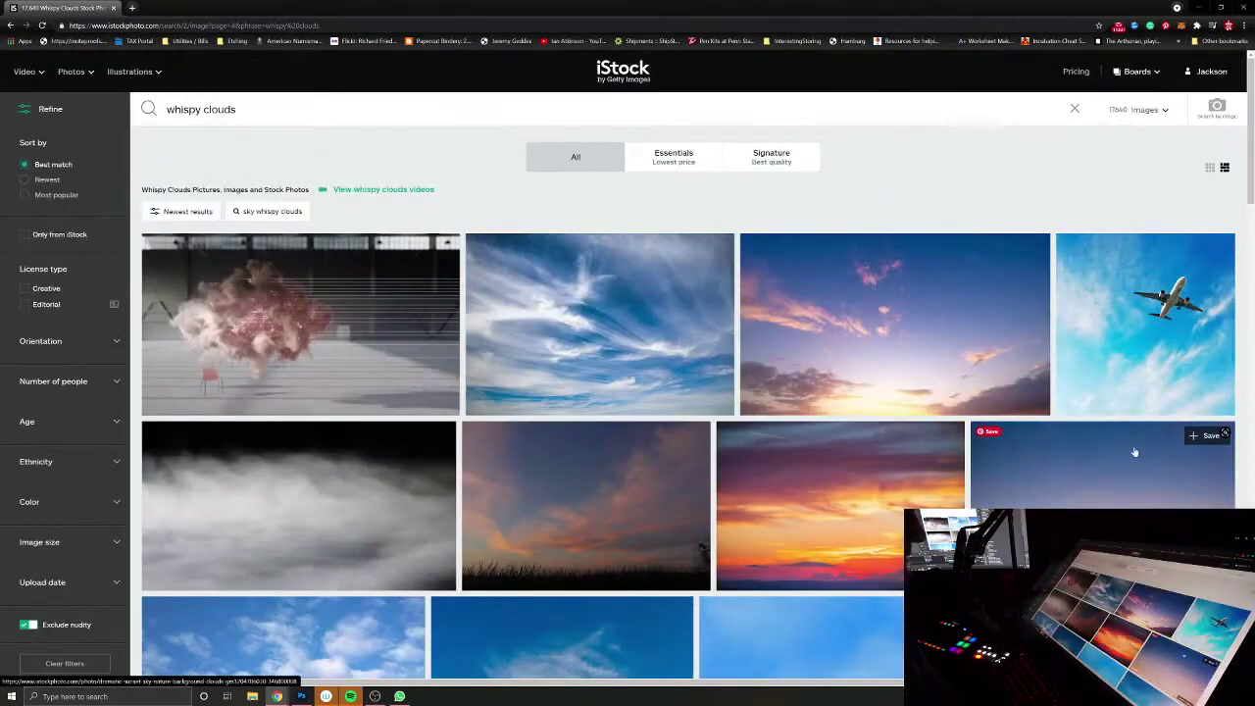
pyautogui.scroll(-3, 1134, 450)
pyautogui.scroll(-2, 1134, 451)
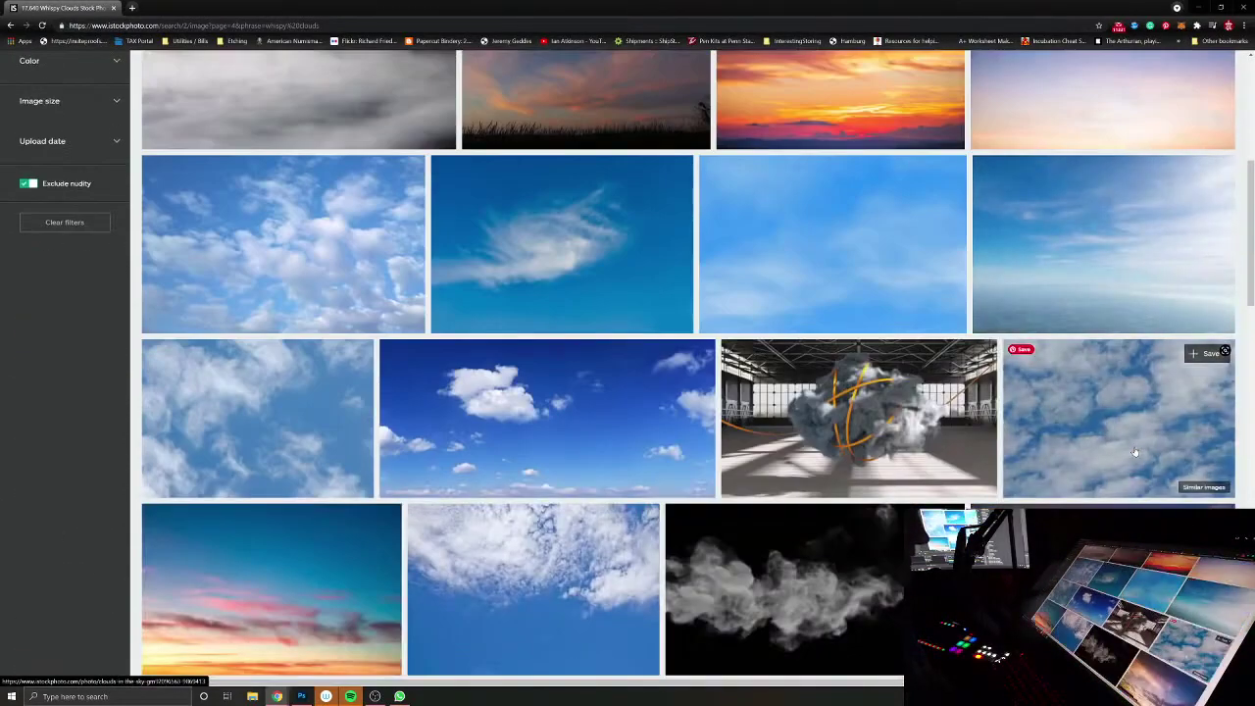
pyautogui.scroll(-4, 1134, 451)
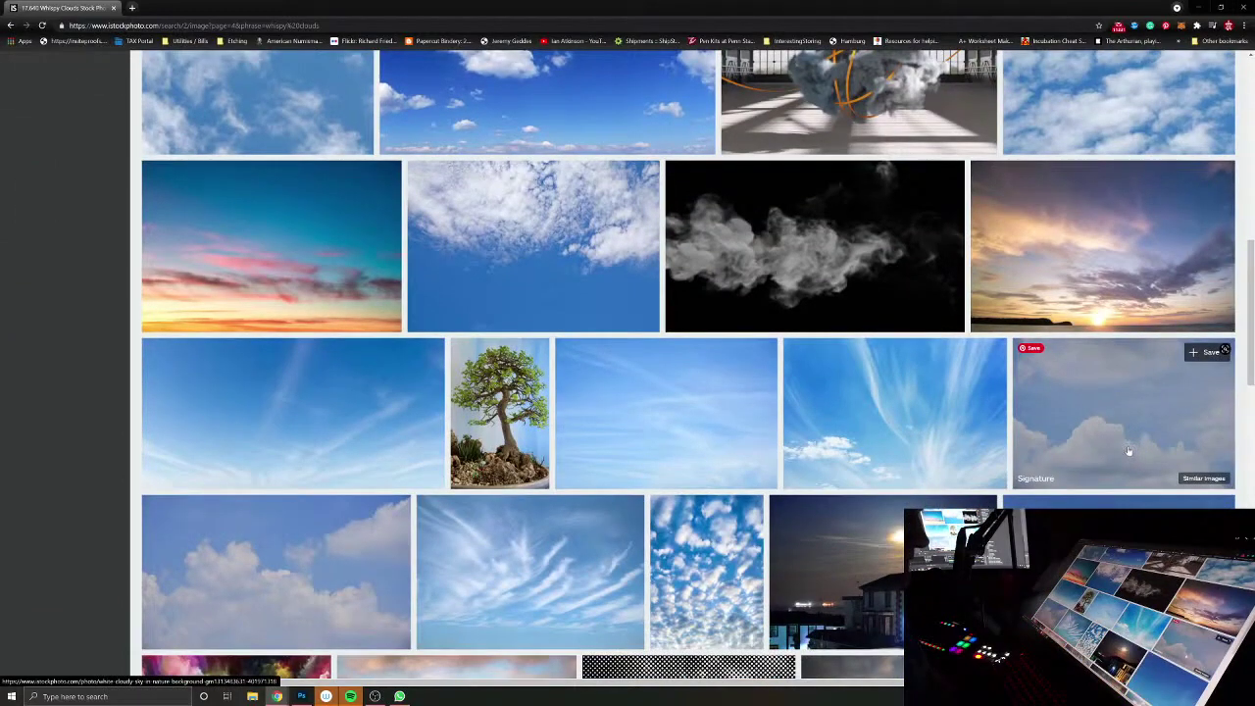
pyautogui.scroll(-5, 1121, 450)
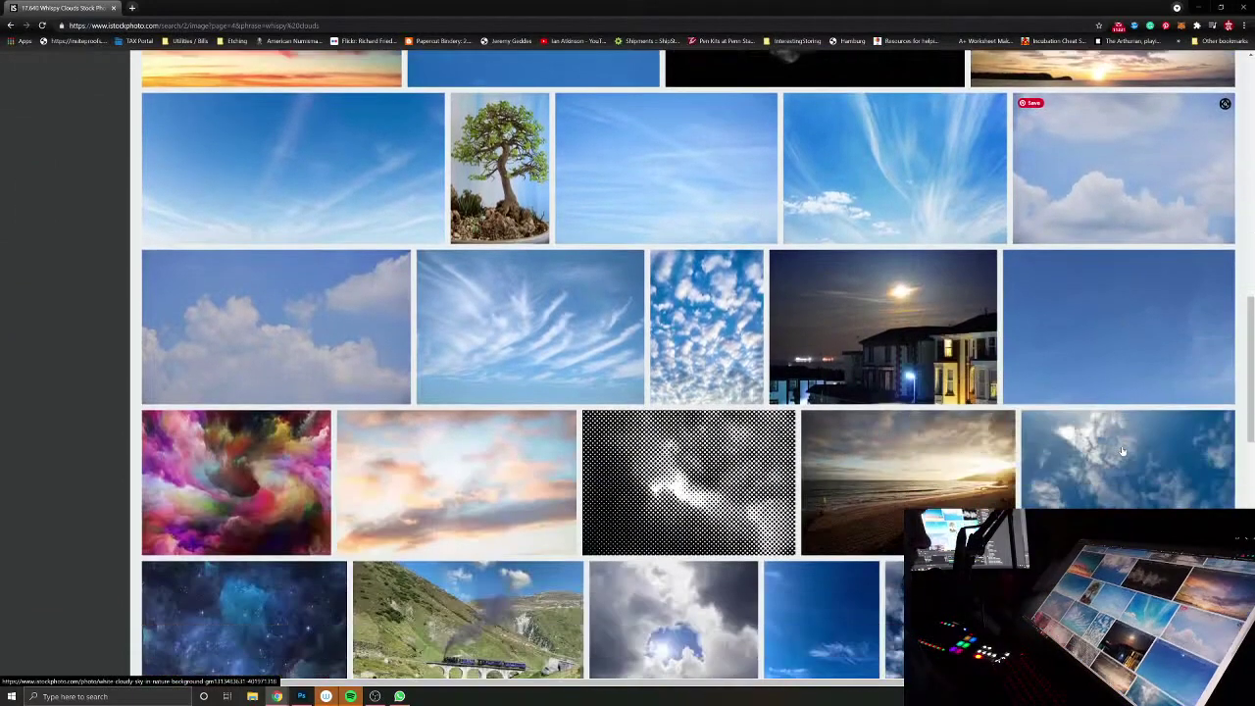
pyautogui.scroll(-6, 1117, 451)
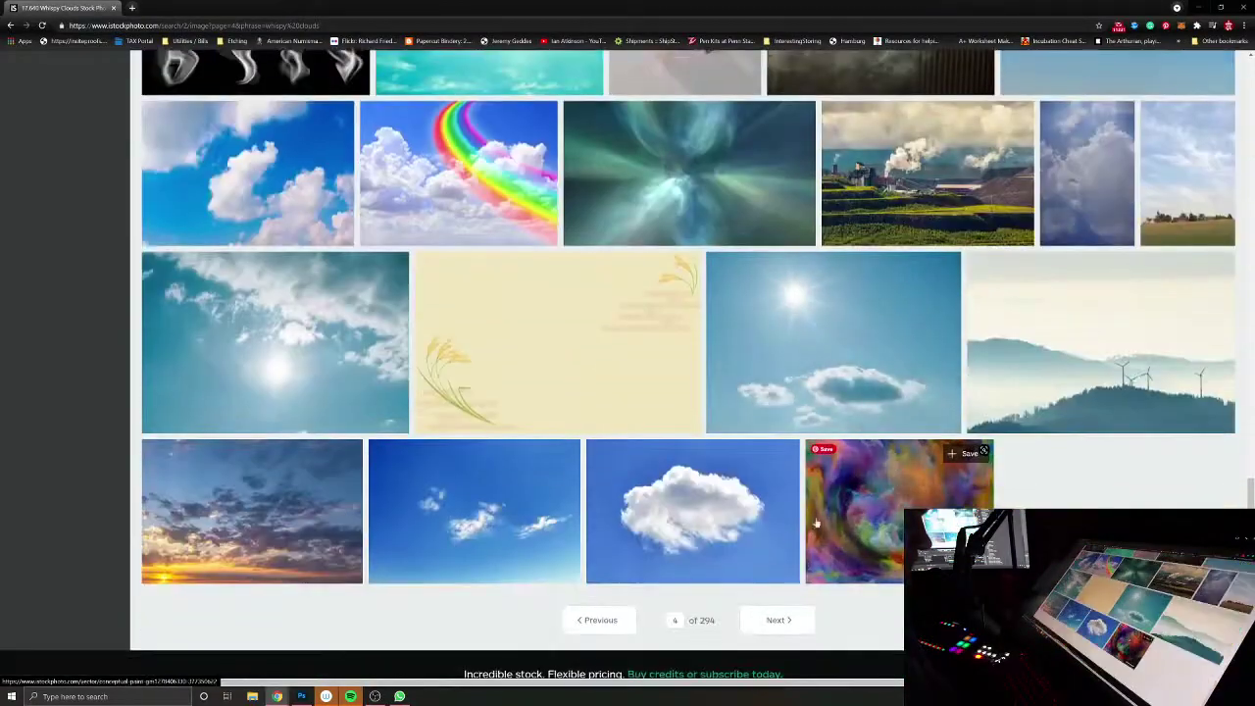
# Step: Browse the fifth page of whispy clouds results and open the "Wispy Fluffy Clouds With Bright Blue Sky" stock photo
pyautogui.click(794, 620)
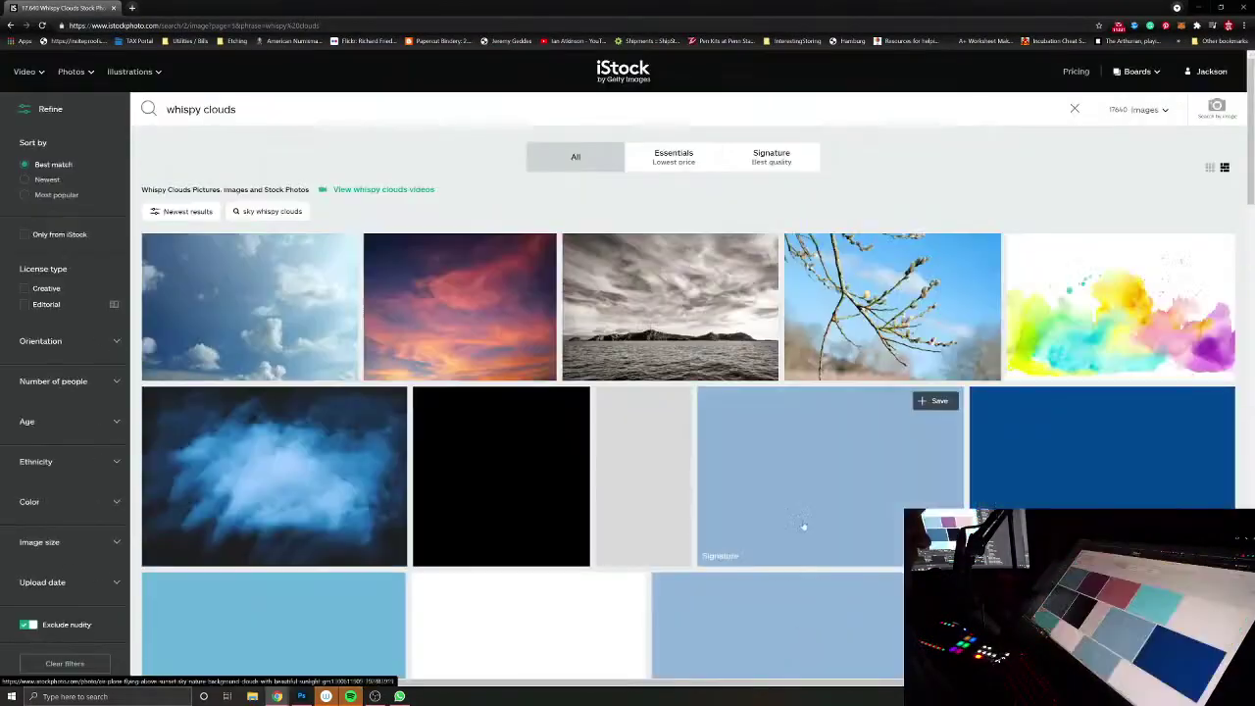
pyautogui.scroll(-3, 833, 516)
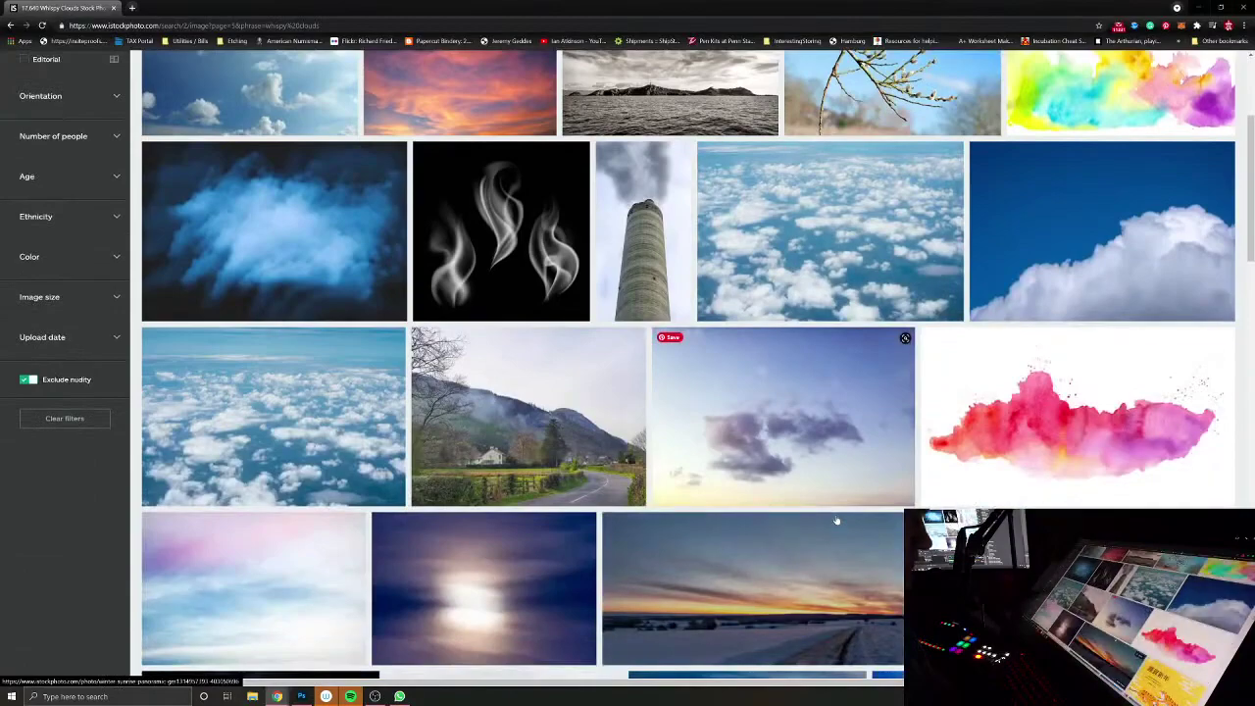
pyautogui.scroll(-5, 835, 514)
pyautogui.scroll(-3, 840, 519)
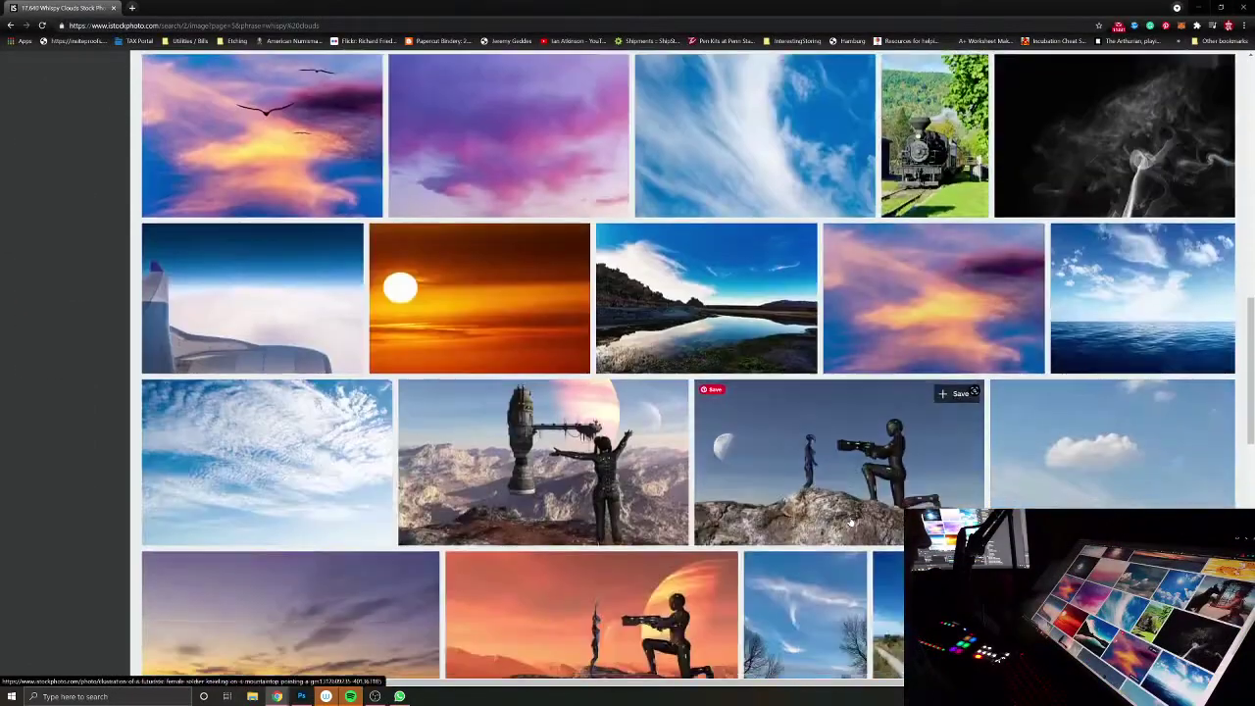
pyautogui.scroll(-4, 849, 521)
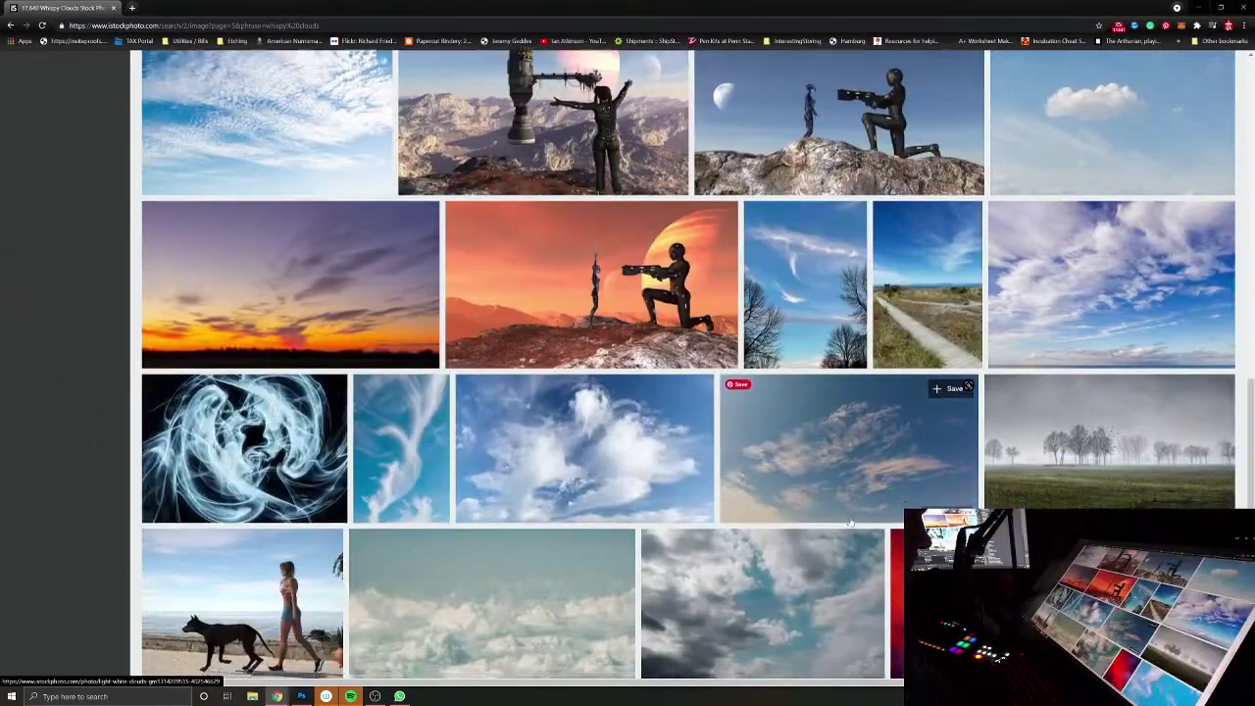
pyautogui.scroll(-2, 828, 488)
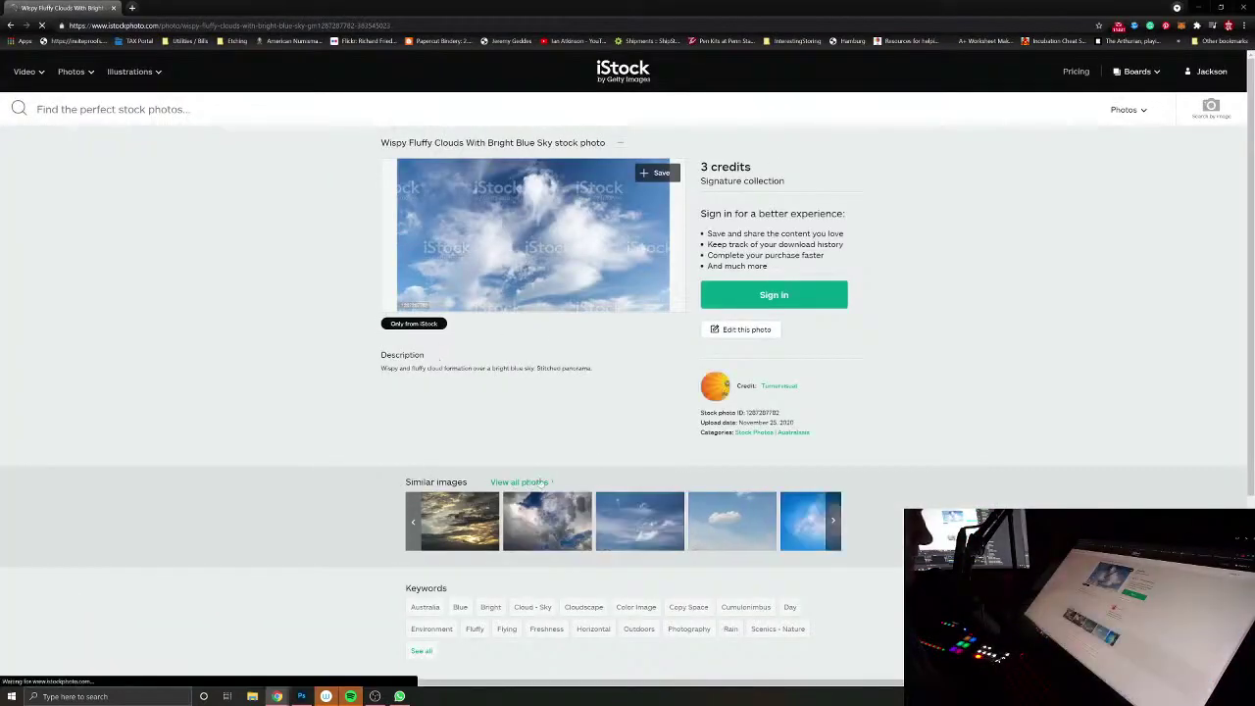
# Step: Show all photos similar to "Wispy Fluffy Clouds With Bright Blue Sky" and examine the first page for sky references
pyautogui.scroll(-2, 735, 365)
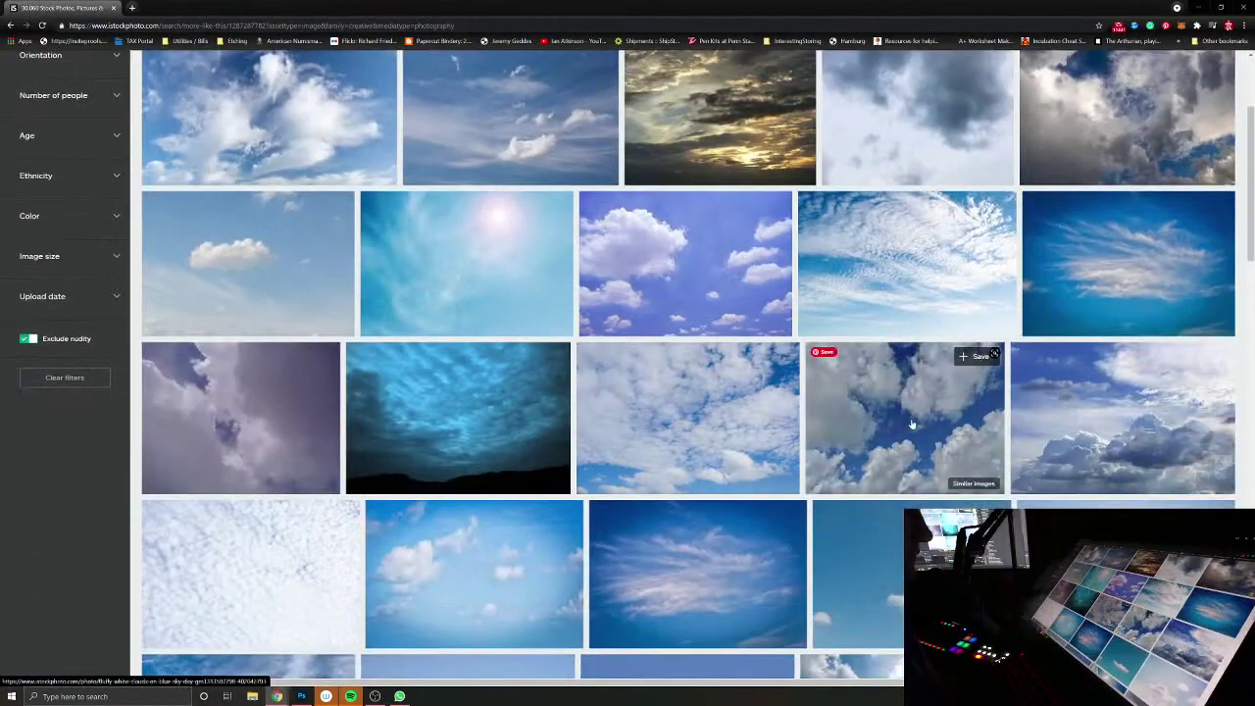
pyautogui.scroll(-3, 910, 423)
pyautogui.scroll(4, 911, 419)
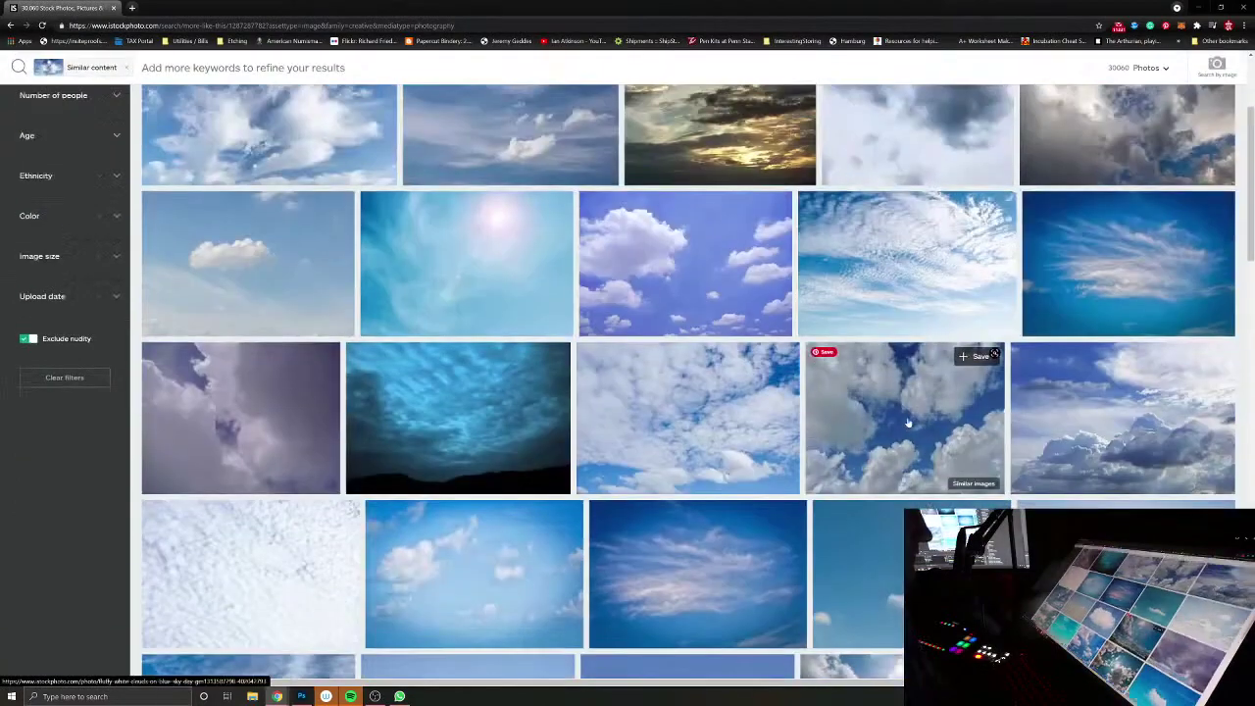
pyautogui.scroll(-2, 903, 419)
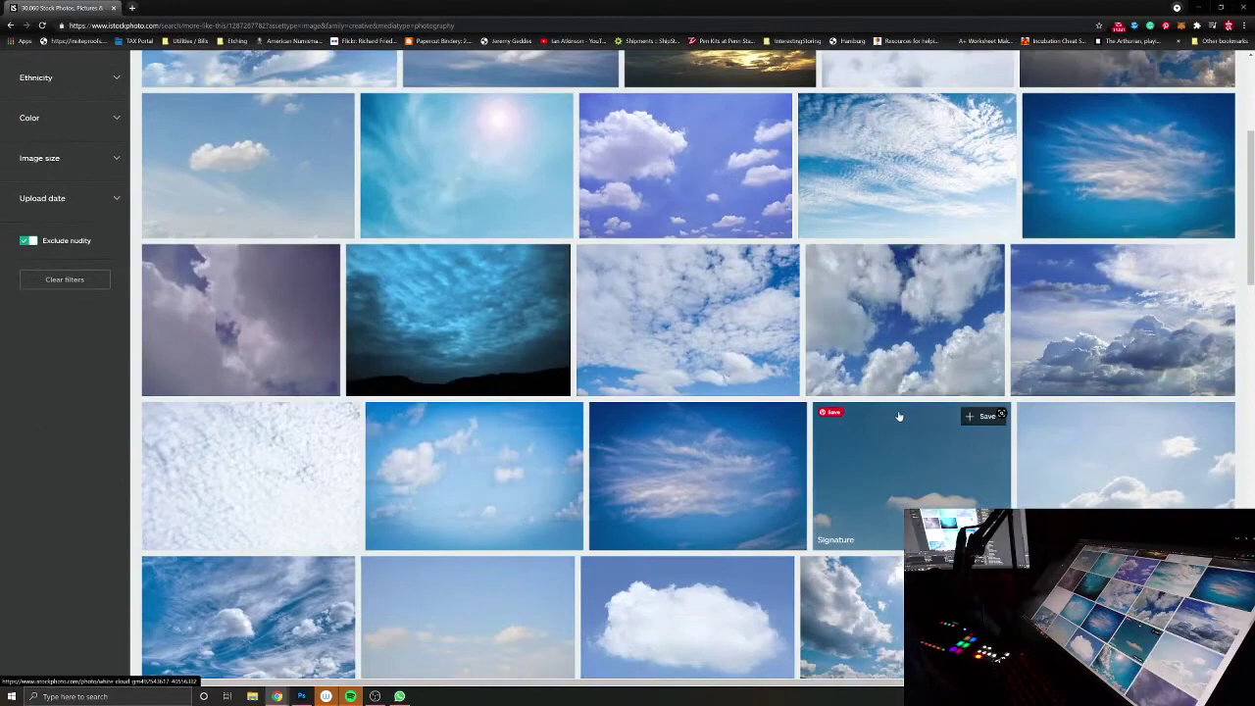
pyautogui.scroll(-5, 617, 414)
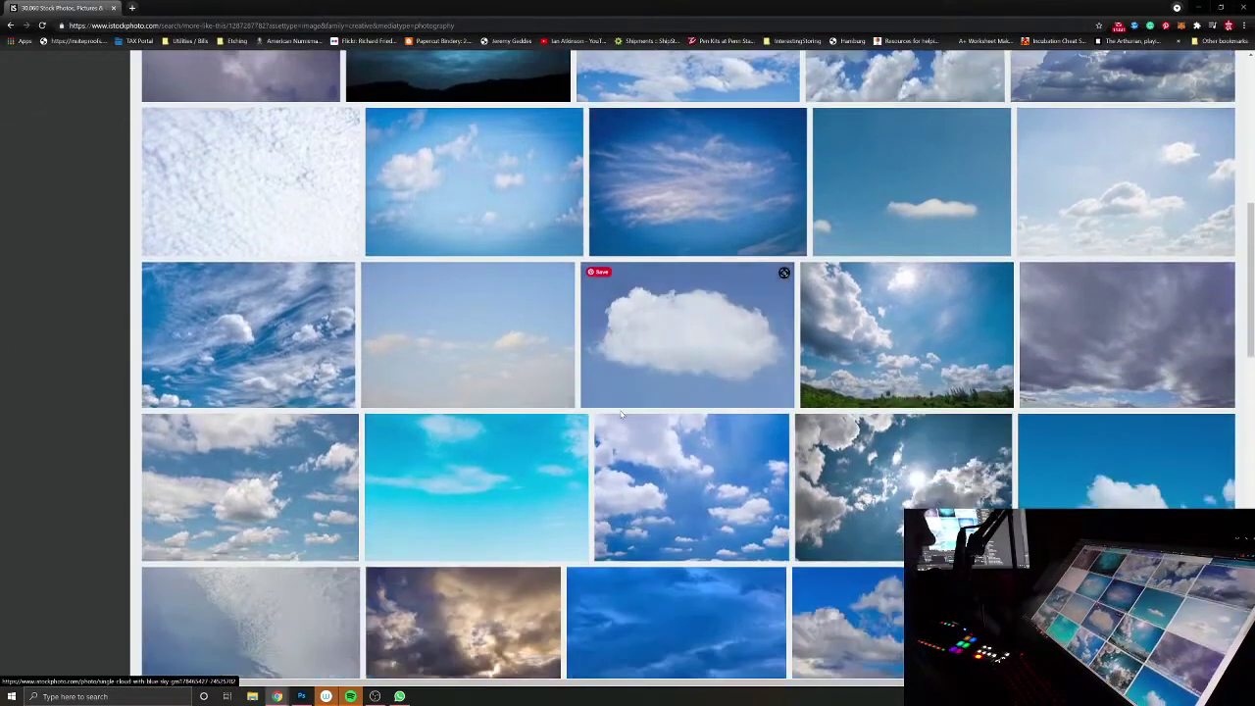
pyautogui.scroll(-5, 619, 415)
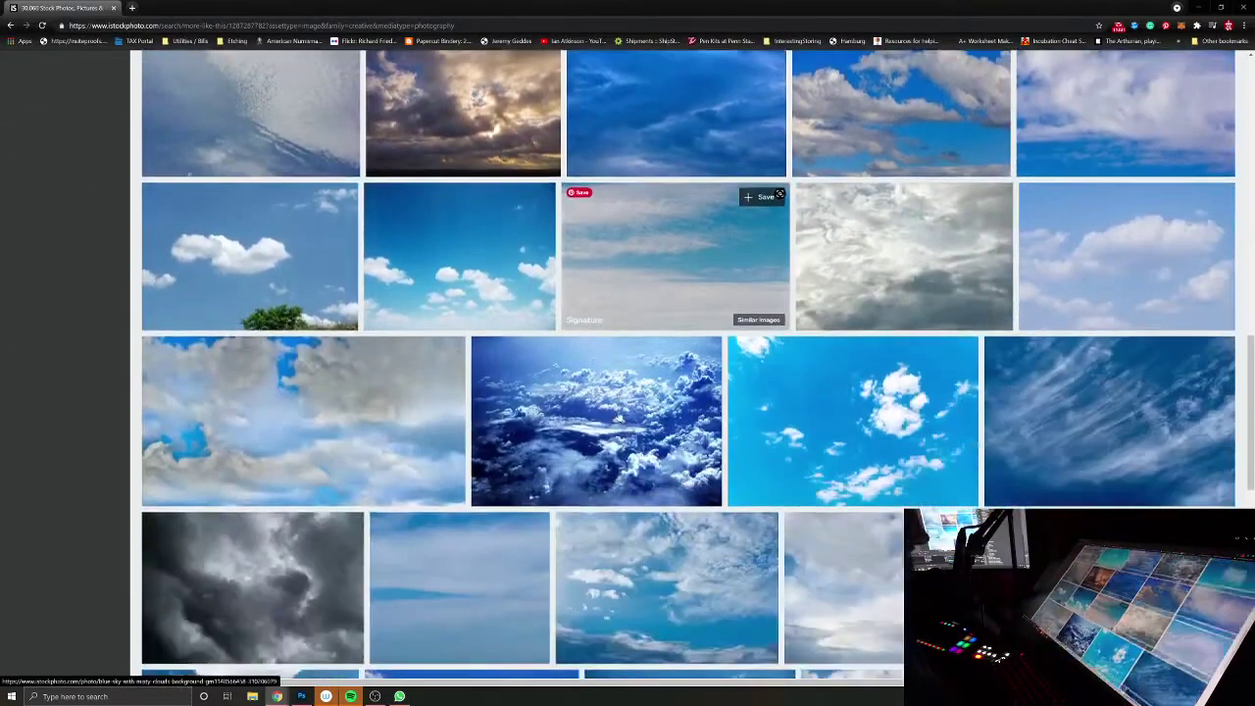
pyautogui.scroll(-5, 618, 416)
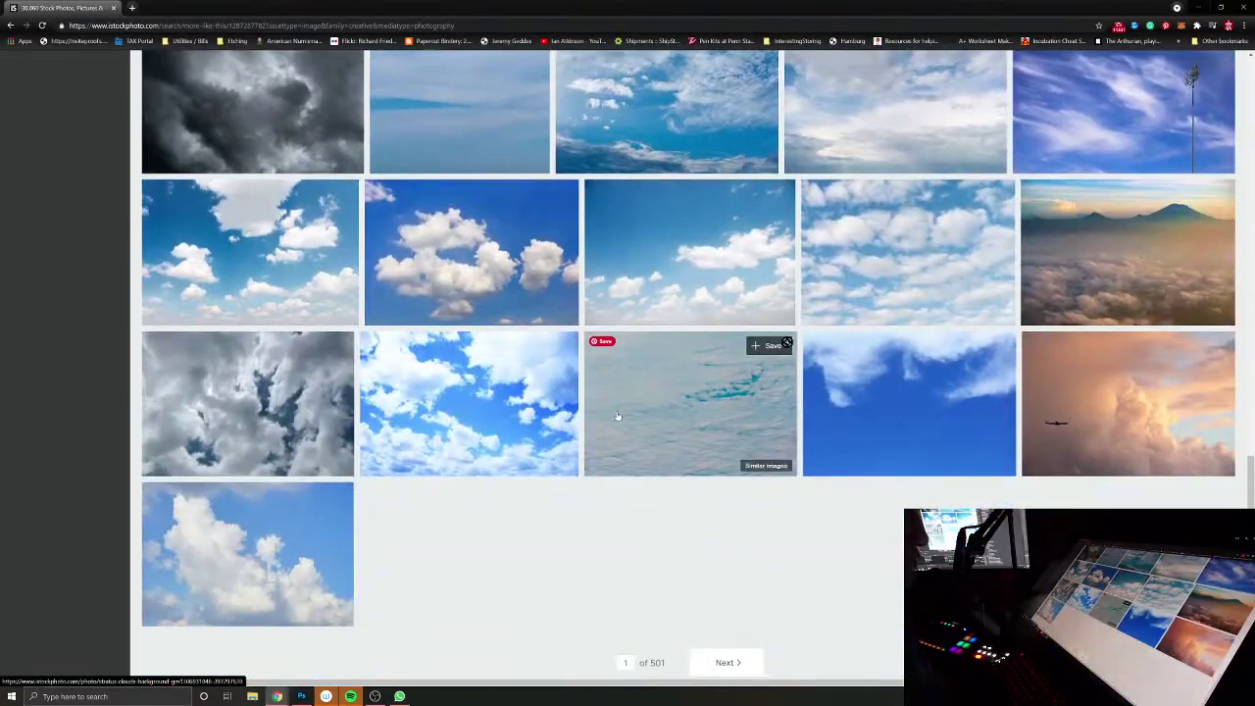
pyautogui.scroll(10, 616, 422)
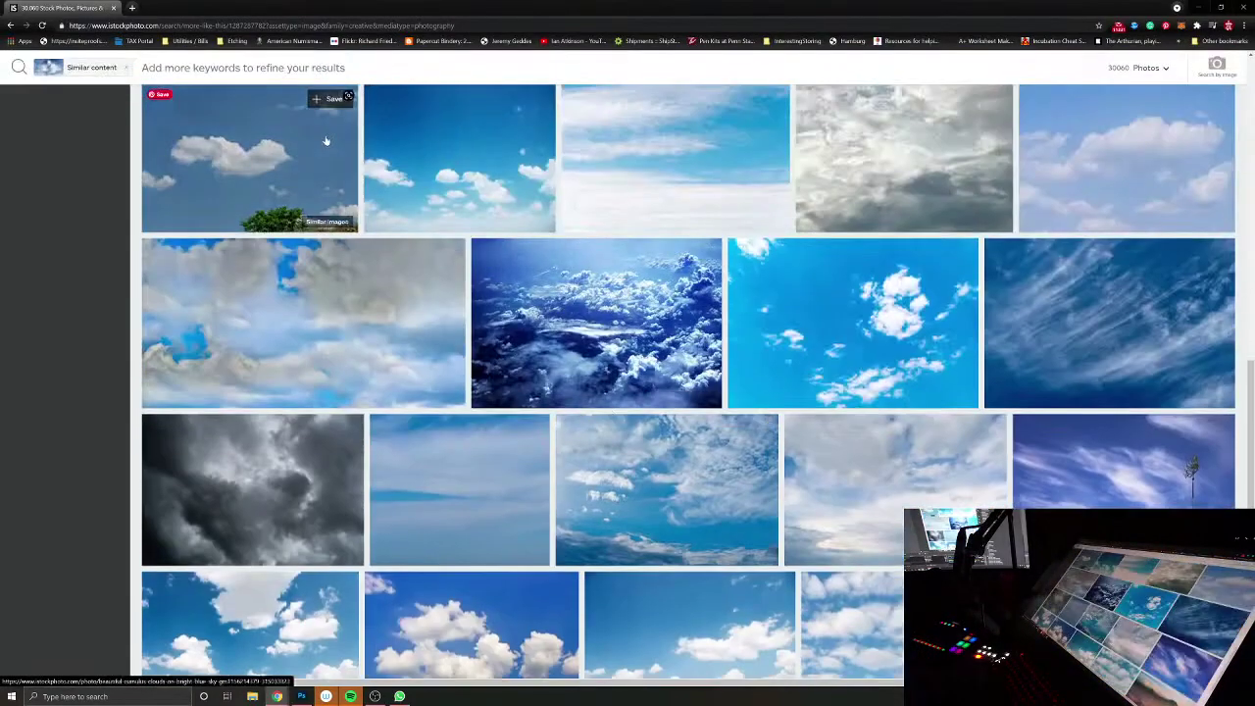
# Step: Remove the similar-content filter and search the stock photos for "clouds in sky"
pyautogui.scroll(3, 325, 168)
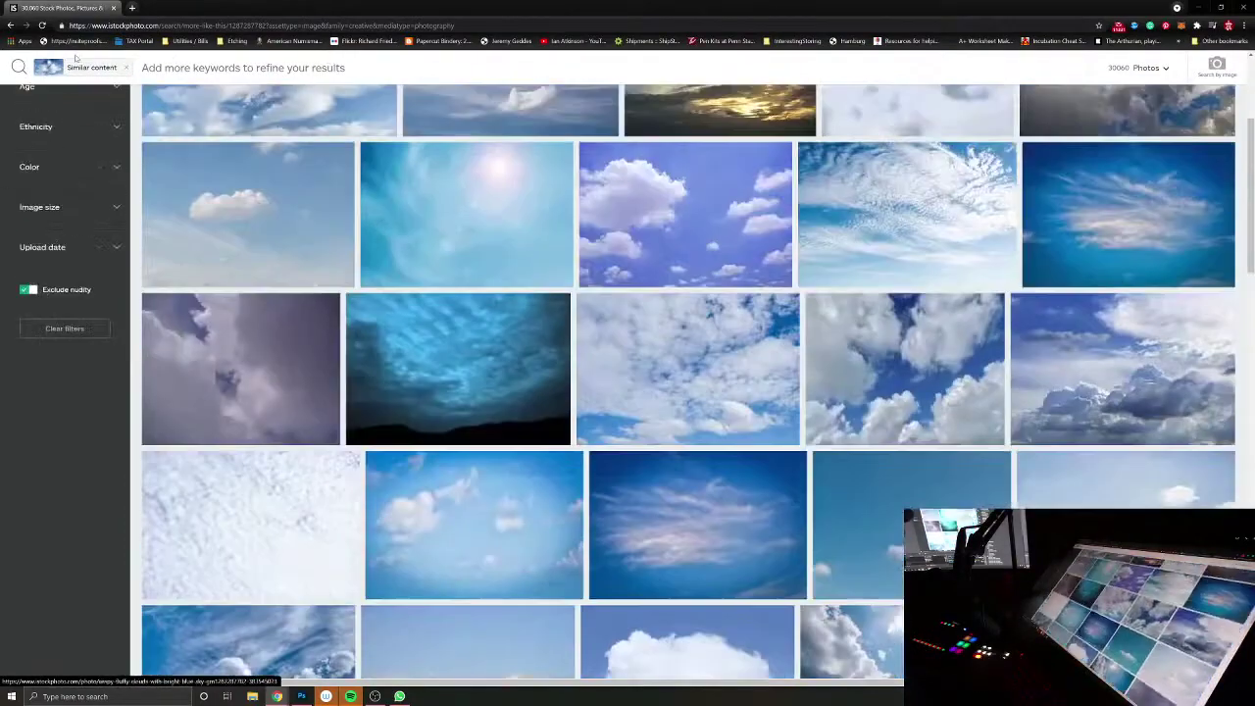
pyautogui.click(126, 66)
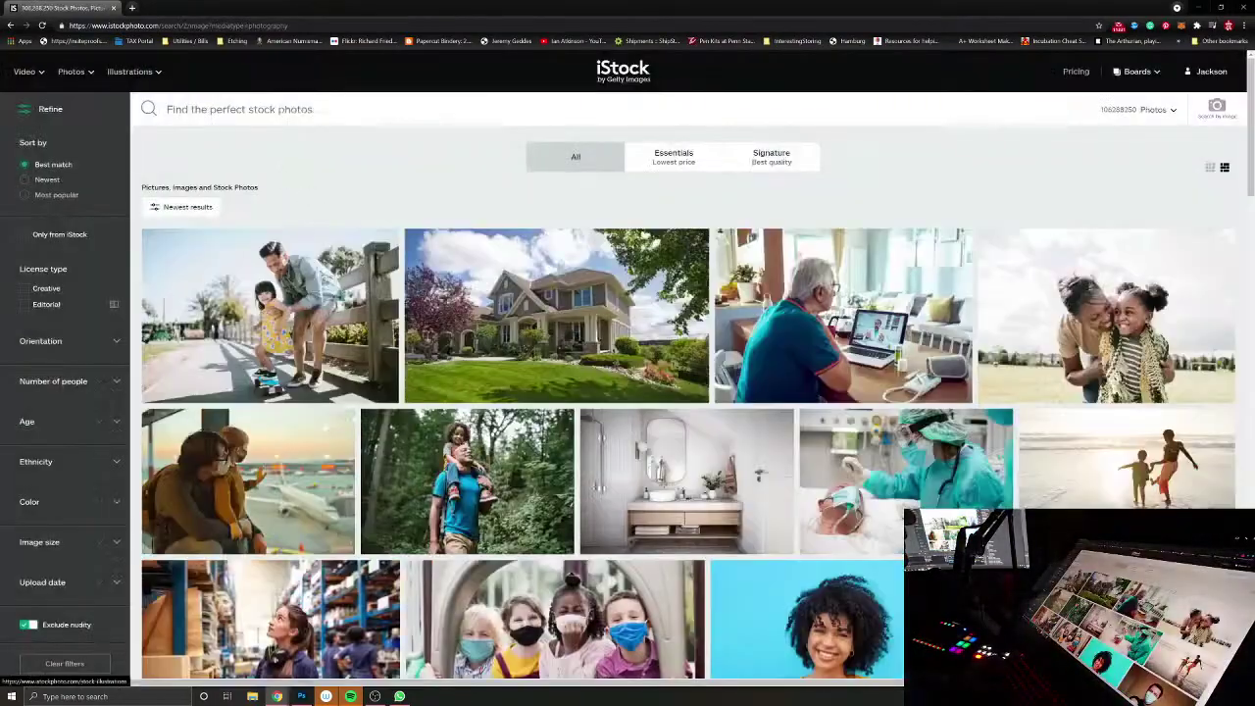
pyautogui.write('ouds in sk')
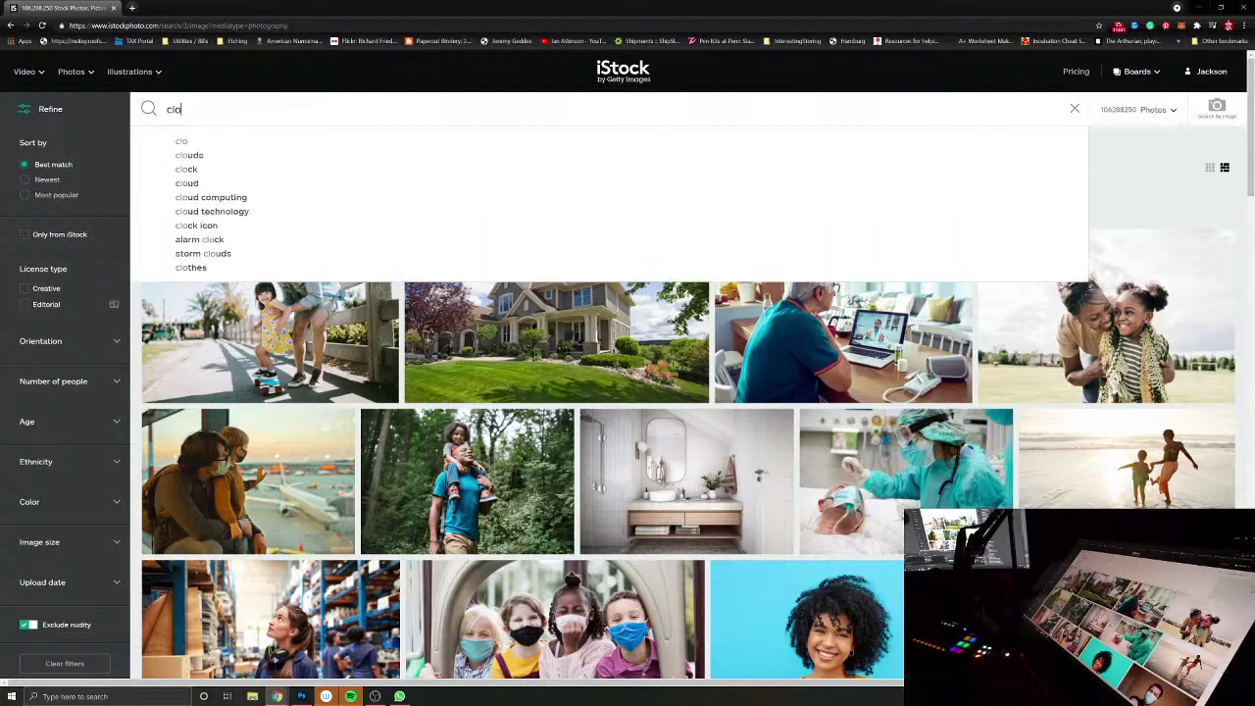
pyautogui.write('y')
pyautogui.press('Return')
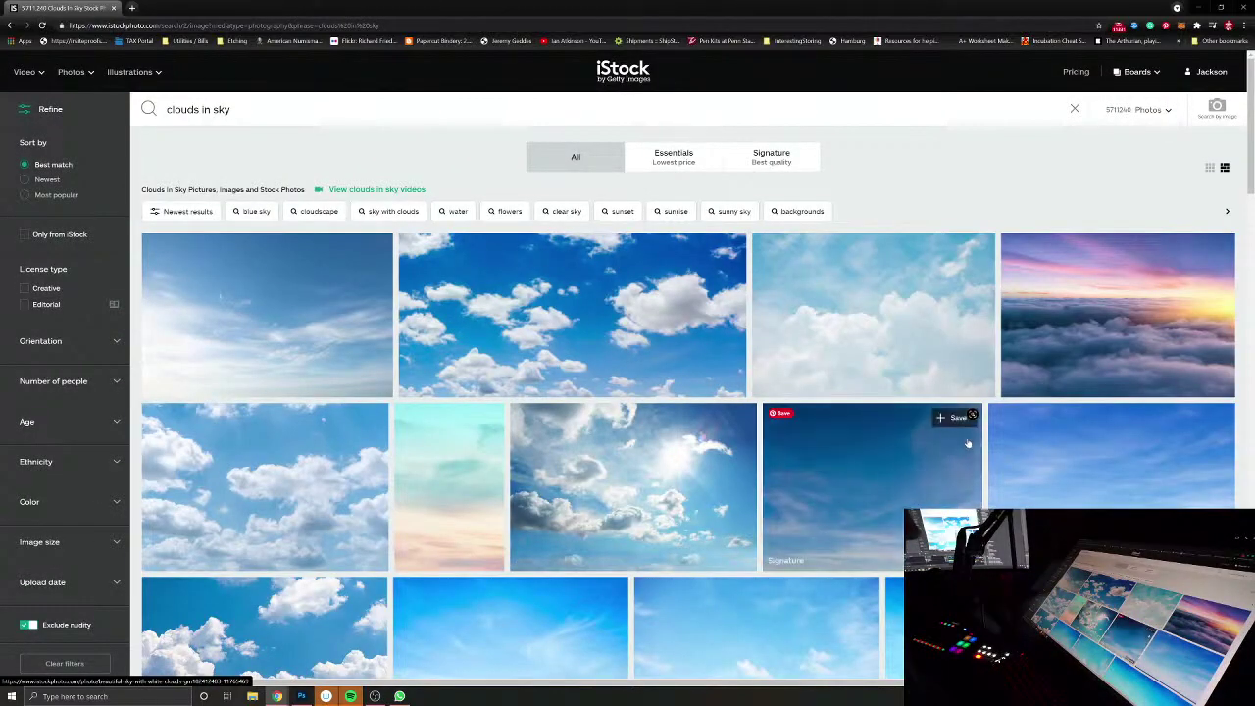
# Step: Browse the clouds in sky results and open the "Photo of some white whispy clouds and blue sky cloudscape" stock photo
pyautogui.scroll(-2, 966, 444)
pyautogui.scroll(-2, 966, 444)
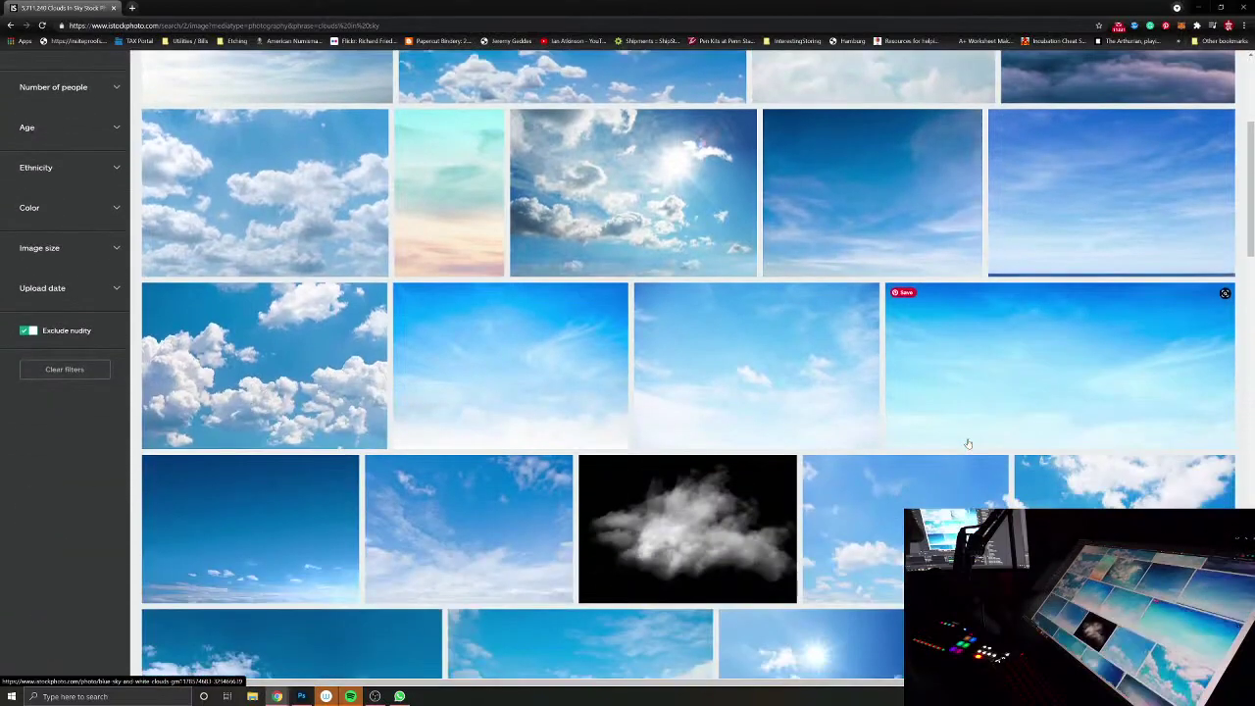
pyautogui.scroll(-1, 966, 444)
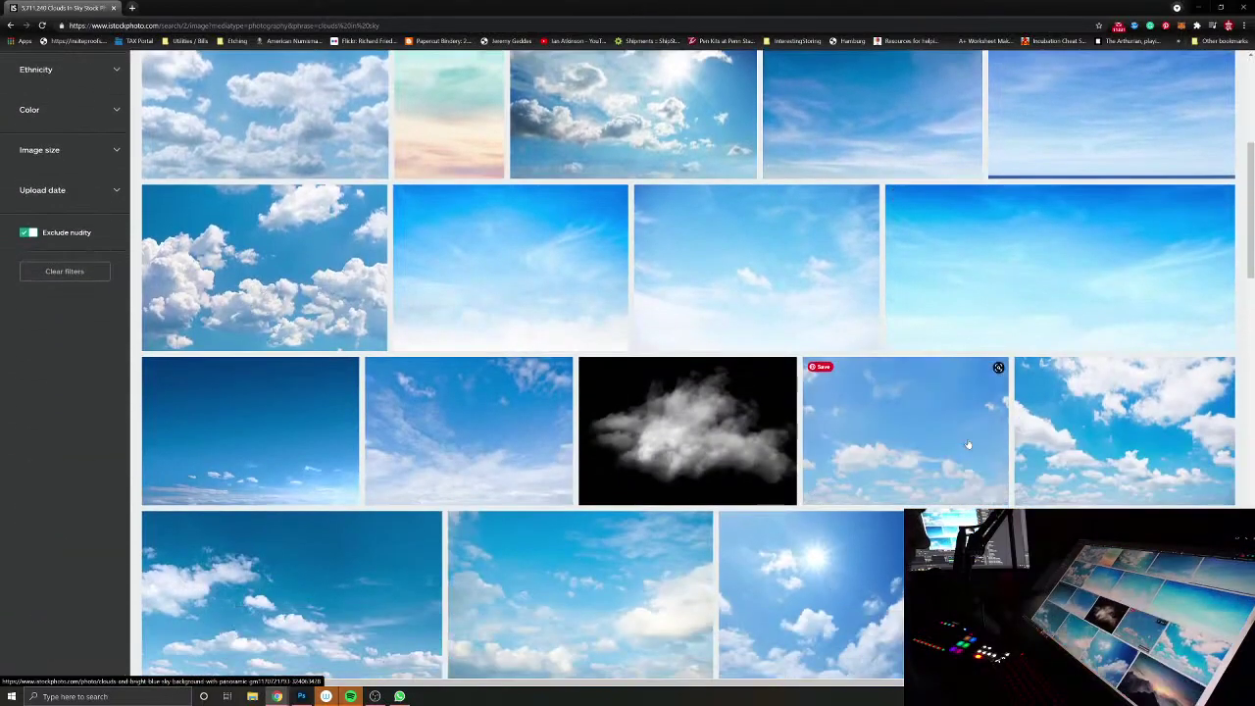
pyautogui.scroll(-1, 1034, 463)
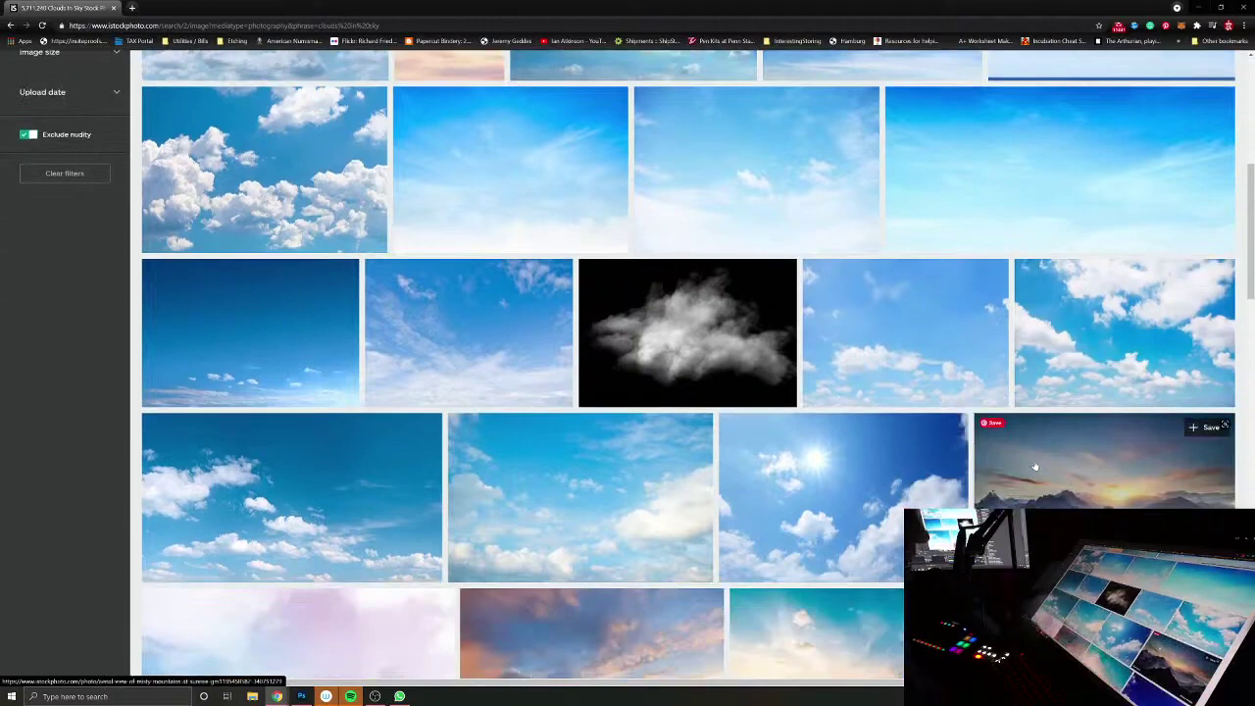
pyautogui.scroll(-1, 1028, 464)
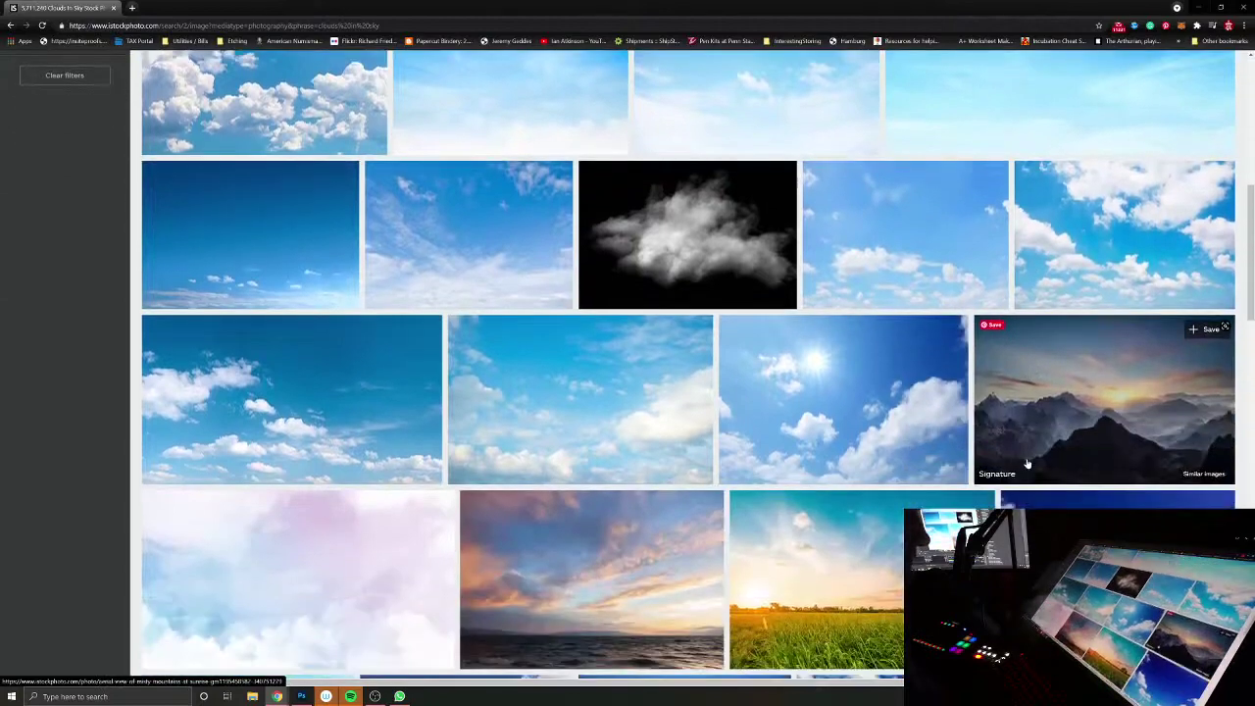
pyautogui.scroll(-3, 1024, 463)
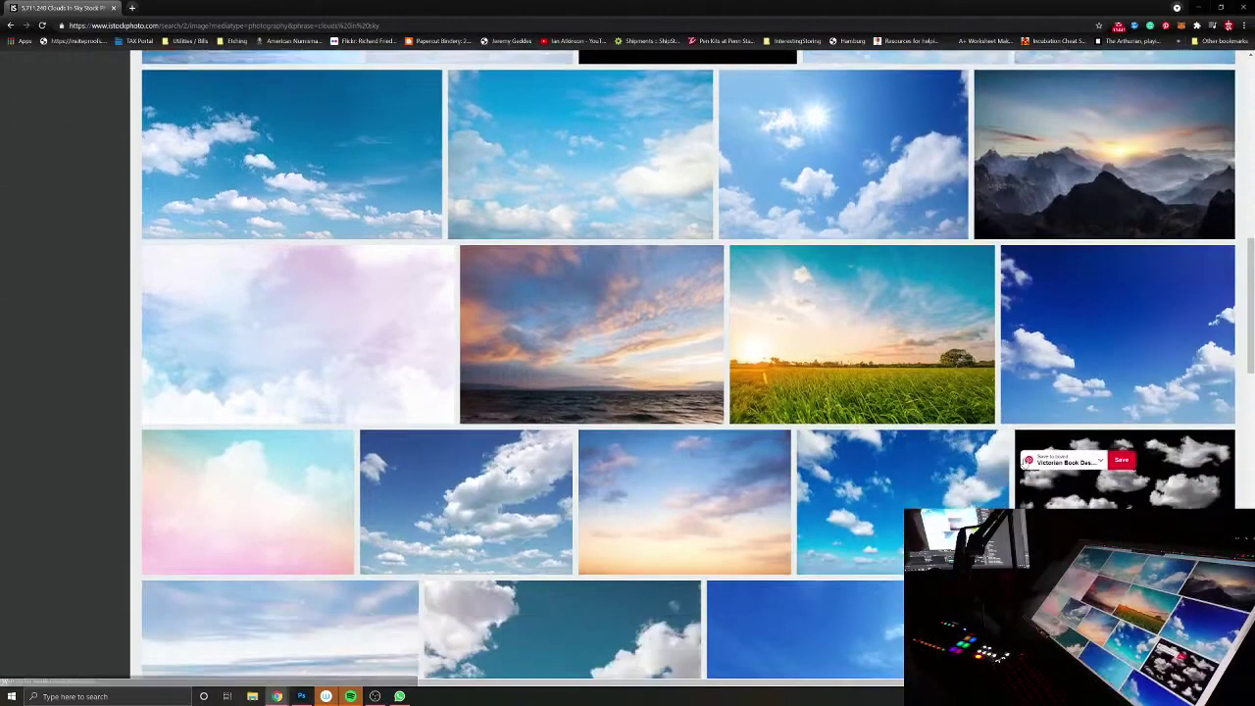
pyautogui.scroll(1, 1029, 462)
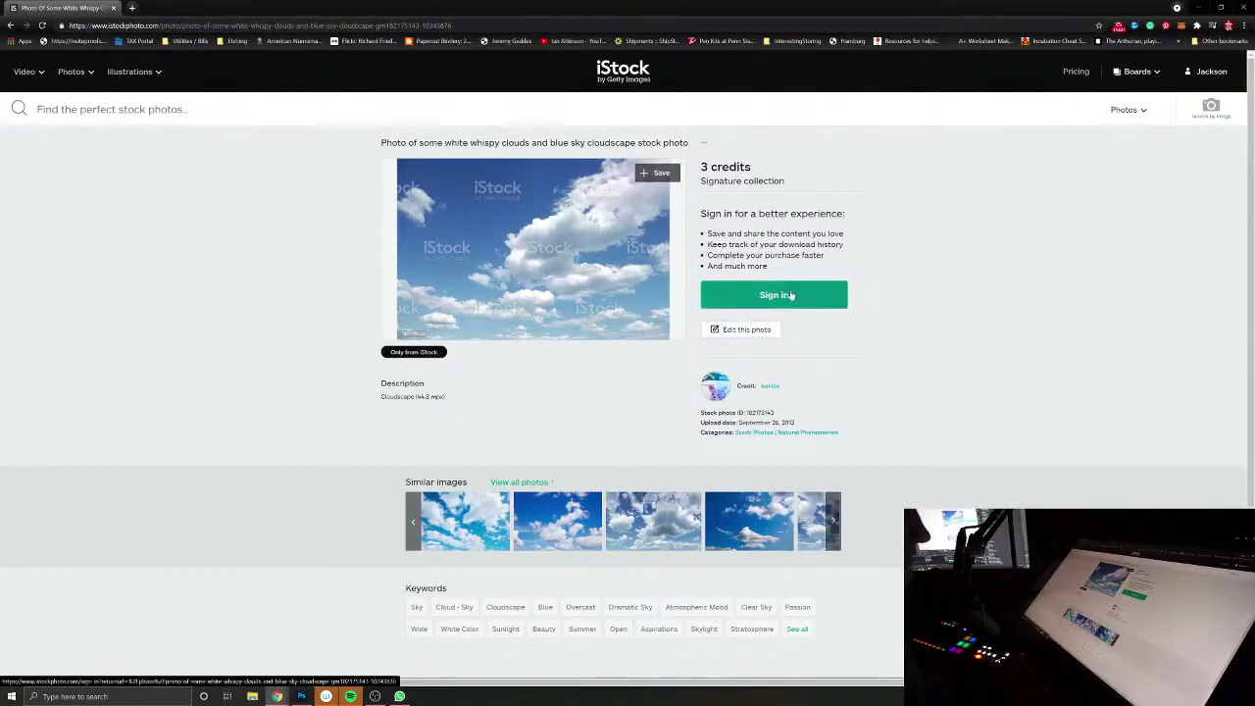
# Step: Open the similar "Blue sky and clouds" stock photo and show all photos similar to it
pyautogui.click(749, 520)
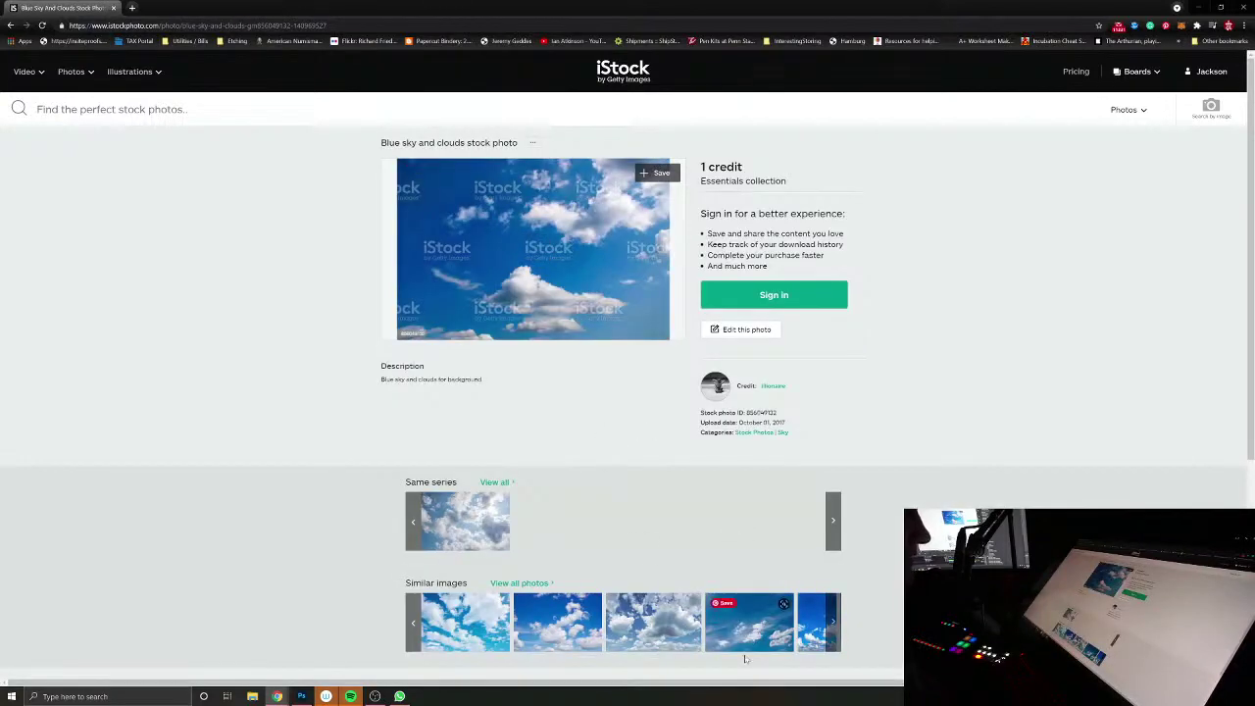
pyautogui.hscroll(3, 667, 622)
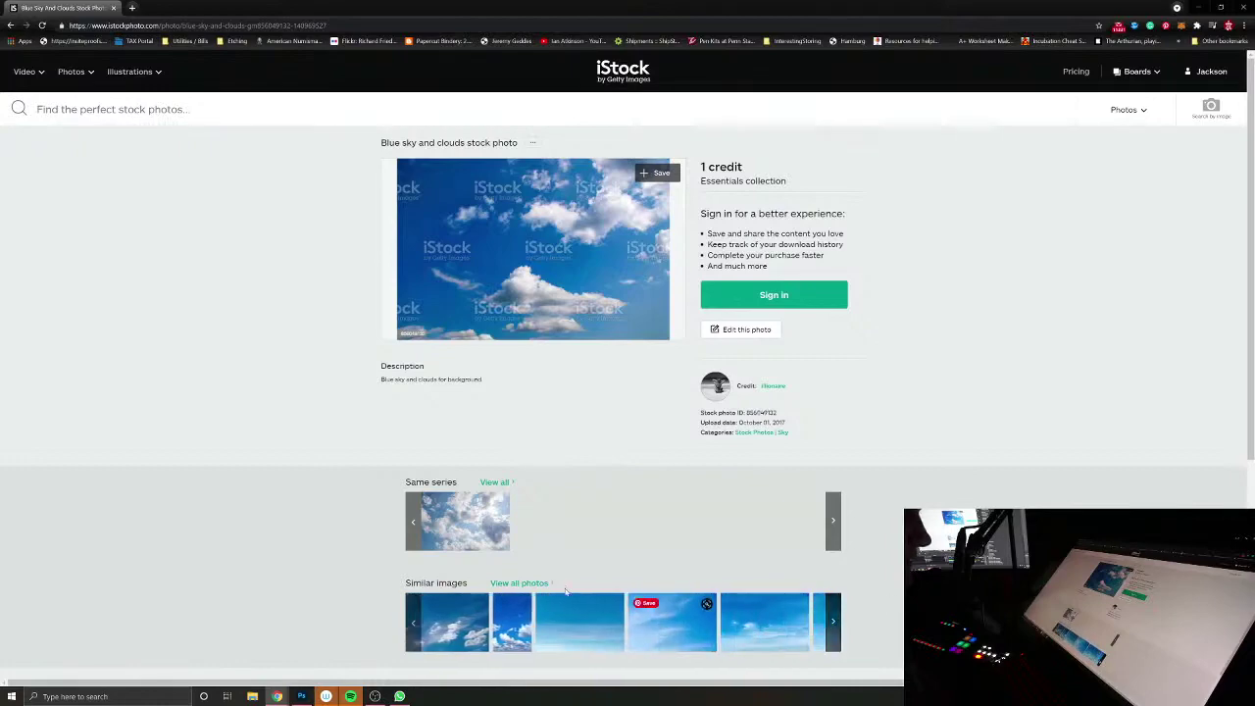
pyautogui.click(525, 584)
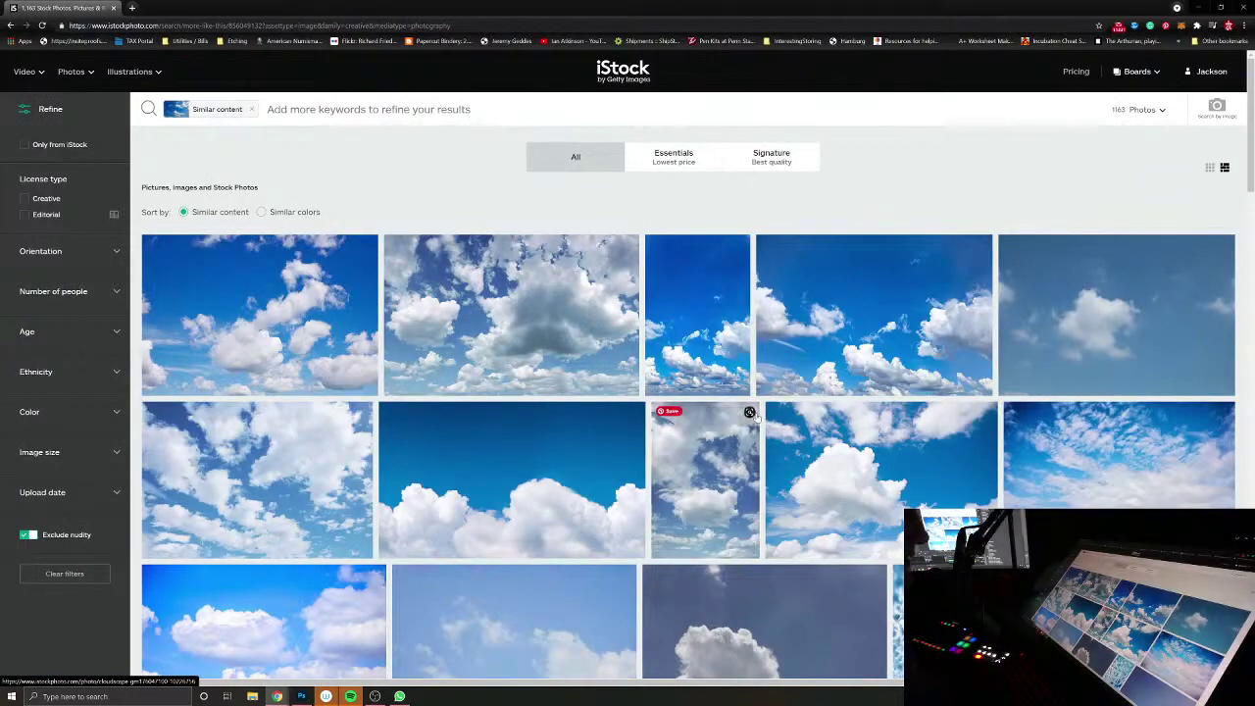
# Step: Look through the first page of photos similar to "Blue sky and clouds" for usable sky references
pyautogui.scroll(-4, 613, 420)
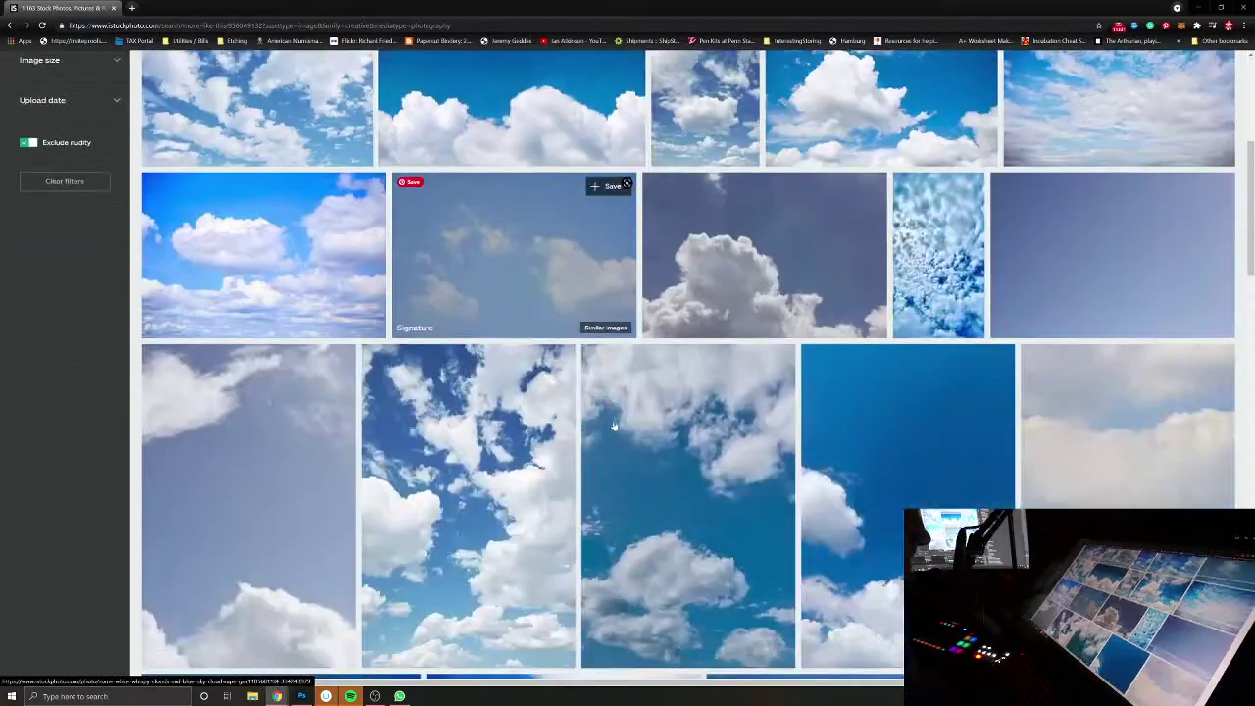
pyautogui.scroll(-5, 612, 426)
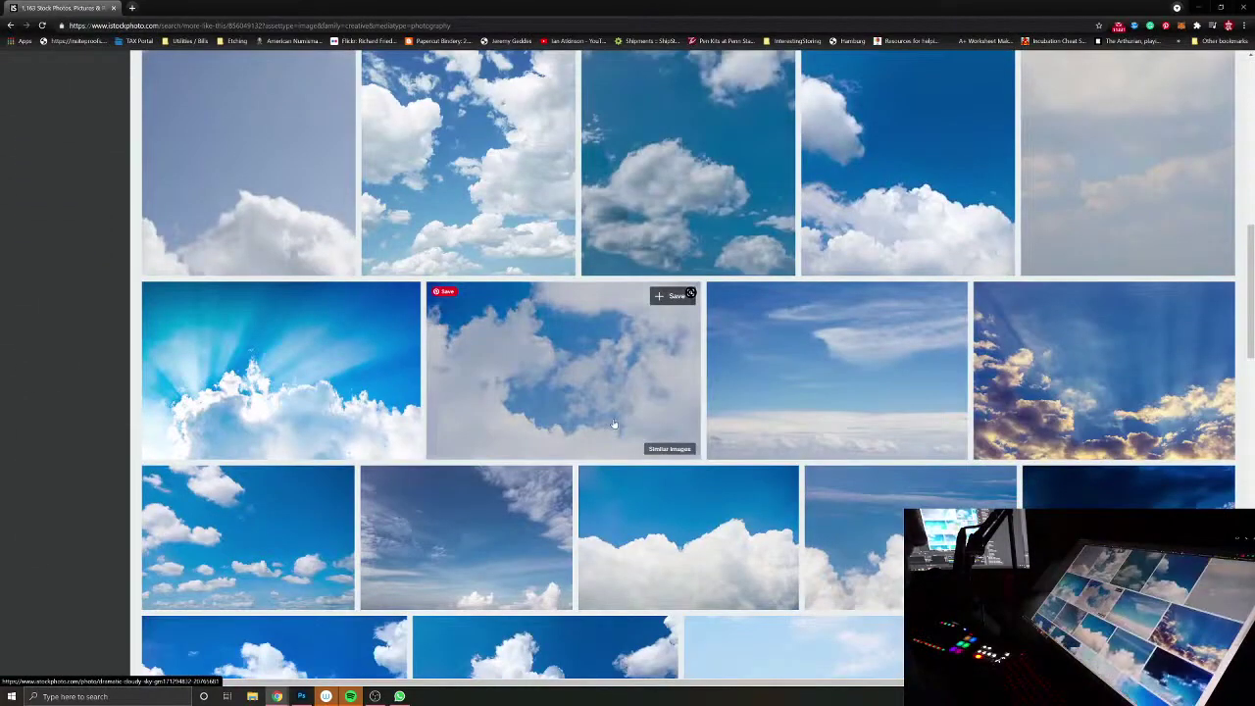
pyautogui.scroll(-2, 613, 424)
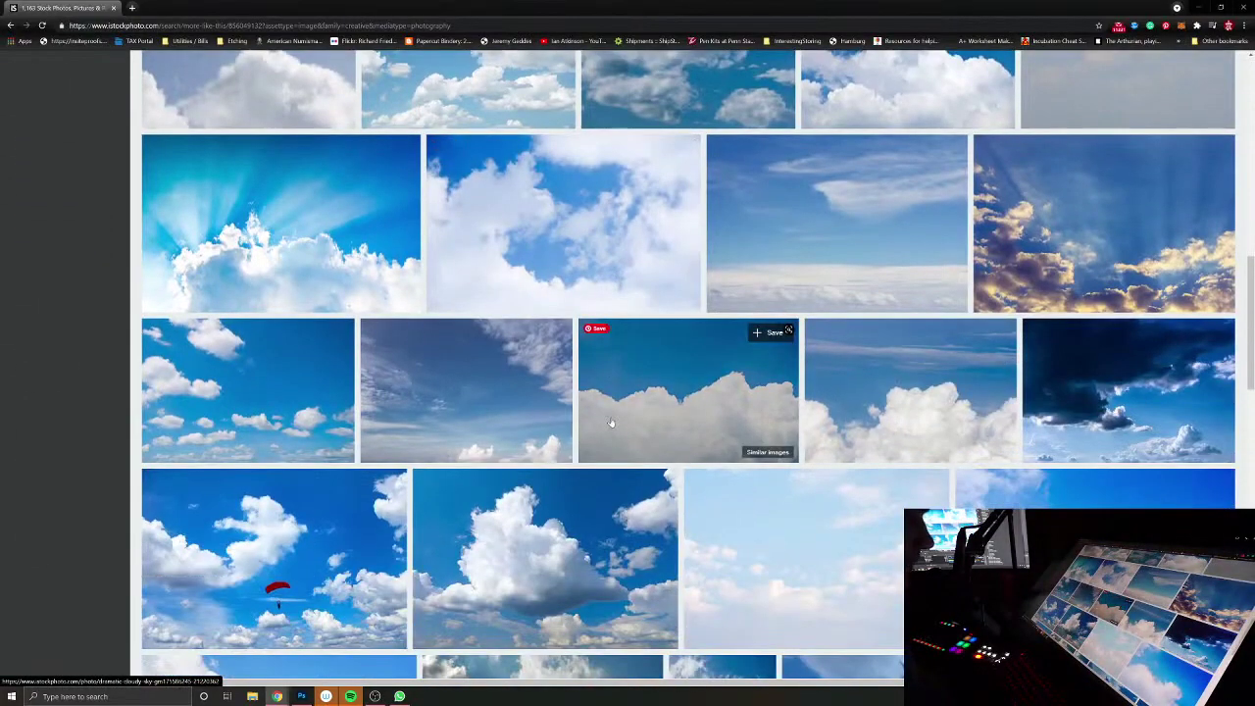
pyautogui.scroll(-2, 610, 423)
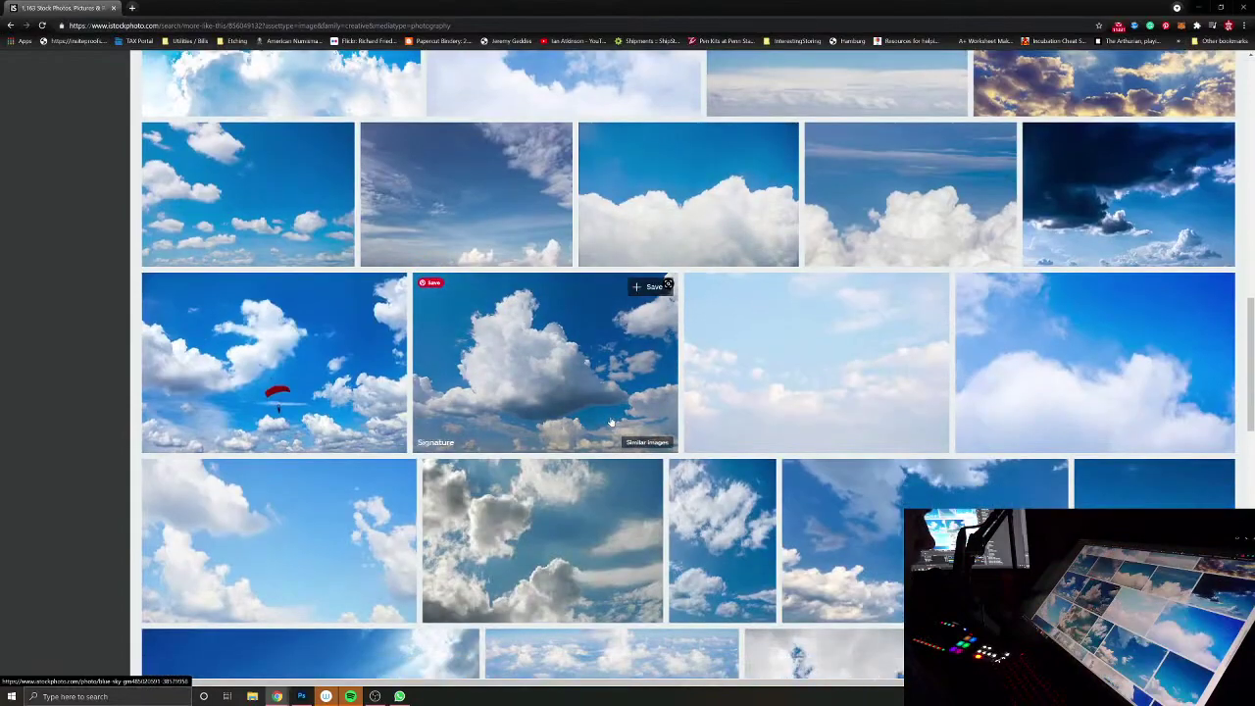
pyautogui.scroll(-1, 610, 422)
pyautogui.scroll(-2, 609, 421)
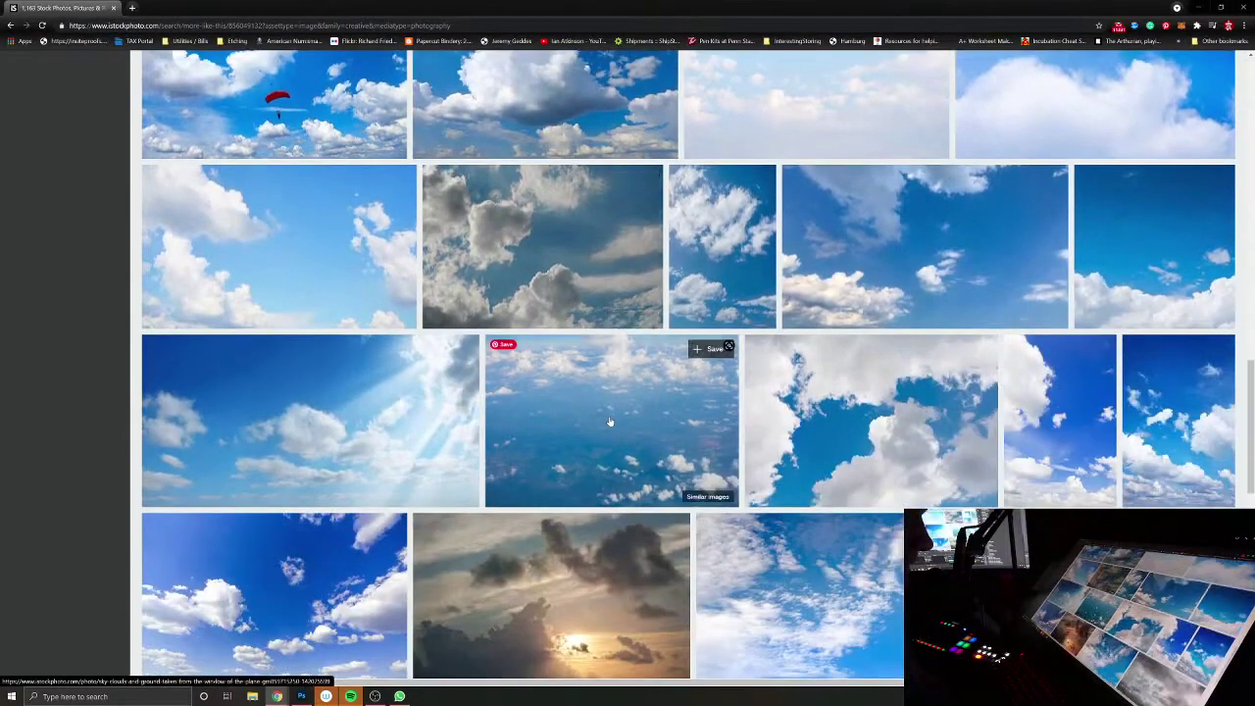
pyautogui.scroll(-2, 609, 421)
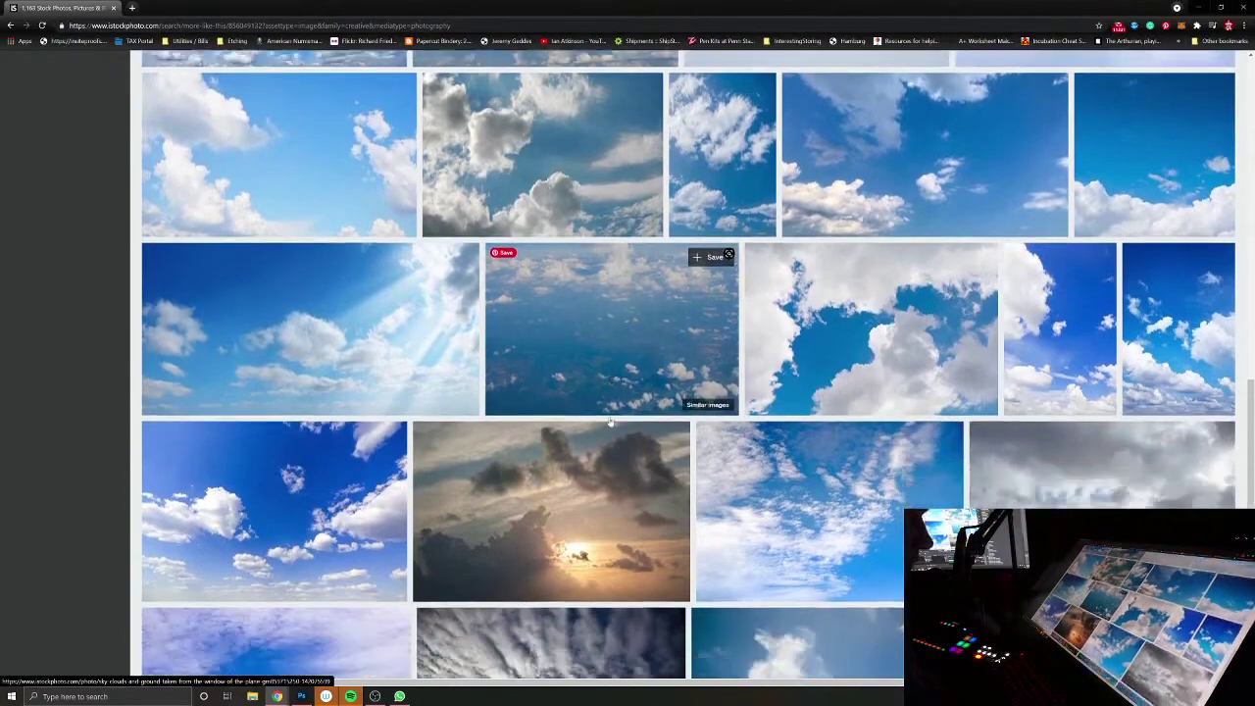
pyautogui.scroll(-1, 609, 422)
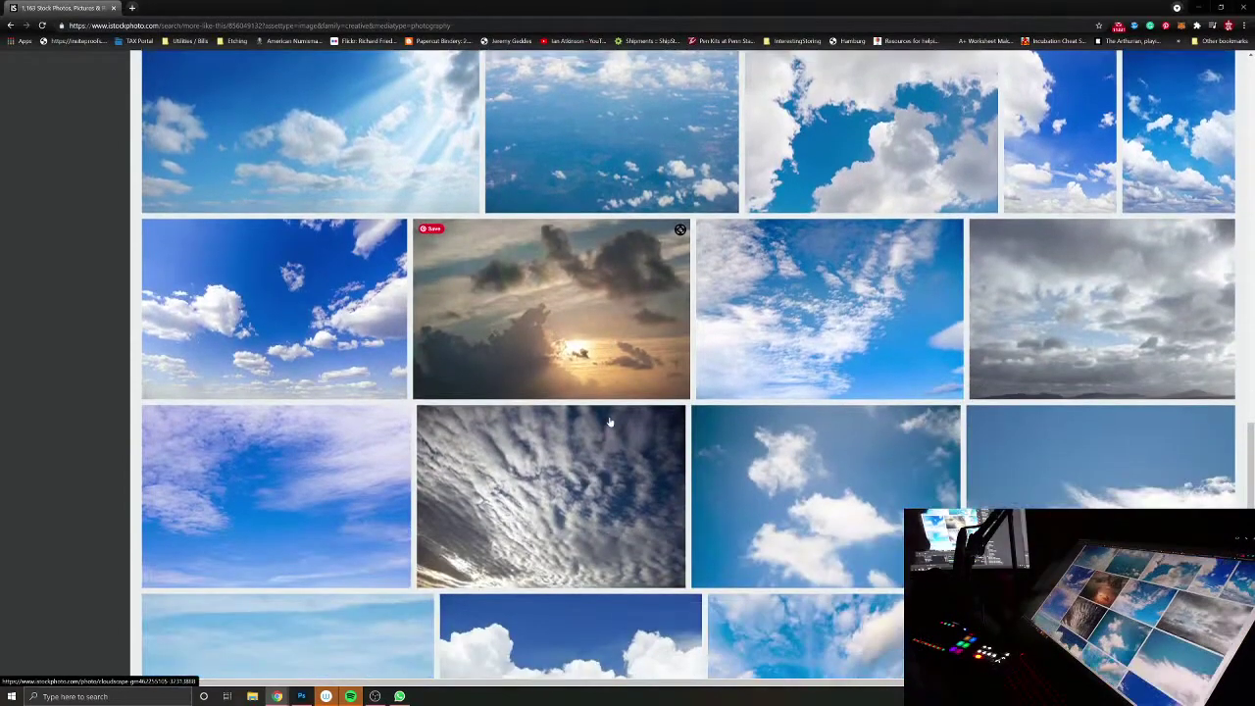
pyautogui.scroll(-3, 609, 422)
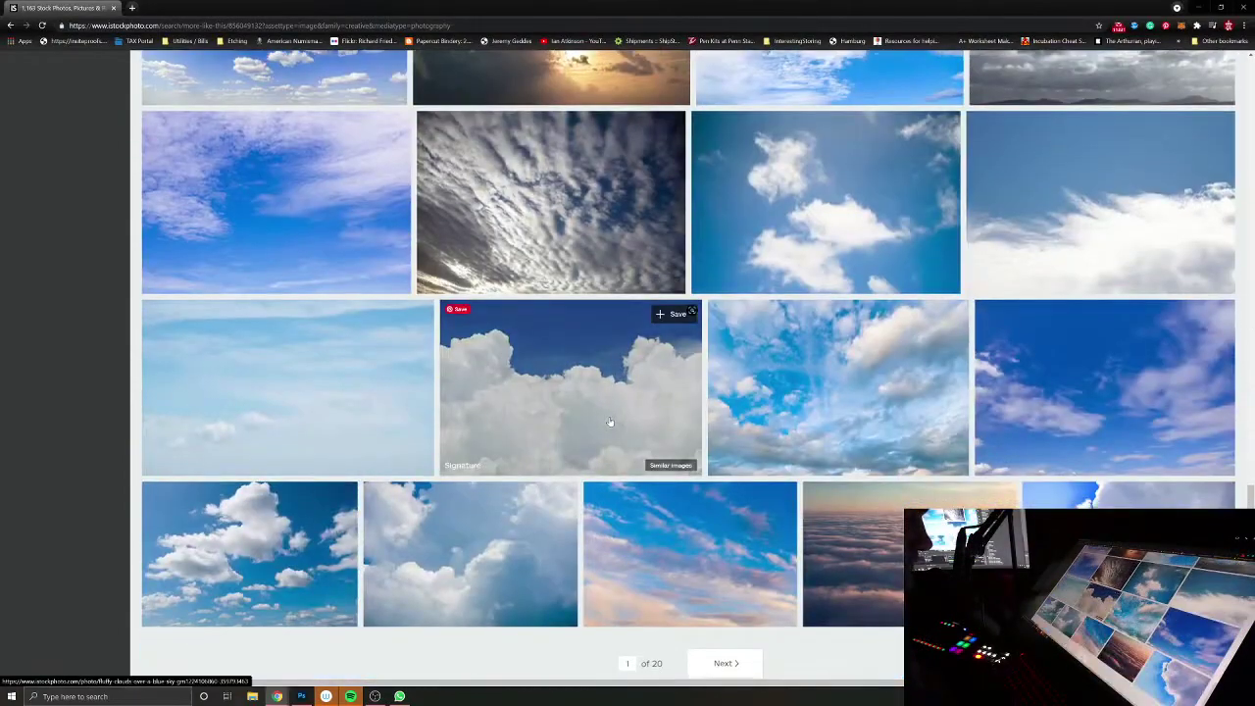
pyautogui.scroll(15, 609, 421)
pyautogui.scroll(10, 611, 421)
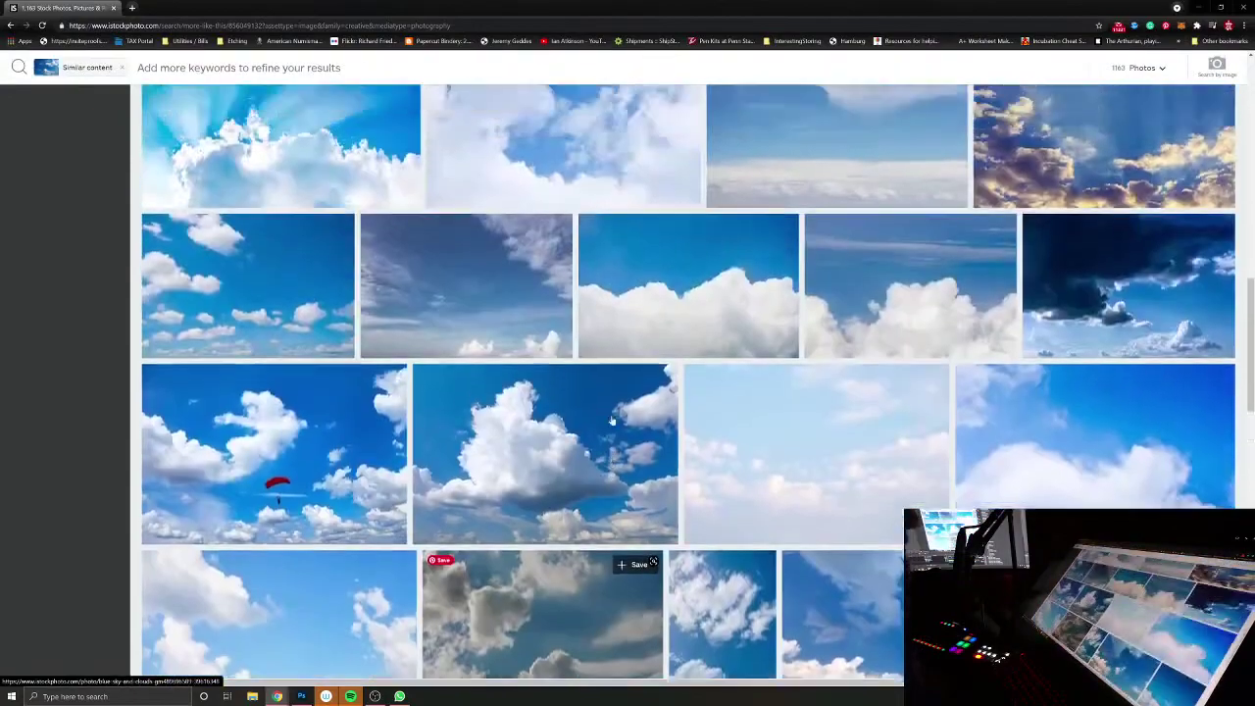
pyautogui.scroll(4, 610, 422)
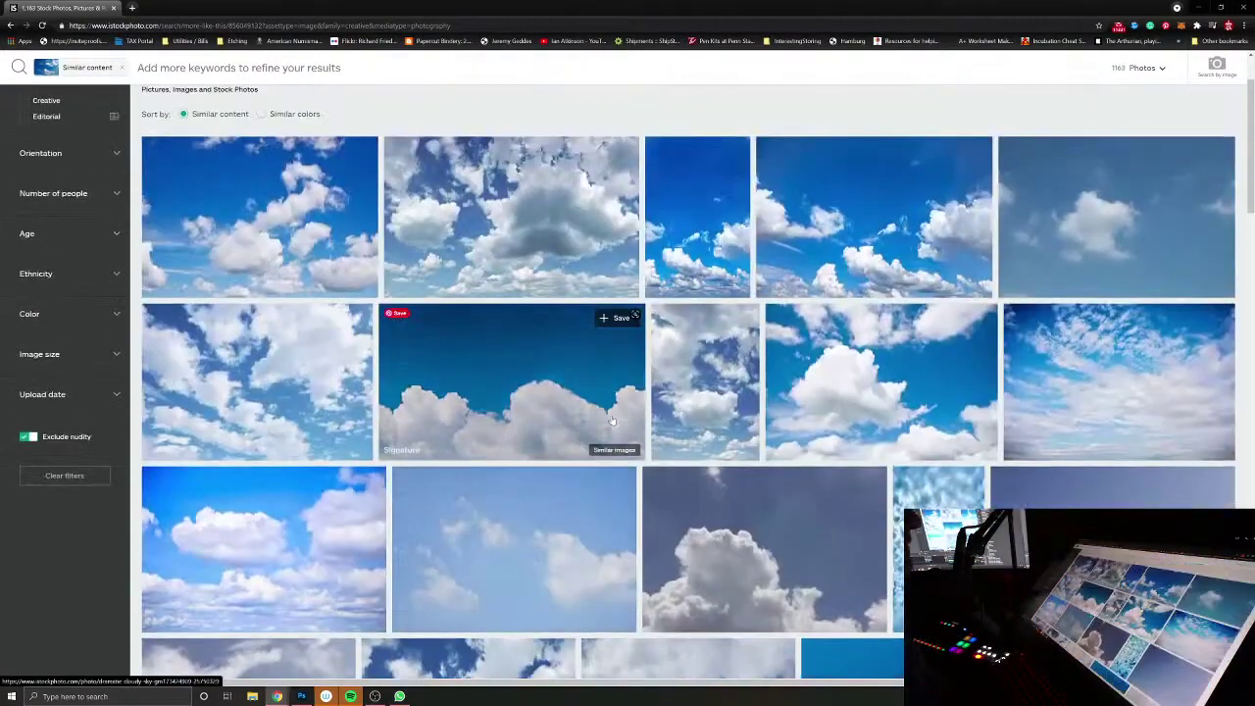
# Step: Open the "Blue Sky" stock photo with scattered white clouds, download it at XXL size and save the file
pyautogui.click(887, 332)
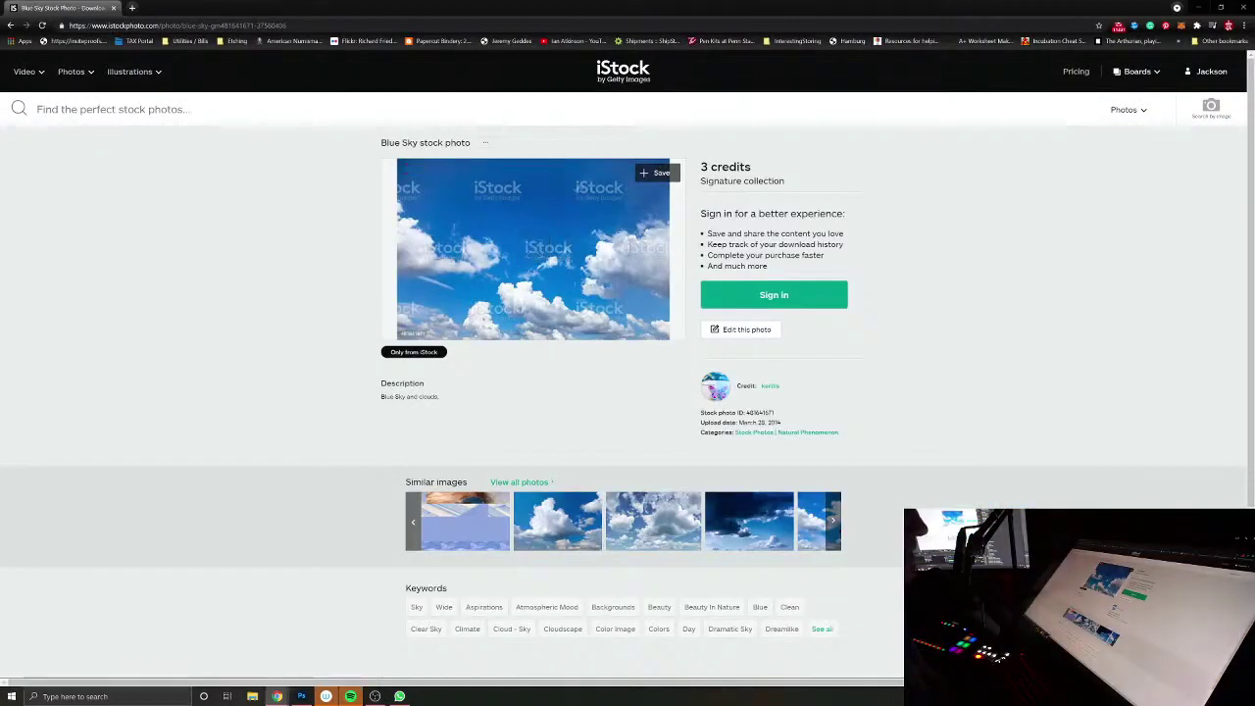
pyautogui.click(10, 25)
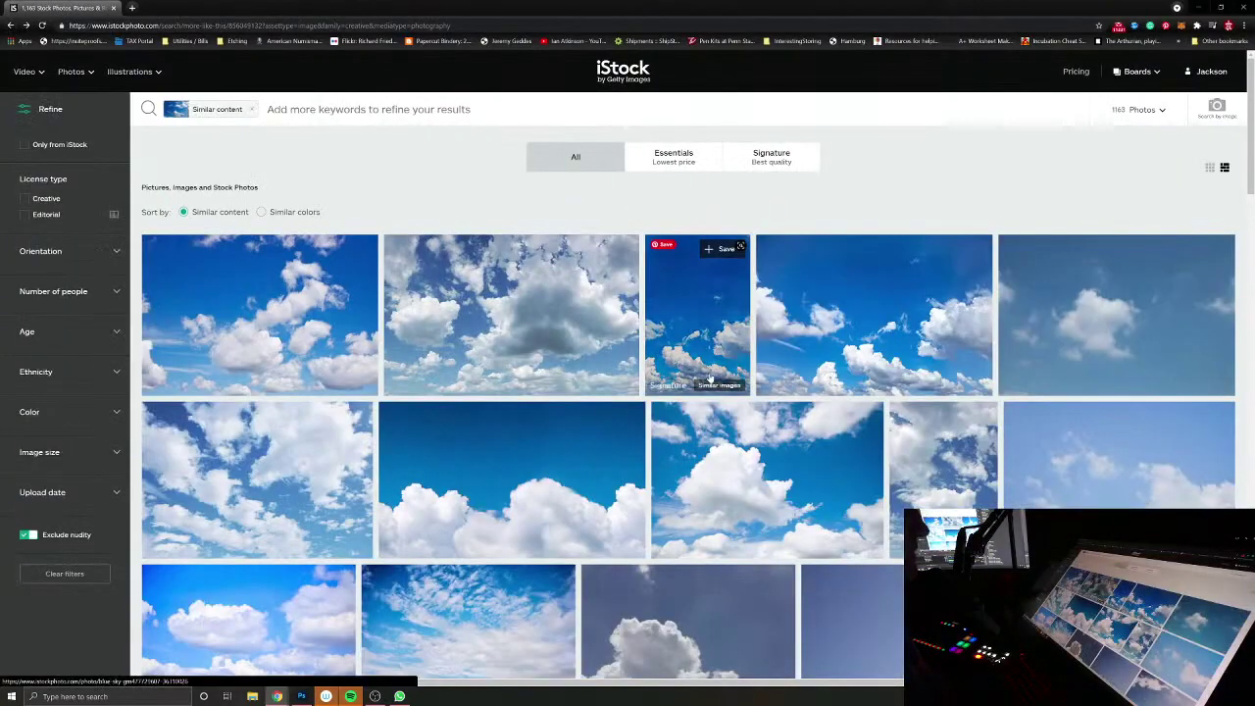
pyautogui.click(858, 343)
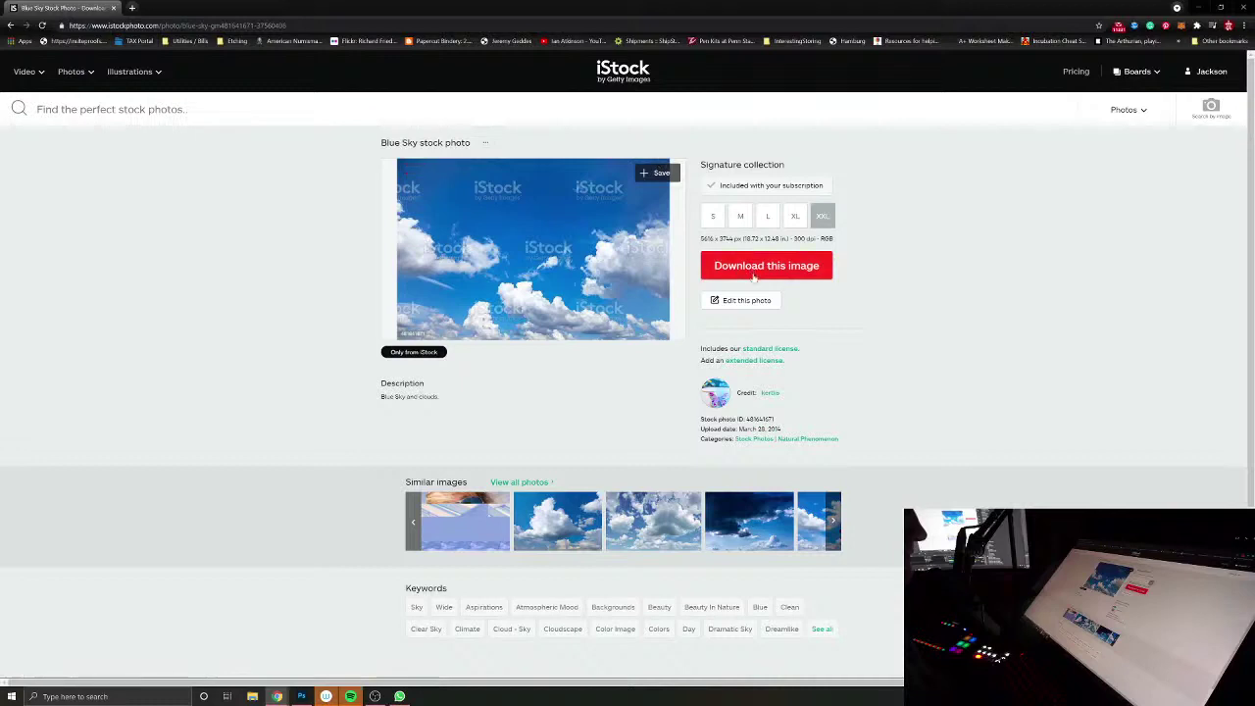
pyautogui.click(753, 276)
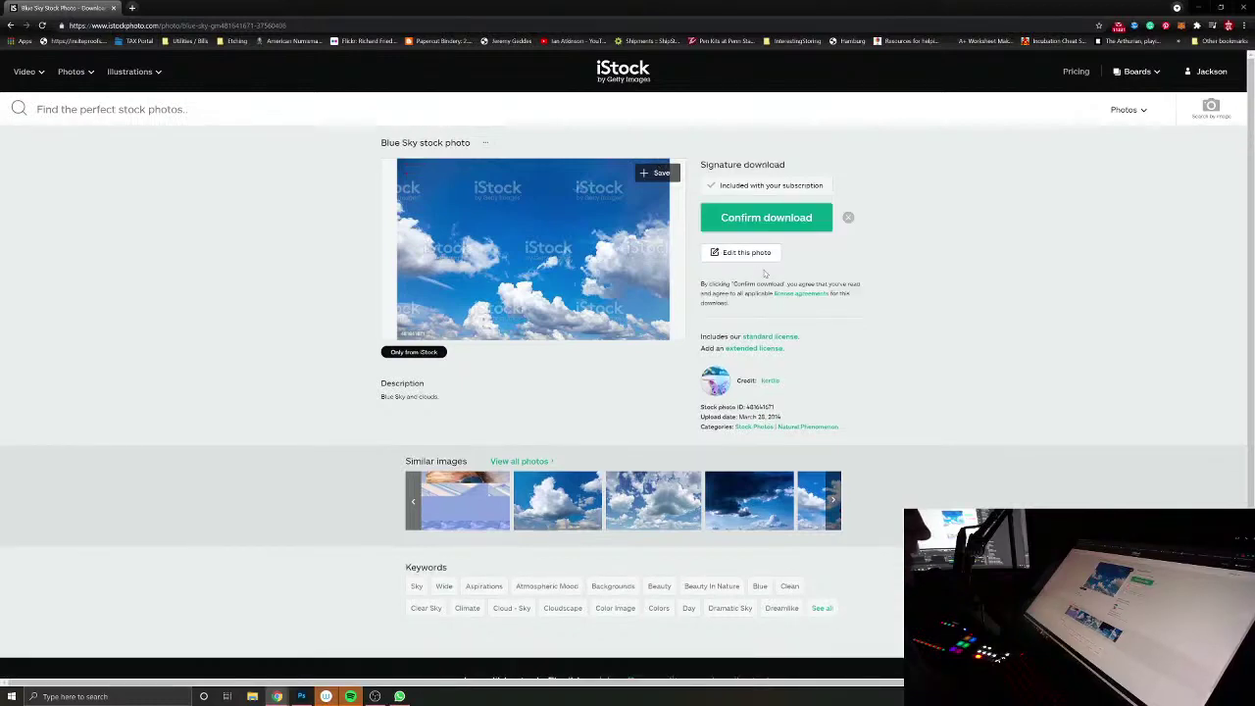
pyautogui.click(763, 219)
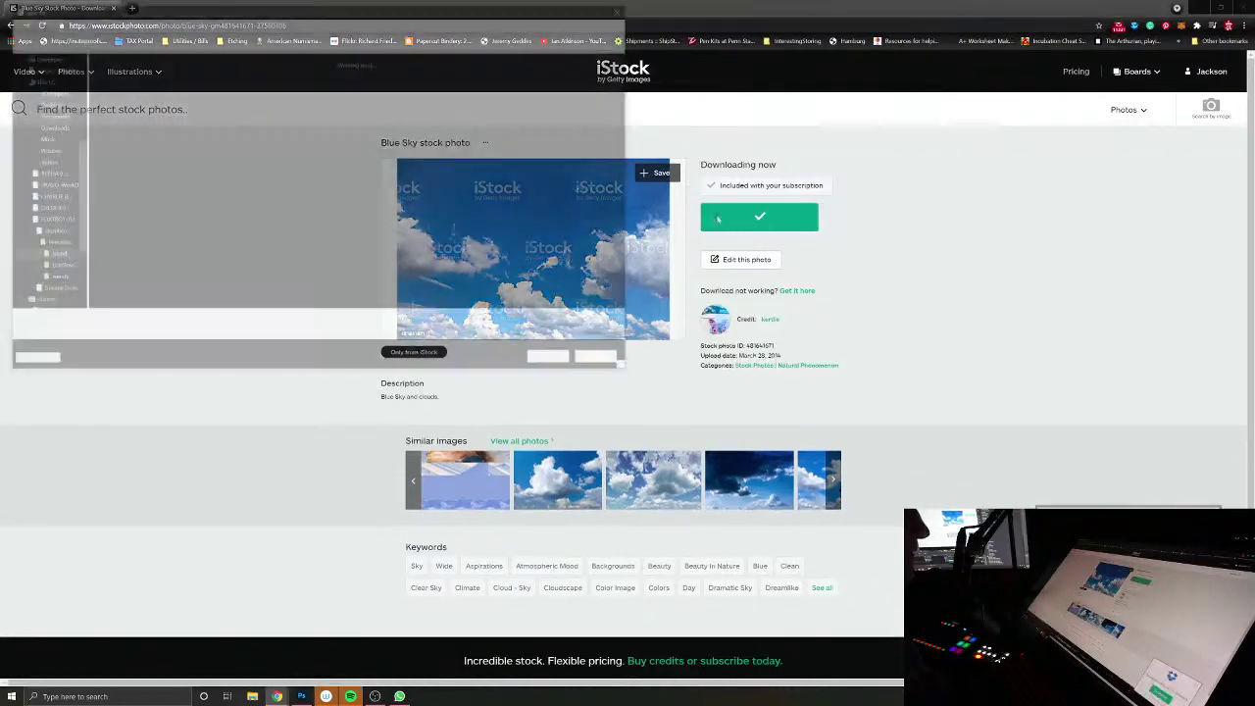
pyautogui.click(555, 361)
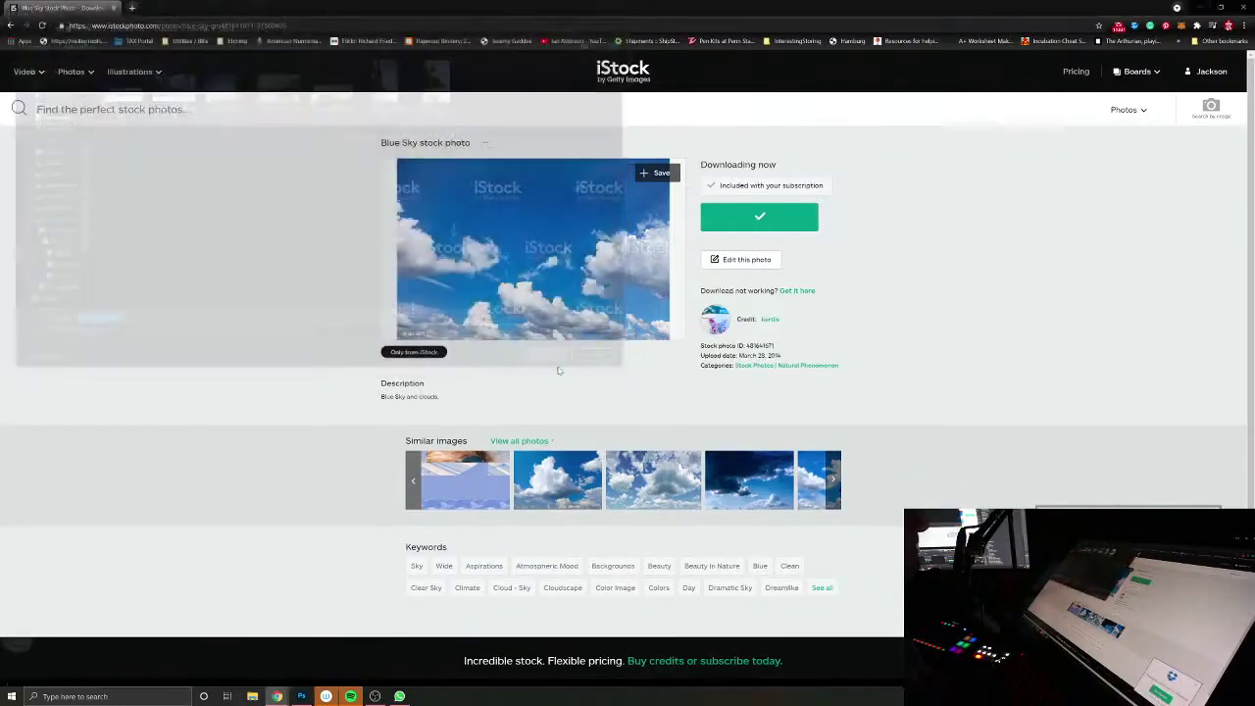
# Step: Switch to Photoshop and open the downloaded iStock-481641671 sky photo from the recent files
pyautogui.click(301, 695)
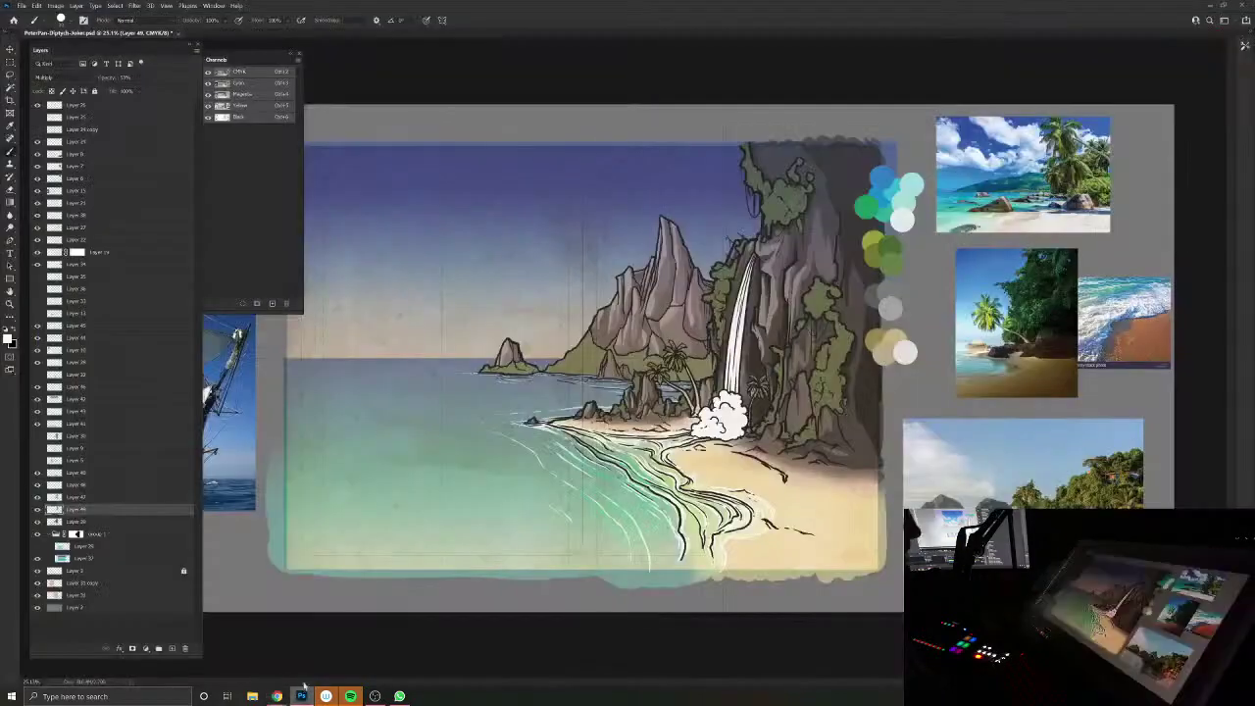
pyautogui.click(19, 6)
pyautogui.click(31, 23)
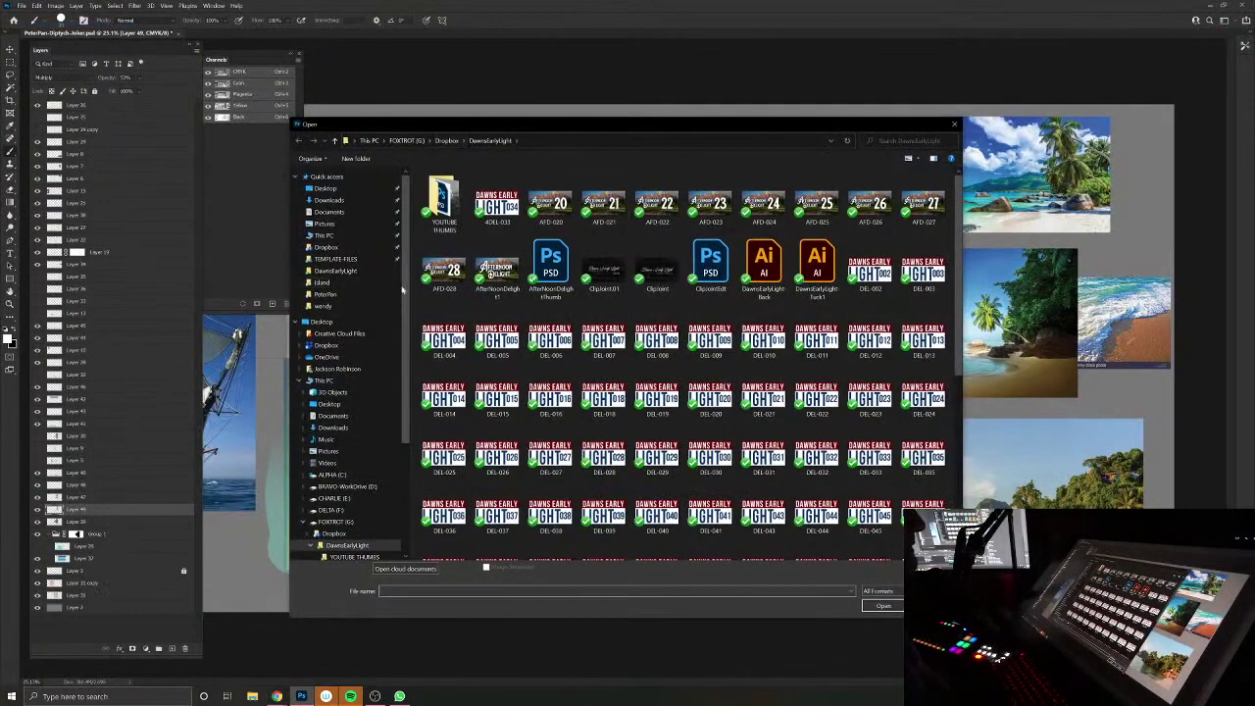
pyautogui.click(328, 177)
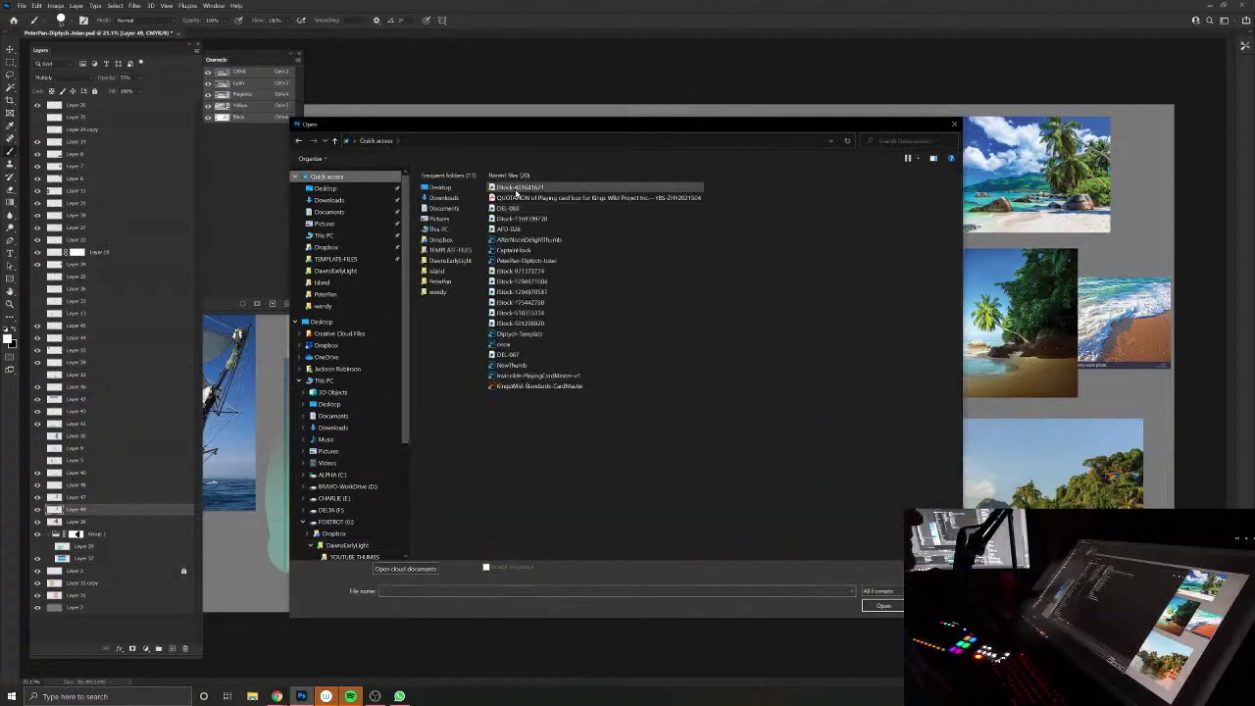
pyautogui.click(520, 186)
pyautogui.click(883, 606)
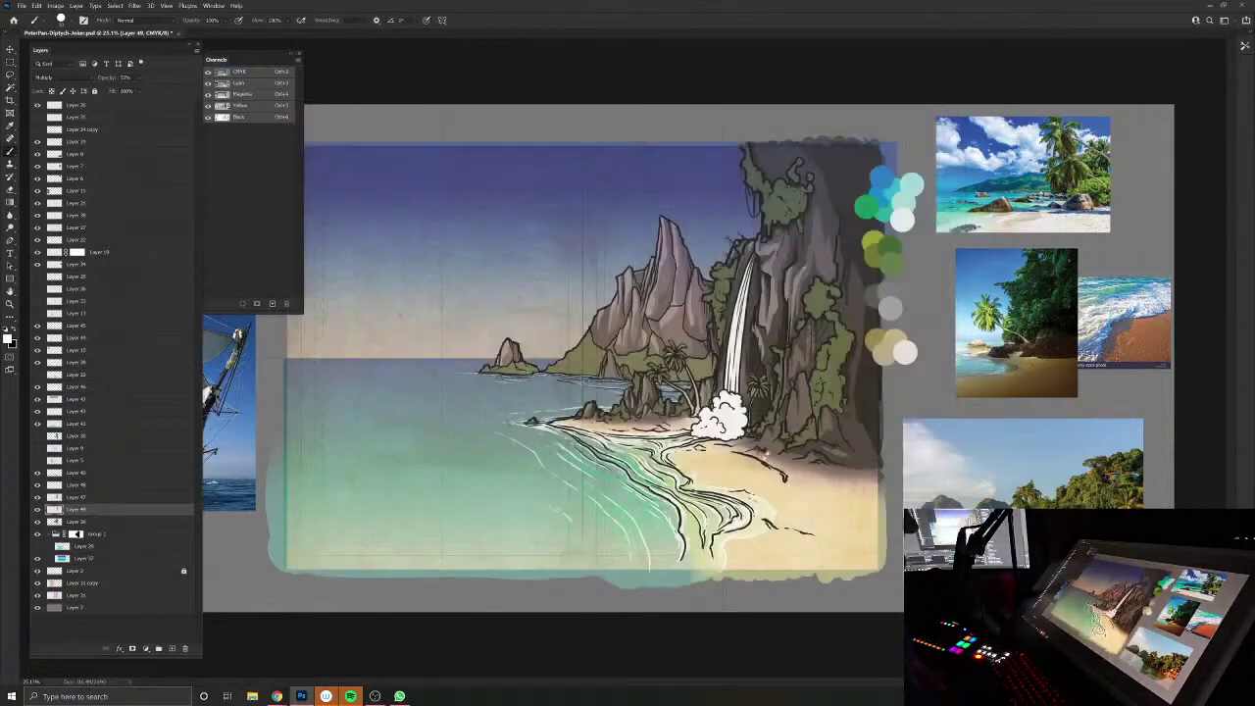
# Step: Copy the entire sky photo, close its document and paste it into the PeterPan-Diptych-Joker.psd island illustration
pyautogui.hotkey('ctrl', 'a')
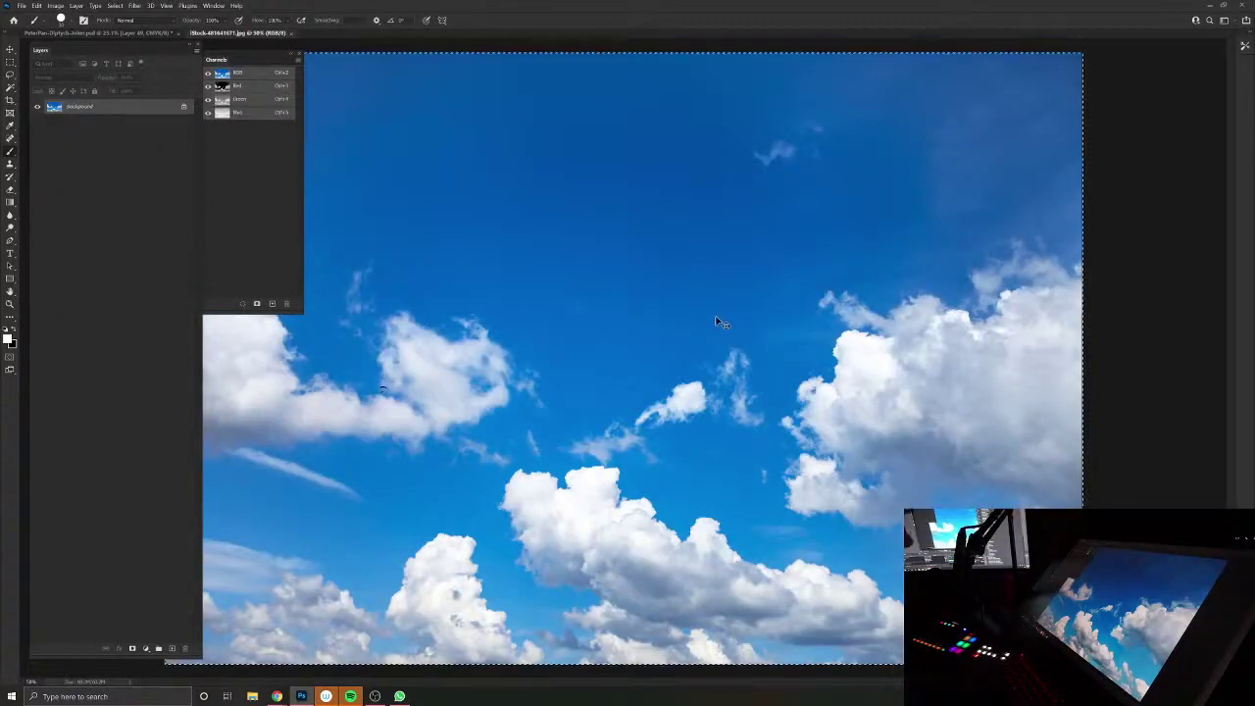
pyautogui.click(289, 34)
pyautogui.hotkey('ctrl', 'v')
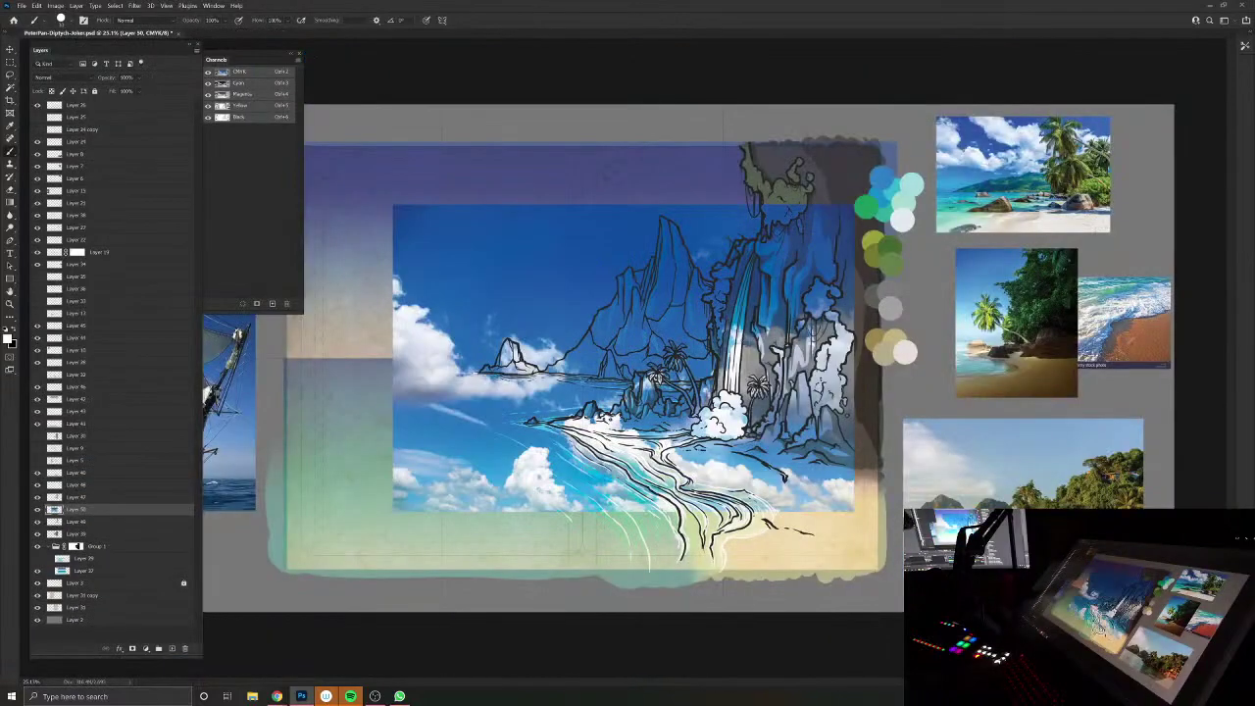
# Step: Try the pasted sky photo over the illustration's sky in Overlay mode, then delete its layer
pyautogui.press('v')
pyautogui.moveTo(475, 376)
pyautogui.mouseDown()
pyautogui.moveTo(419, 252)
pyautogui.moveTo(386, 252)
pyautogui.moveTo(403, 252)
pyautogui.moveTo(402, 231)
pyautogui.moveTo(389, 208)
pyautogui.moveTo(375, 219)
pyautogui.moveTo(413, 247)
pyautogui.mouseUp()
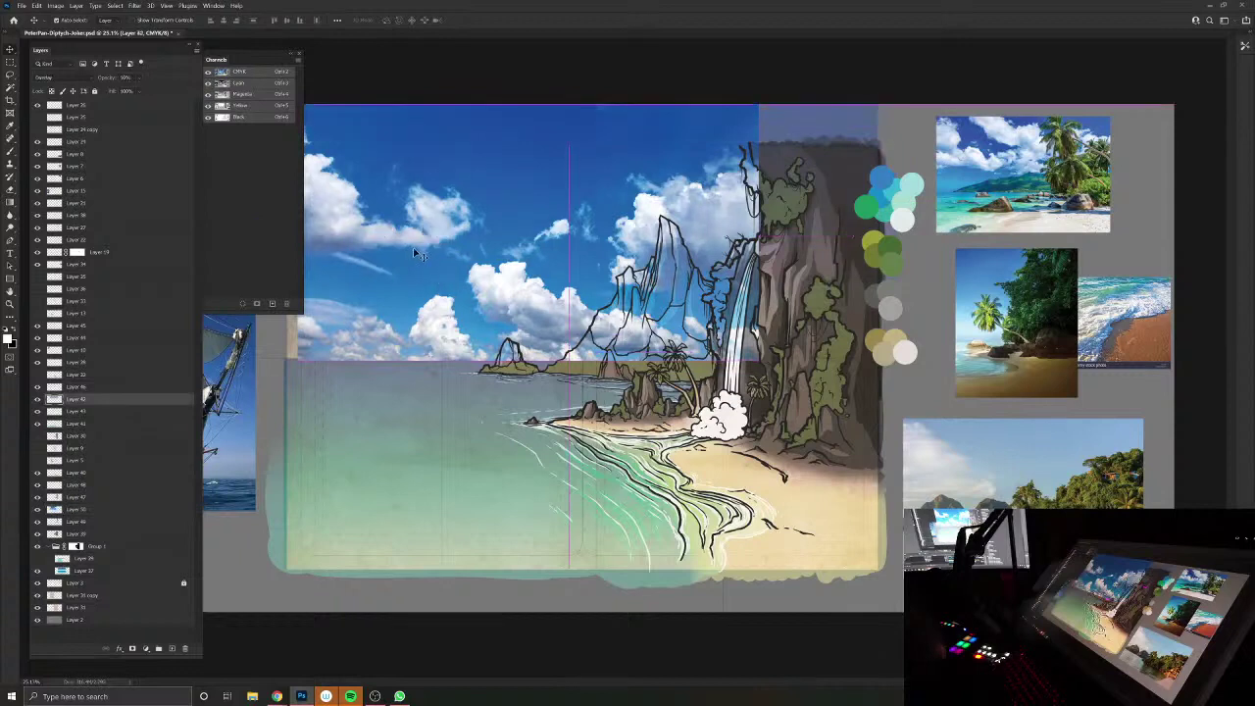
pyautogui.moveTo(704, 128); pyautogui.dragTo(693, 166)
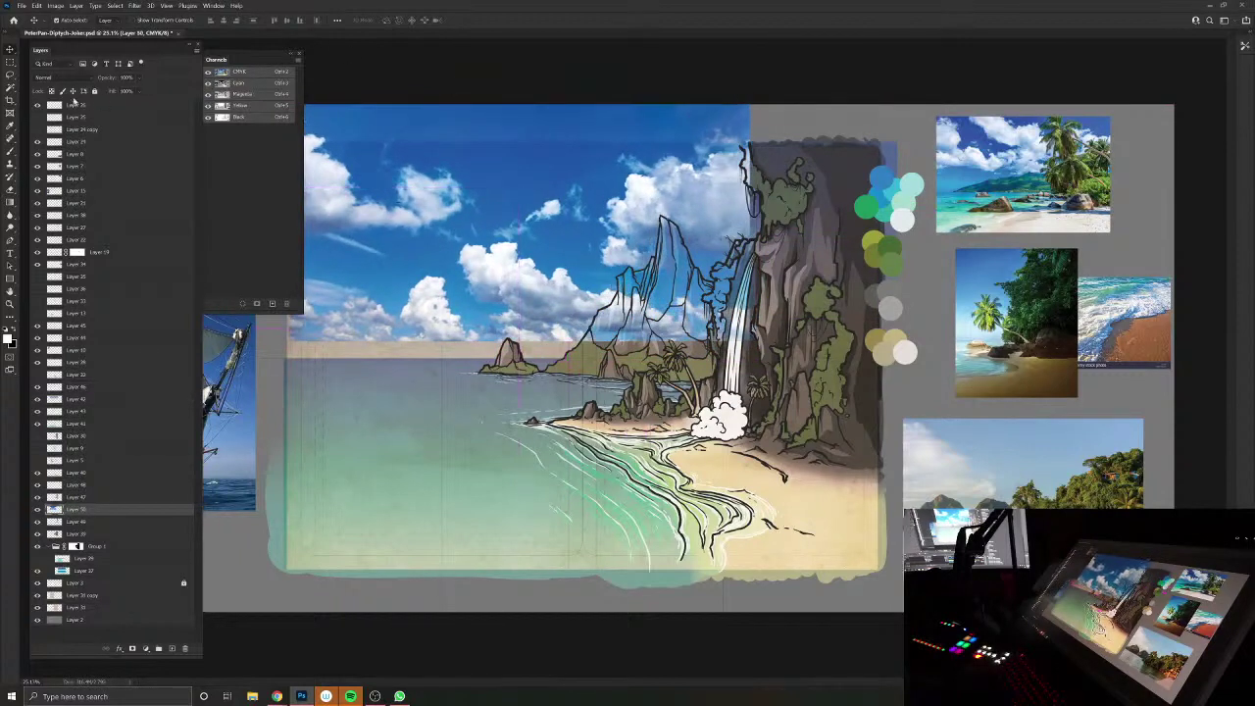
pyautogui.click(59, 77)
pyautogui.click(47, 201)
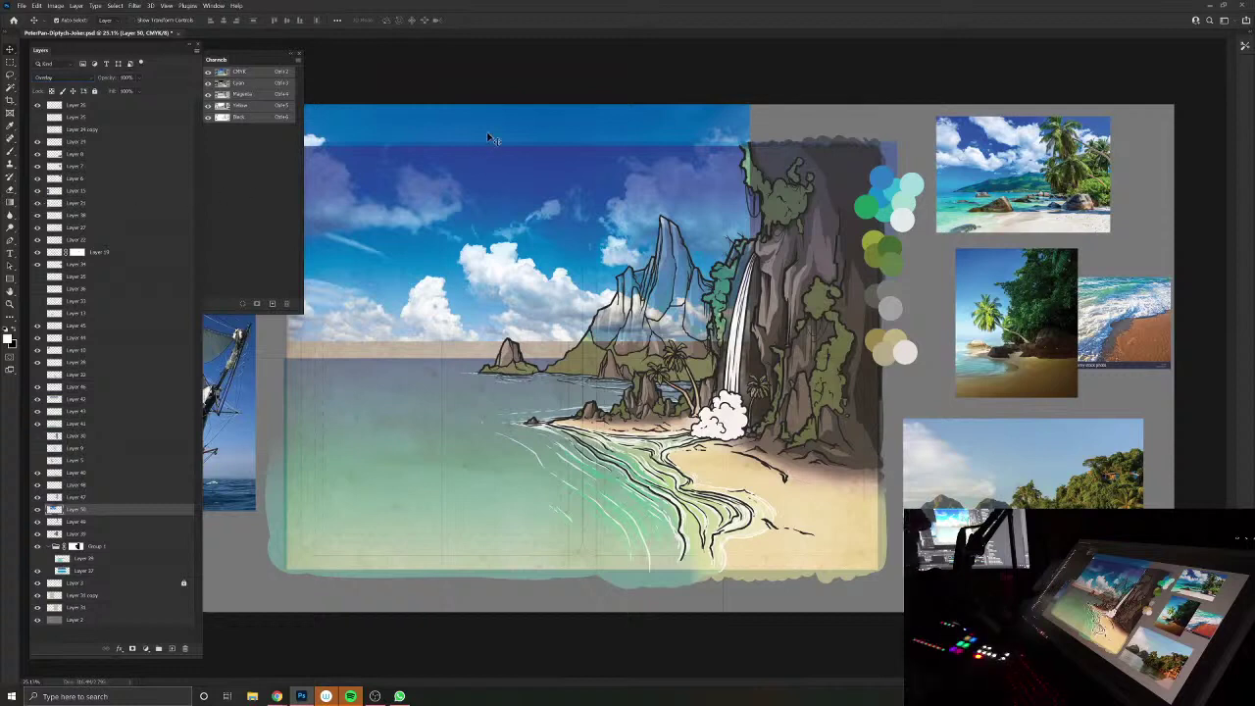
pyautogui.press('Delete')
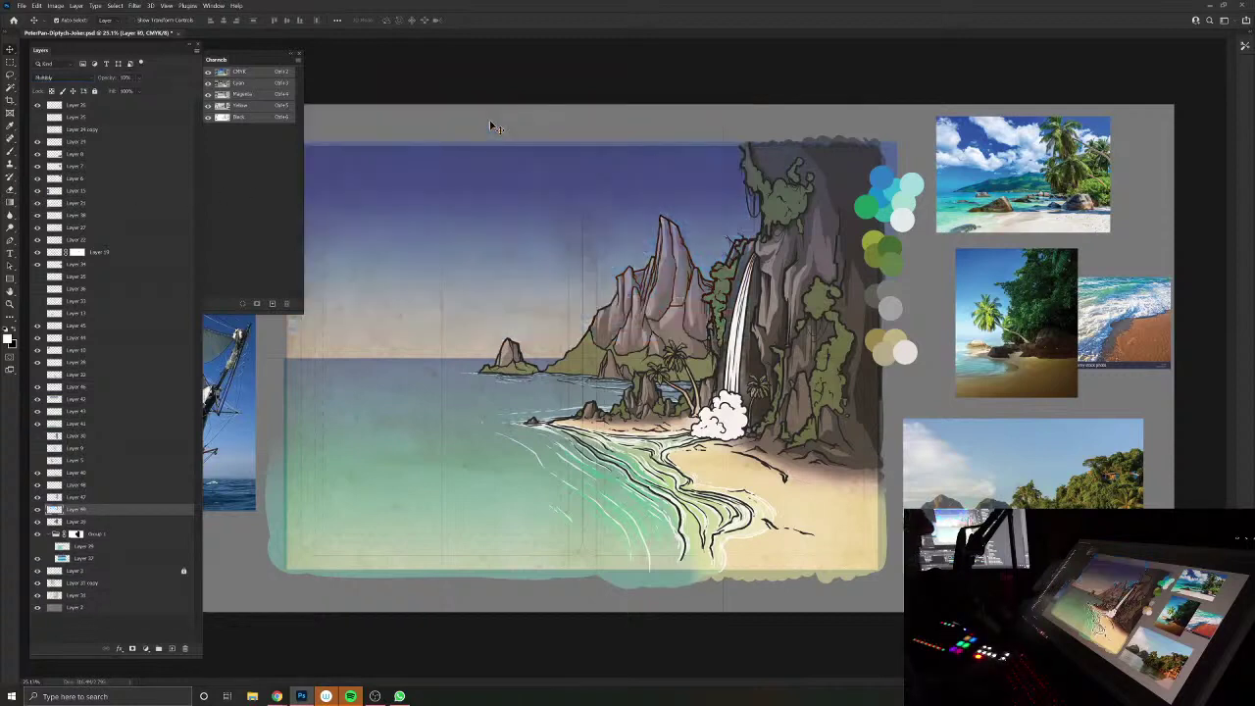
# Step: Open the stock photo of the beach with palm trees and a cloudy sky from the PeterPan island folder
pyautogui.click(1029, 164)
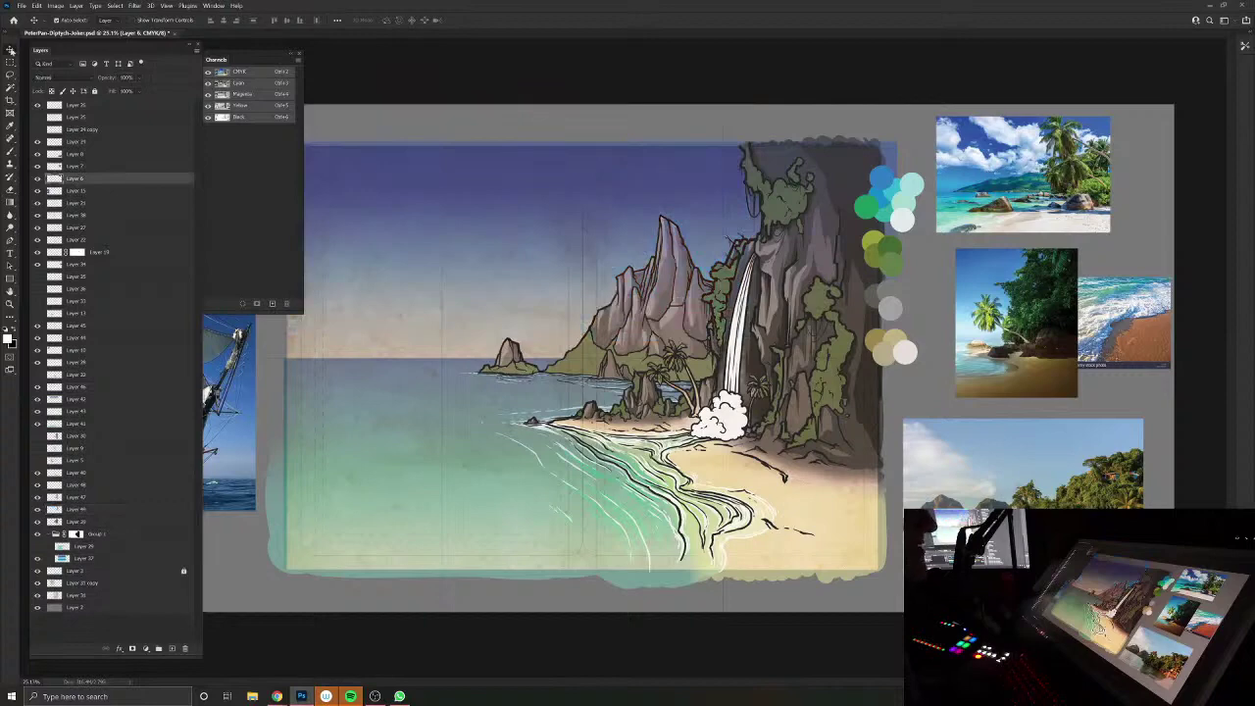
pyautogui.click(21, 5)
pyautogui.click(31, 27)
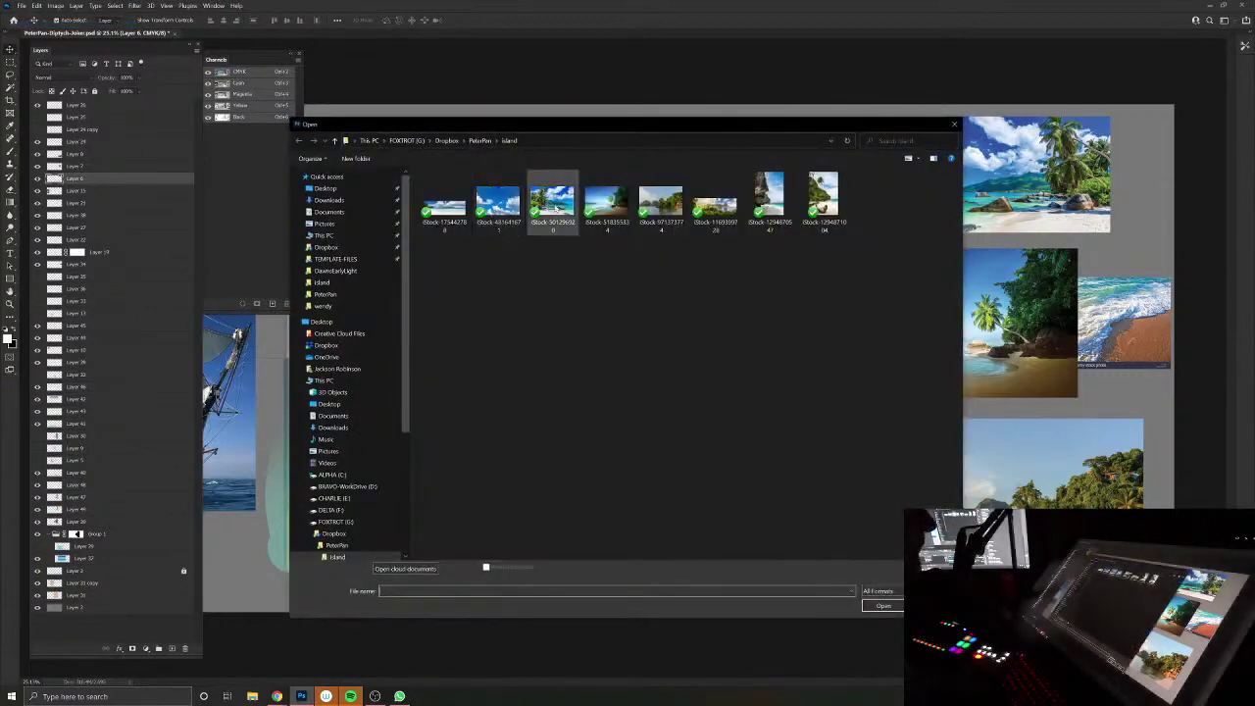
pyautogui.click(552, 201)
pyautogui.click(873, 607)
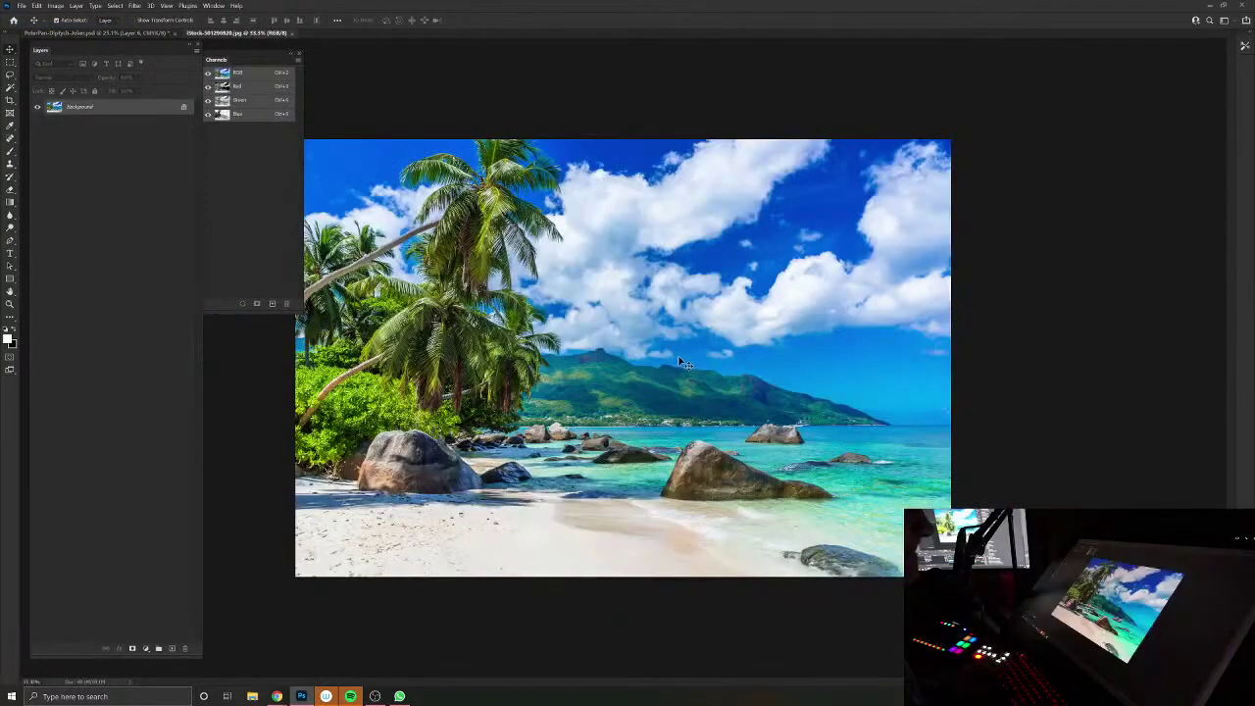
# Step: Copy the sky area beside the palm trees, close the photo and paste the copy into the island illustration
pyautogui.click(10, 63)
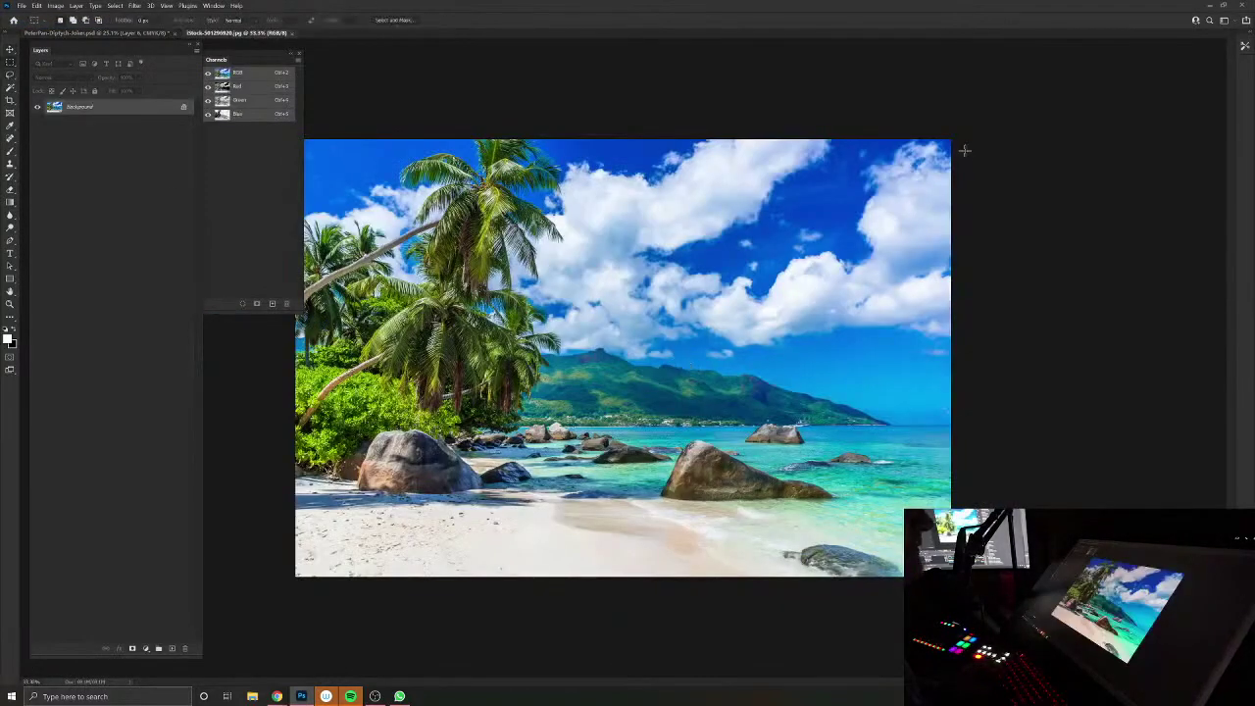
pyautogui.moveTo(956, 131); pyautogui.dragTo(564, 423)
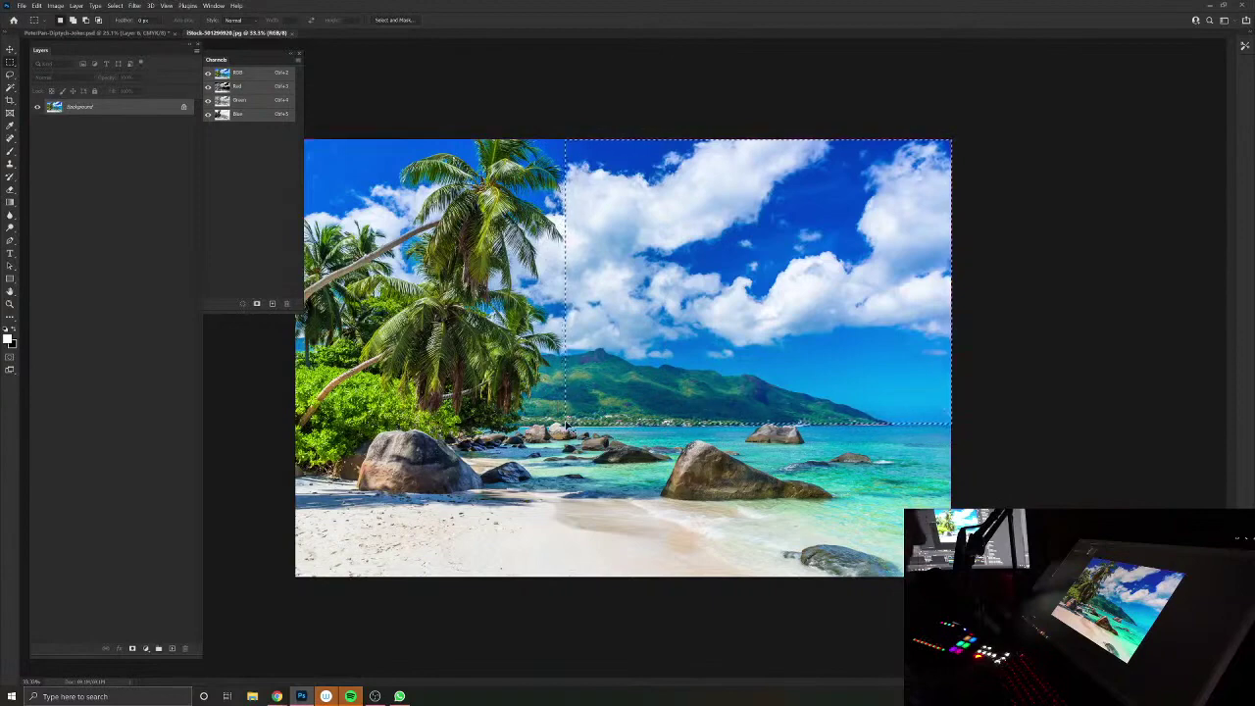
pyautogui.click(291, 33)
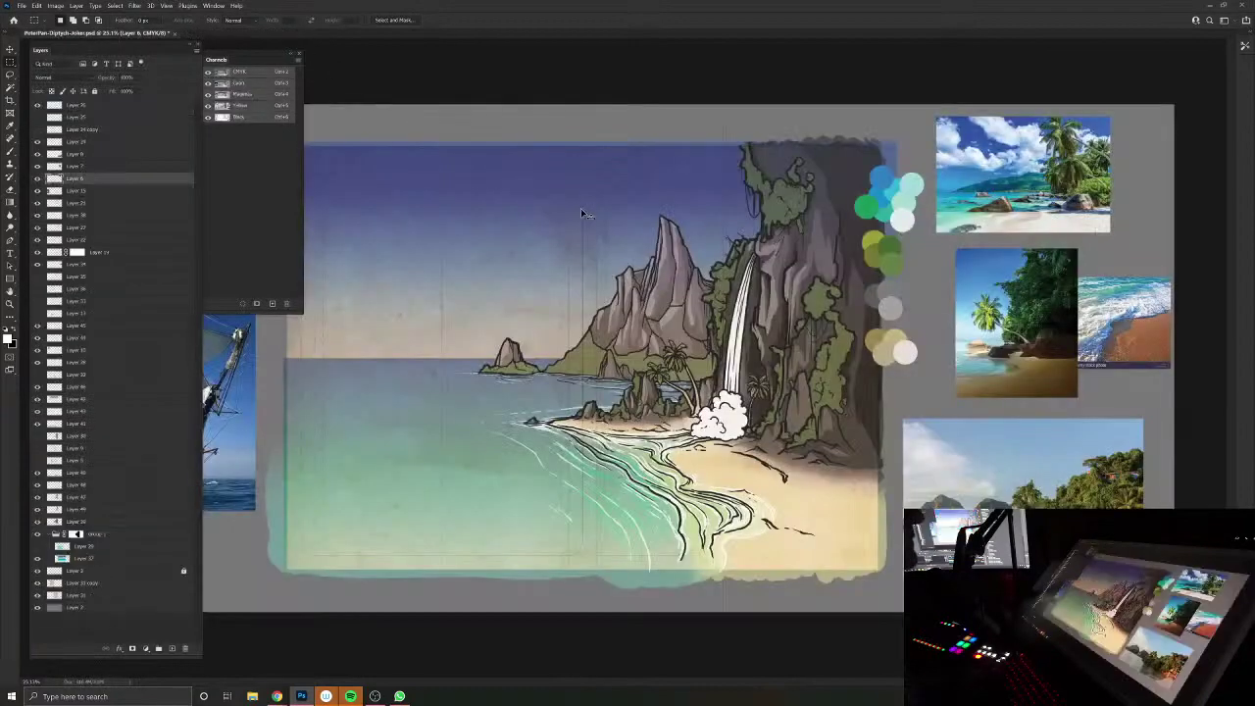
pyautogui.hotkey('ctrl', 'v')
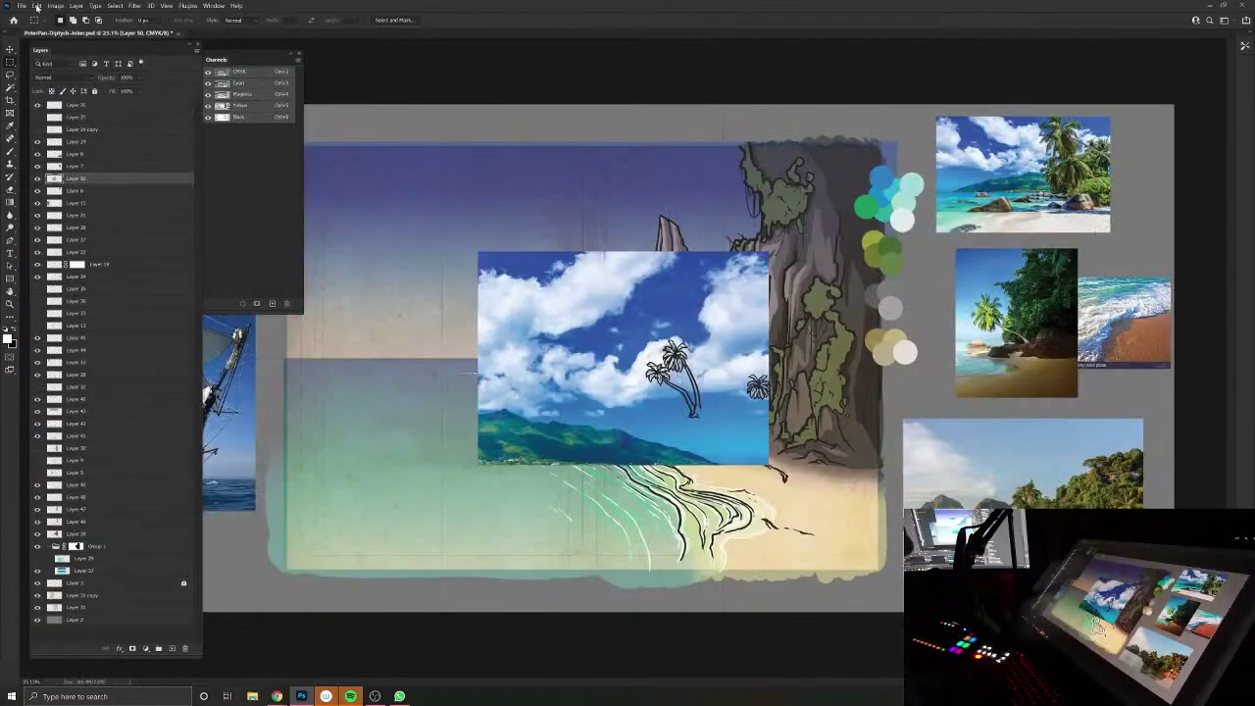
# Step: Flip the pasted sky horizontally and move it so its bottom edge meets the illustration's horizon
pyautogui.click(37, 7)
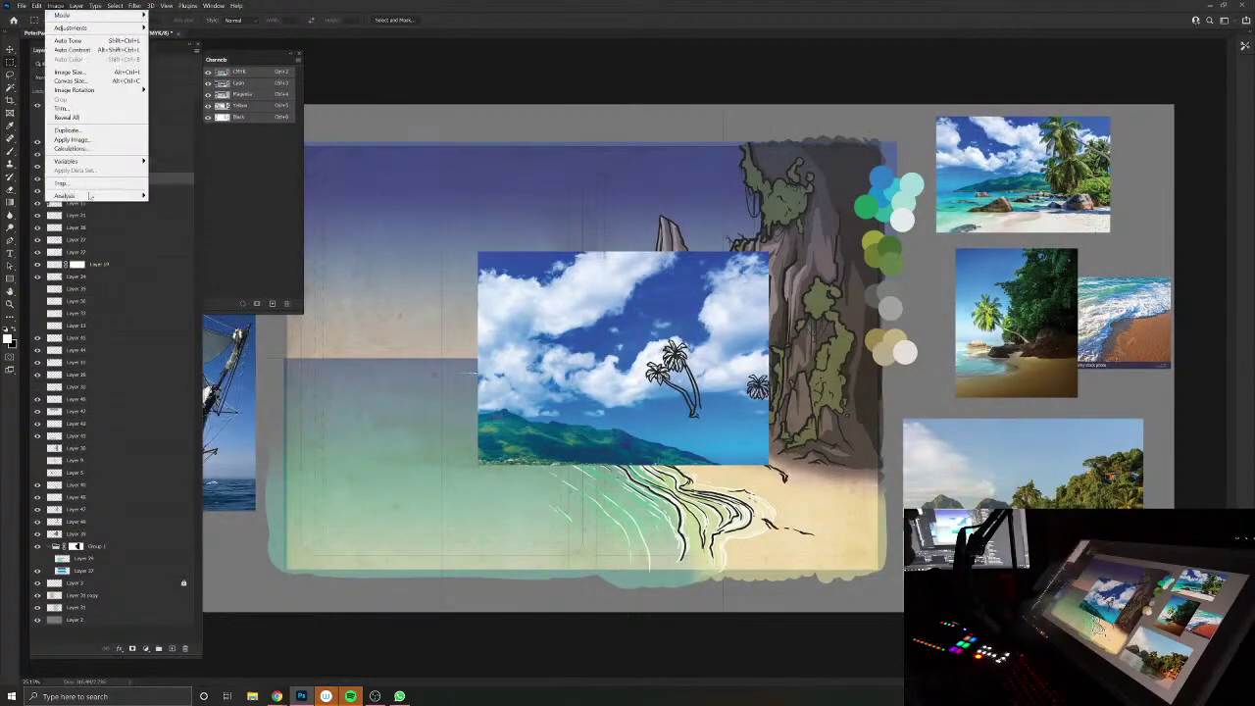
pyautogui.moveTo(61, 215)
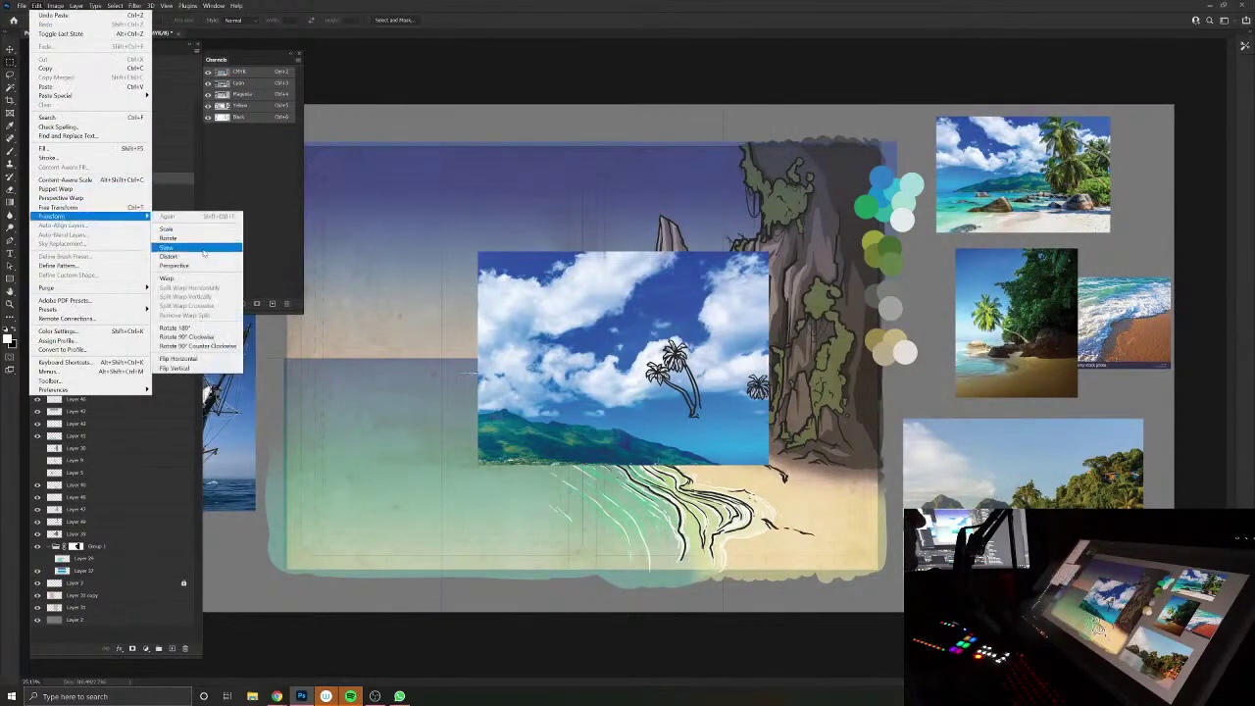
pyautogui.click(201, 360)
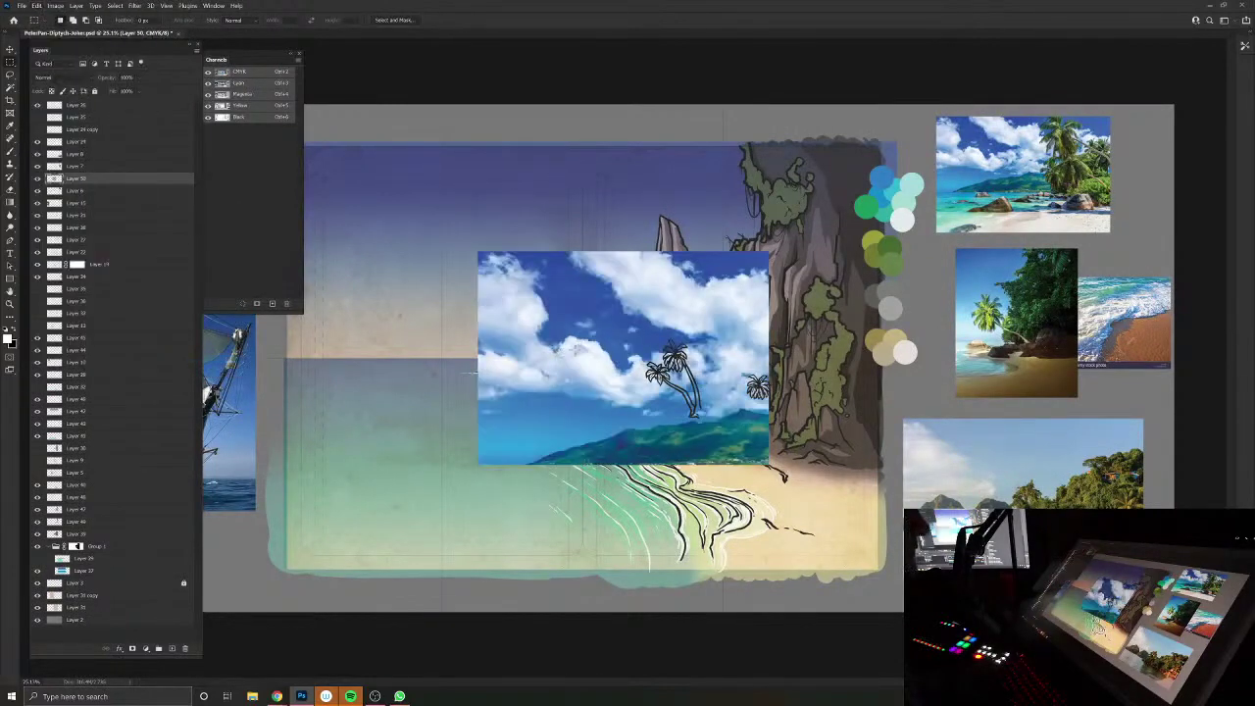
pyautogui.hotkey('ctrl', 't')
pyautogui.moveTo(585, 370); pyautogui.dragTo(475, 267)
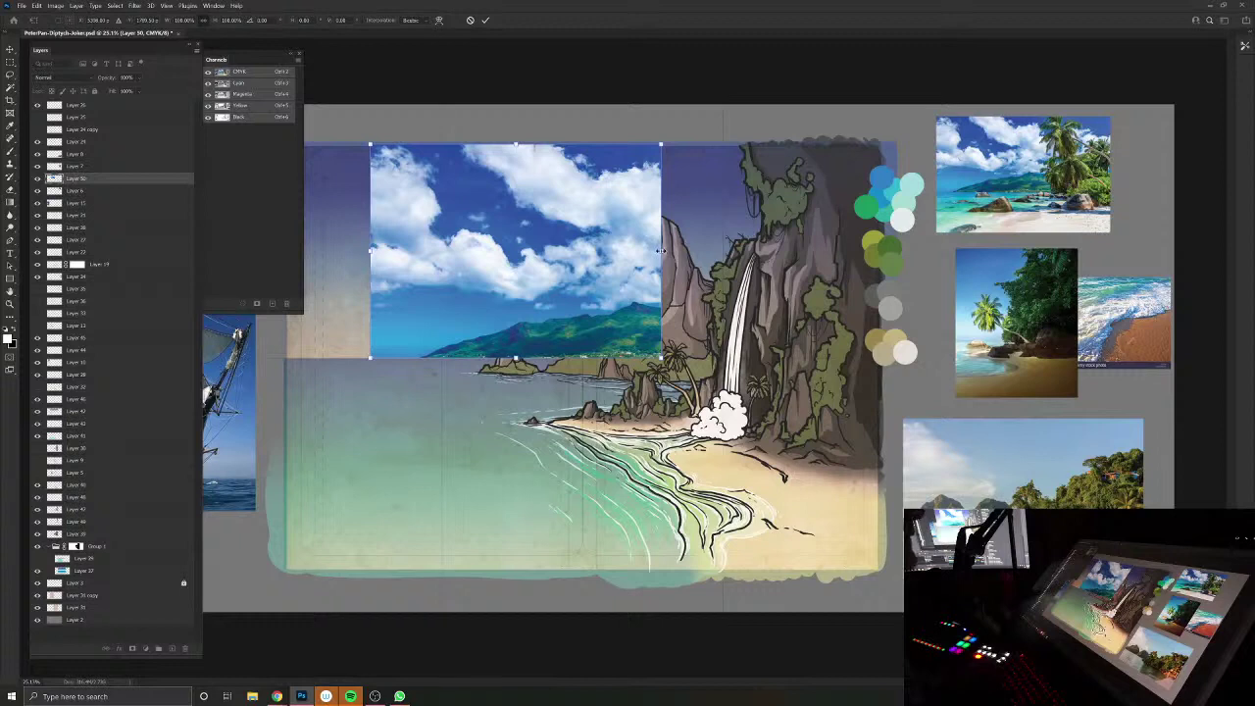
pyautogui.moveTo(662, 251)
pyautogui.mouseDown()
pyautogui.moveTo(721, 248)
pyautogui.moveTo(651, 250)
pyautogui.moveTo(661, 251)
pyautogui.mouseUp()
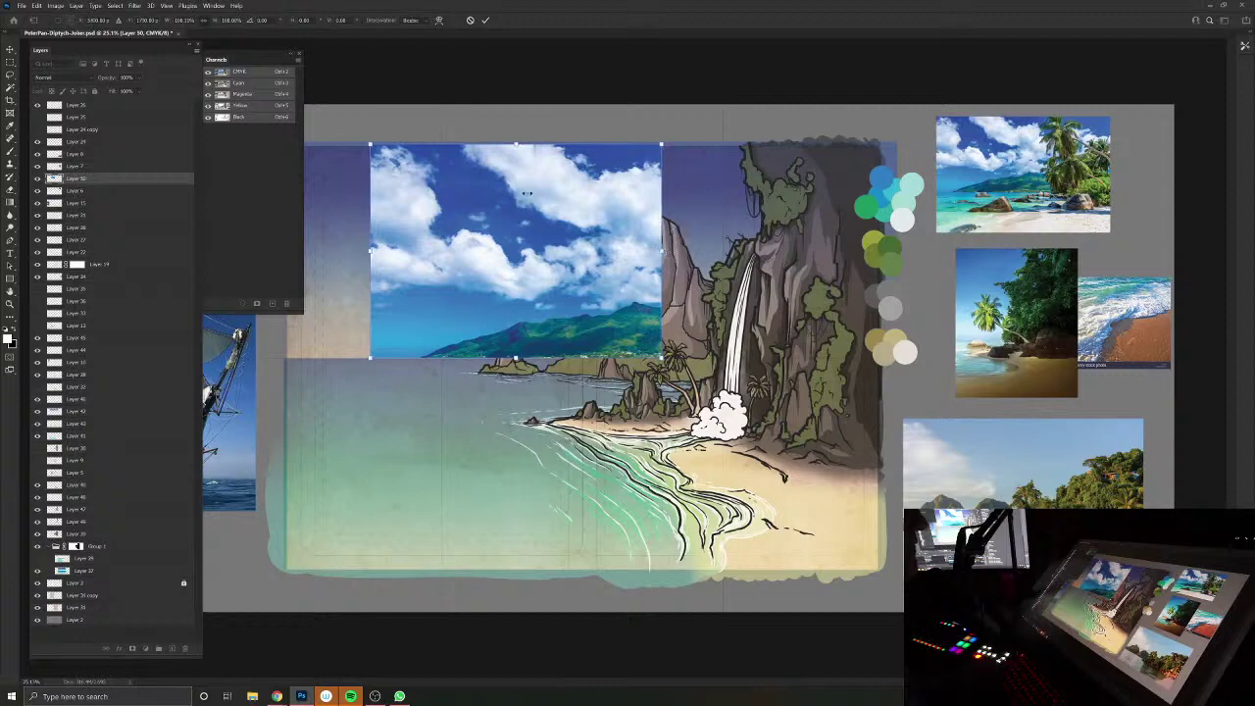
pyautogui.press('Return')
# Step: Try the pasted sky in Overlay mode, lowering its opacity and raising it back to 100%
pyautogui.click(60, 78)
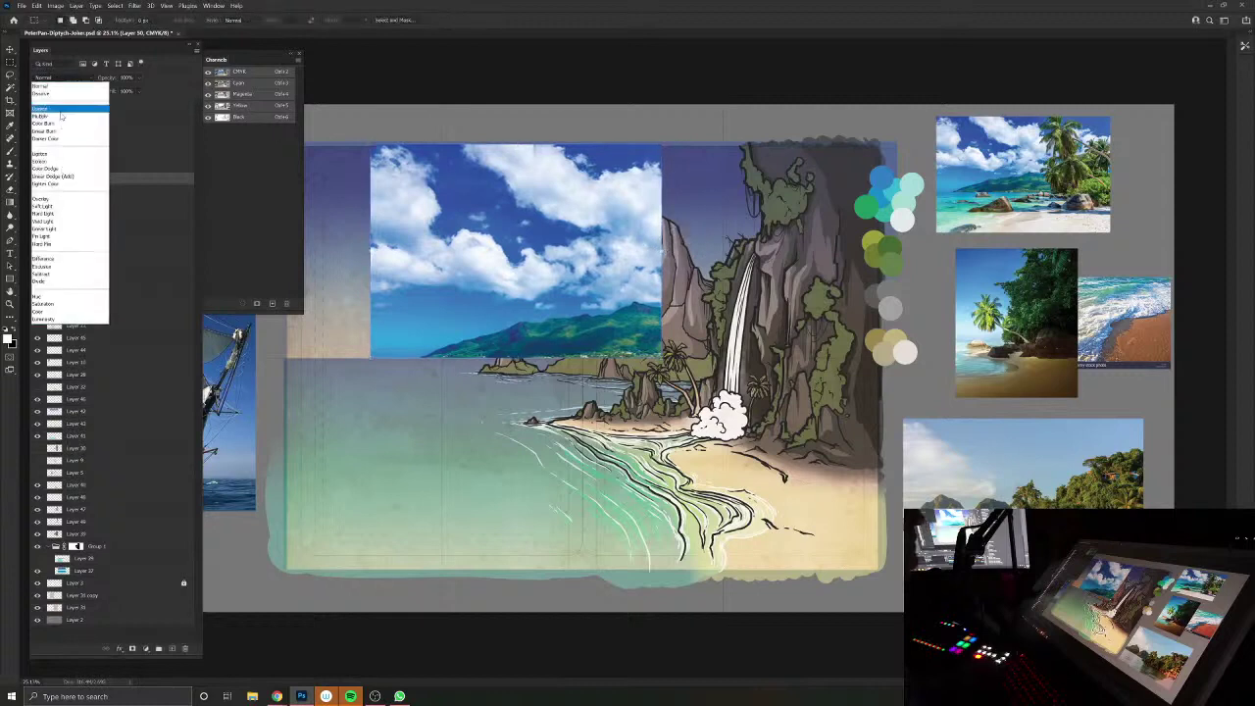
pyautogui.click(49, 204)
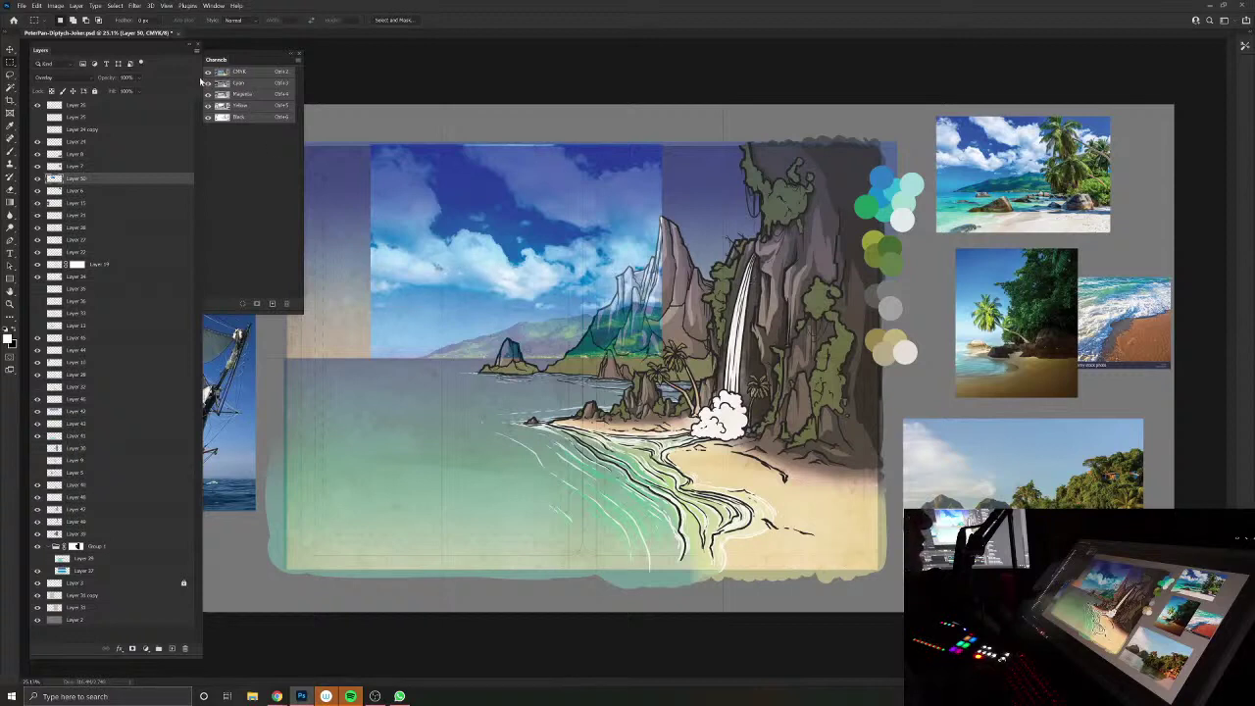
pyautogui.write('50')
pyautogui.press('Return')
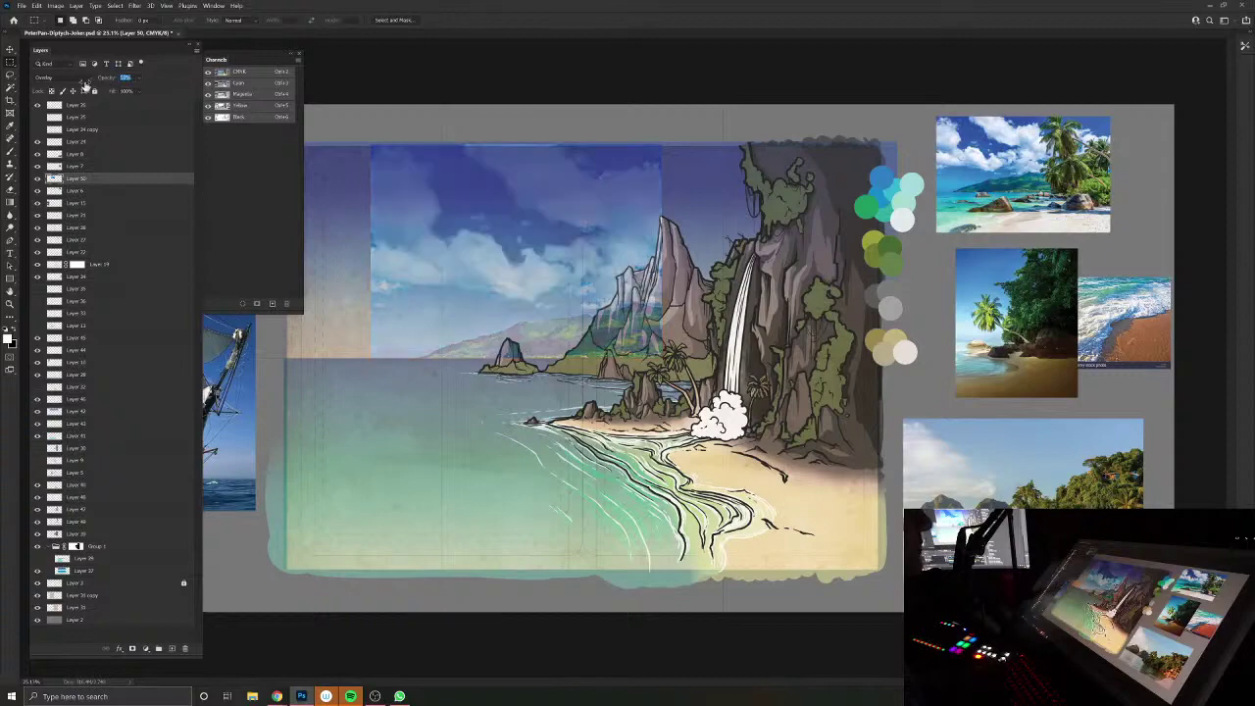
pyautogui.write('80')
pyautogui.press('Return')
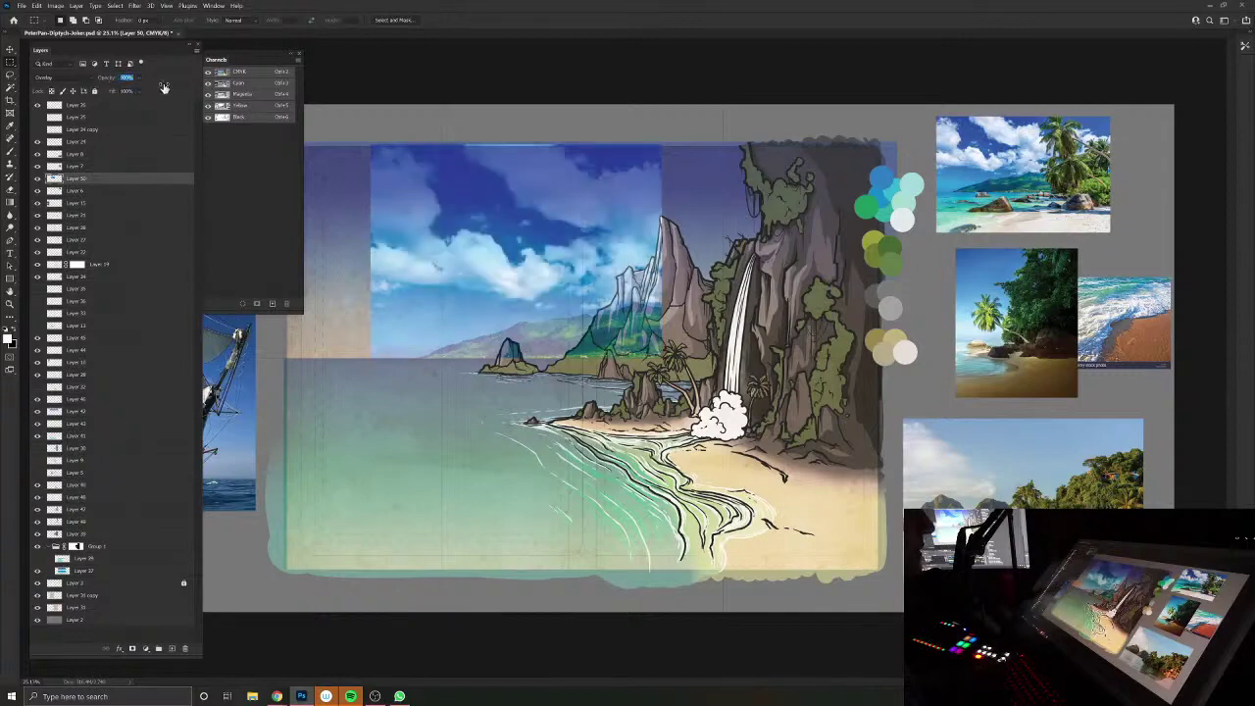
# Step: Try Linear Dodge (Add) and Screen blending on the pasted sky, then delete its layer
pyautogui.click(49, 78)
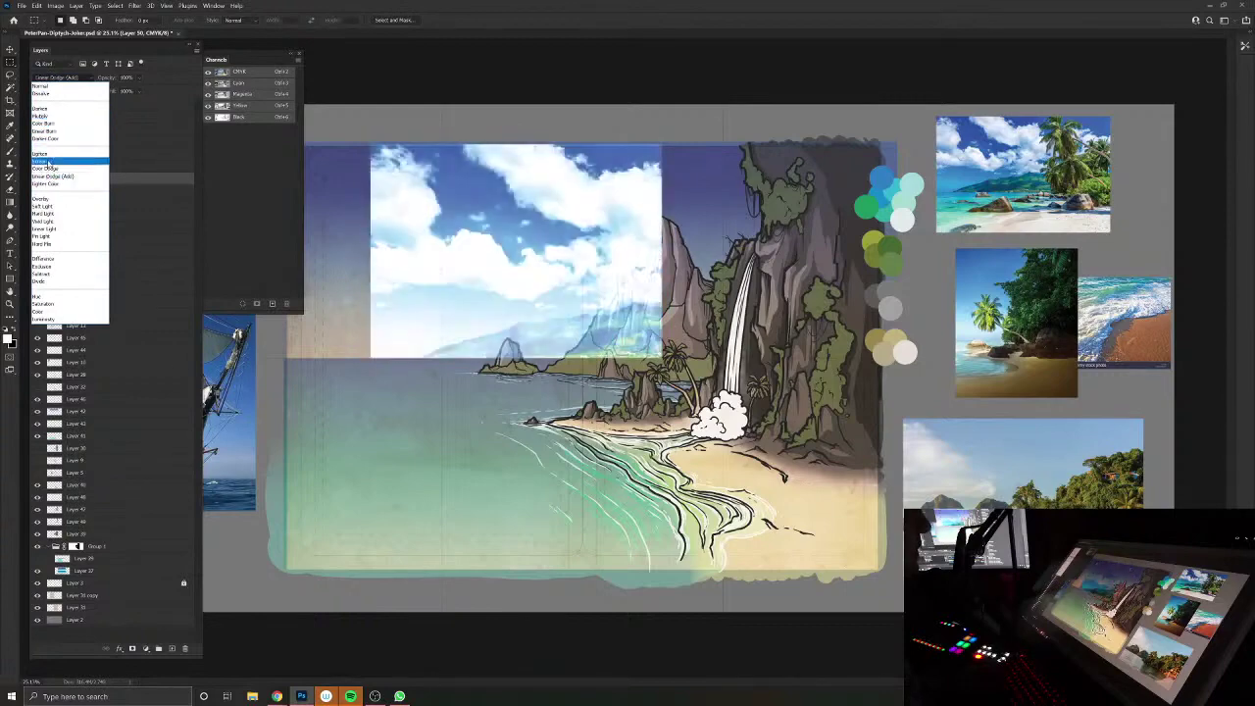
pyautogui.click(49, 161)
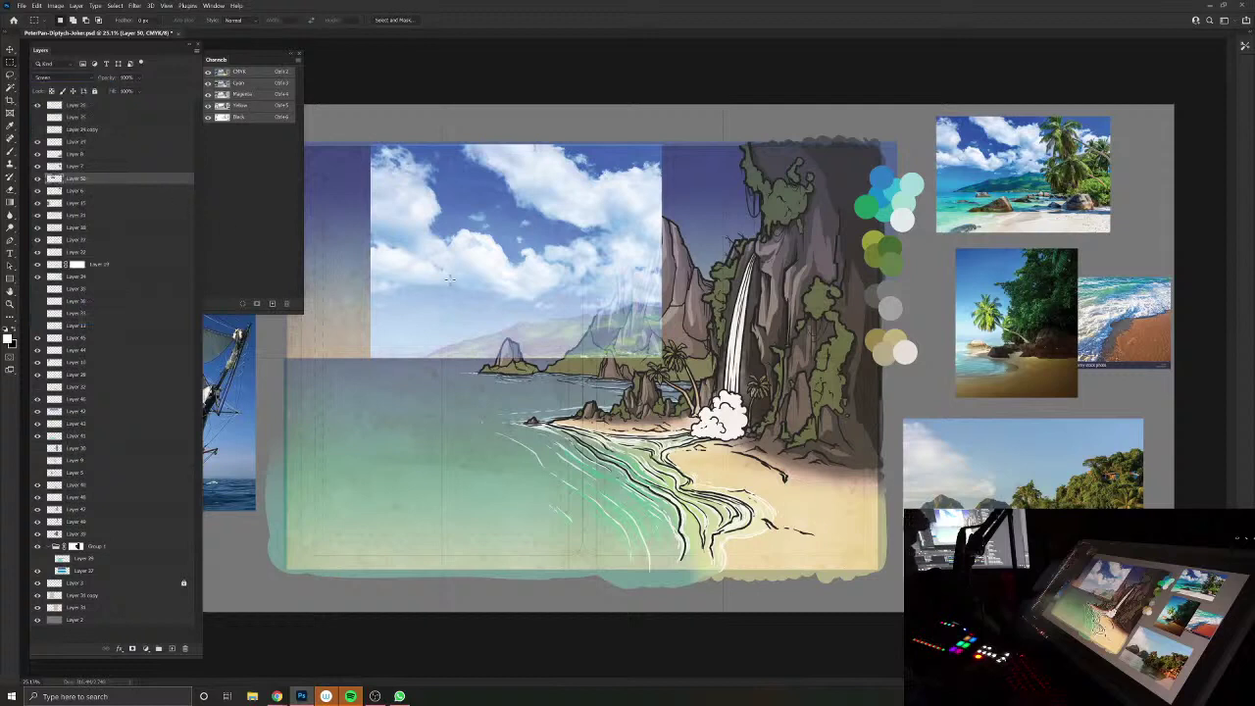
pyautogui.moveTo(98, 180); pyautogui.dragTo(185, 647)
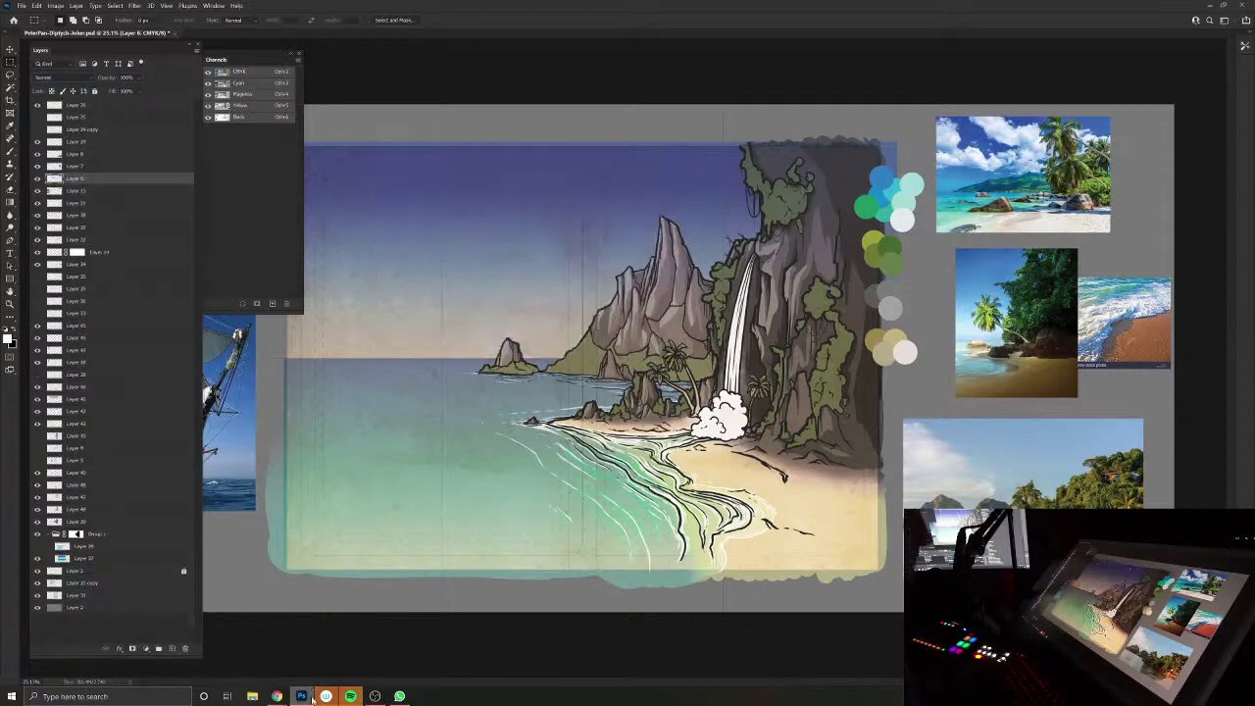
# Step: Switch to iStock in the browser and open the white whispy clouds cloudscape from the similar images
pyautogui.click(334, 648)
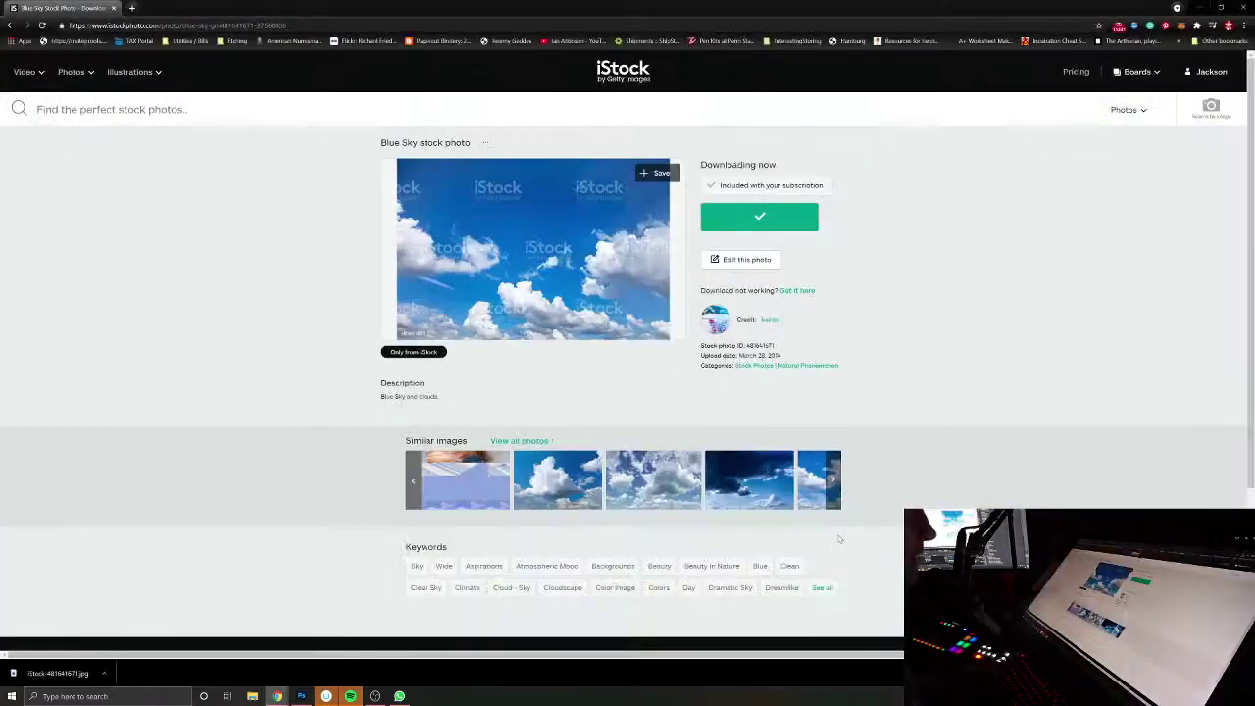
pyautogui.click(832, 484)
pyautogui.click(833, 485)
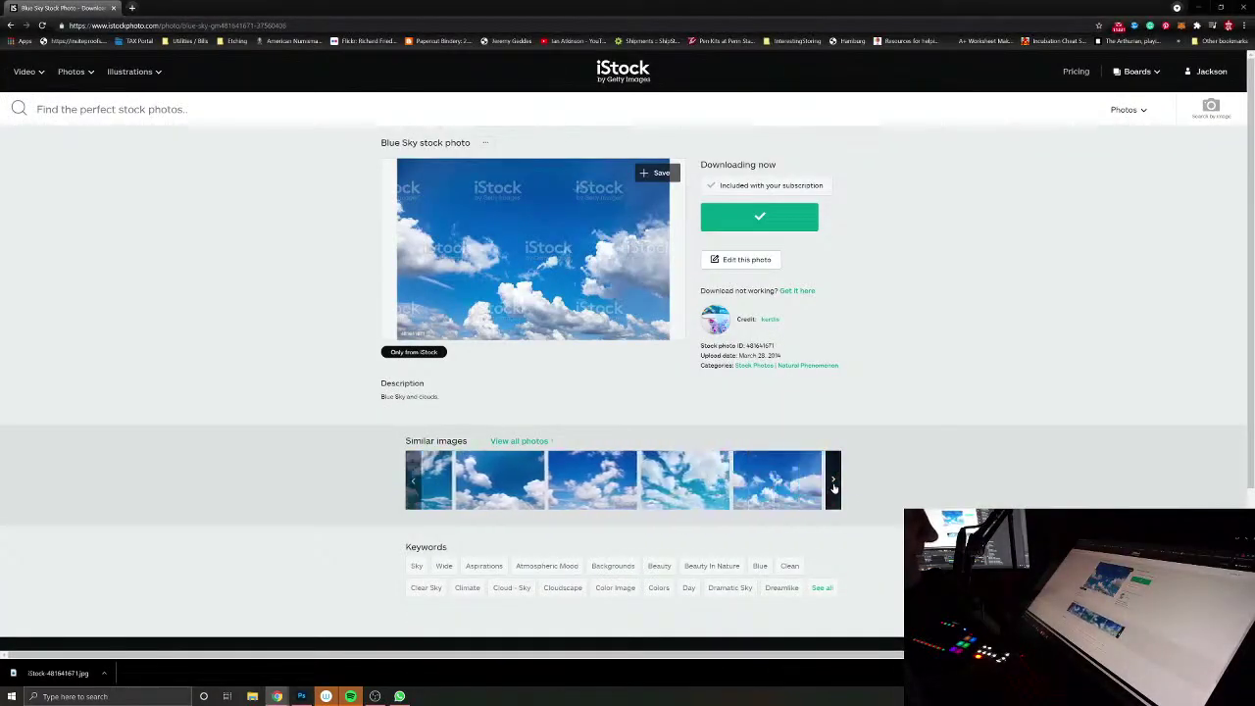
pyautogui.click(834, 484)
pyautogui.click(834, 484)
pyautogui.click(833, 485)
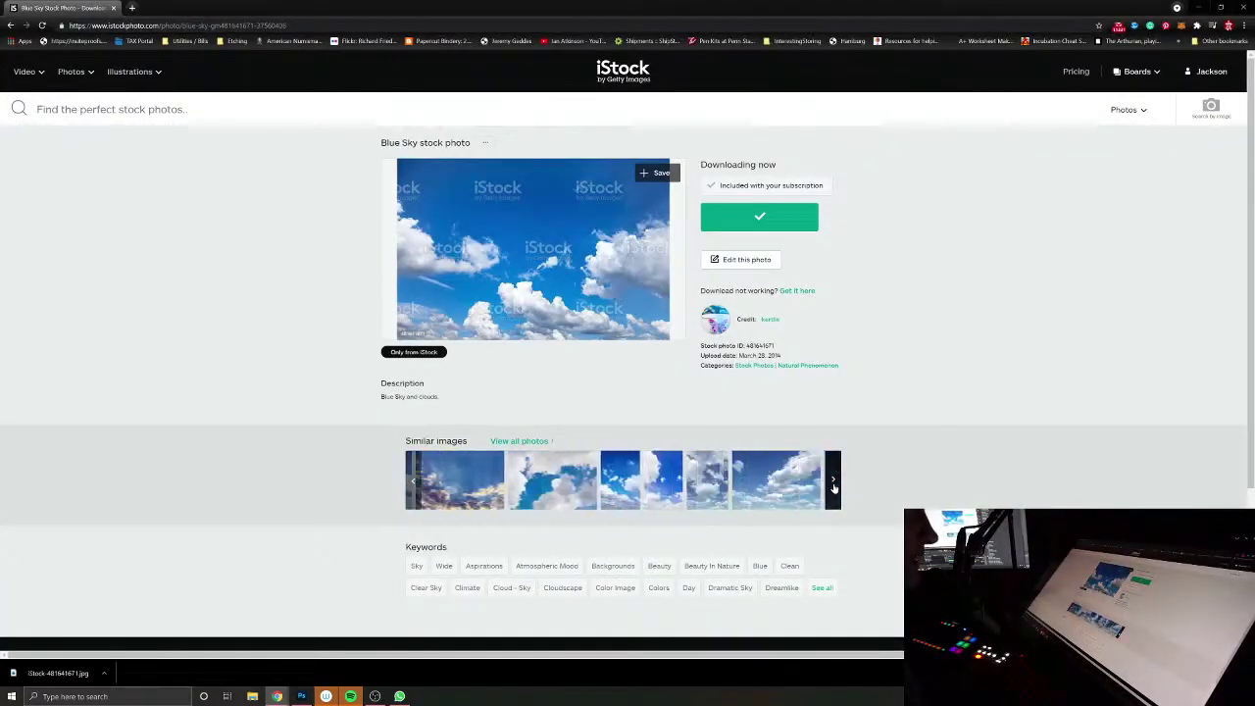
pyautogui.click(774, 481)
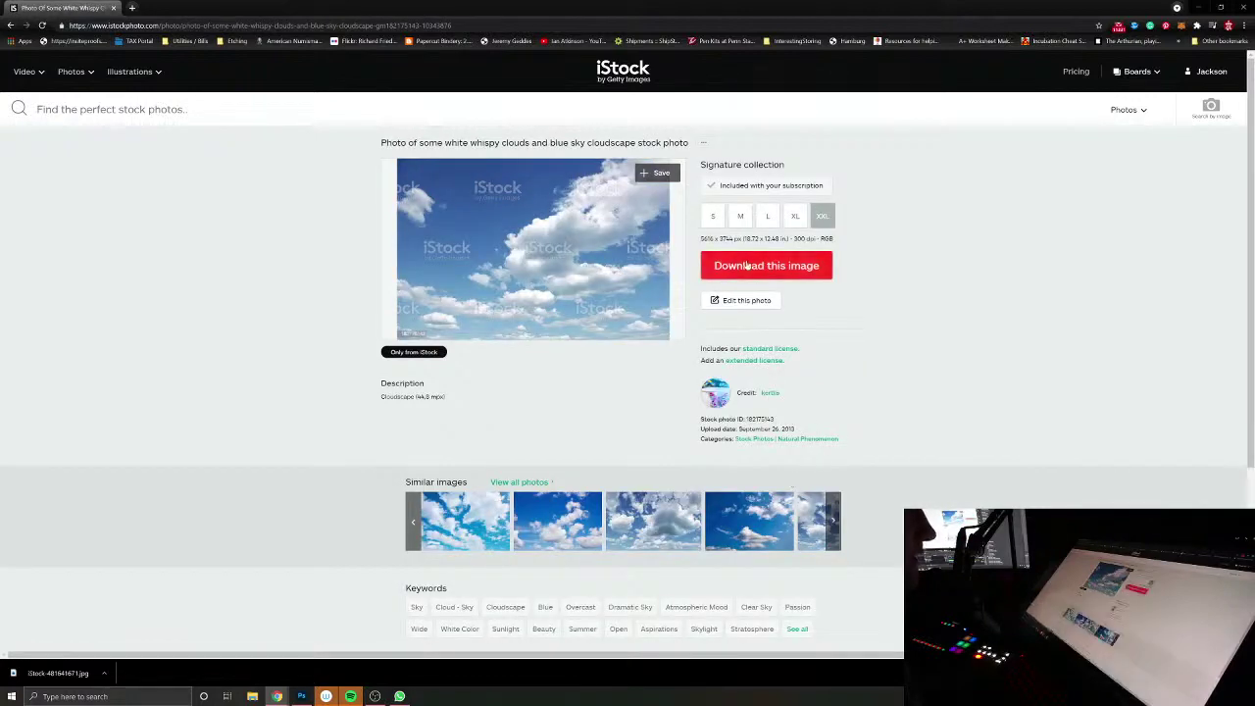
# Step: Download the white whispy clouds photo at XXL size and save it as iStock-182175143 in the island folder
pyautogui.click(747, 265)
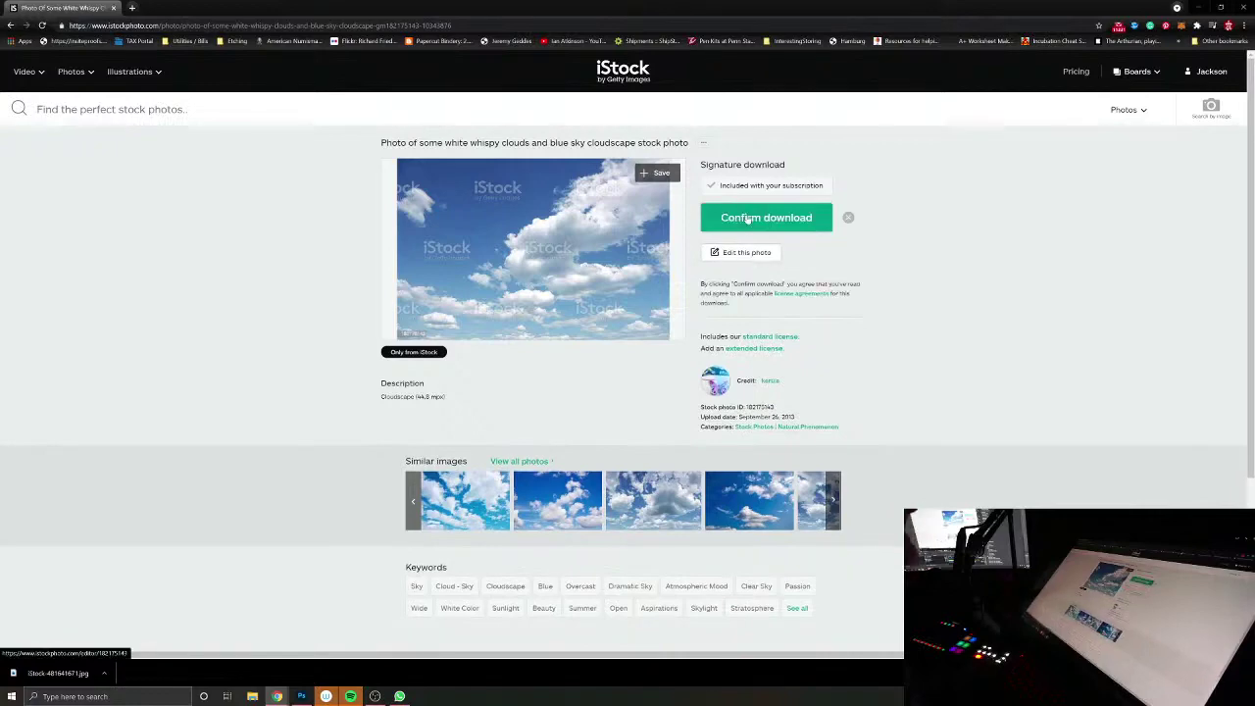
pyautogui.click(749, 218)
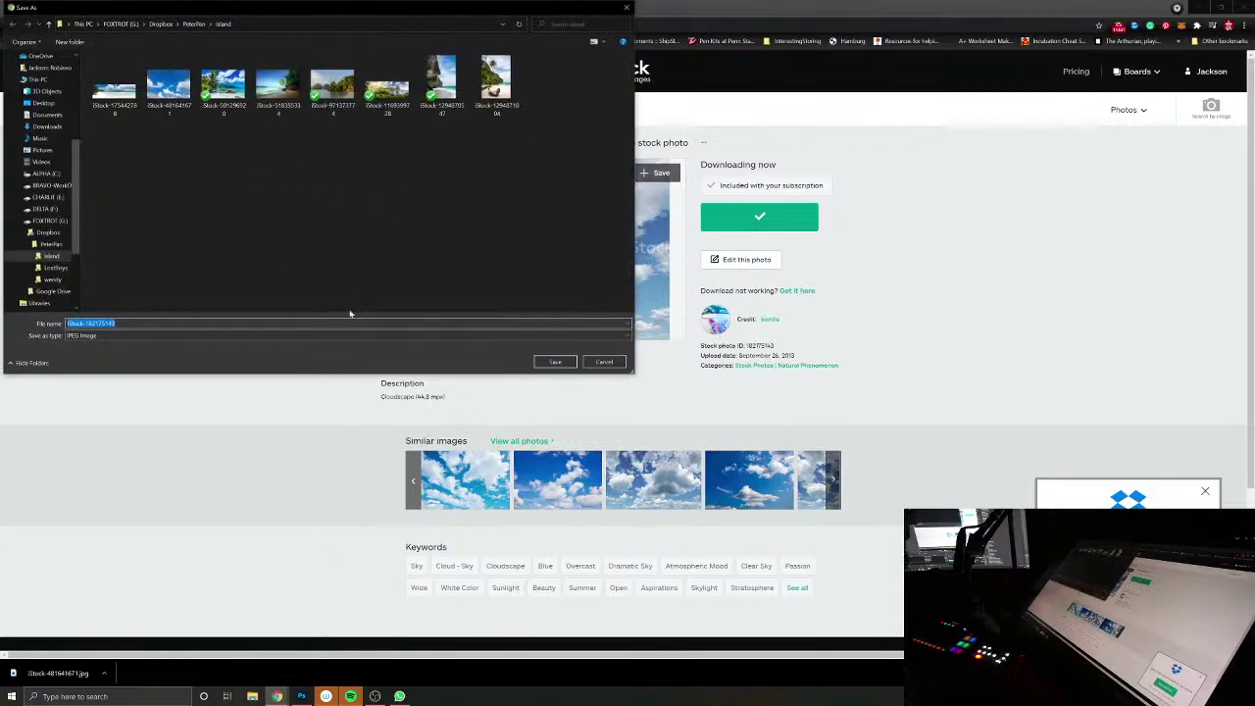
pyautogui.click(555, 362)
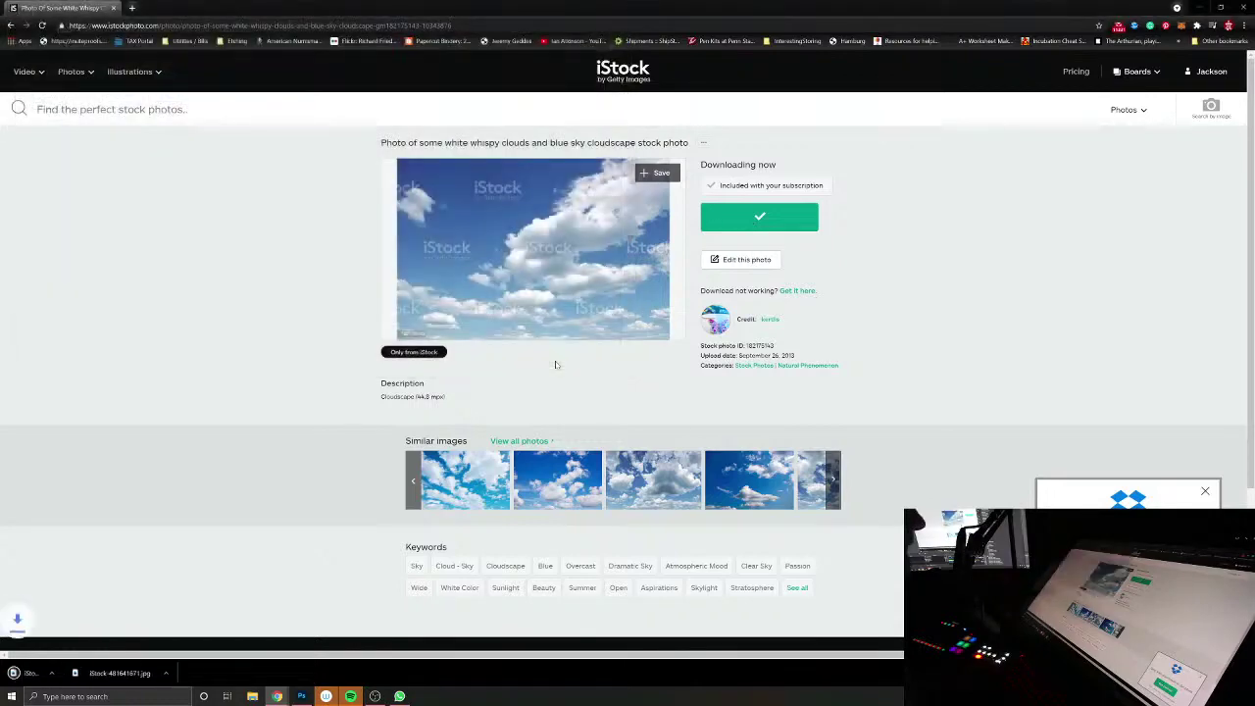
# Step: Switch to Photoshop, open the iStock-182175143 sky photo, copy all of it and close its document
pyautogui.click(300, 696)
pyautogui.click(21, 6)
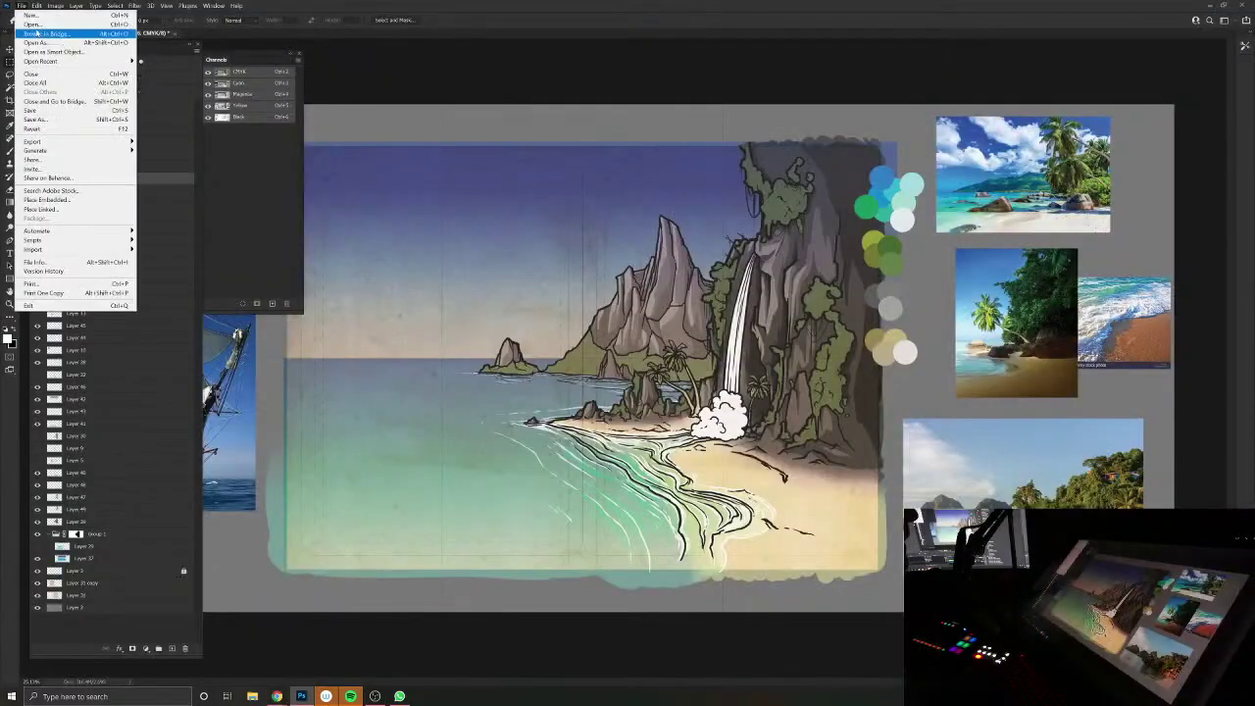
pyautogui.click(31, 24)
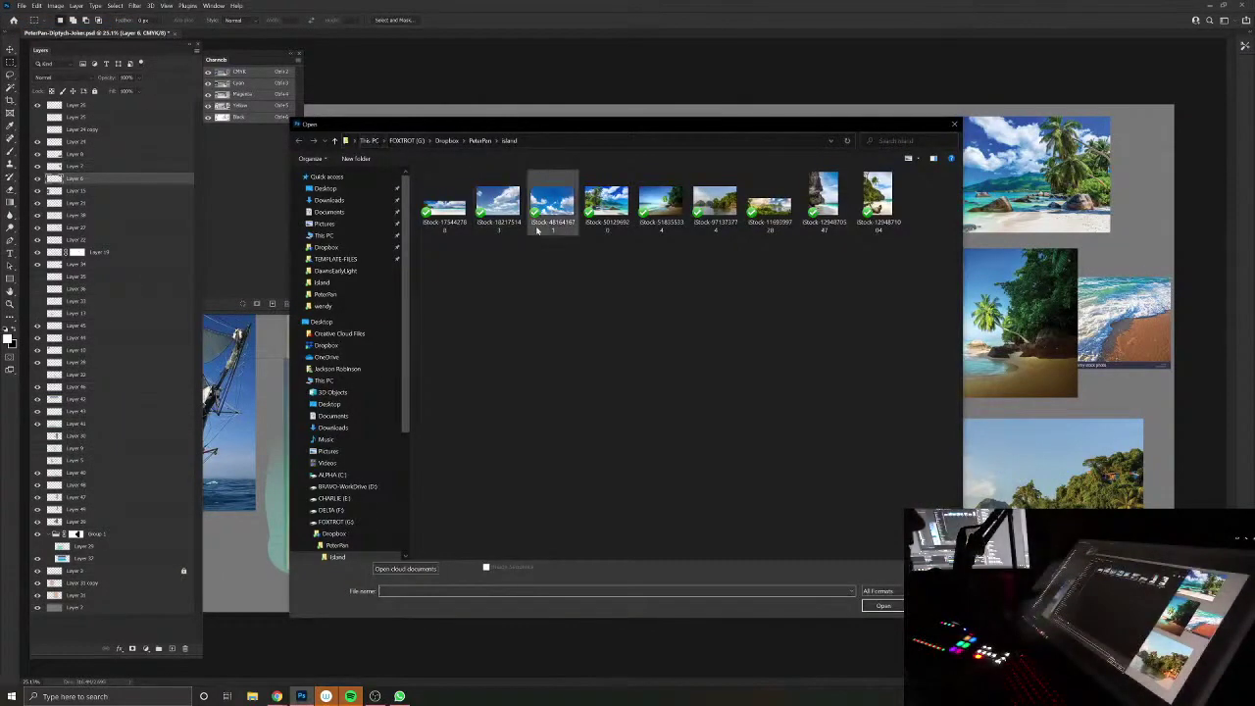
pyautogui.click(504, 208)
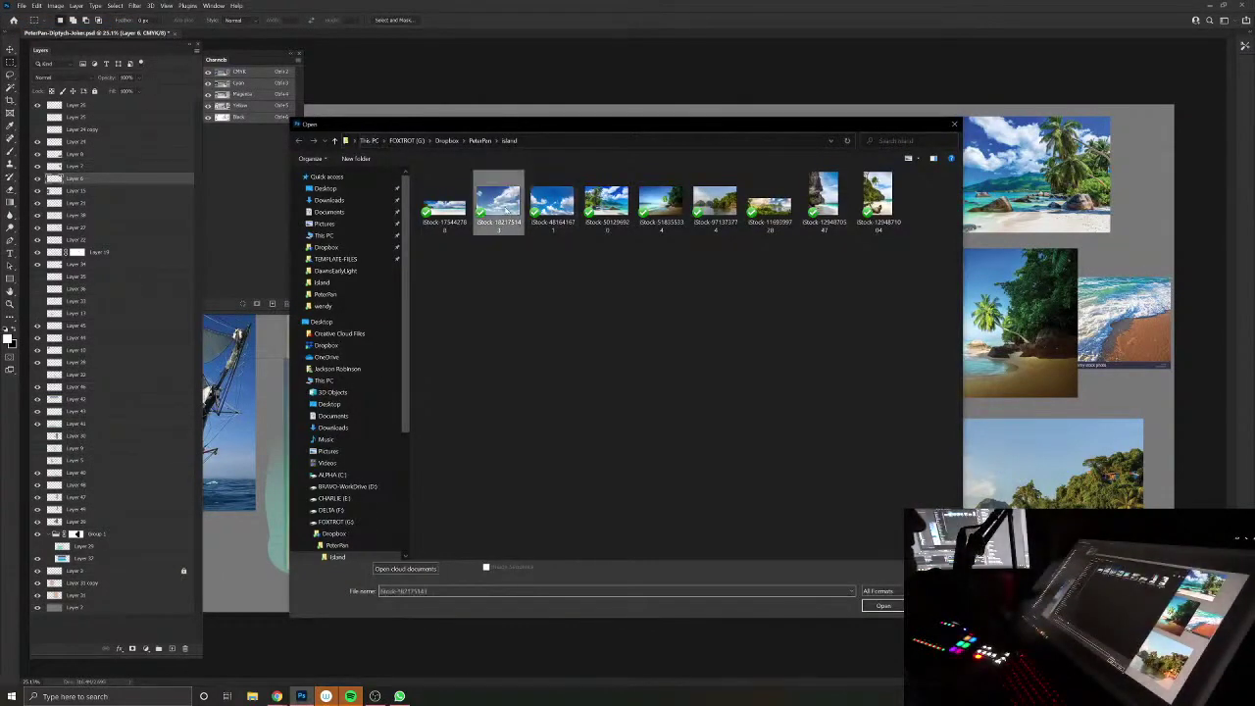
pyautogui.click(883, 604)
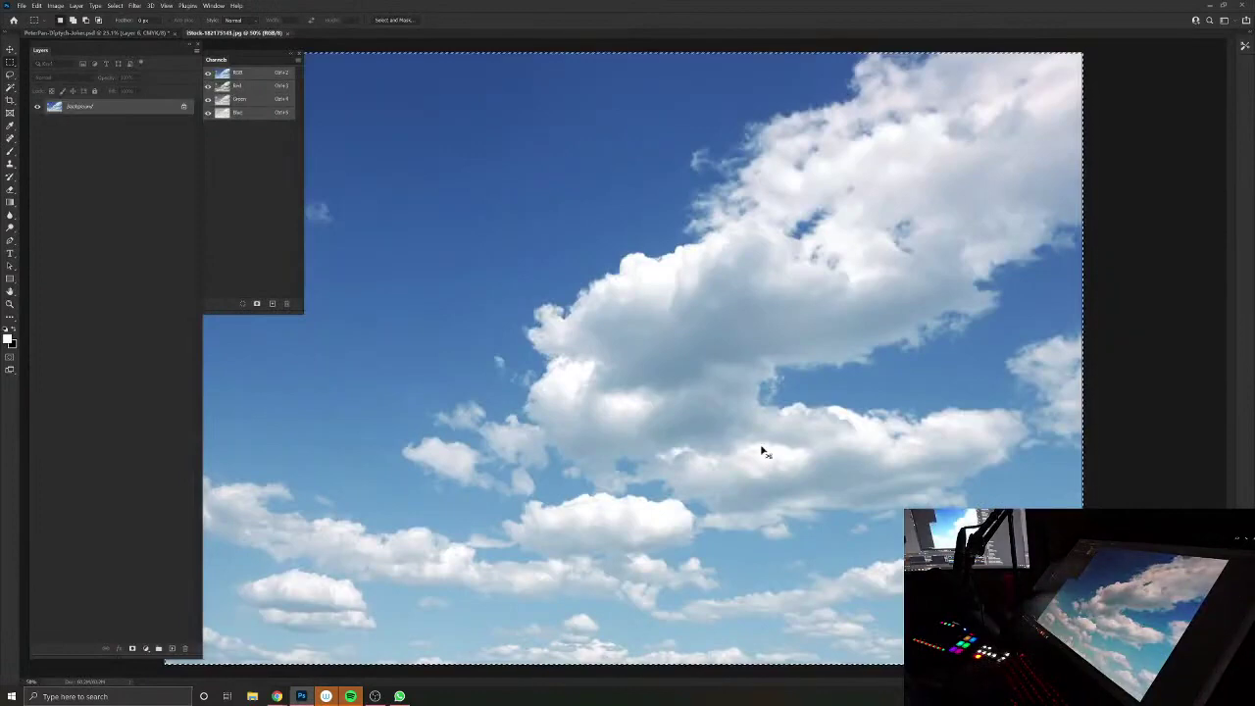
pyautogui.click(288, 33)
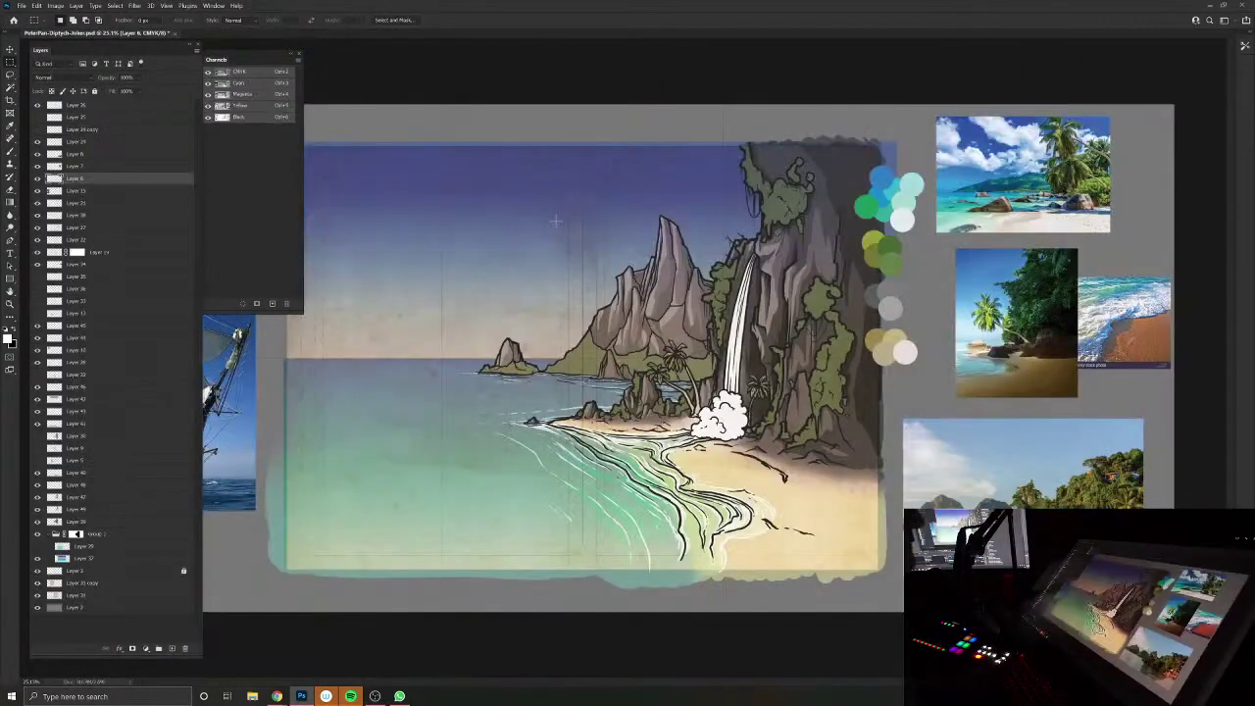
# Step: Paste the copied cloud photo into the island illustration and move it up so its lower edge meets the sea horizon
pyautogui.hotkey('ctrl', 'v')
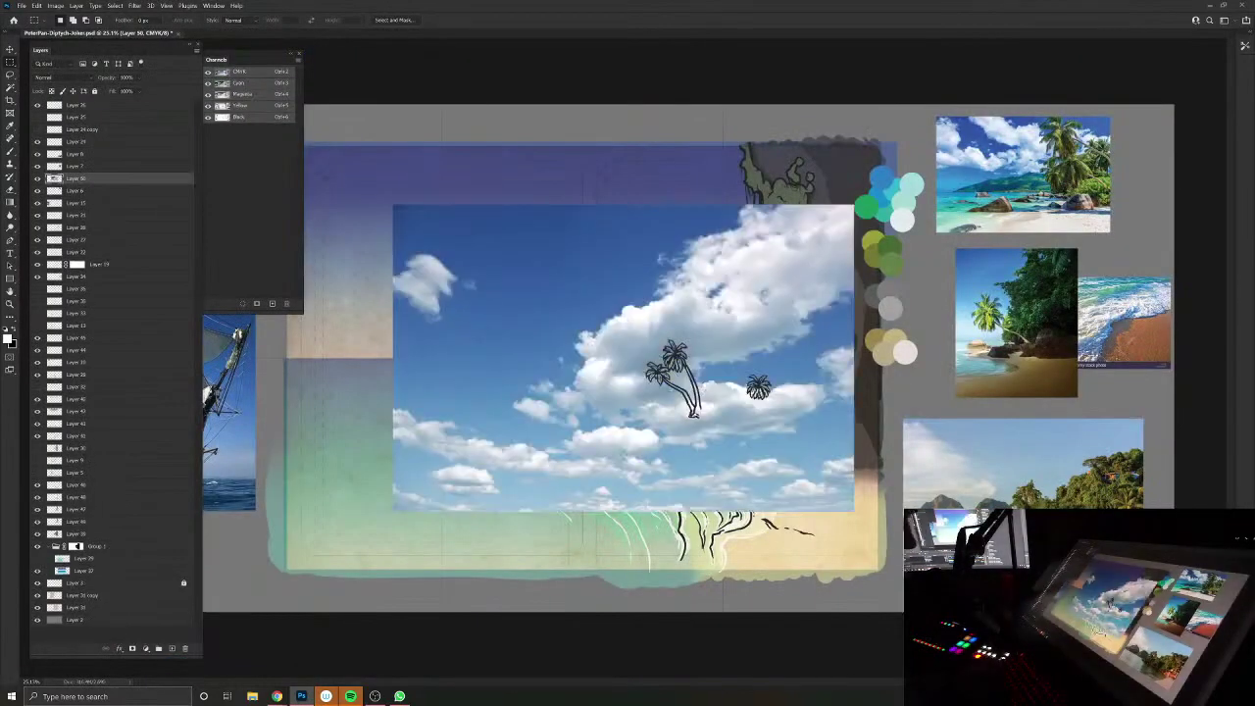
pyautogui.hotkey('ctrl', 't')
pyautogui.moveTo(602, 490); pyautogui.dragTo(566, 336)
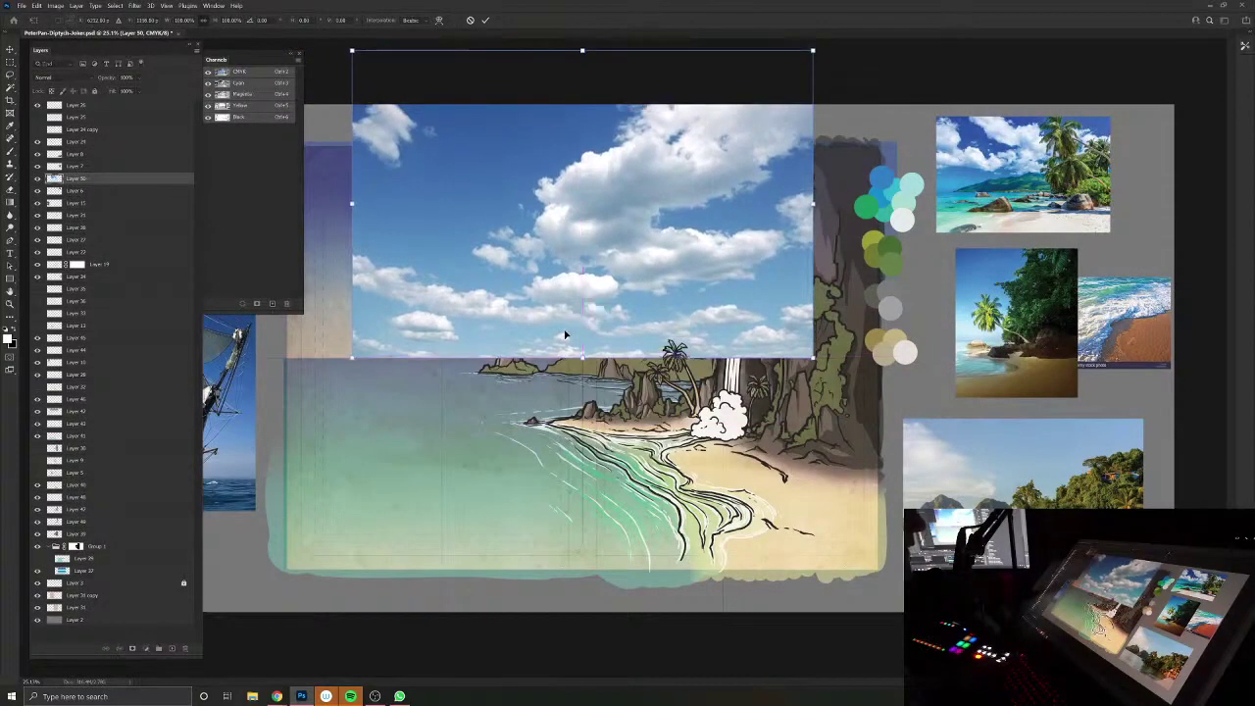
pyautogui.press('Return')
# Step: Flip the pasted cloud photo horizontally
pyautogui.scroll(-1, 608, 332)
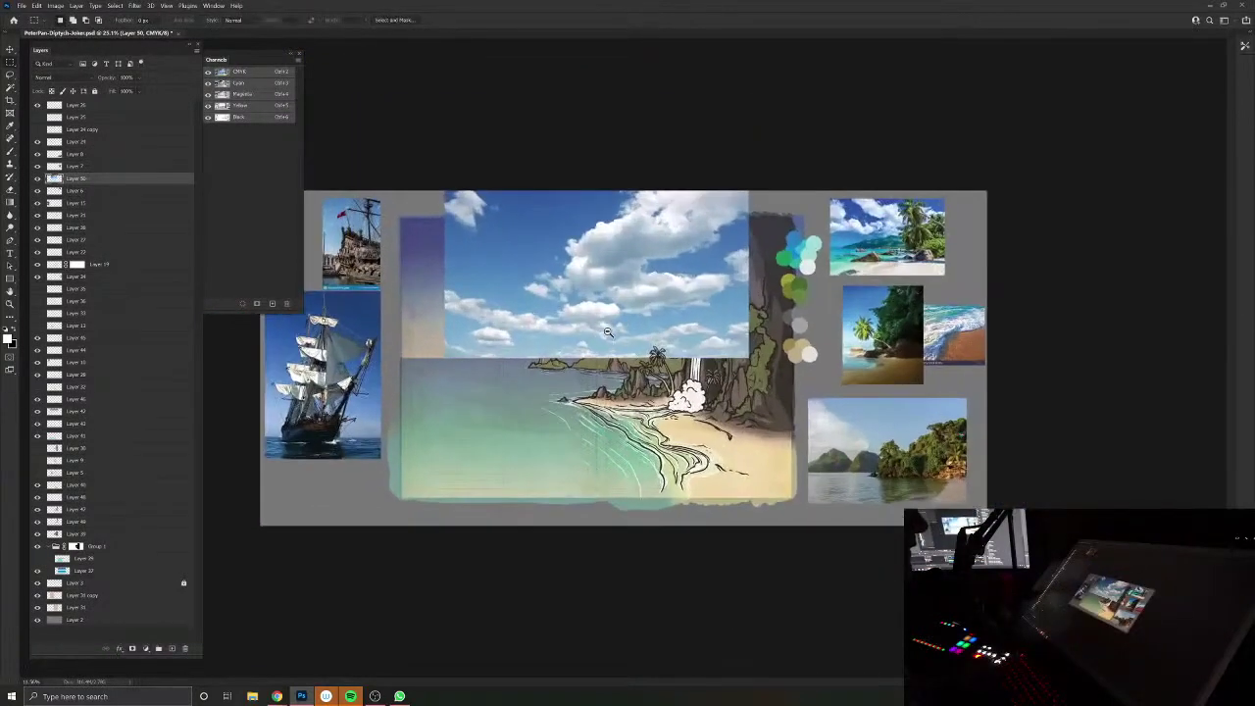
pyautogui.scroll(-1, 607, 332)
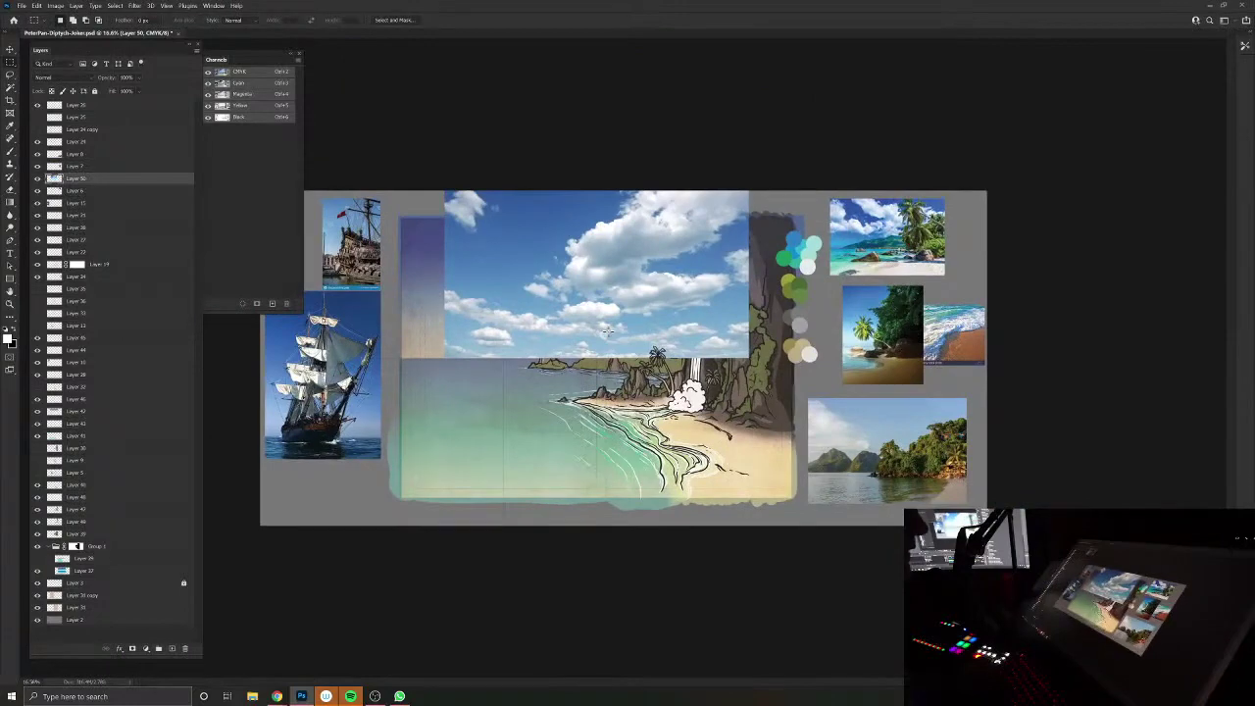
pyautogui.click(39, 6)
pyautogui.moveTo(69, 217)
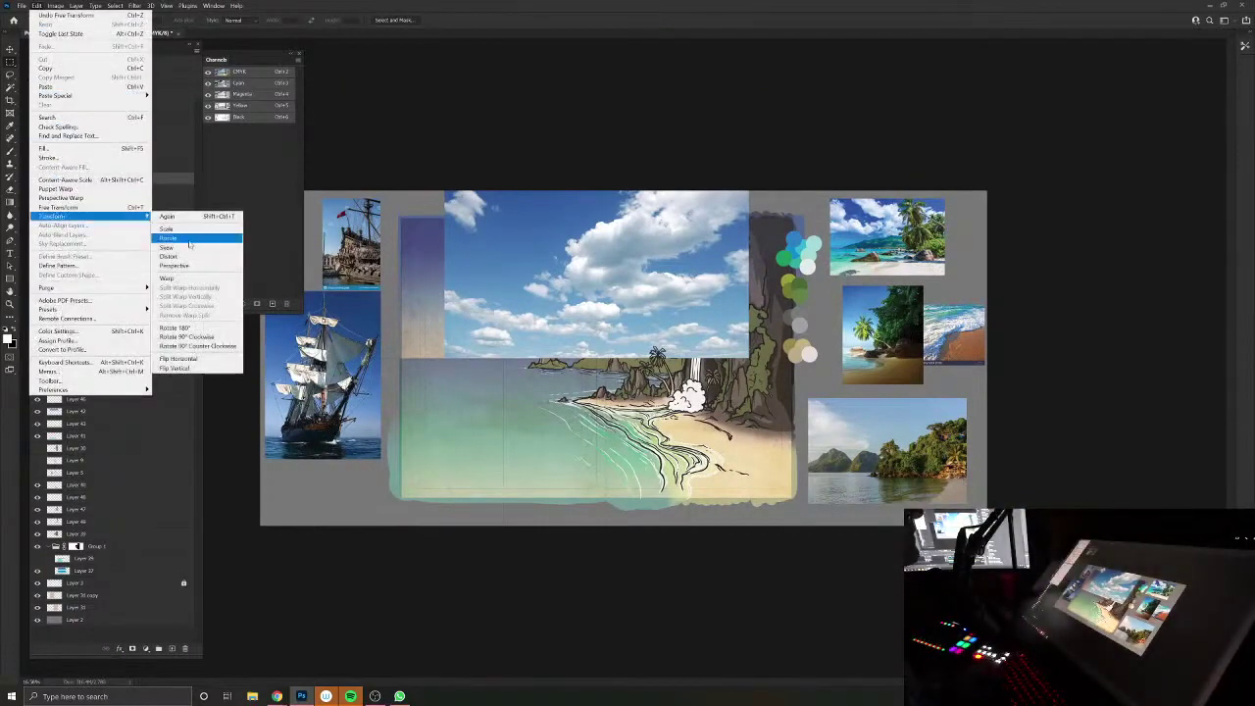
pyautogui.click(193, 360)
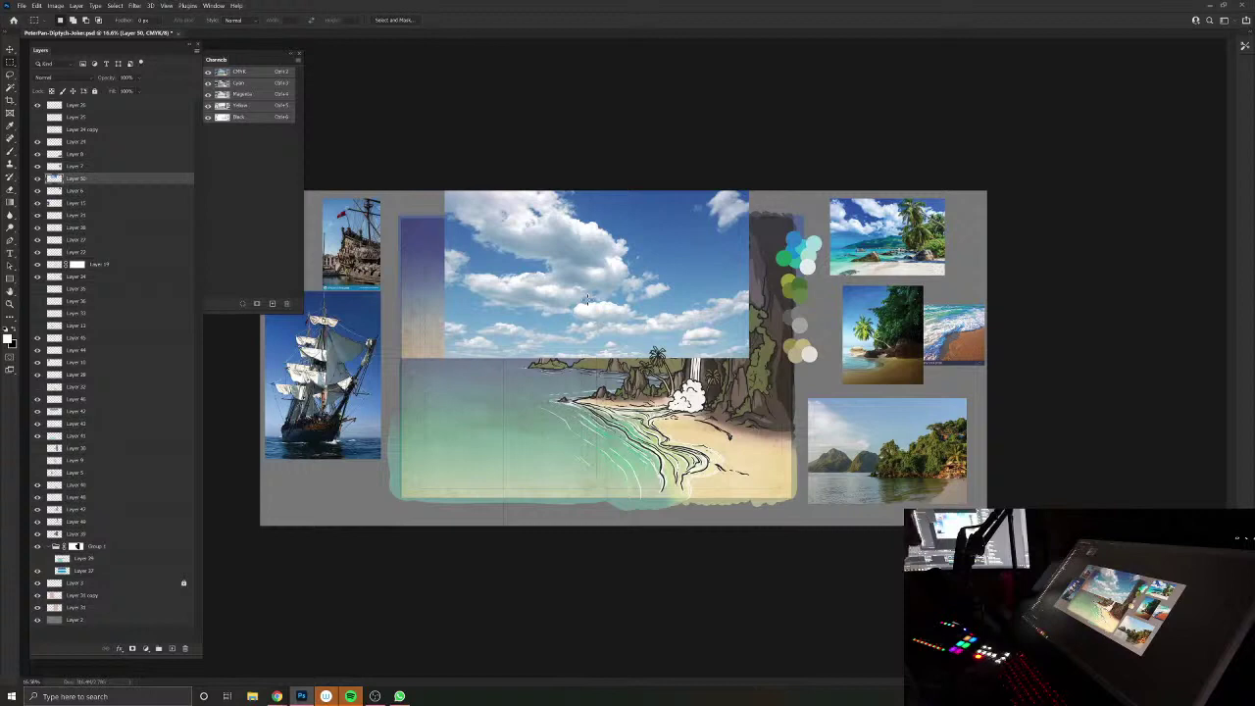
# Step: Align the cloud photo with the illustration's left edge along the horizon and stretch it slightly wider toward the cliff
pyautogui.press('v')
pyautogui.moveTo(587, 299); pyautogui.dragTo(509, 317)
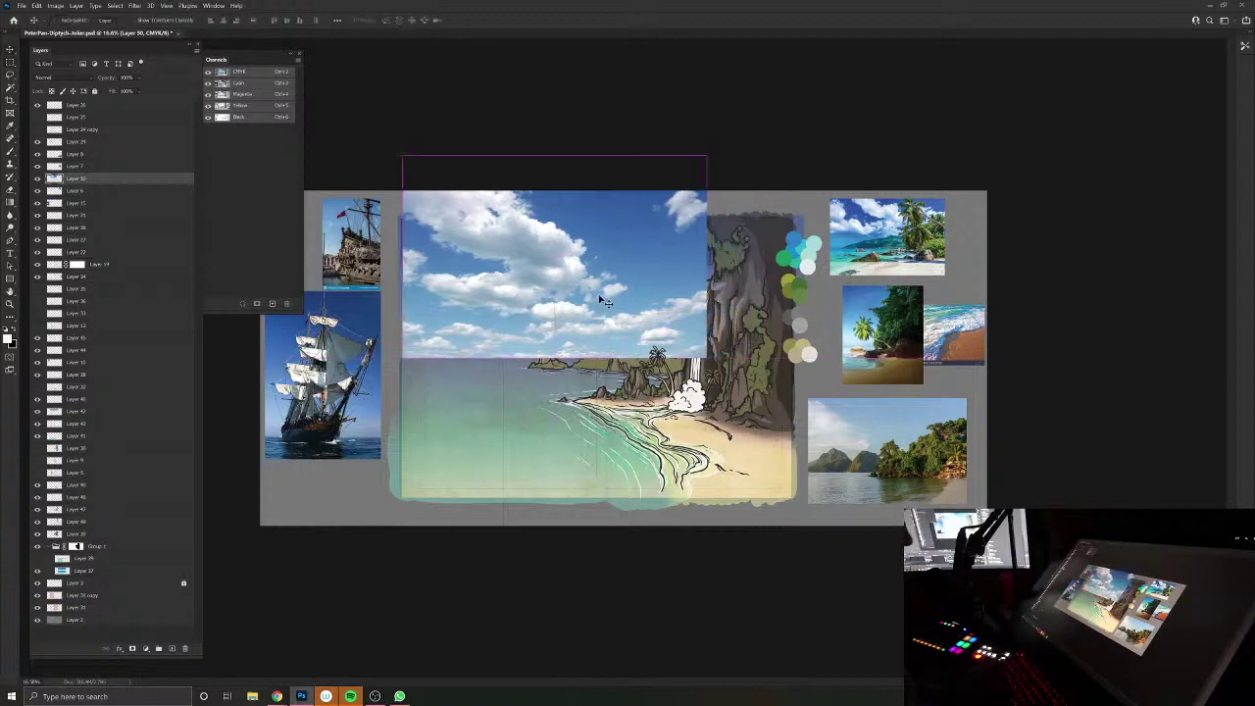
pyautogui.hotkey('ctrl', 't')
pyautogui.moveTo(707, 256); pyautogui.dragTo(719, 259)
pyautogui.press('Return')
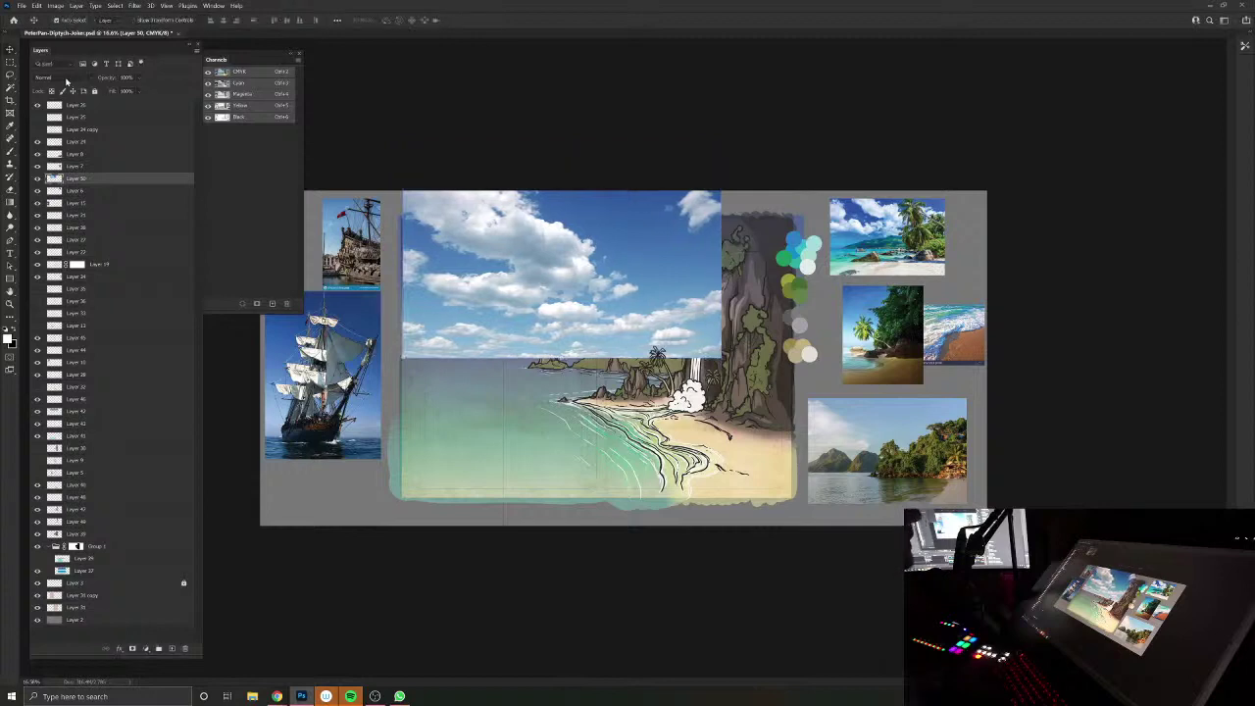
# Step: Set the cloud photo layer's blend mode to Overlay, then hide the layer
pyautogui.click(59, 77)
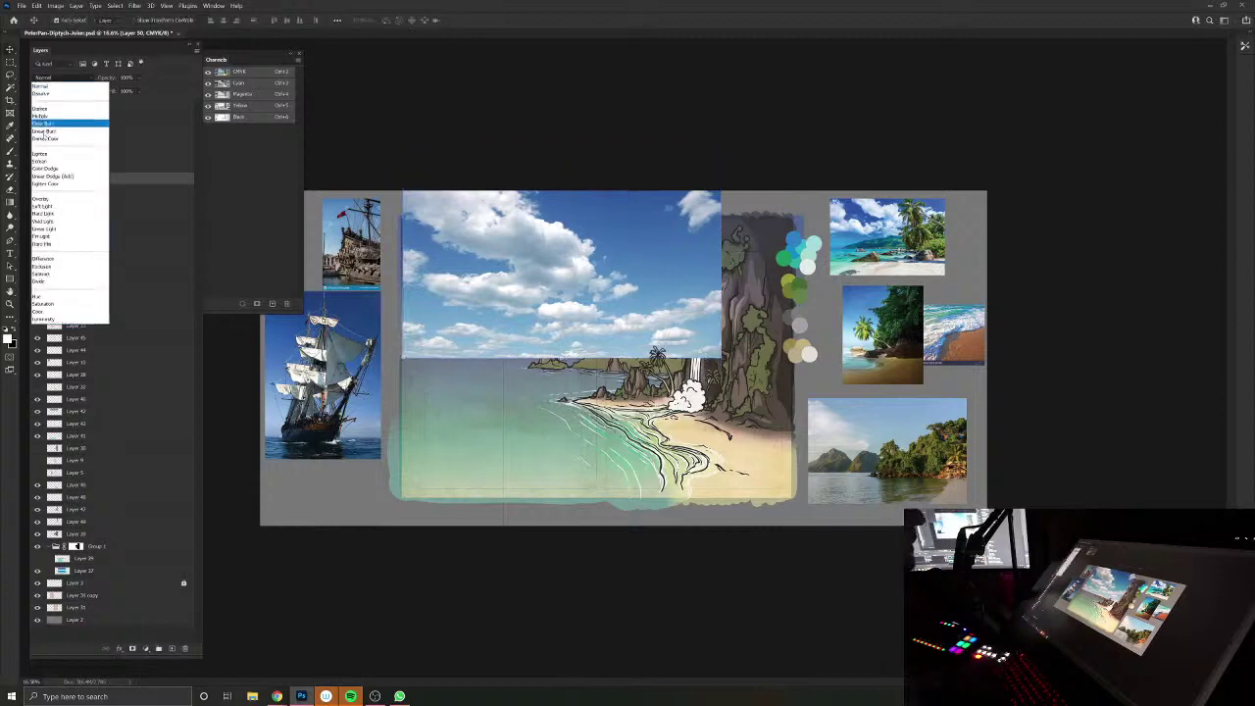
pyautogui.click(50, 200)
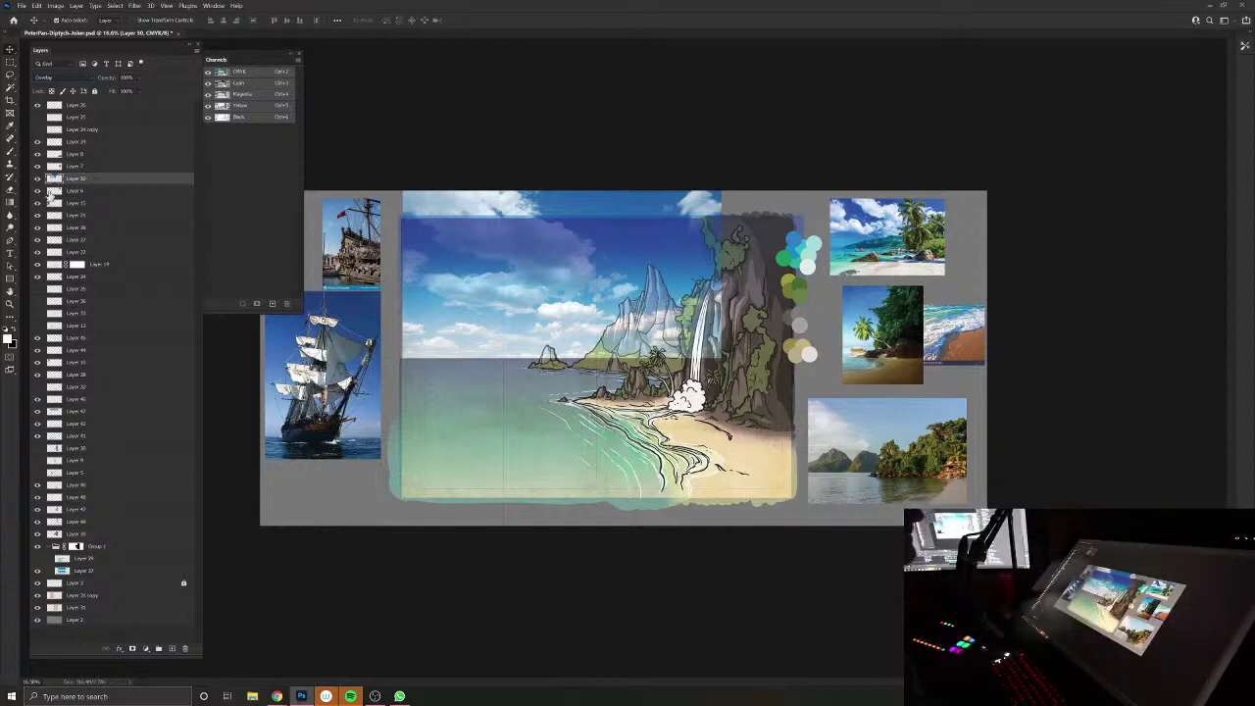
pyautogui.click(38, 179)
pyautogui.hotkey('ctrl', '+')
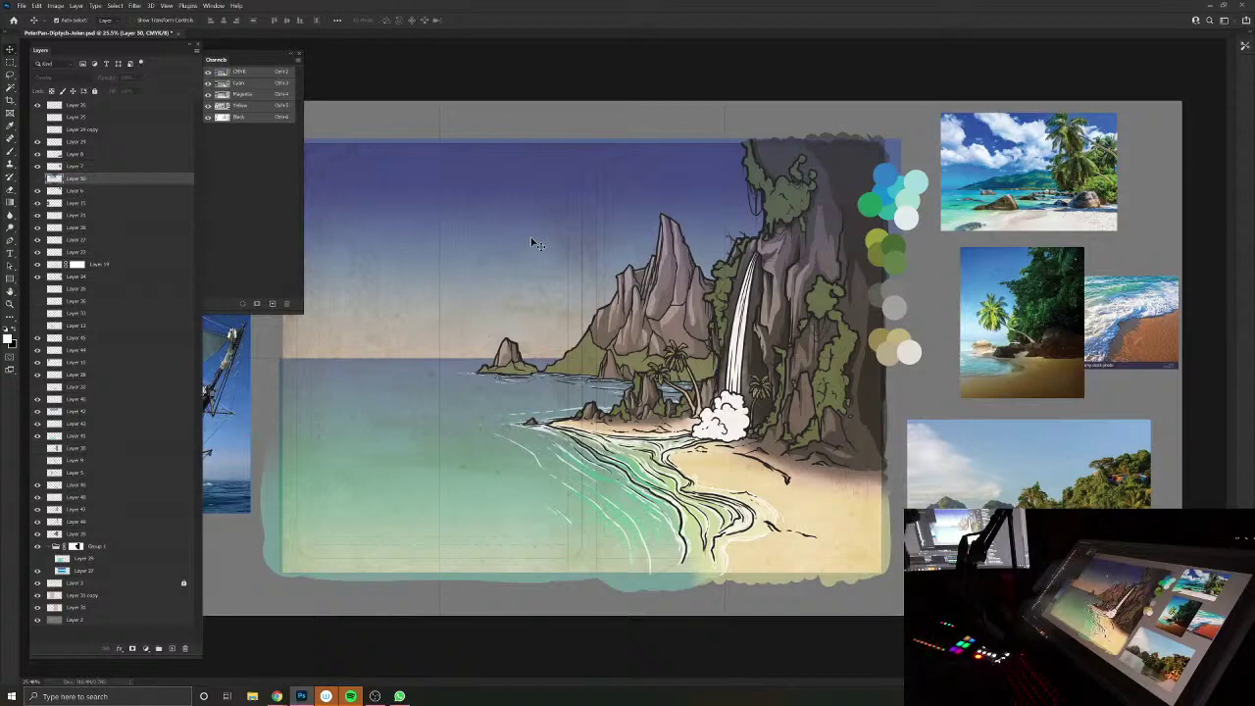
# Step: Switch to iStock in the browser and search the stock photos for "ocean water"
pyautogui.moveTo(277, 695)
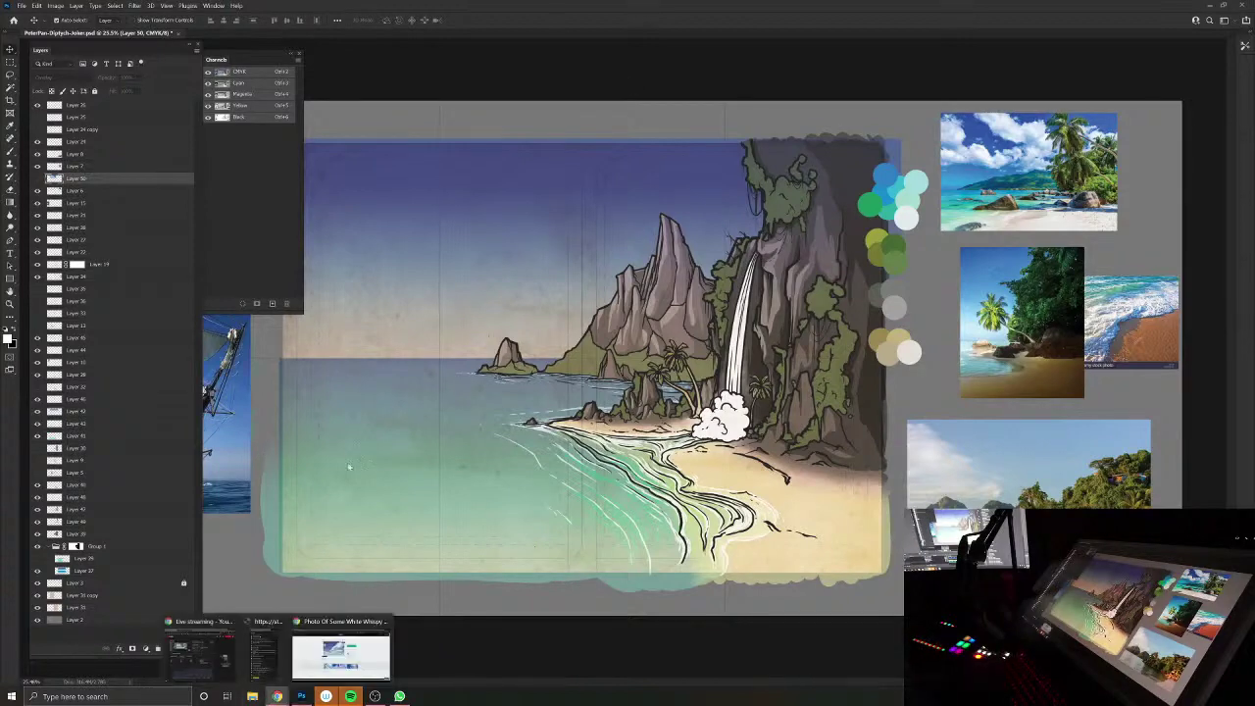
pyautogui.click(337, 666)
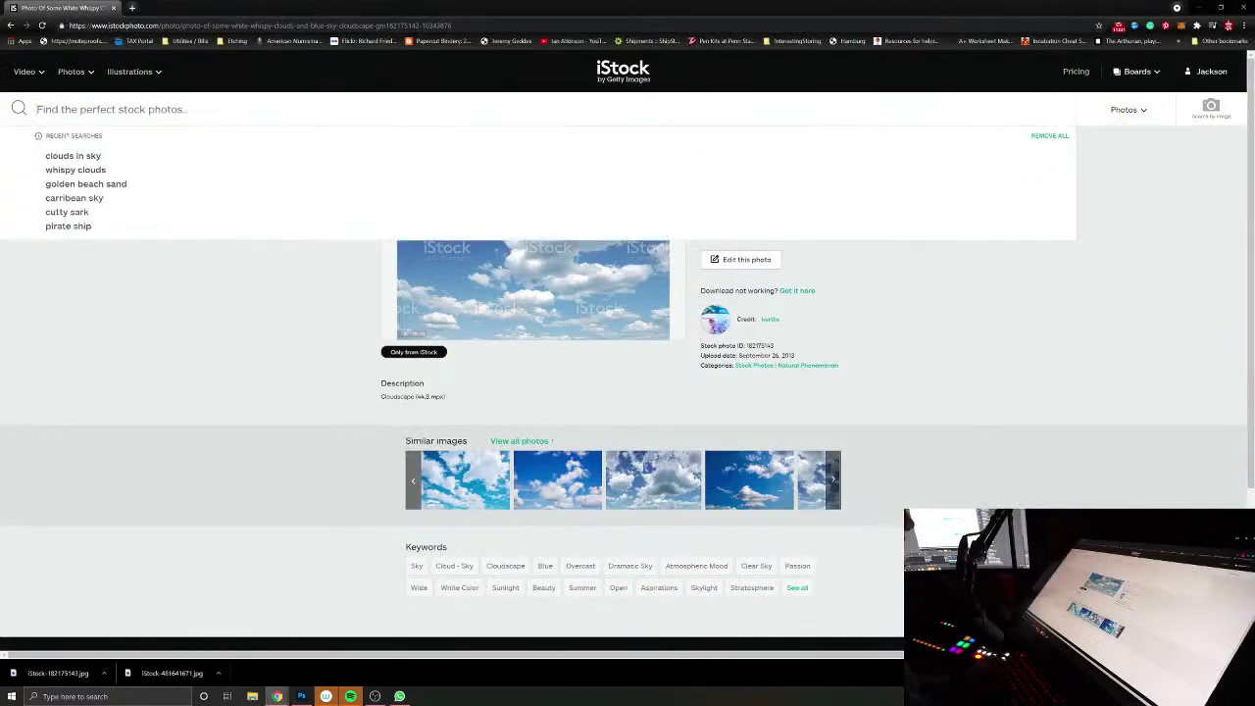
pyautogui.write('s')
pyautogui.press('BackSpace')
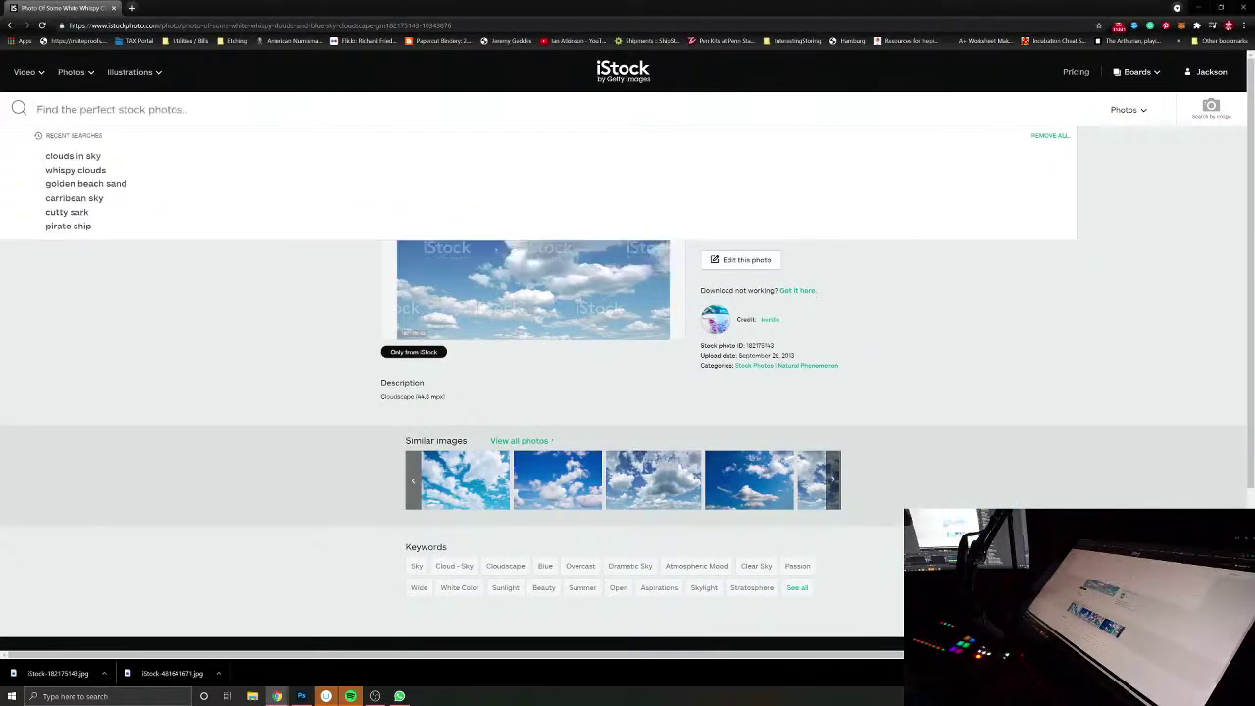
pyautogui.write('ocean')
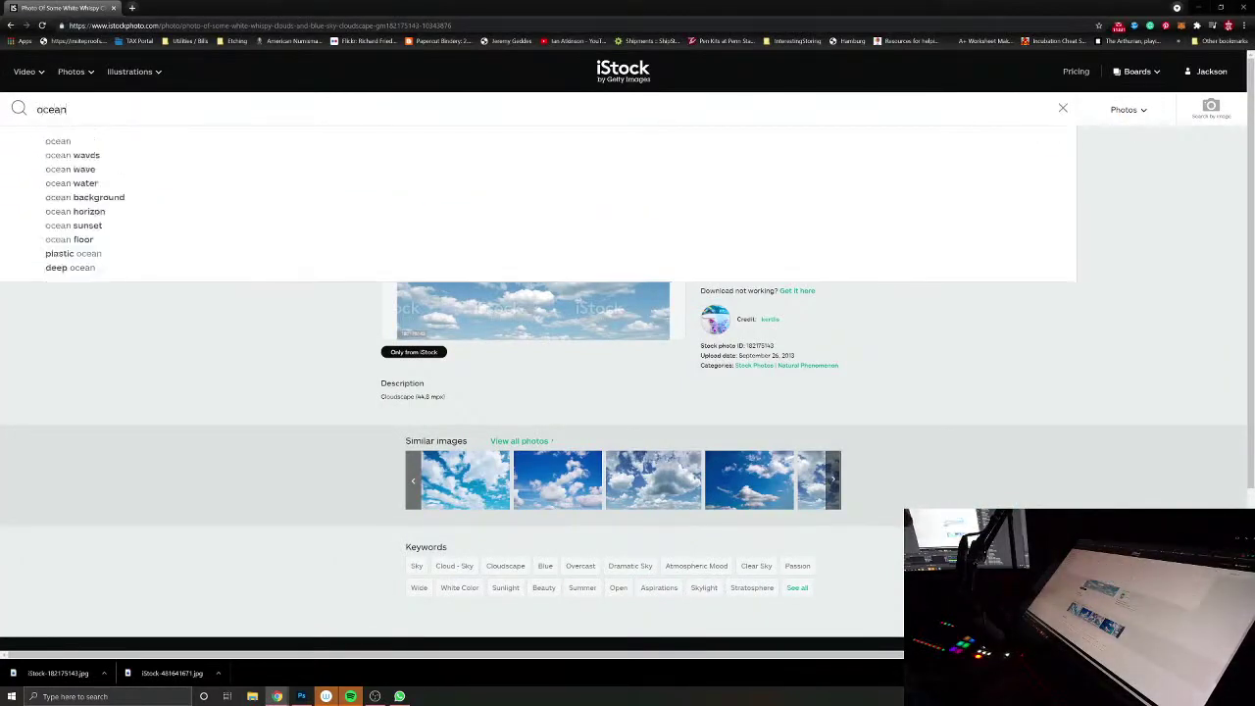
pyautogui.press('Down')
pyautogui.press('Down')
pyautogui.press('Down')
pyautogui.press('Down')
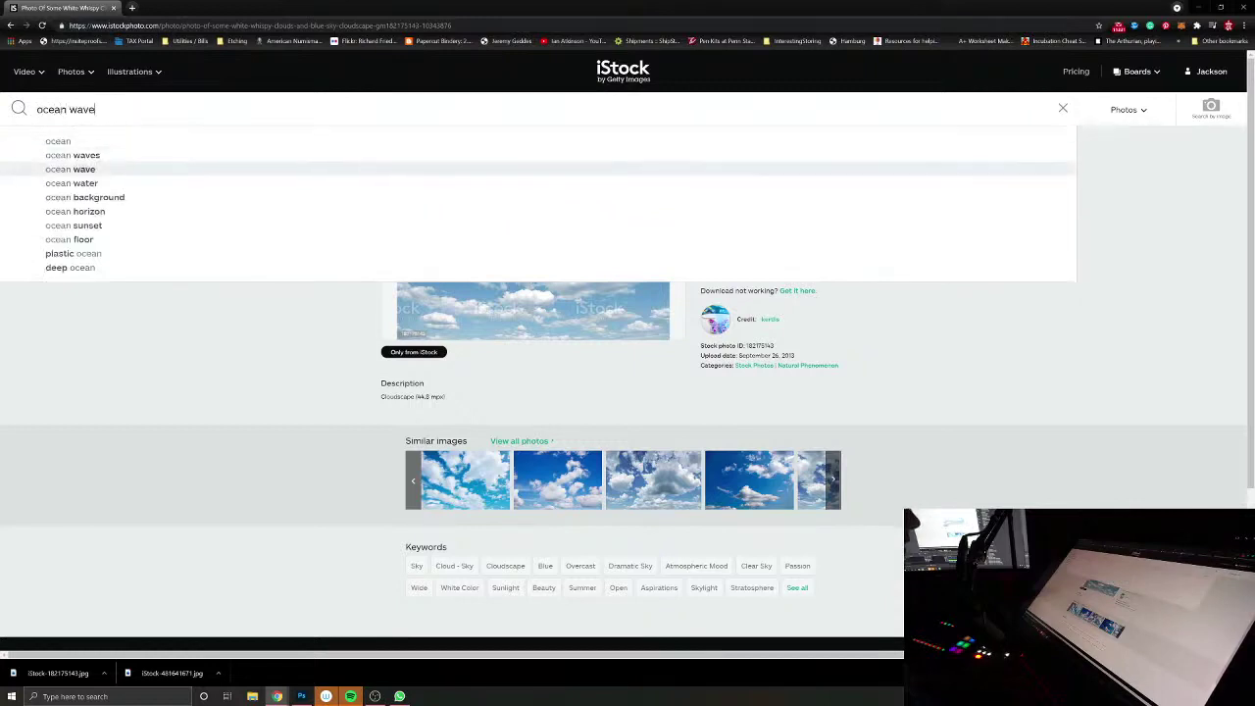
pyautogui.press('Return')
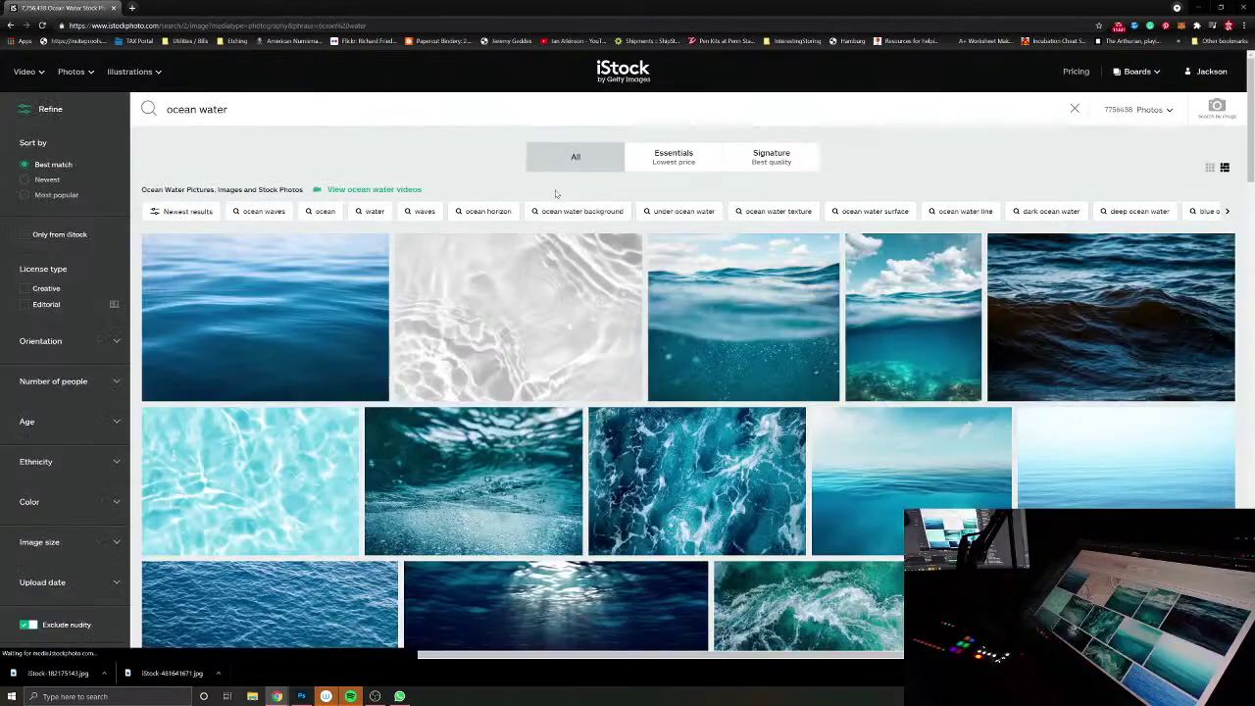
# Step: Open the "Blue open sea" stock photo from the ocean water results, view it enlarged and return to the results
pyautogui.scroll(-3, 812, 385)
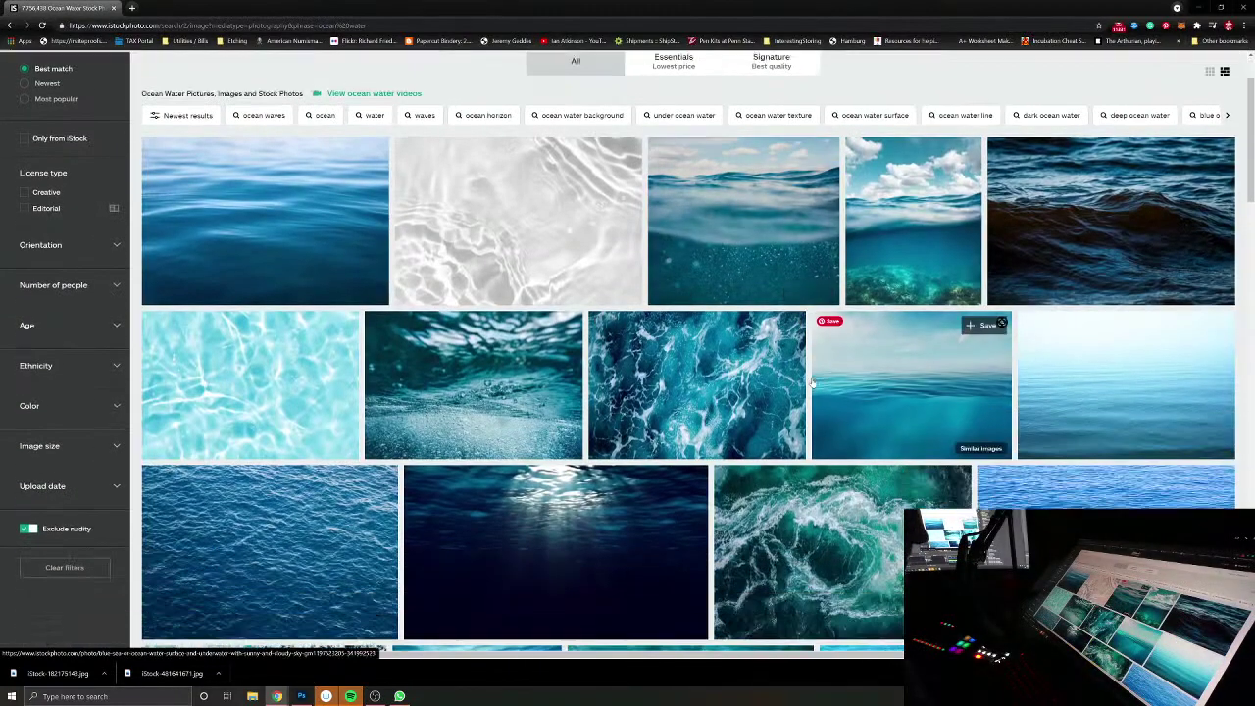
pyautogui.scroll(-2, 812, 382)
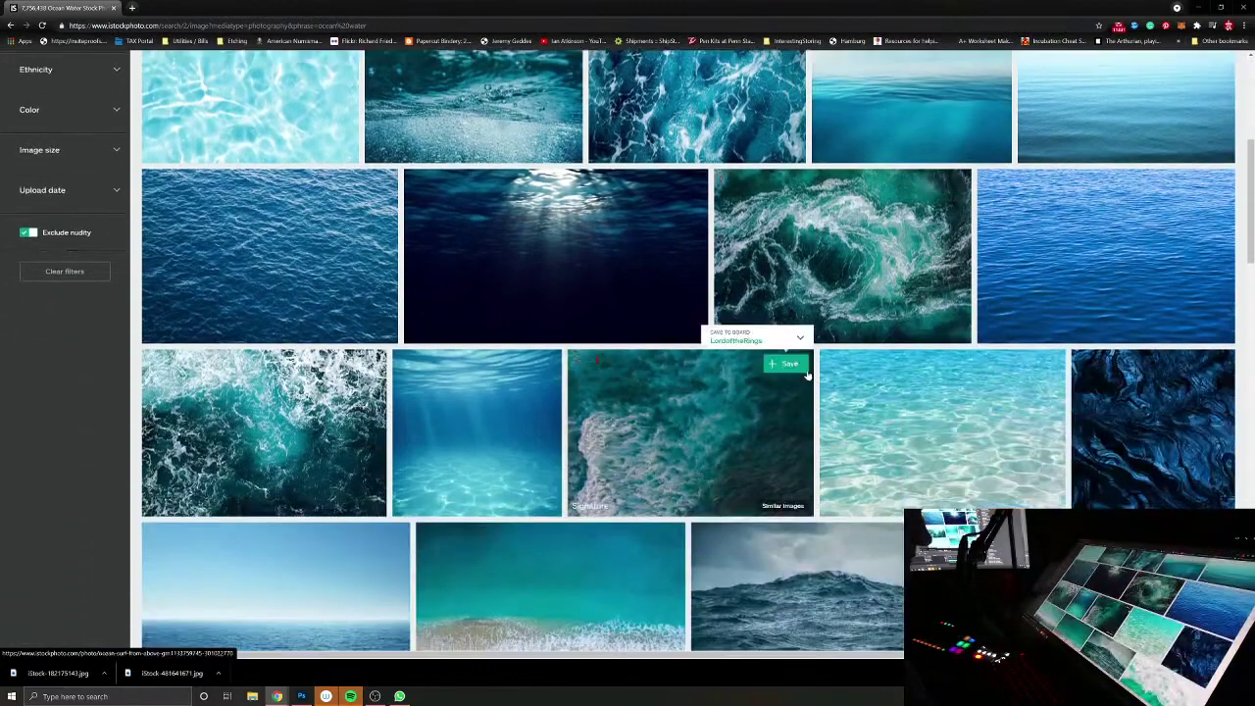
pyautogui.scroll(-1, 810, 373)
pyautogui.scroll(-1, 807, 374)
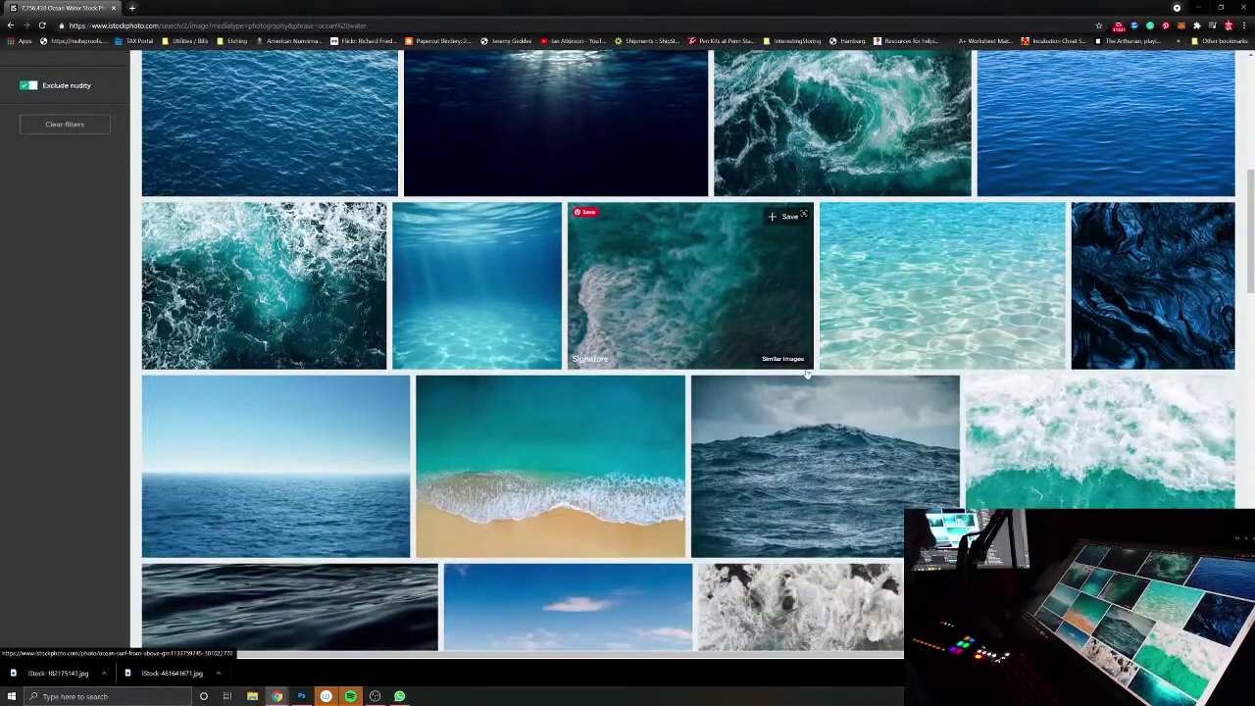
pyautogui.scroll(-2, 806, 374)
pyautogui.click(268, 346)
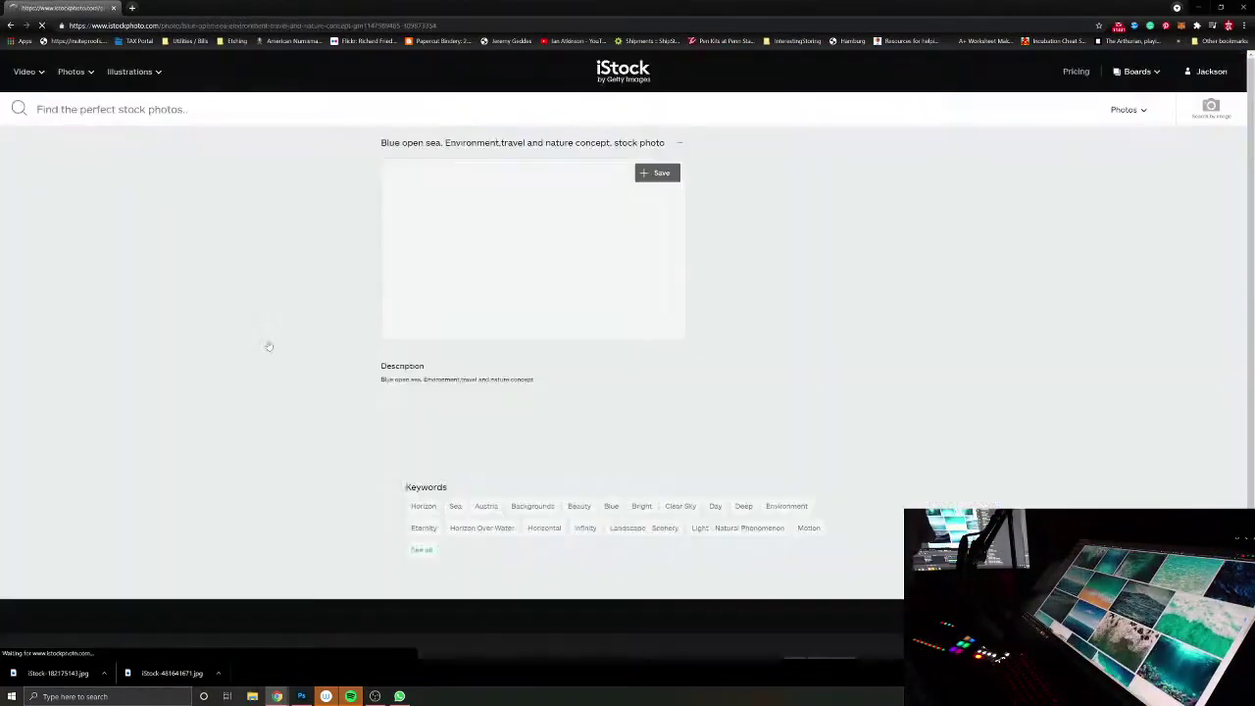
pyautogui.click(544, 252)
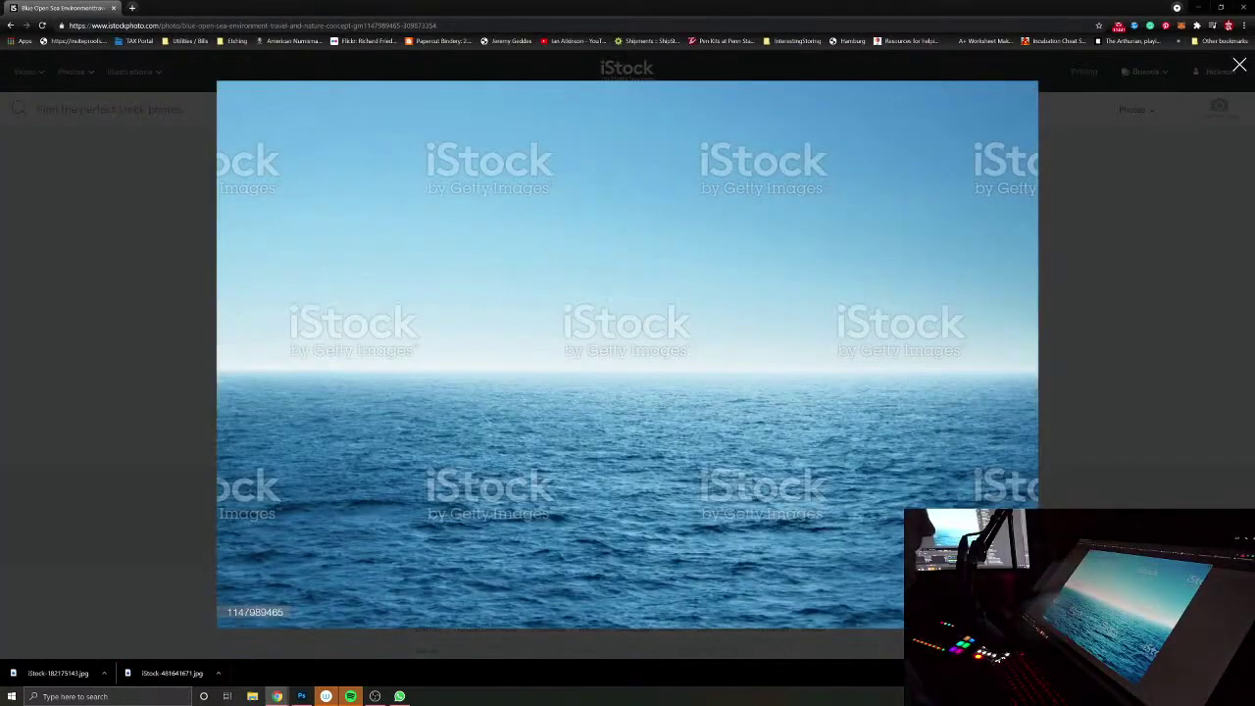
pyautogui.click(11, 26)
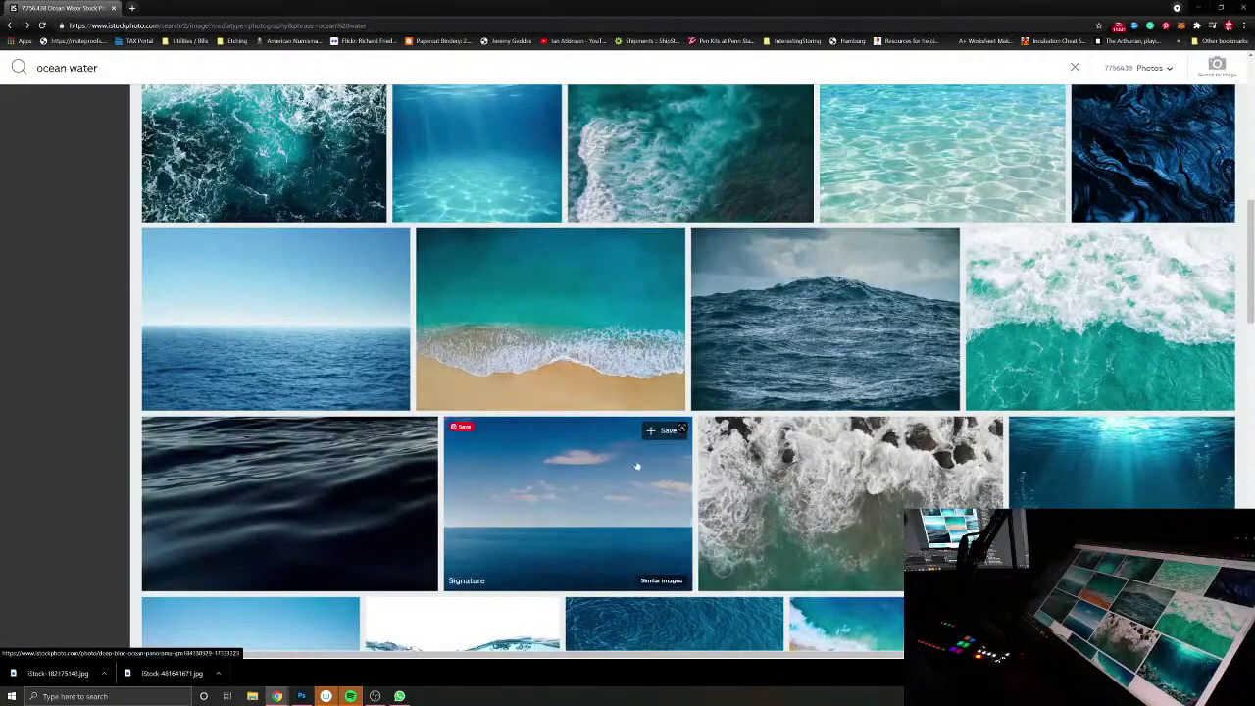
# Step: Examine the first page of "ocean water" results for a sea-surface photo that suits the illustration's water
pyautogui.scroll(-2, 685, 459)
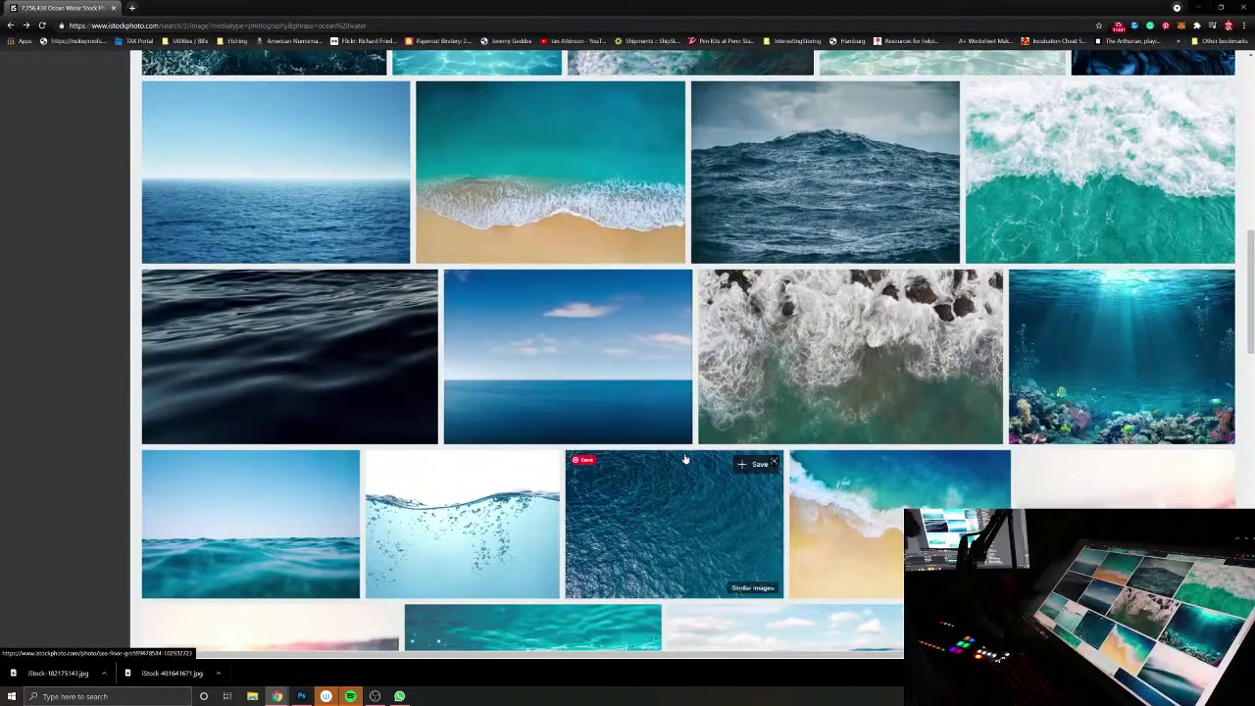
pyautogui.scroll(-1, 685, 459)
pyautogui.scroll(-4, 685, 455)
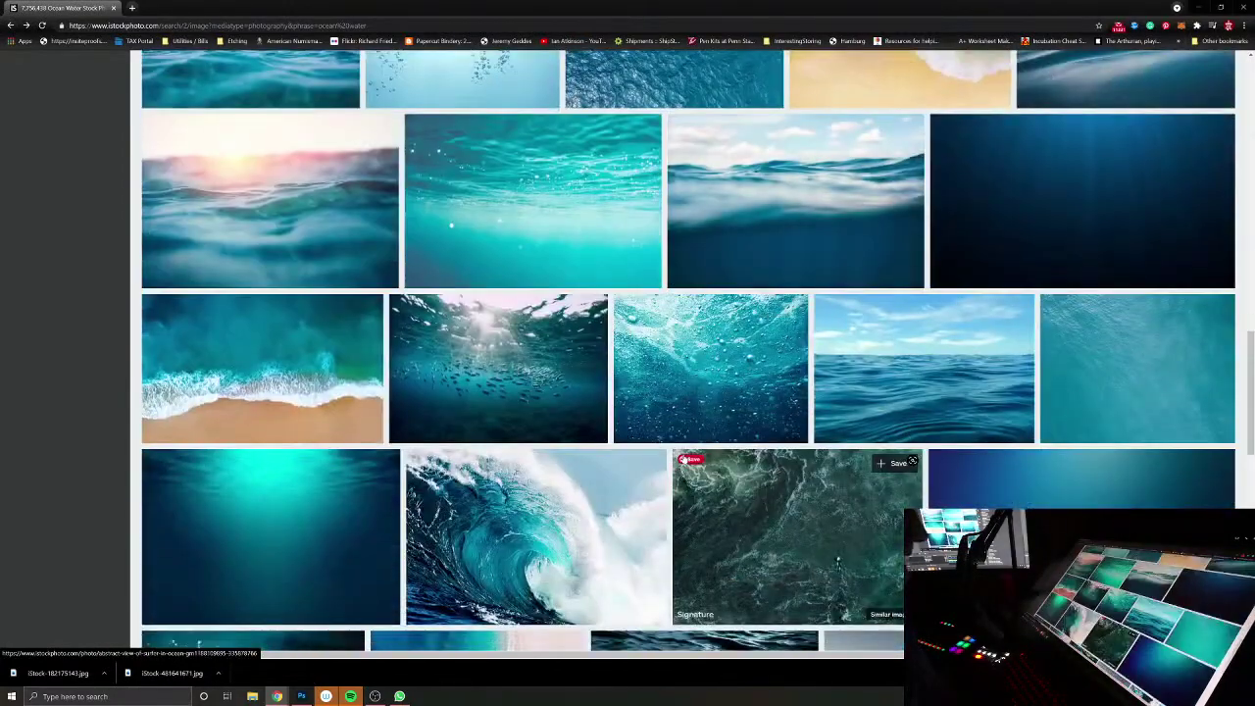
pyautogui.scroll(-3, 683, 458)
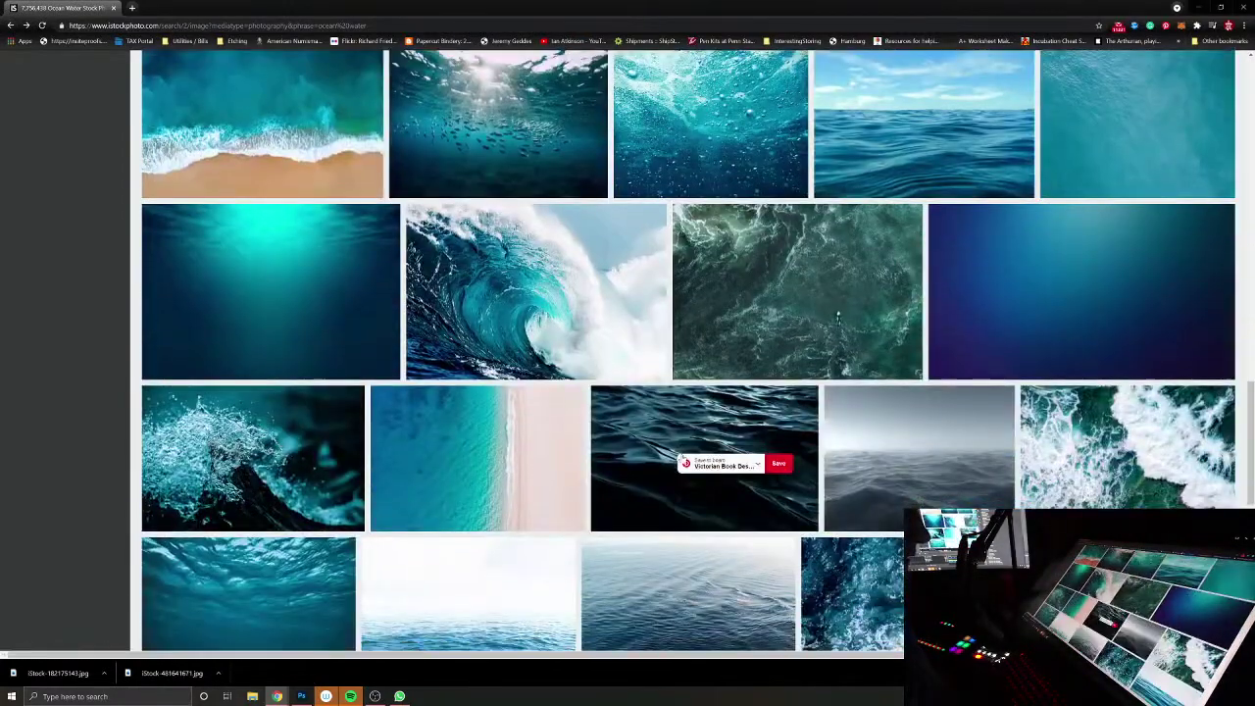
pyautogui.scroll(3, 713, 459)
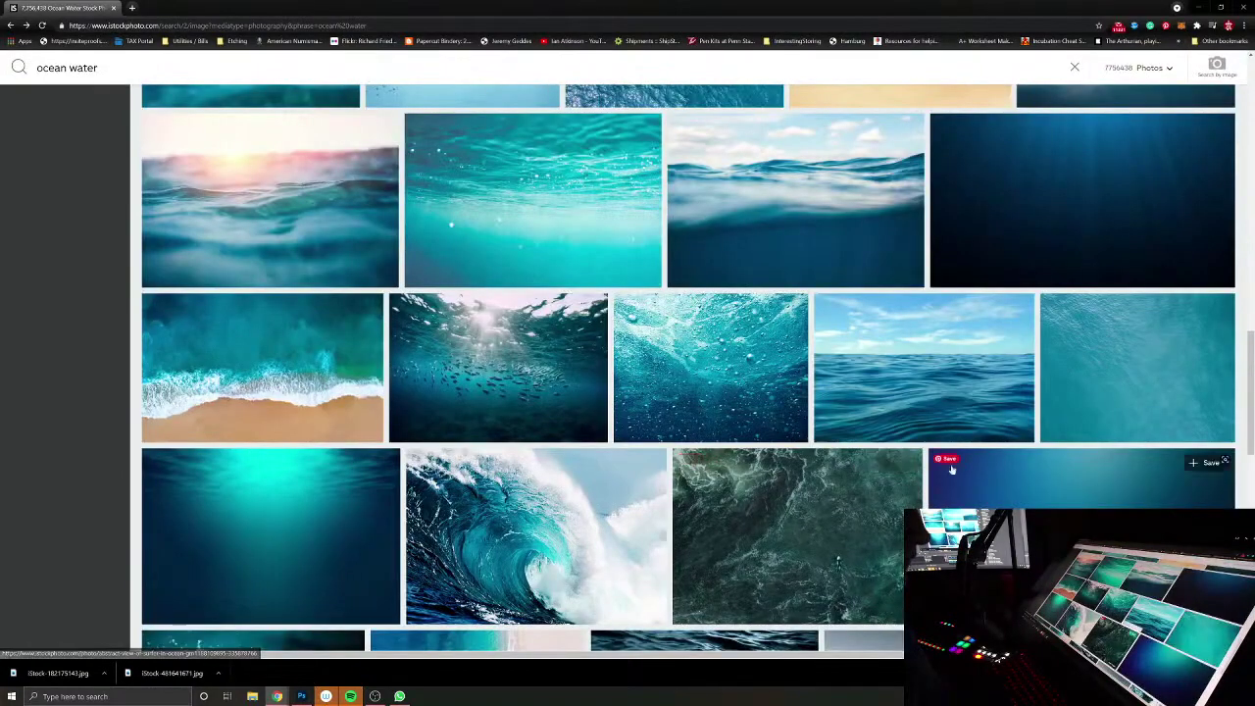
pyautogui.scroll(-3, 987, 506)
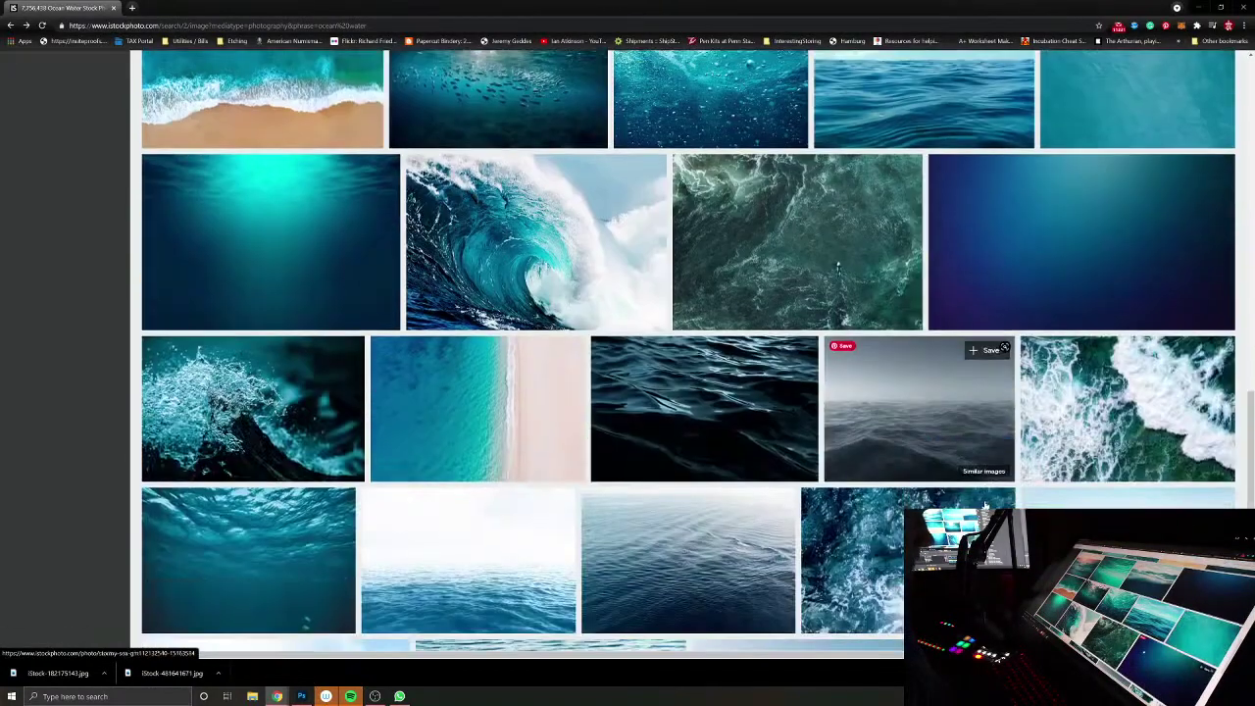
pyautogui.scroll(-3, 987, 506)
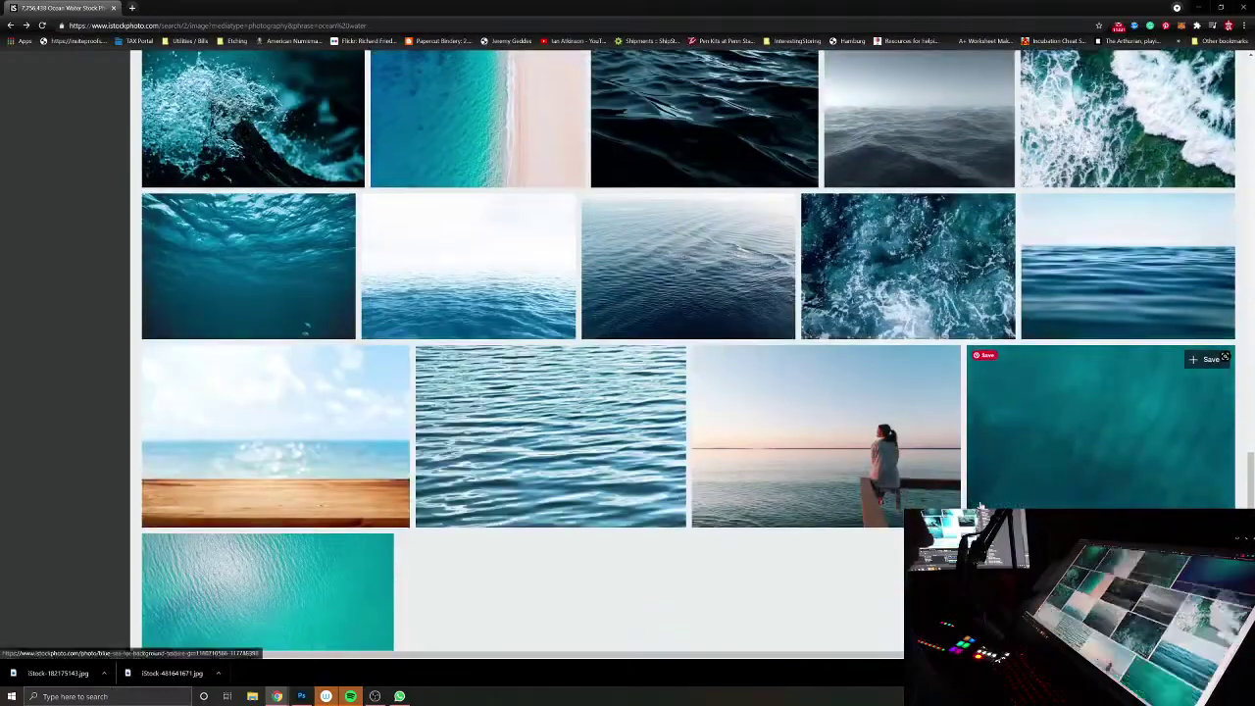
pyautogui.scroll(-2, 980, 506)
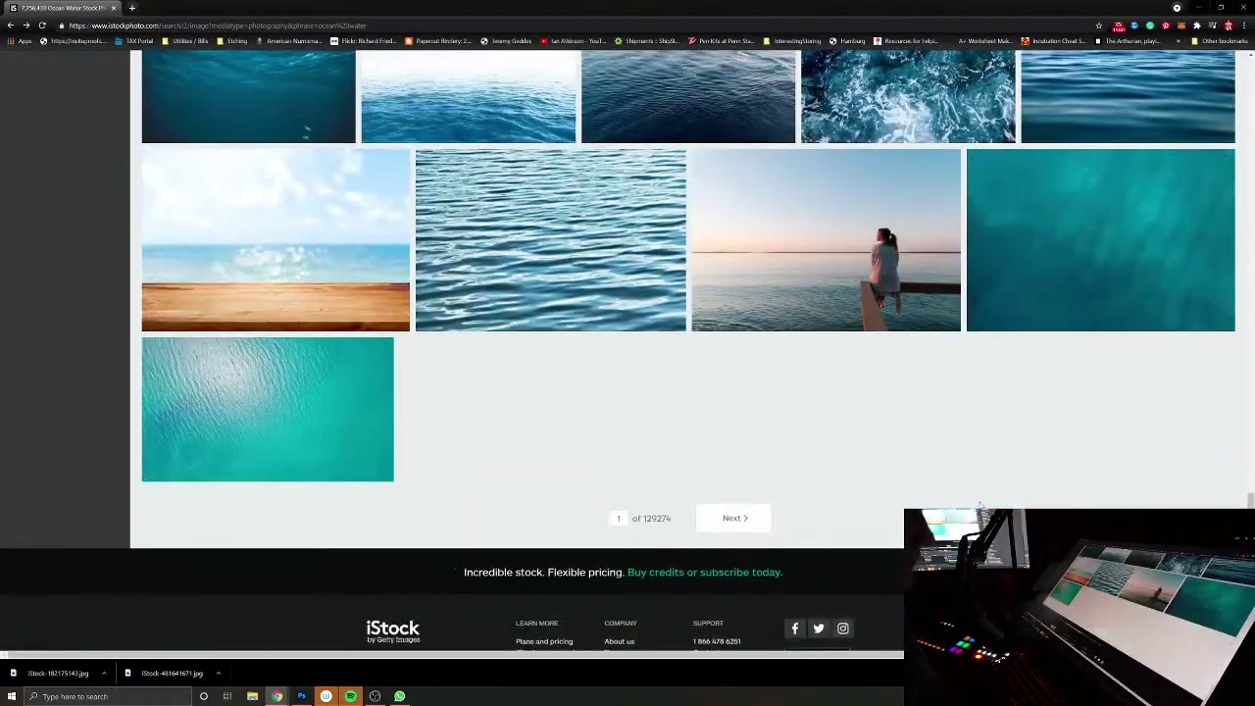
pyautogui.scroll(15, 980, 506)
pyautogui.scroll(10, 979, 507)
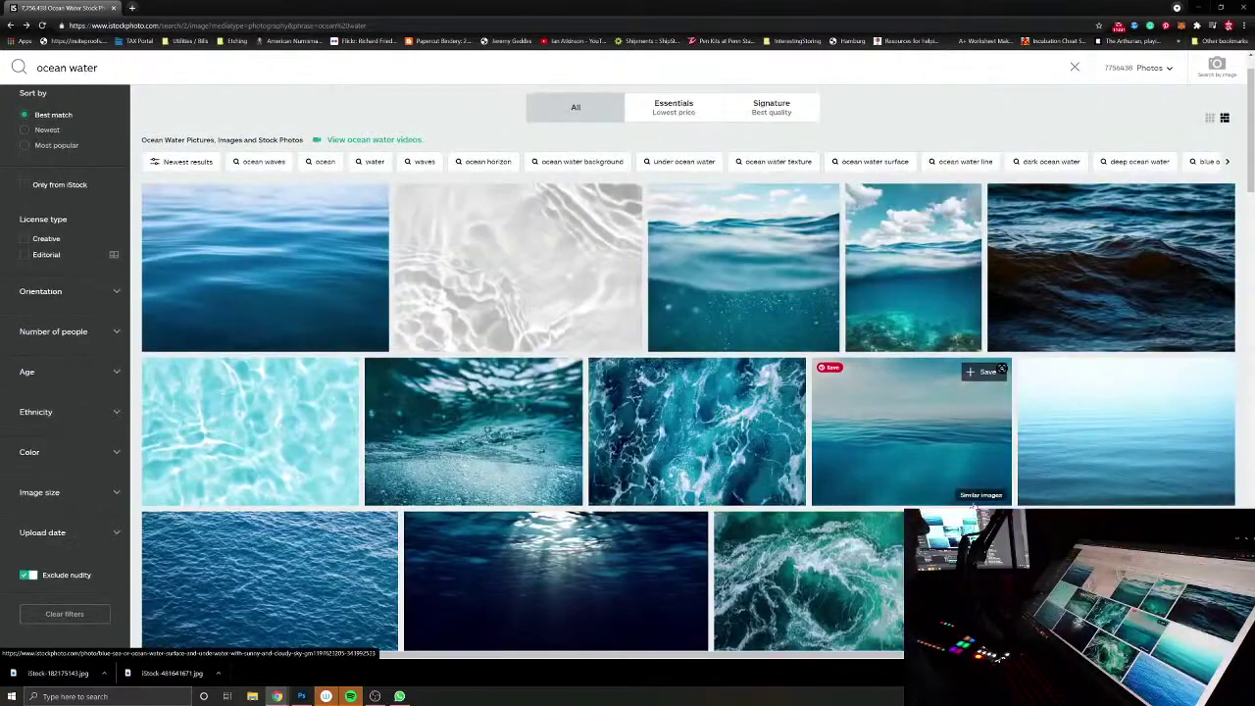
pyautogui.scroll(-3, 1055, 361)
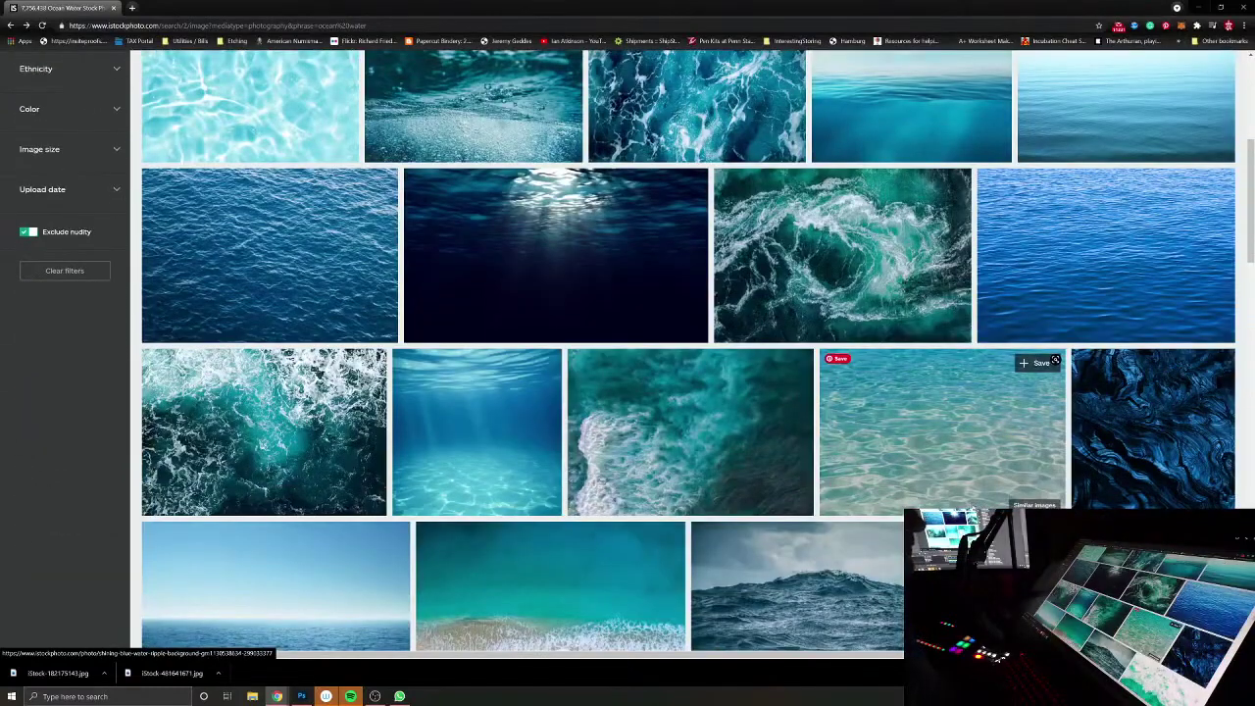
pyautogui.scroll(3, 818, 438)
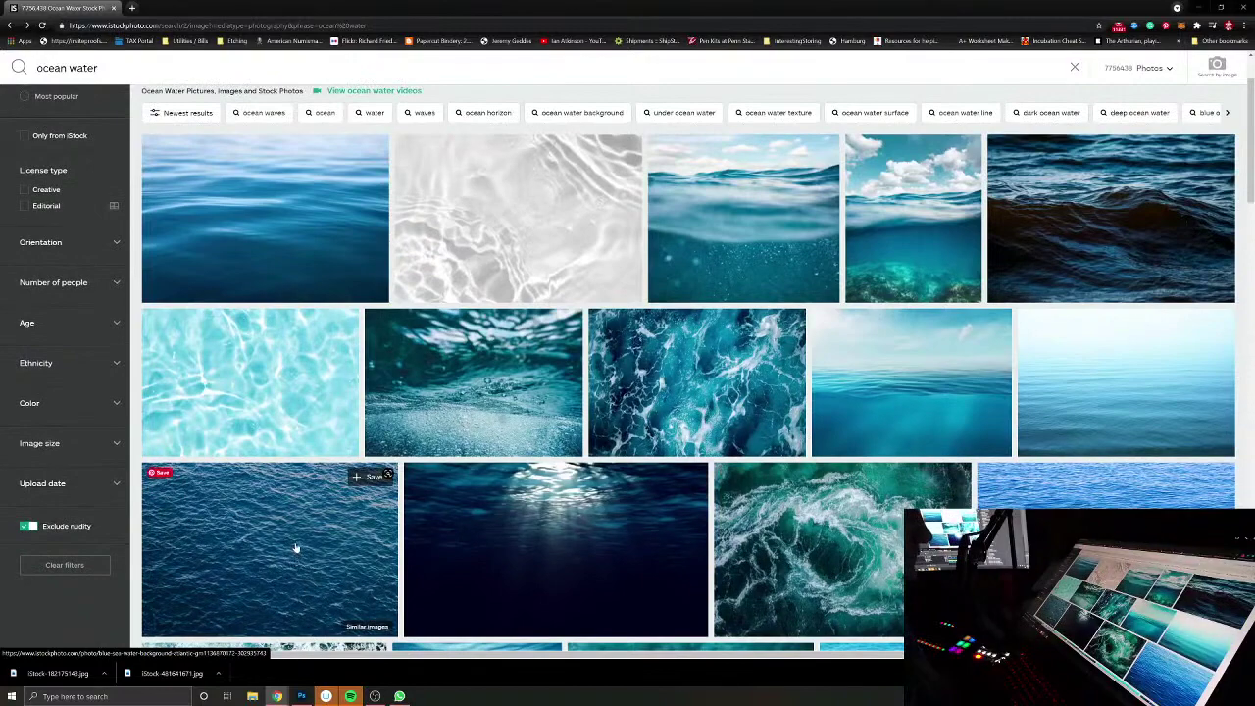
pyautogui.scroll(1, 918, 424)
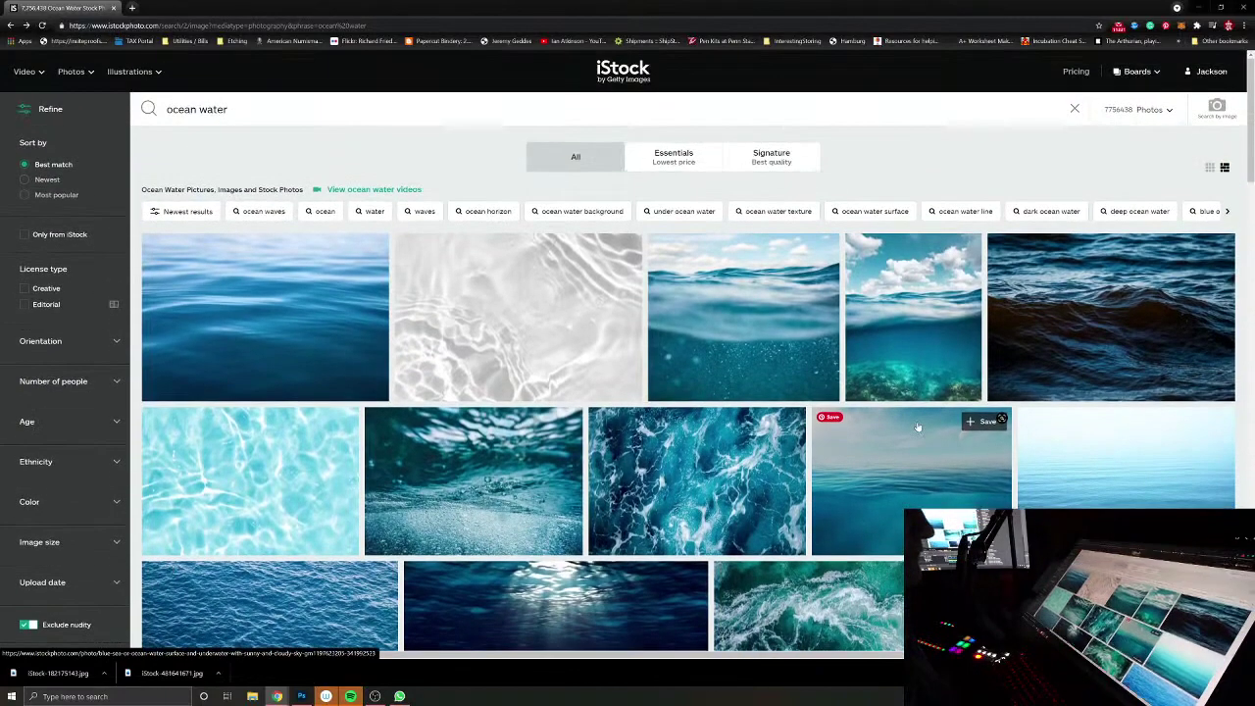
pyautogui.scroll(-2, 821, 509)
pyautogui.scroll(-1, 821, 508)
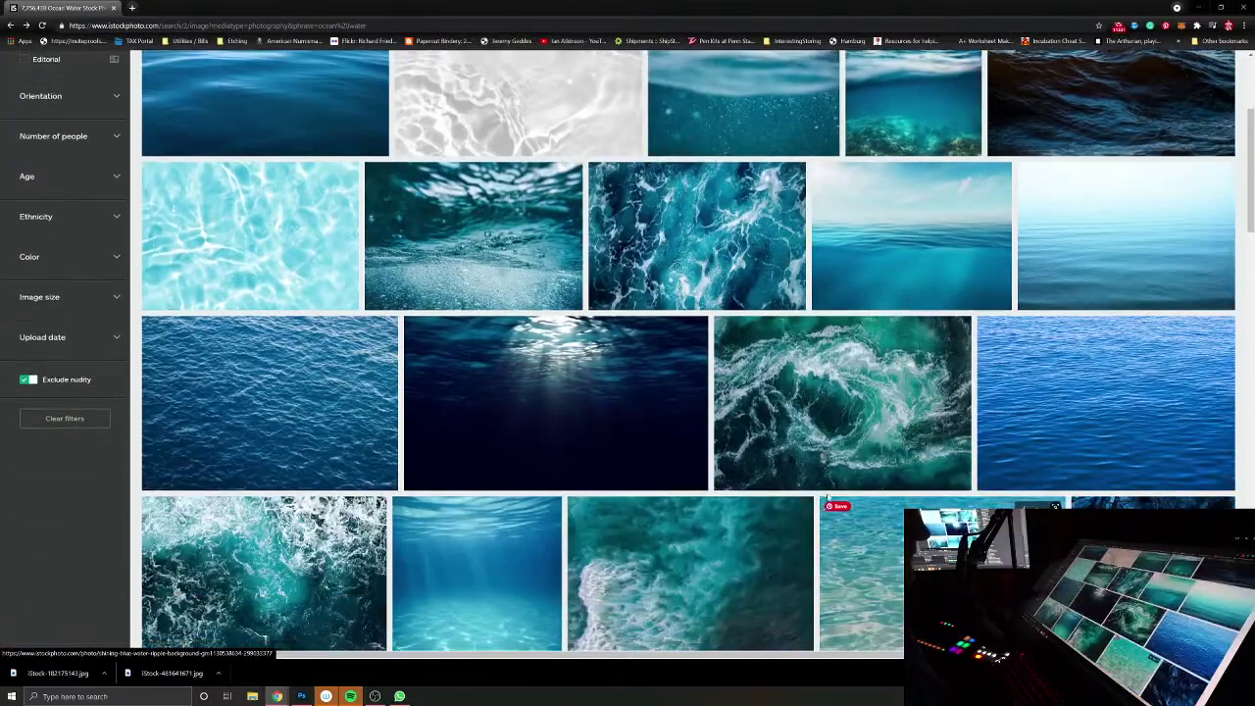
# Step: Open the "Blue ocean water with waves background" stock photo and look through all photos similar to it
pyautogui.click(1113, 384)
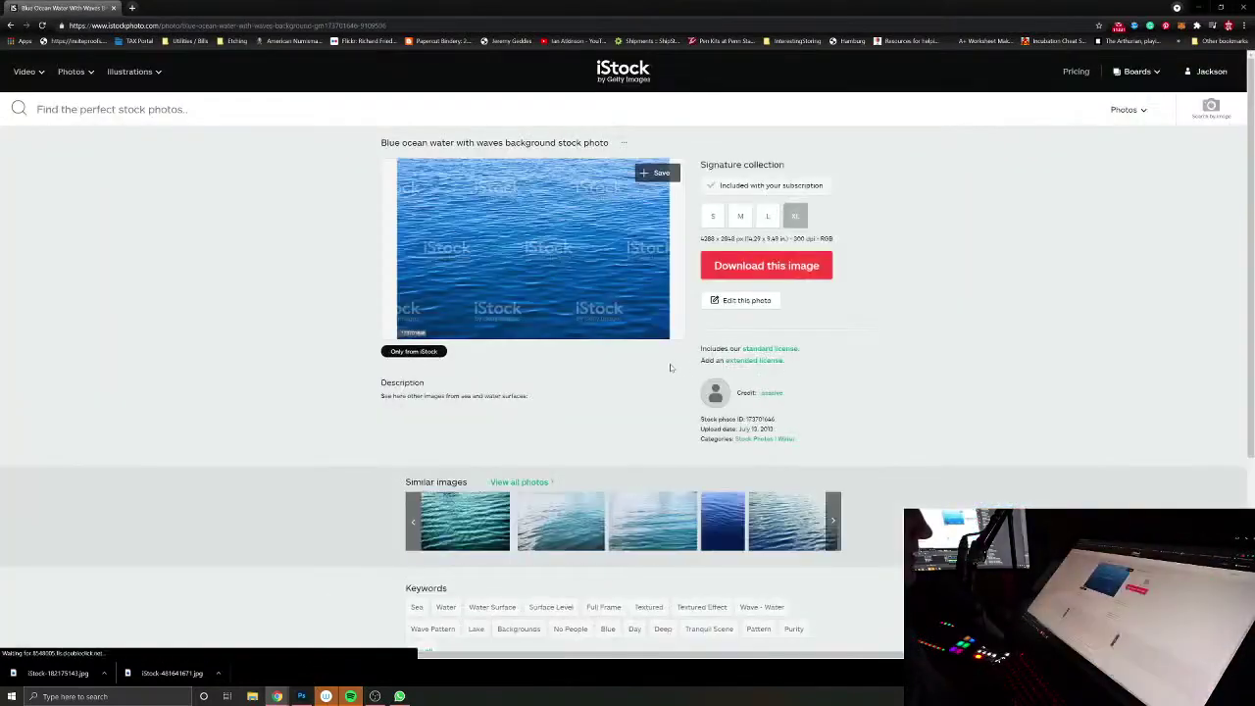
pyautogui.click(508, 482)
pyautogui.scroll(-2, 617, 429)
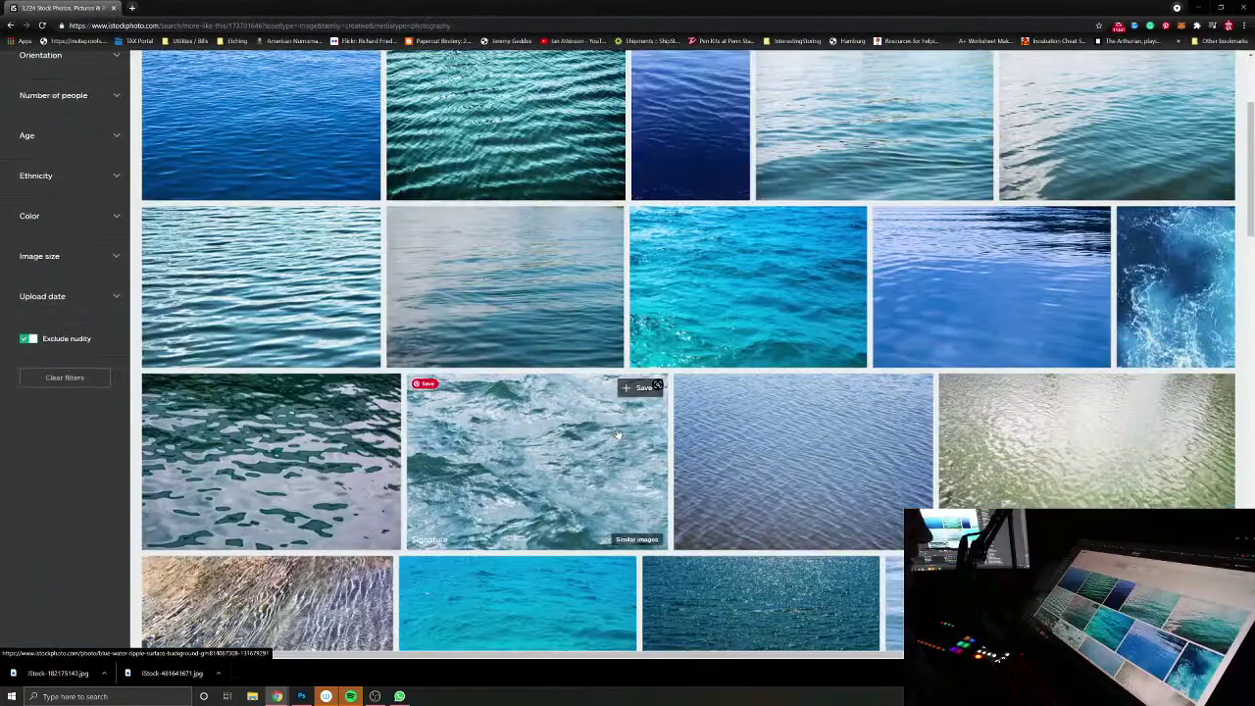
pyautogui.scroll(-3, 756, 339)
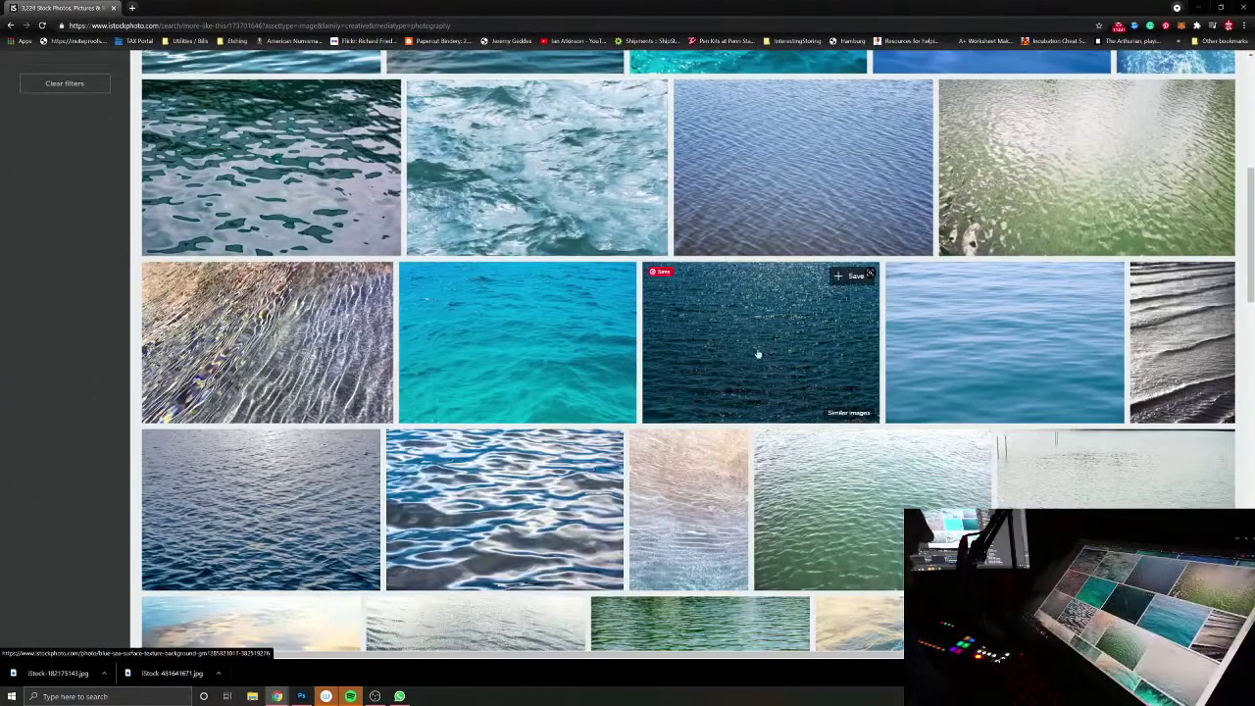
# Step: Open the "Blue sea surface texture background" stock photo and go through its similar images
pyautogui.click(804, 359)
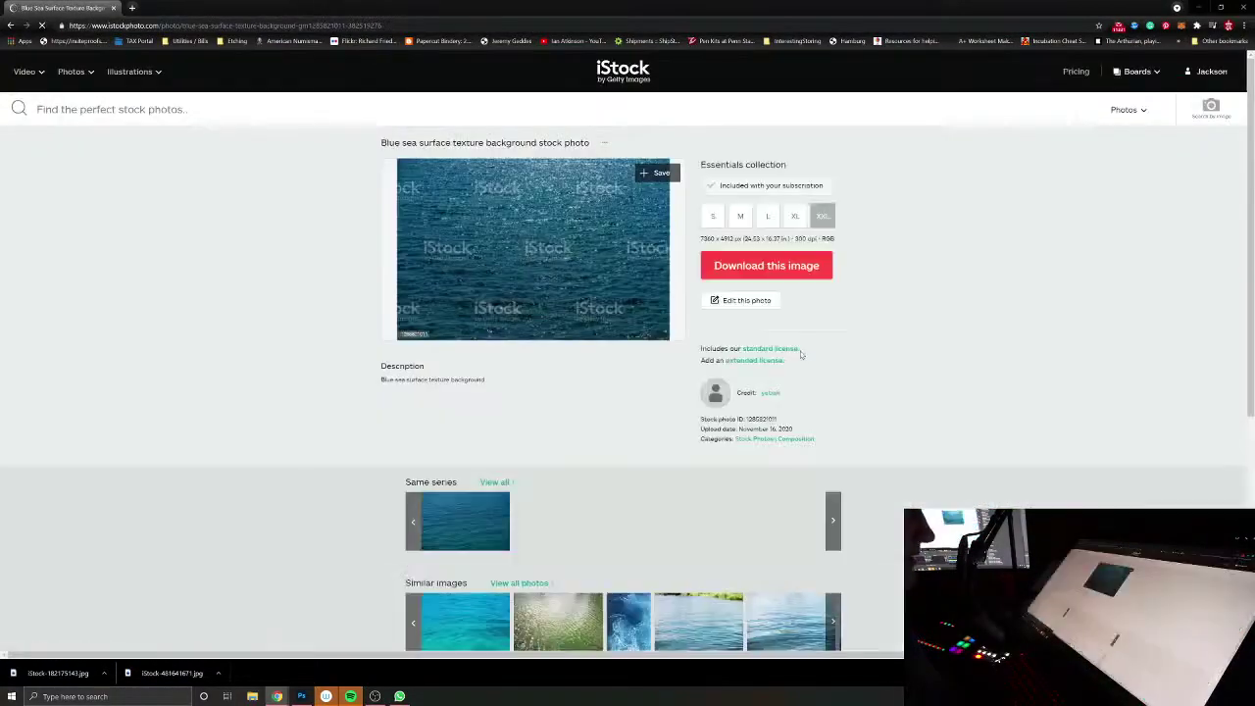
pyautogui.scroll(-2, 714, 446)
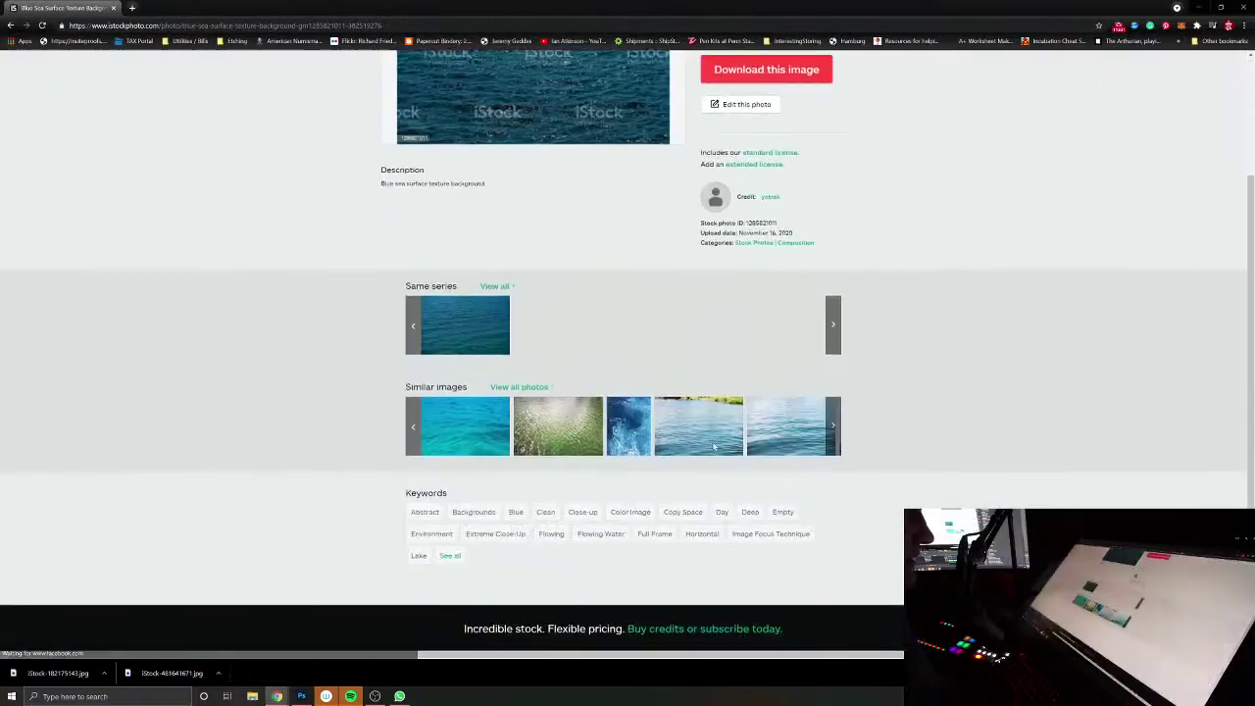
pyautogui.click(832, 429)
pyautogui.click(832, 431)
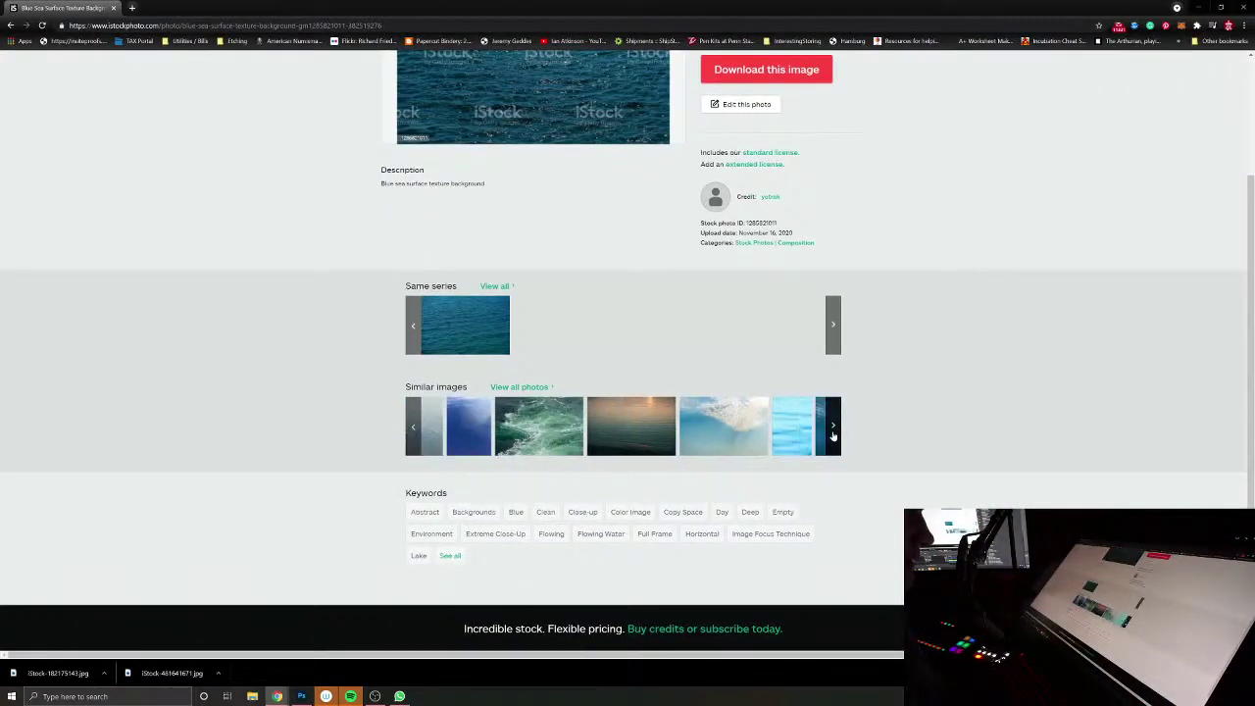
pyautogui.click(832, 431)
pyautogui.click(832, 430)
pyautogui.click(832, 430)
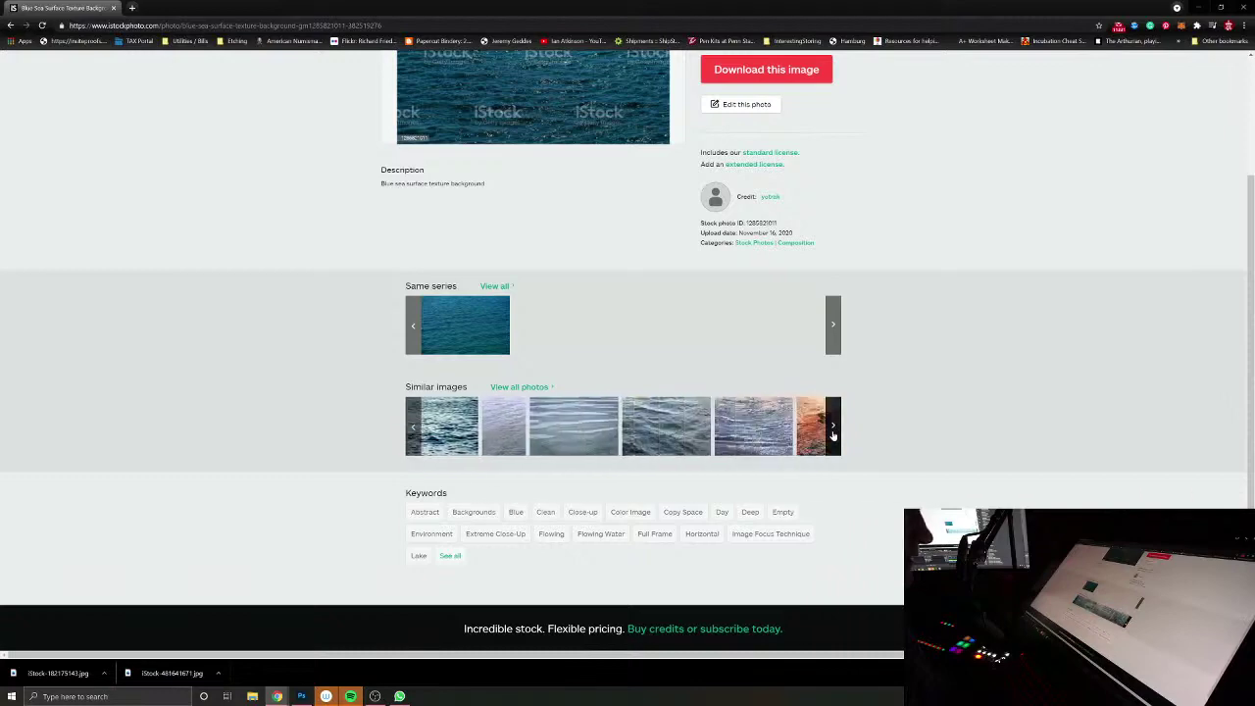
pyautogui.click(832, 431)
pyautogui.click(832, 430)
pyautogui.click(832, 430)
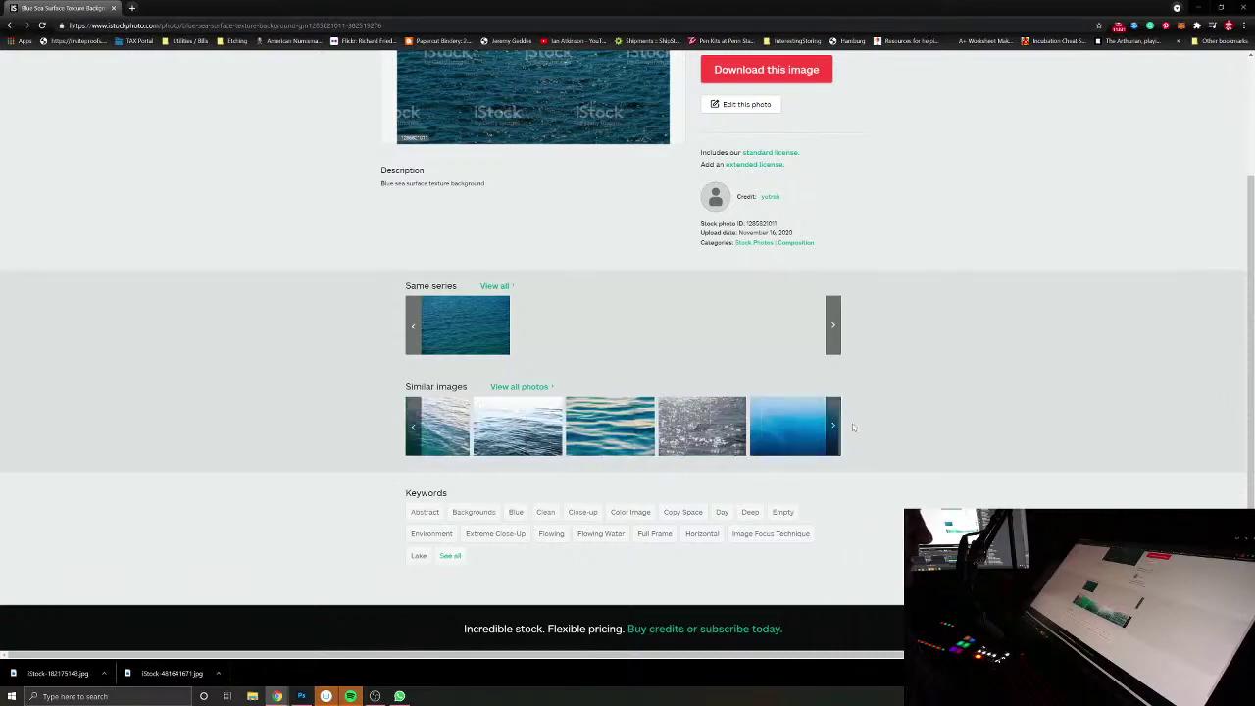
# Step: Return to the similar water photos and look through more of the results
pyautogui.click(10, 25)
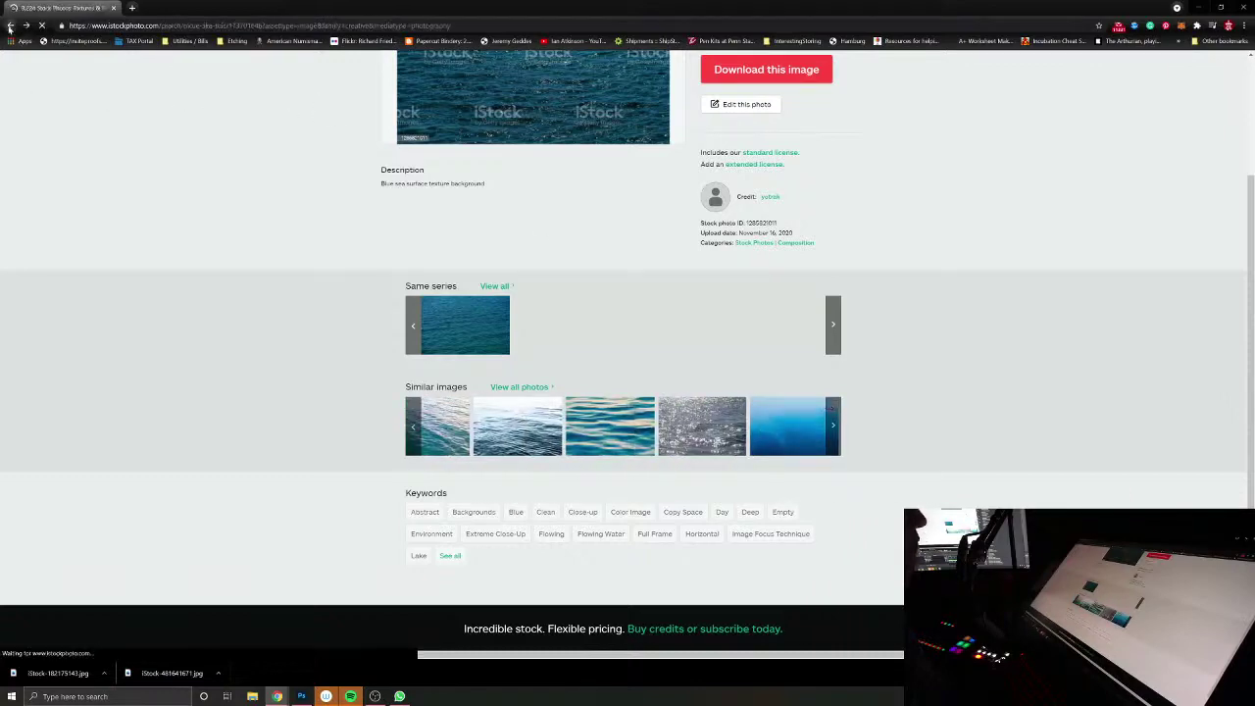
pyautogui.scroll(-3, 785, 389)
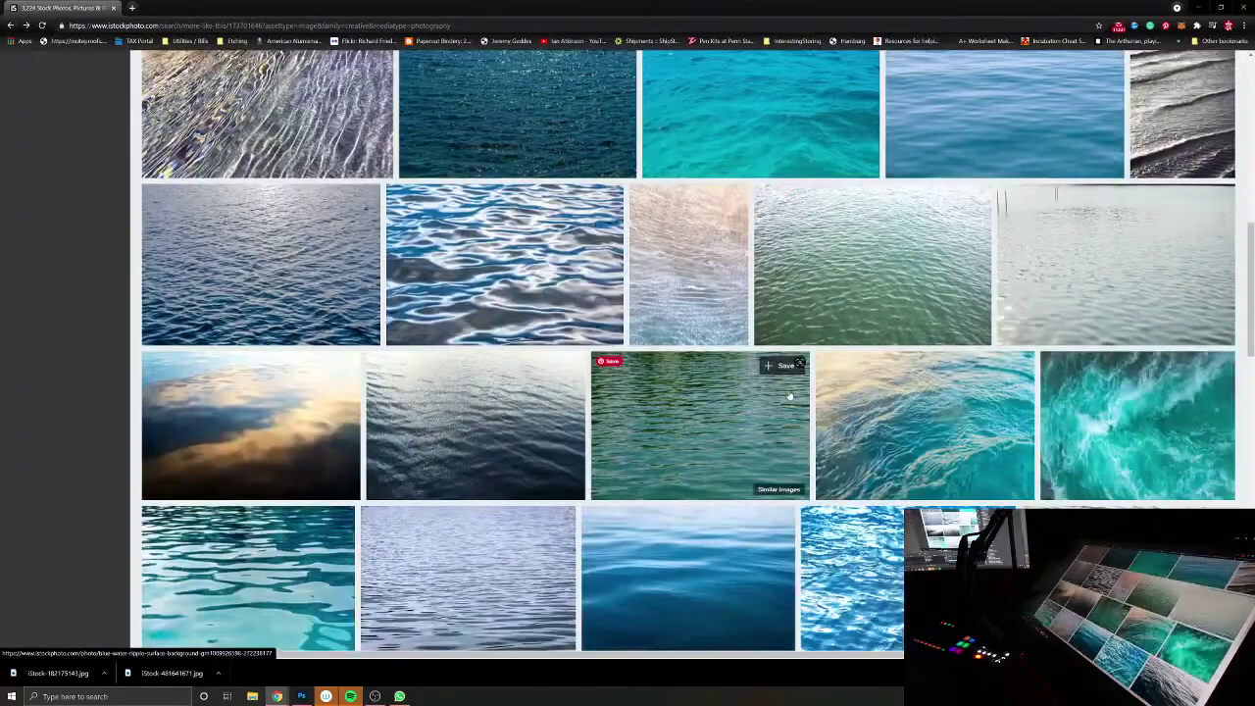
pyautogui.click(778, 488)
pyautogui.scroll(3, 254, 121)
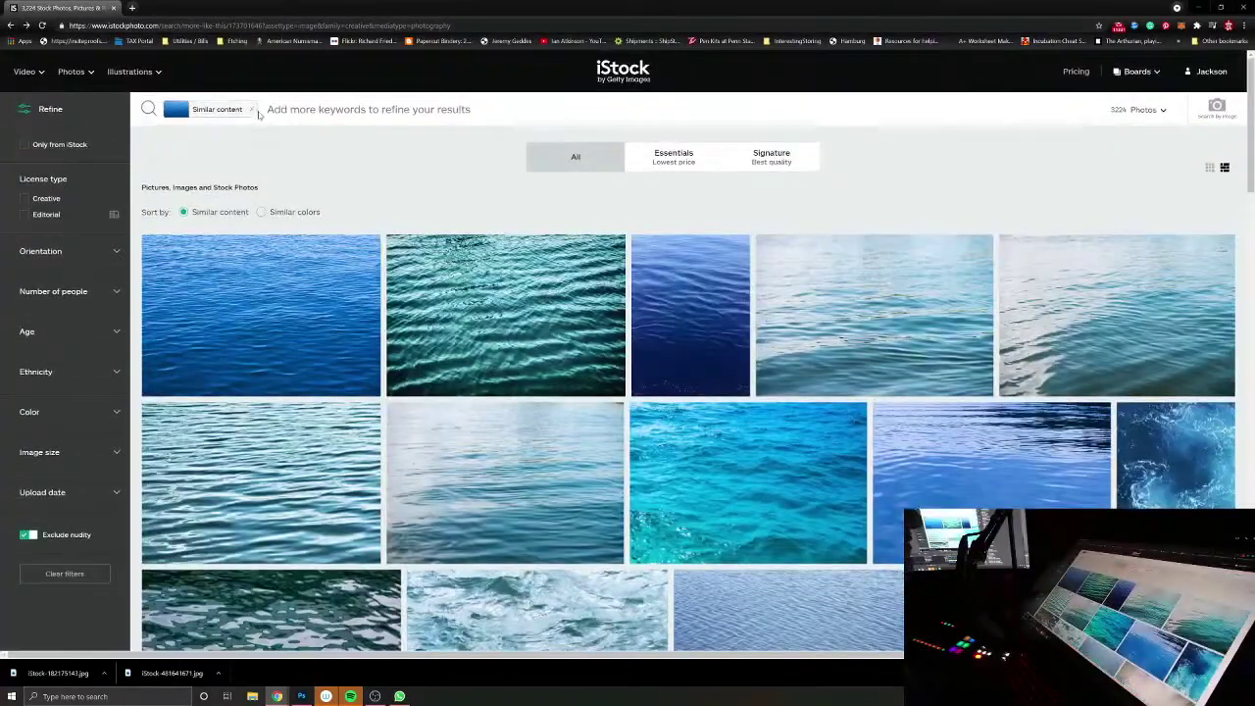
# Step: Remove the similar-content filter and search the stock photos for "caribbean ocean"
pyautogui.click(251, 110)
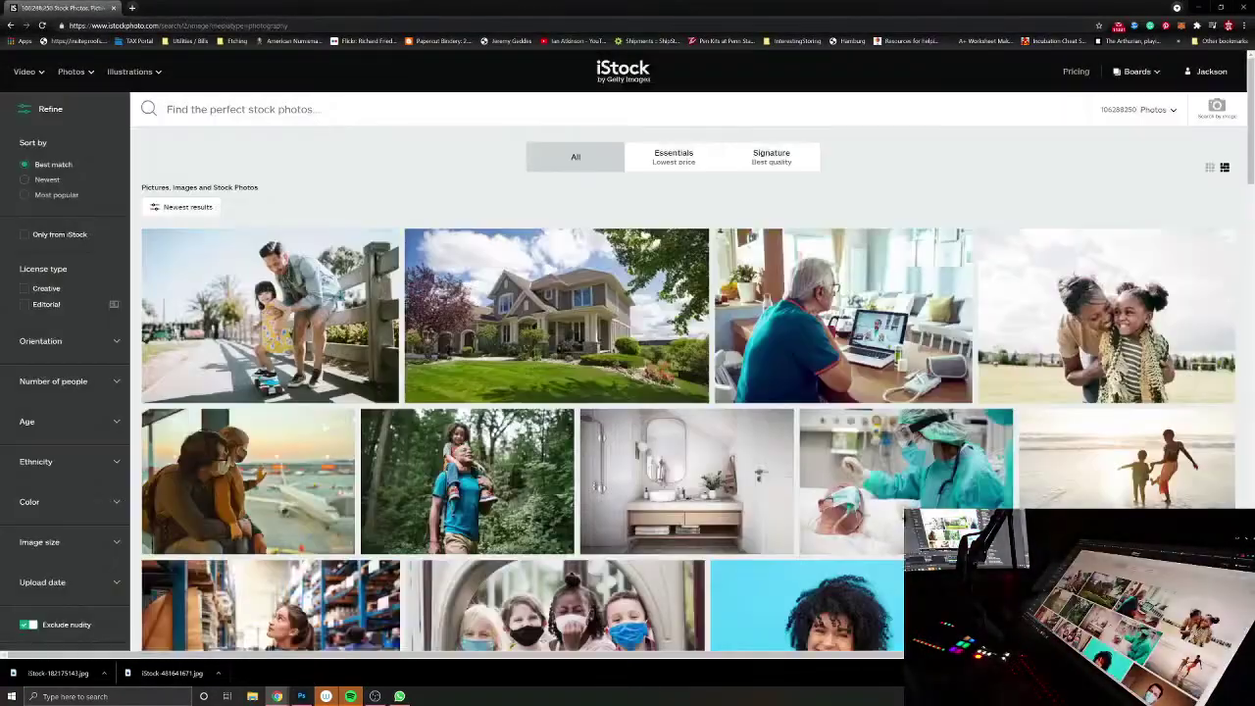
pyautogui.write('car')
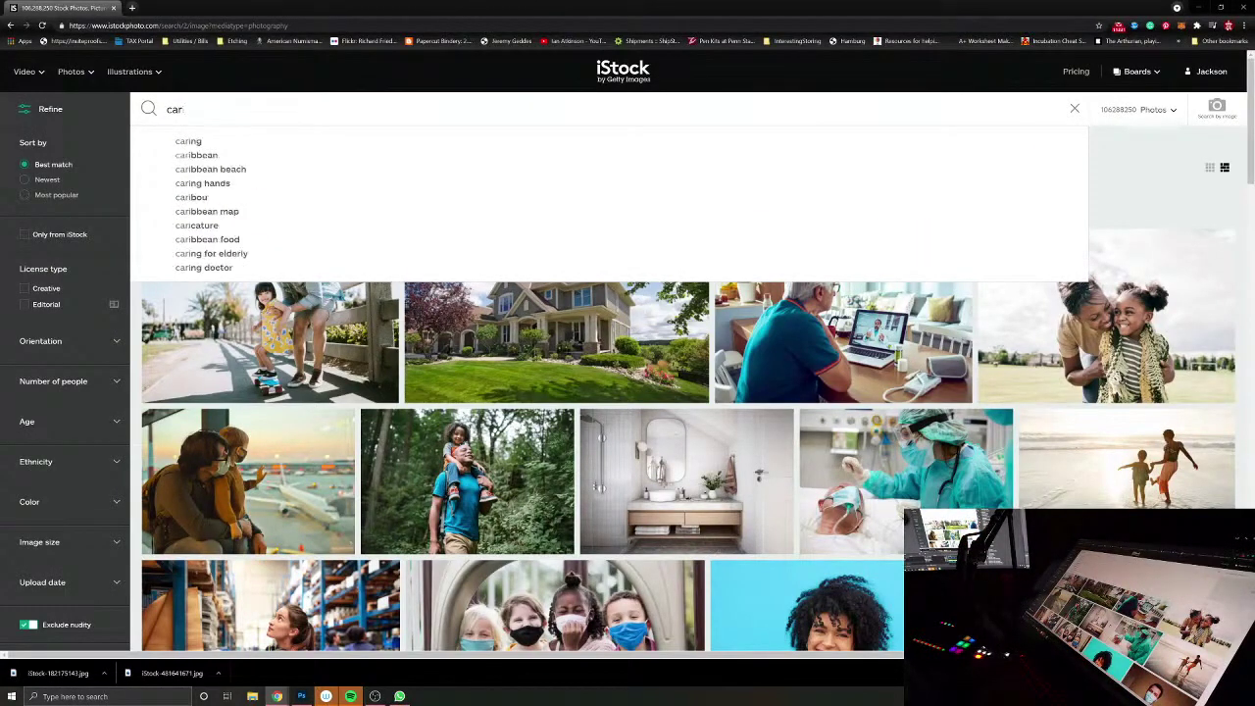
pyautogui.write('ibbean oc')
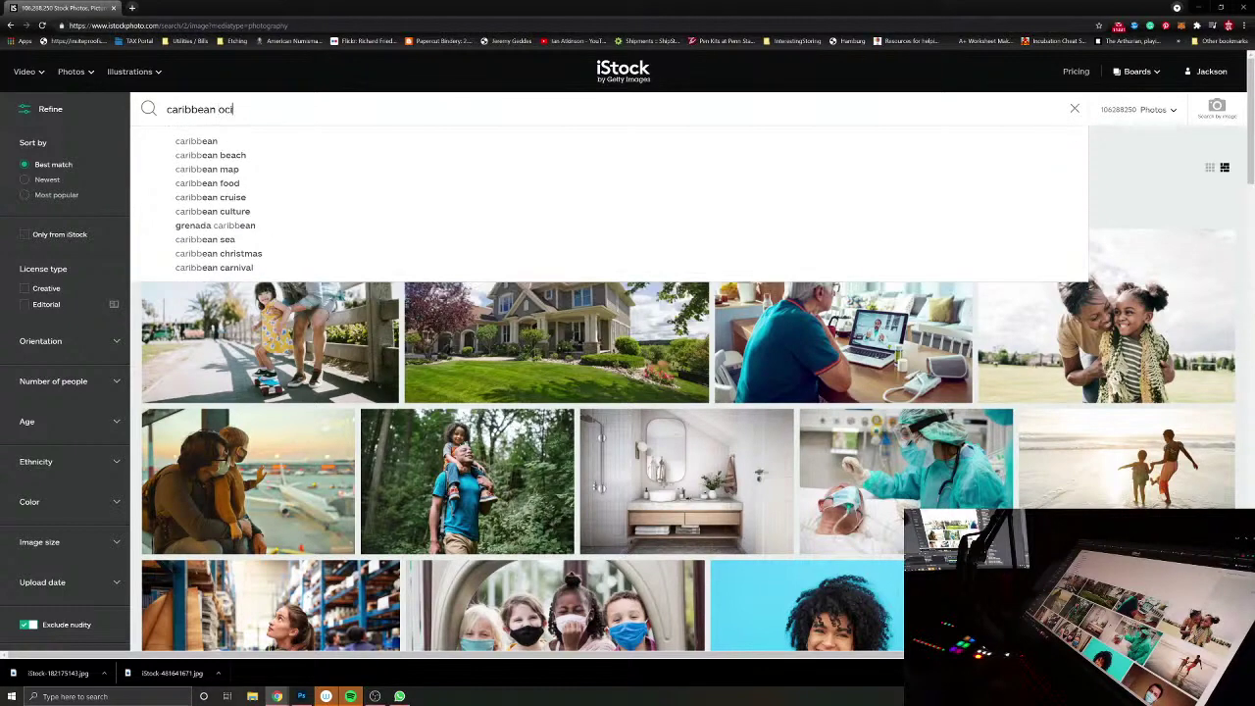
pyautogui.write('ean')
pyautogui.press('Return')
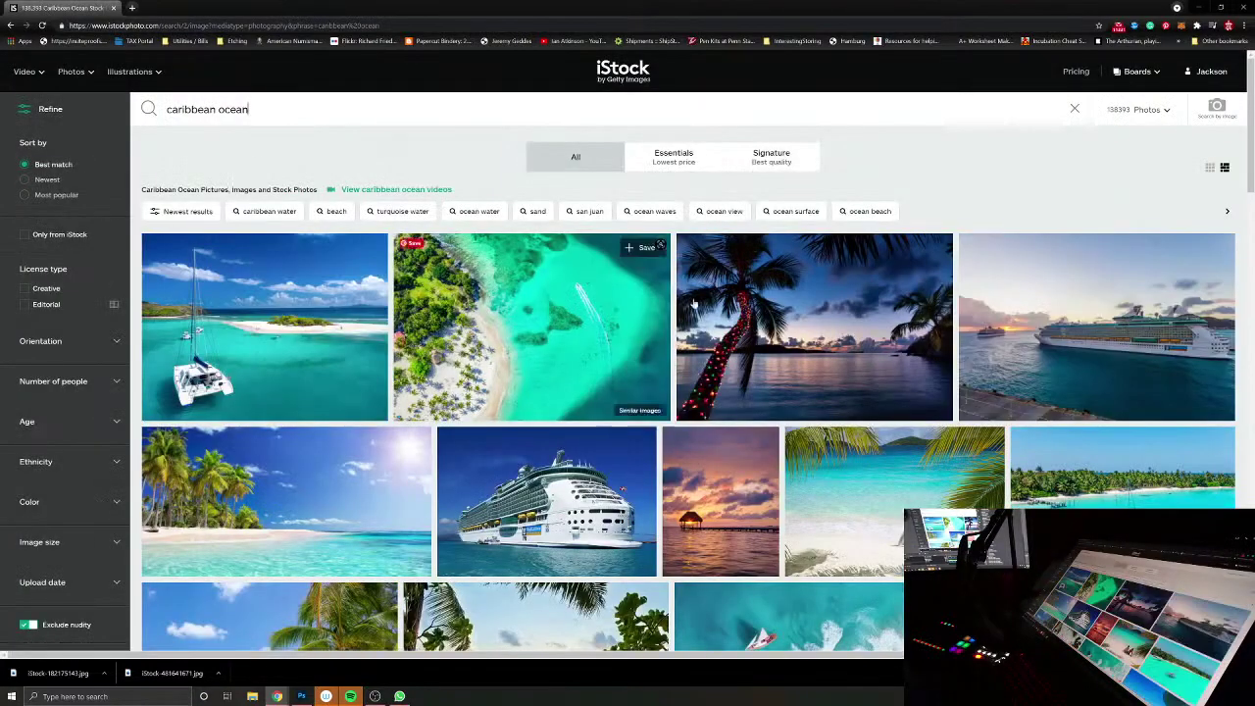
# Step: Look through the "caribbean ocean" results and open the "Paradise Beach on beautiful island" stock photo
pyautogui.scroll(-2, 828, 387)
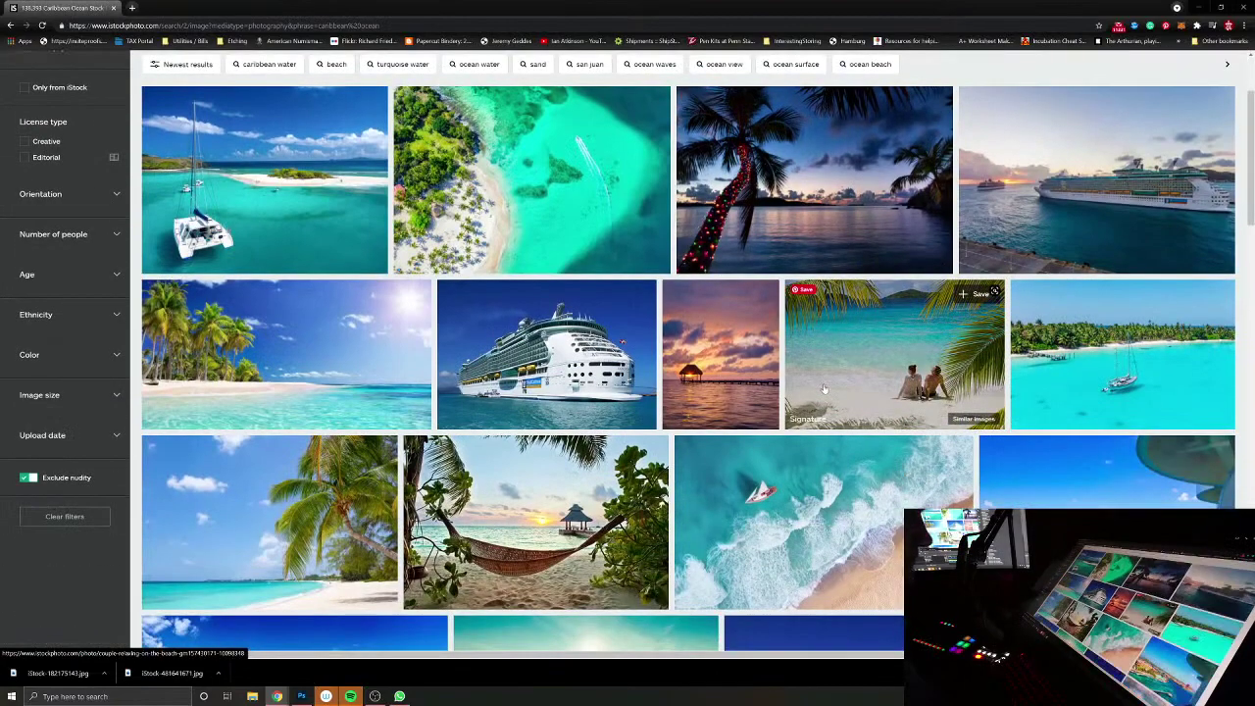
pyautogui.scroll(-2, 821, 387)
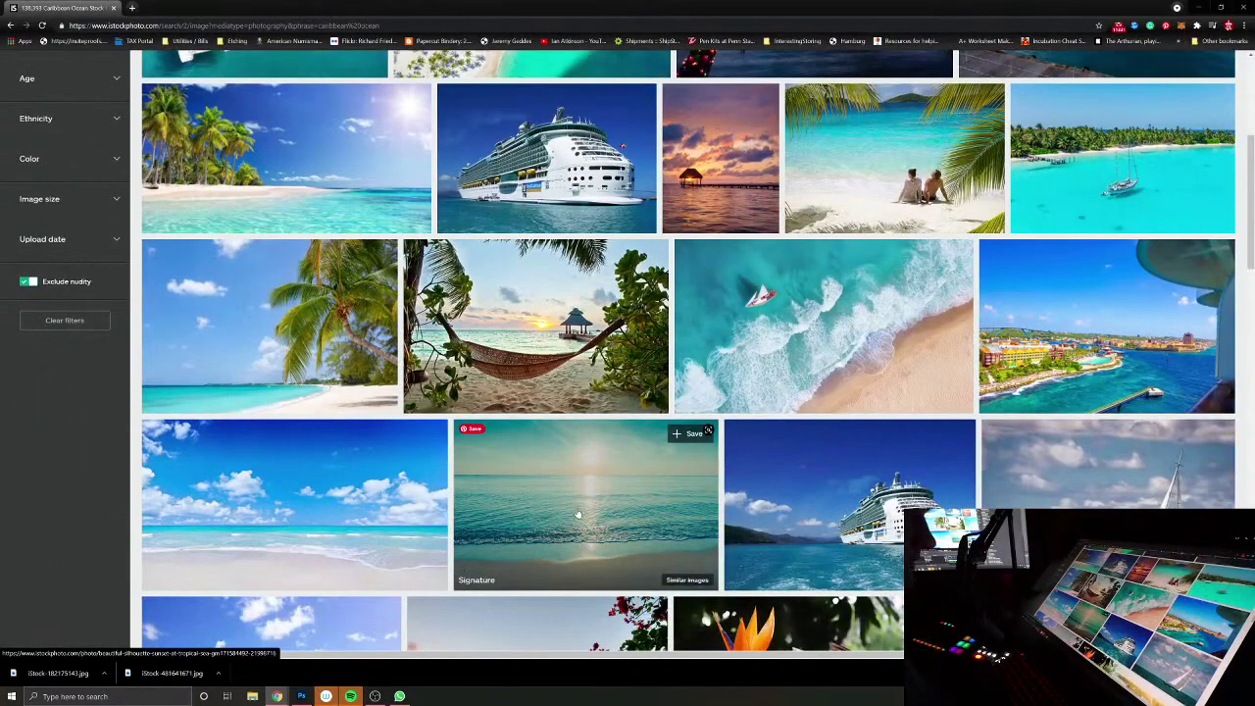
pyautogui.scroll(-5, 578, 515)
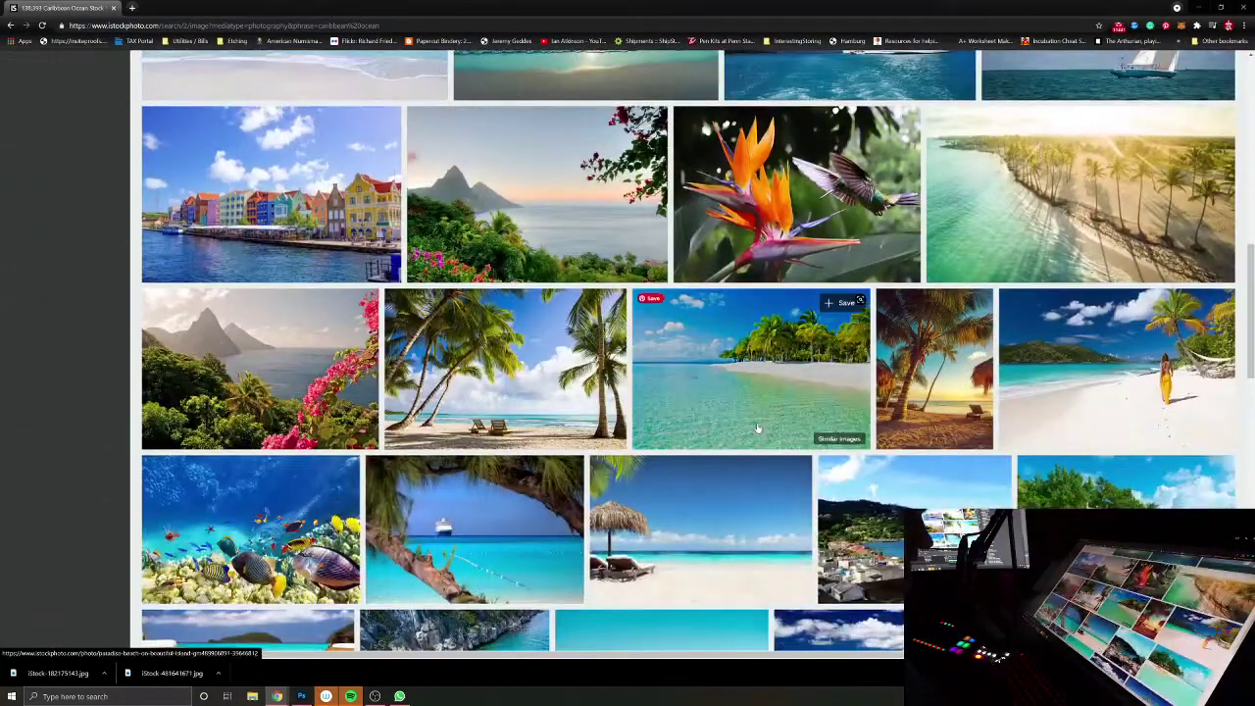
pyautogui.click(757, 429)
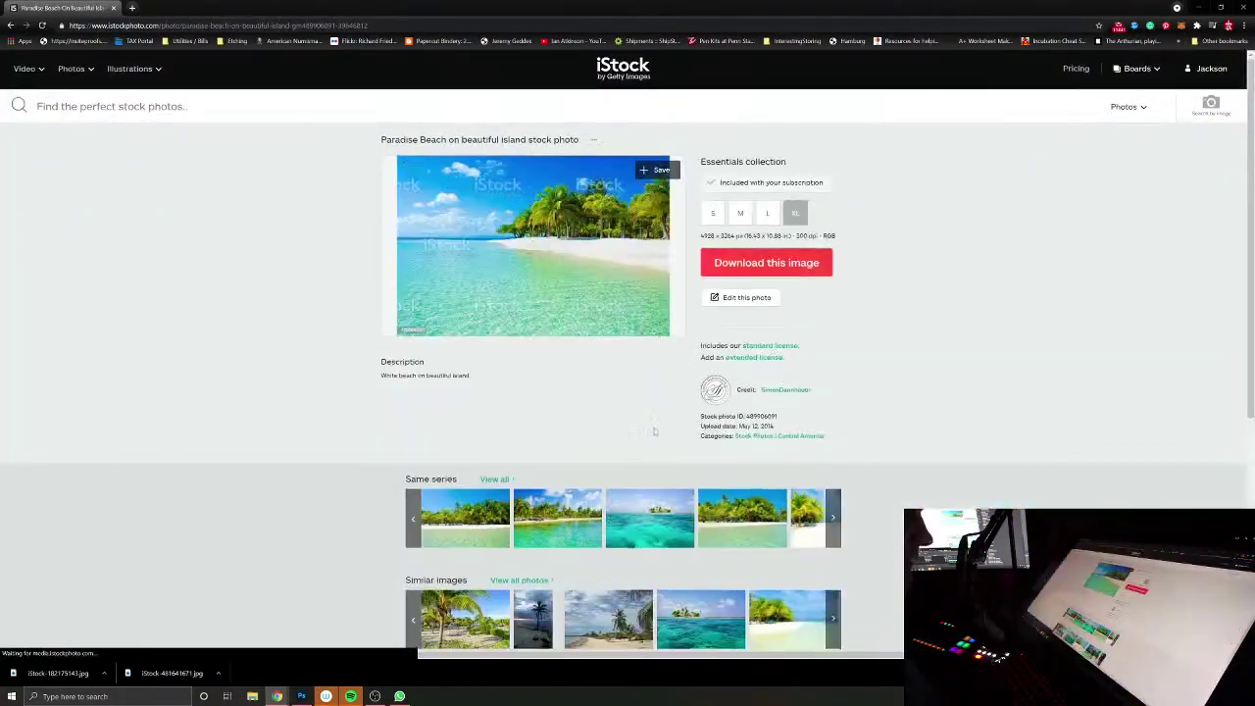
# Step: Go through the Paradise Beach photo's same-series images, then view the whole series on its own page
pyautogui.scroll(-2, 654, 430)
pyautogui.click(832, 397)
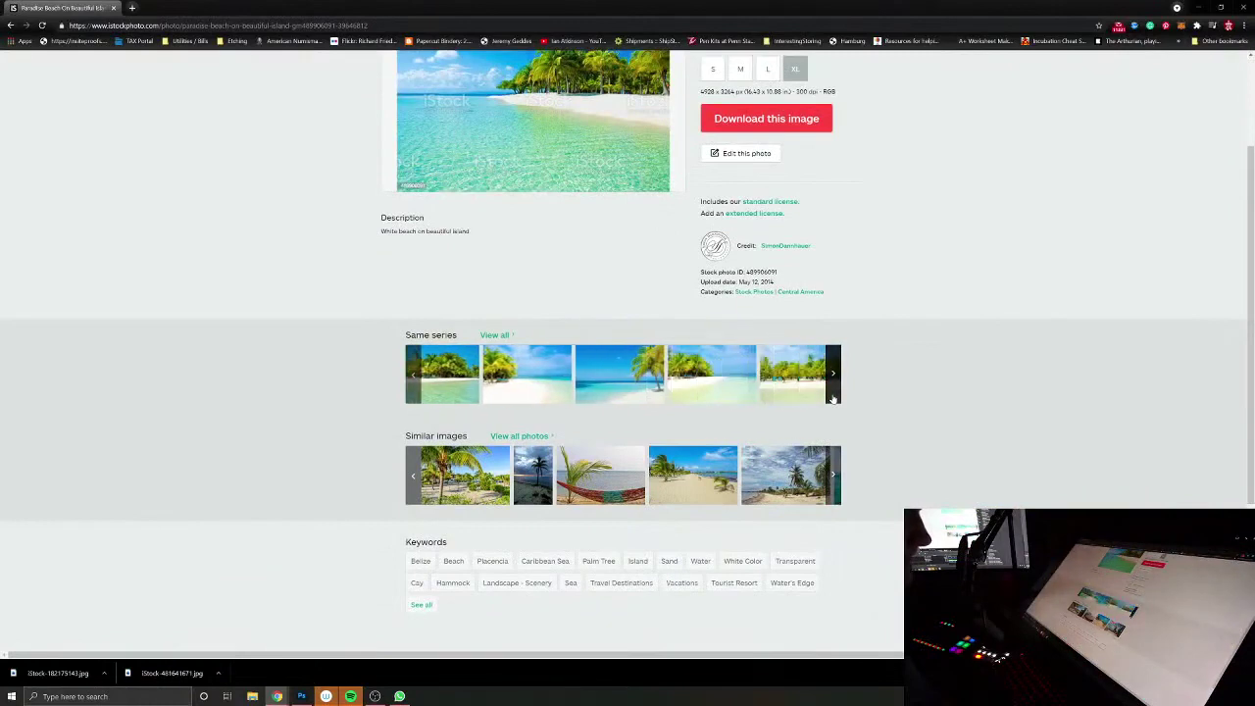
pyautogui.click(832, 397)
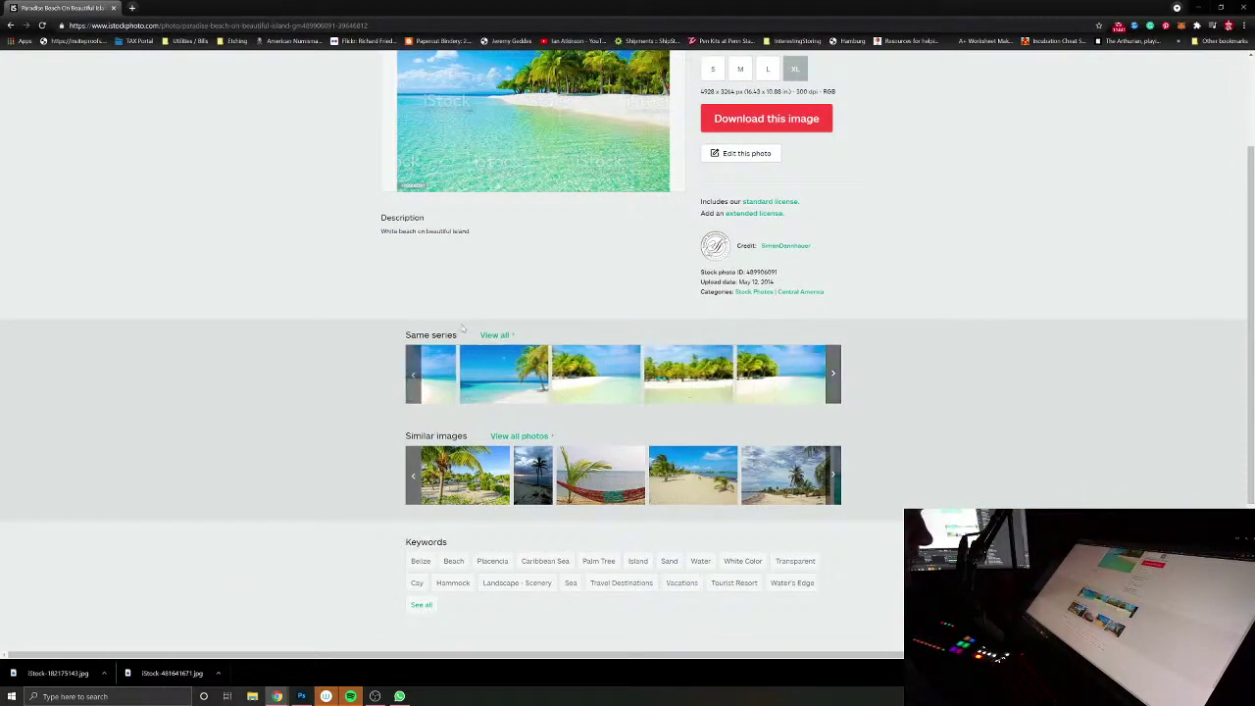
pyautogui.click(494, 335)
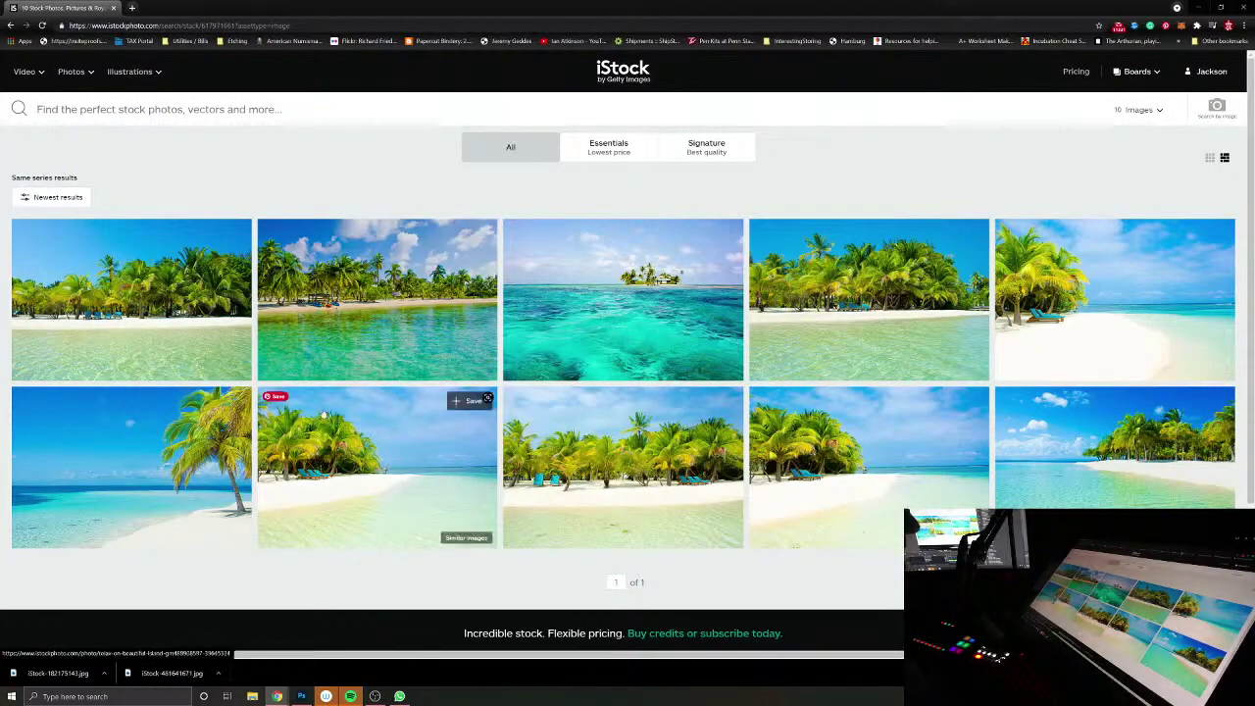
pyautogui.scroll(-2, 441, 441)
pyautogui.scroll(2, 563, 473)
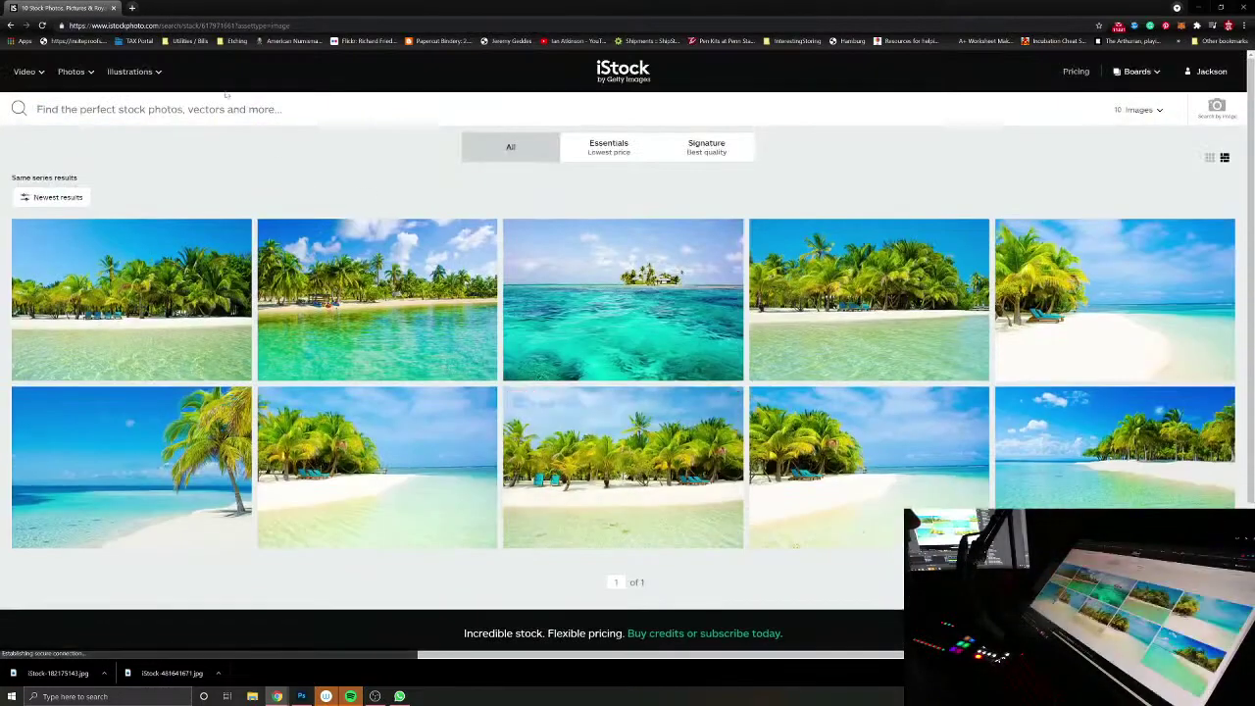
# Step: Return to the Paradise Beach photo's page and look through its same-series and similar images for usable ocean water
pyautogui.click(9, 26)
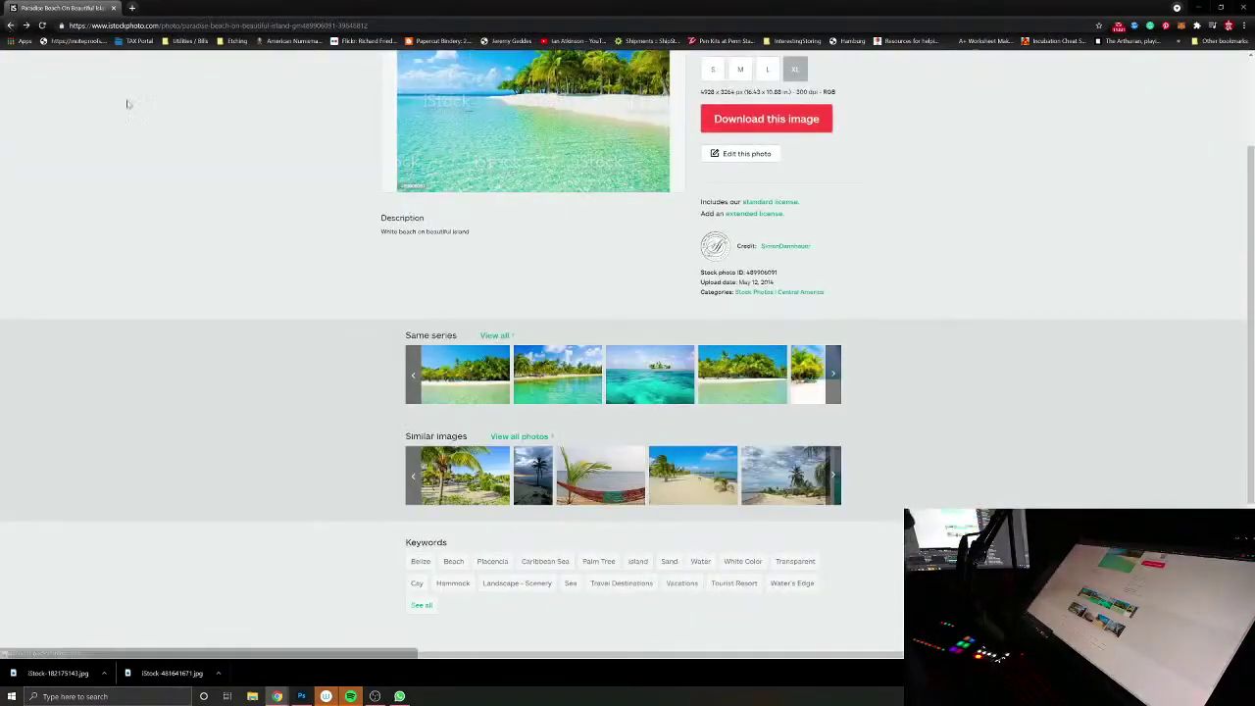
pyautogui.click(834, 376)
pyautogui.click(835, 378)
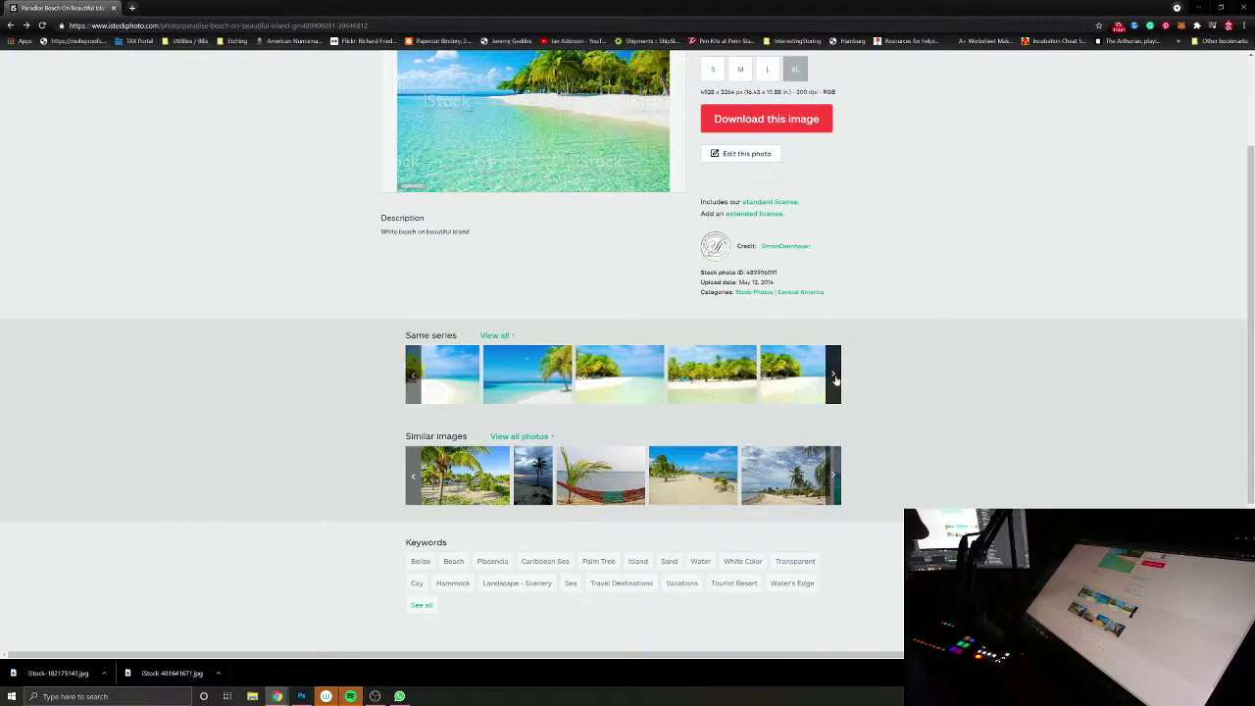
pyautogui.click(831, 500)
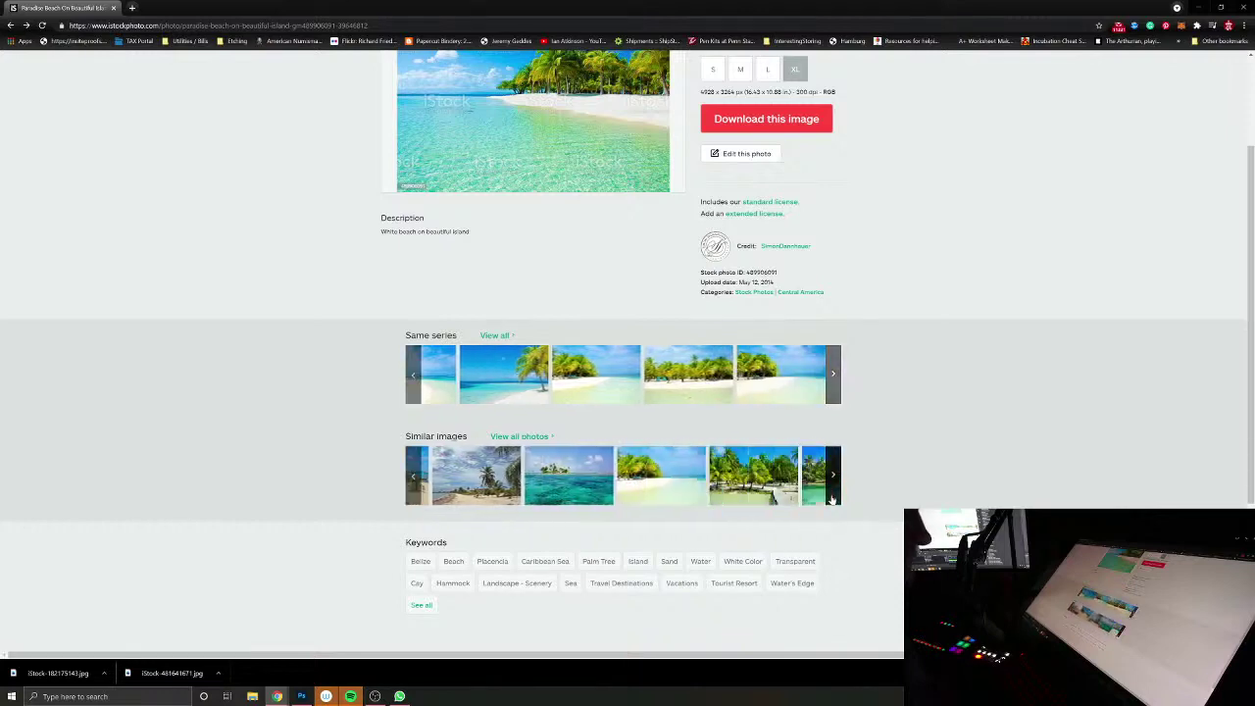
pyautogui.click(832, 500)
pyautogui.click(831, 500)
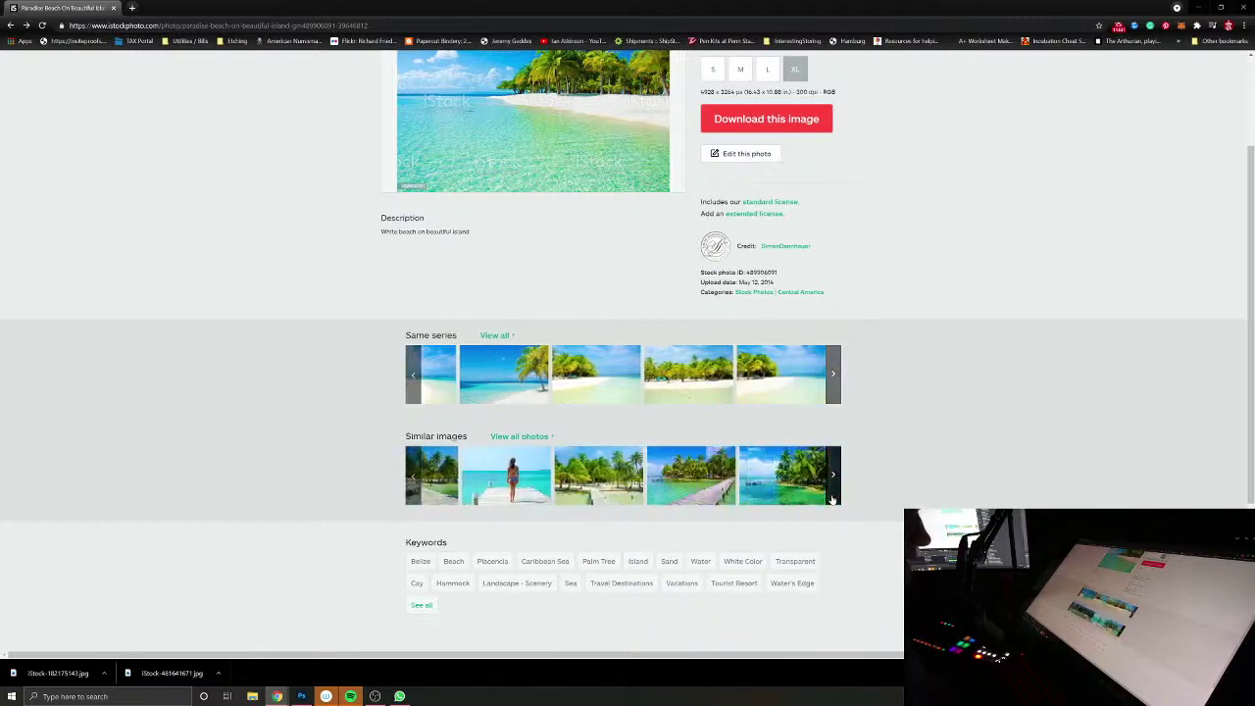
pyautogui.click(832, 500)
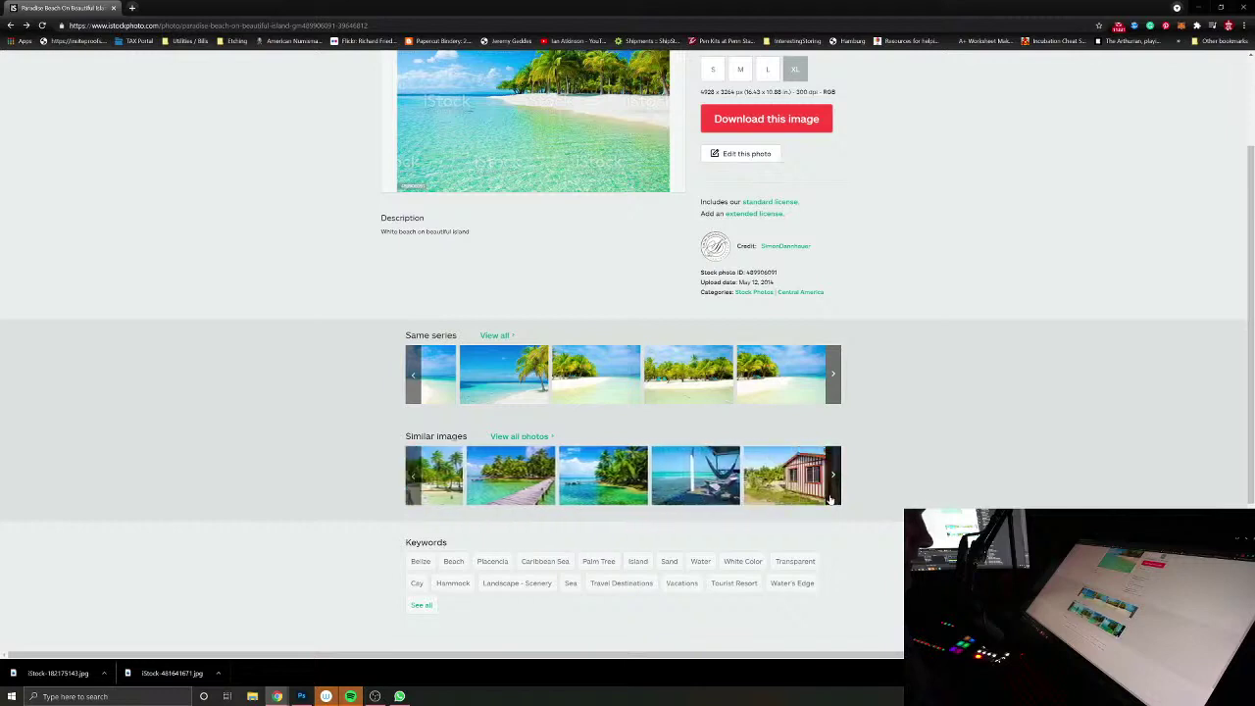
pyautogui.click(831, 500)
pyautogui.click(830, 500)
pyautogui.click(829, 500)
pyautogui.click(829, 500)
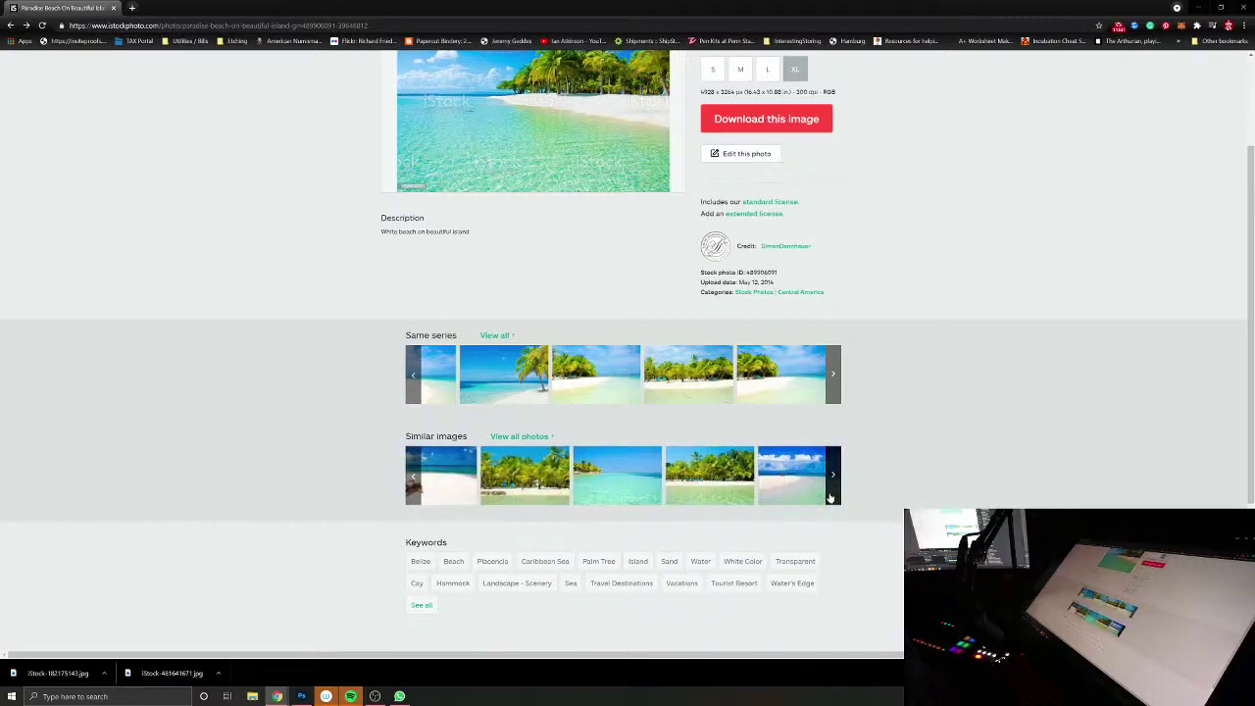
# Step: Search the stock photos for "ocean waves"
pyautogui.scroll(2, 249, 108)
pyautogui.click(249, 109)
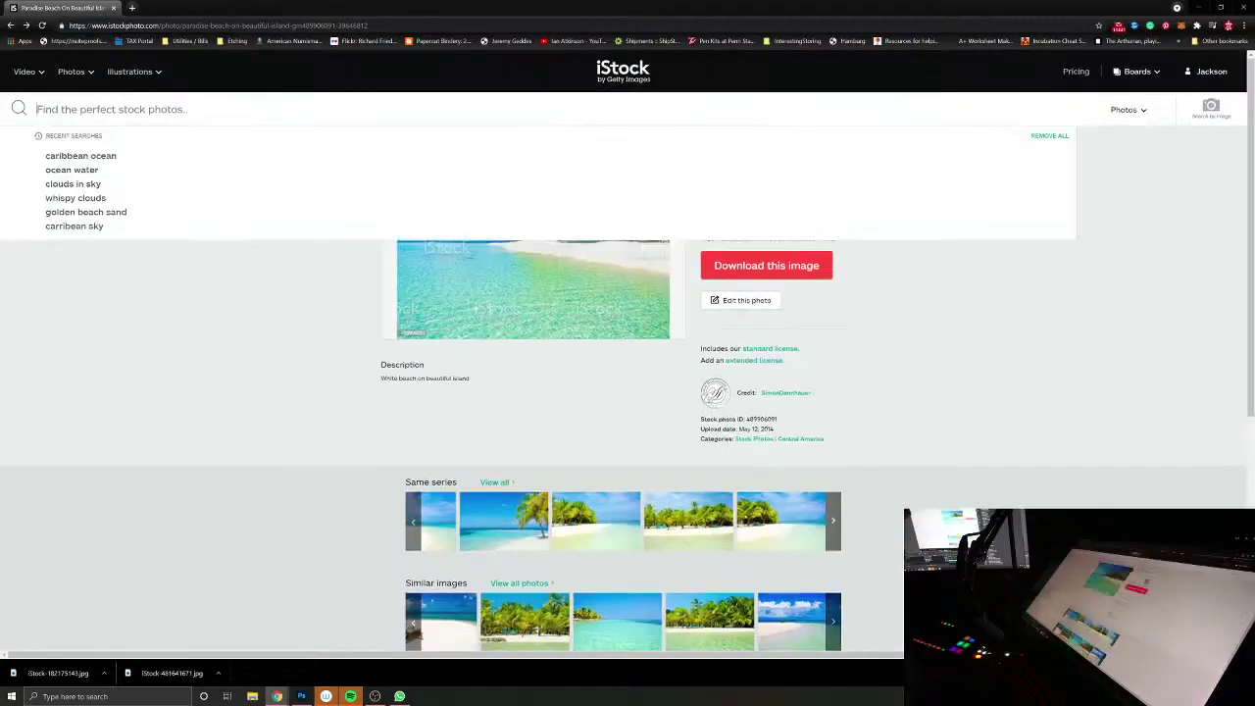
pyautogui.write('ocea')
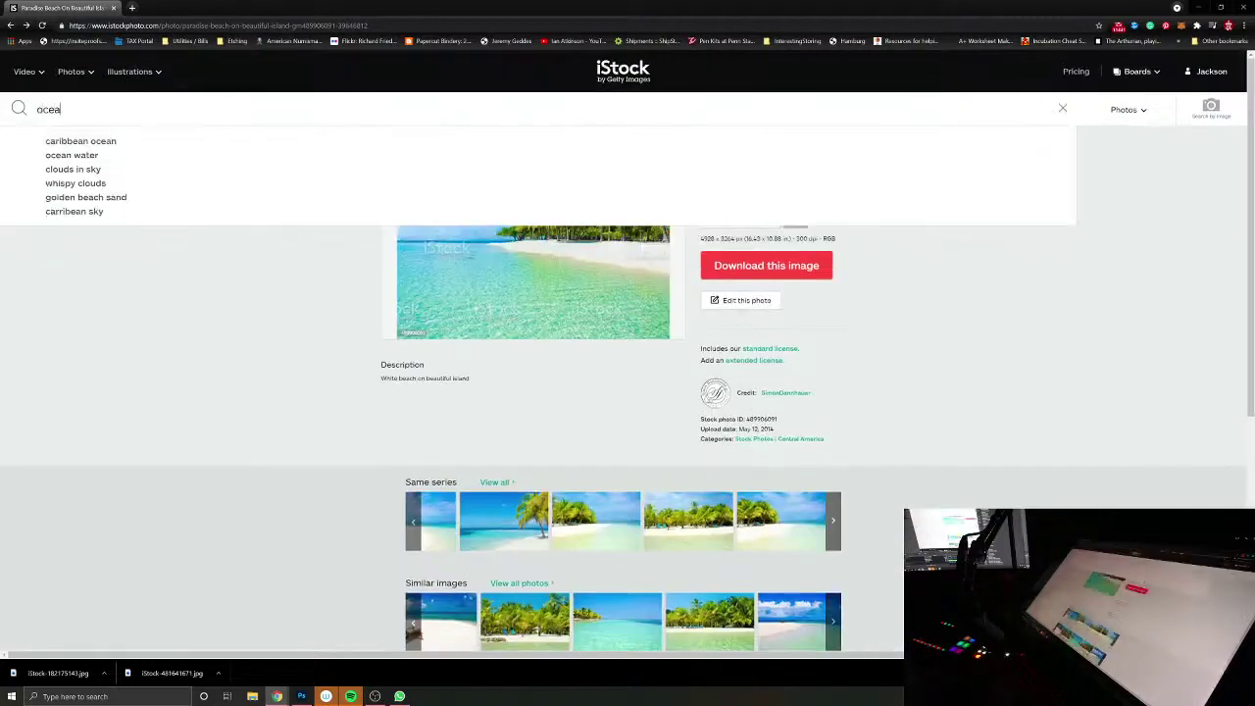
pyautogui.write('n')
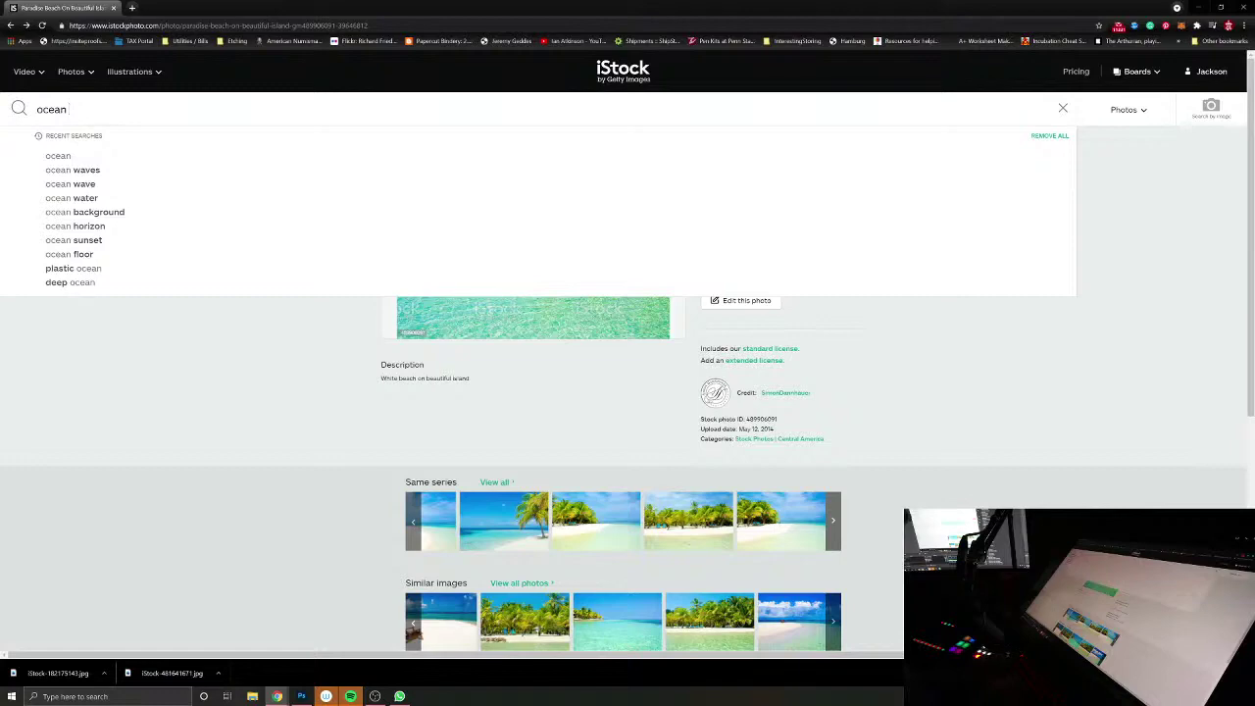
pyautogui.write(' waves')
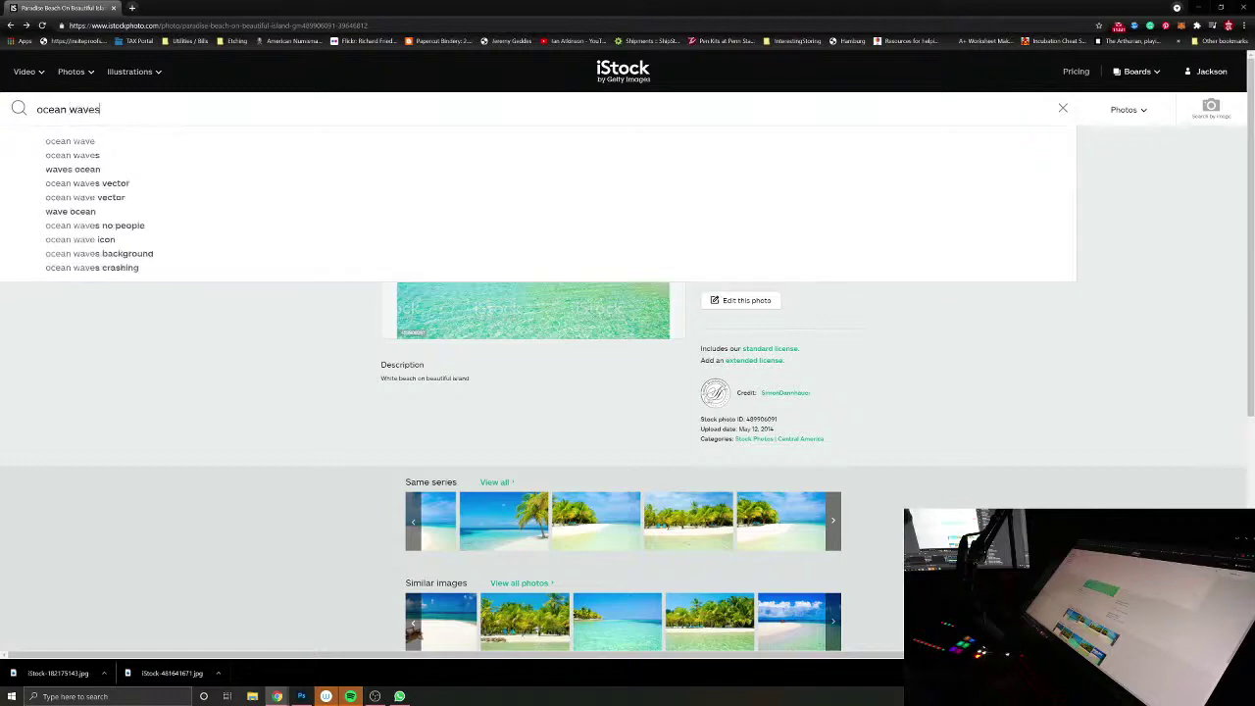
pyautogui.press('Return')
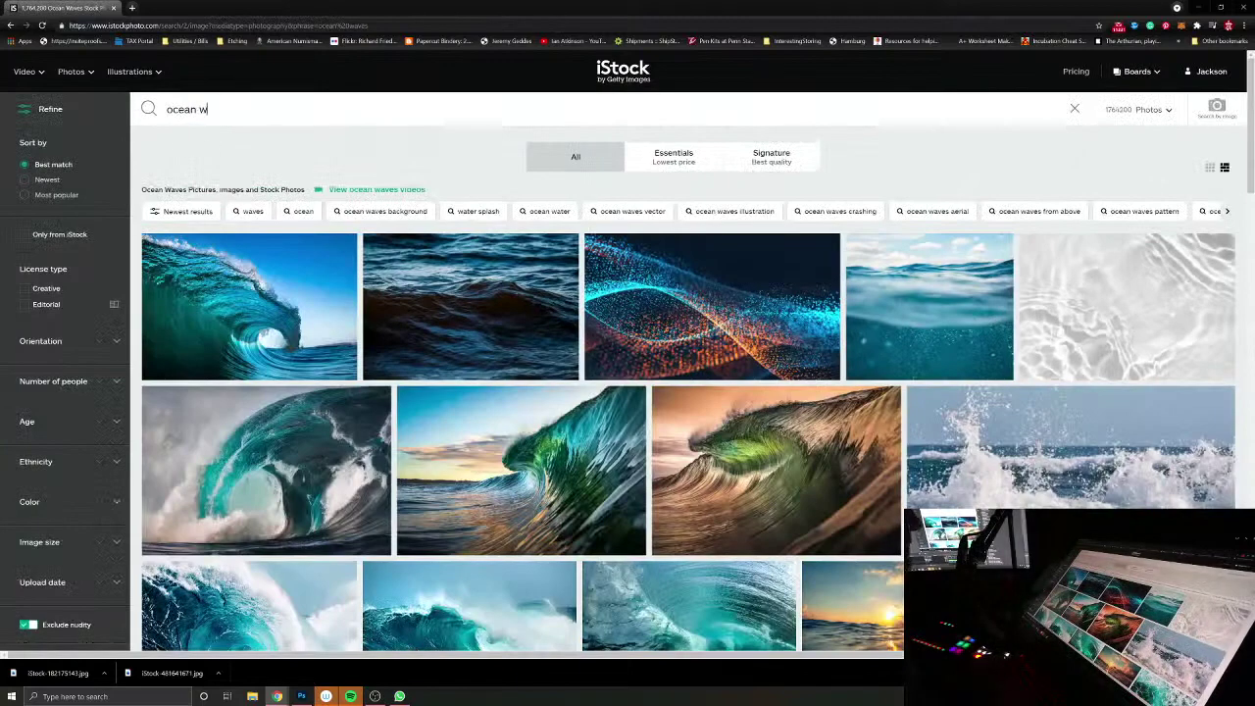
# Step: Search for "ocean water" instead, then open the Deep Blue Ocean Panorama photo from the results and inspect its enlarged preview
pyautogui.press('Return')
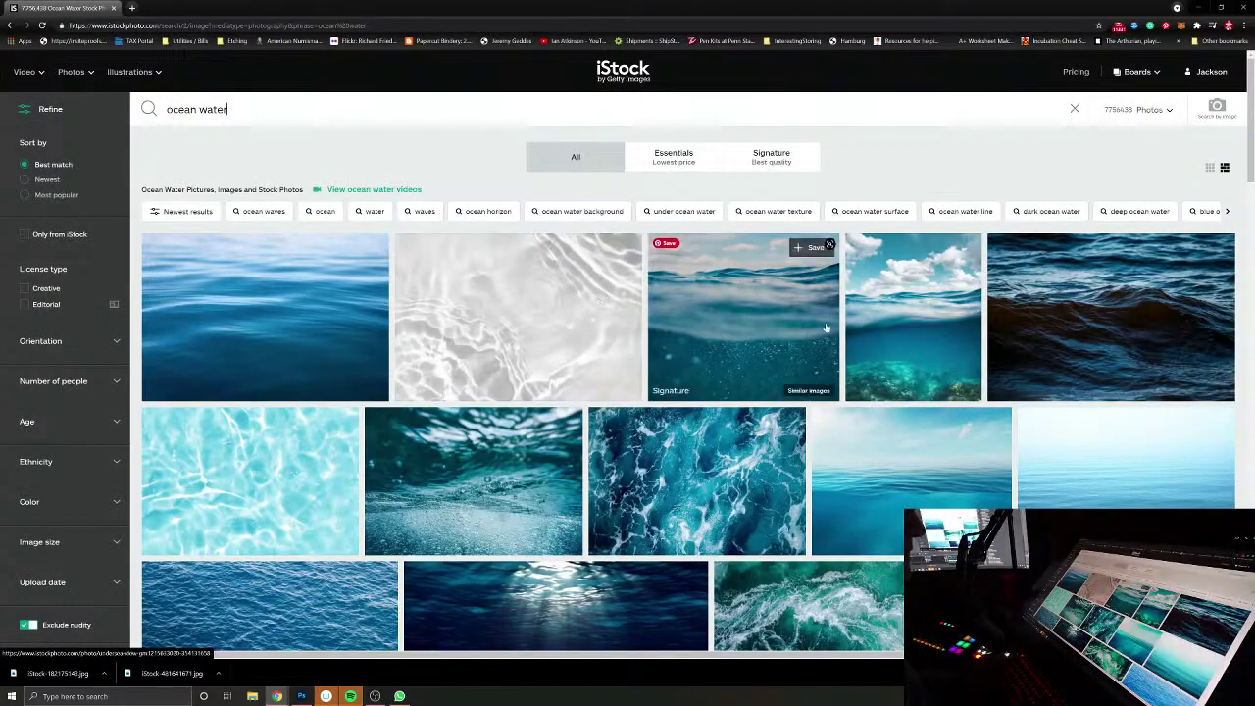
pyautogui.scroll(-2, 829, 328)
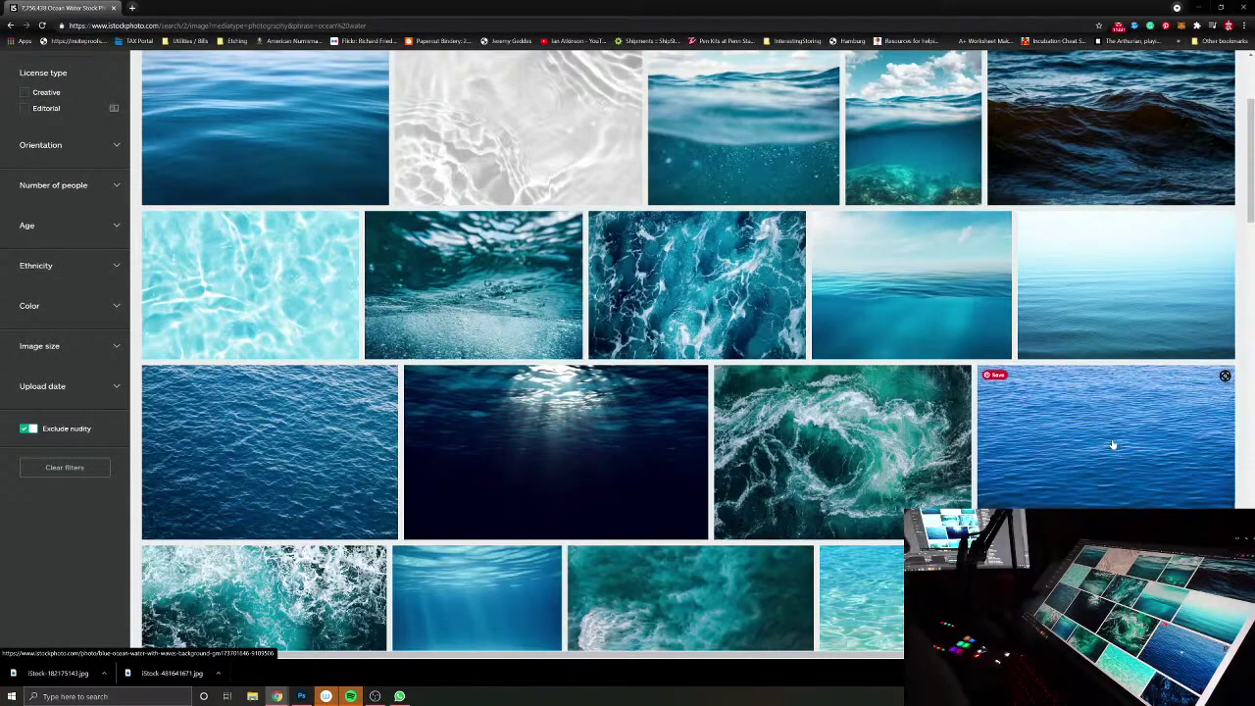
pyautogui.scroll(-2, 1110, 443)
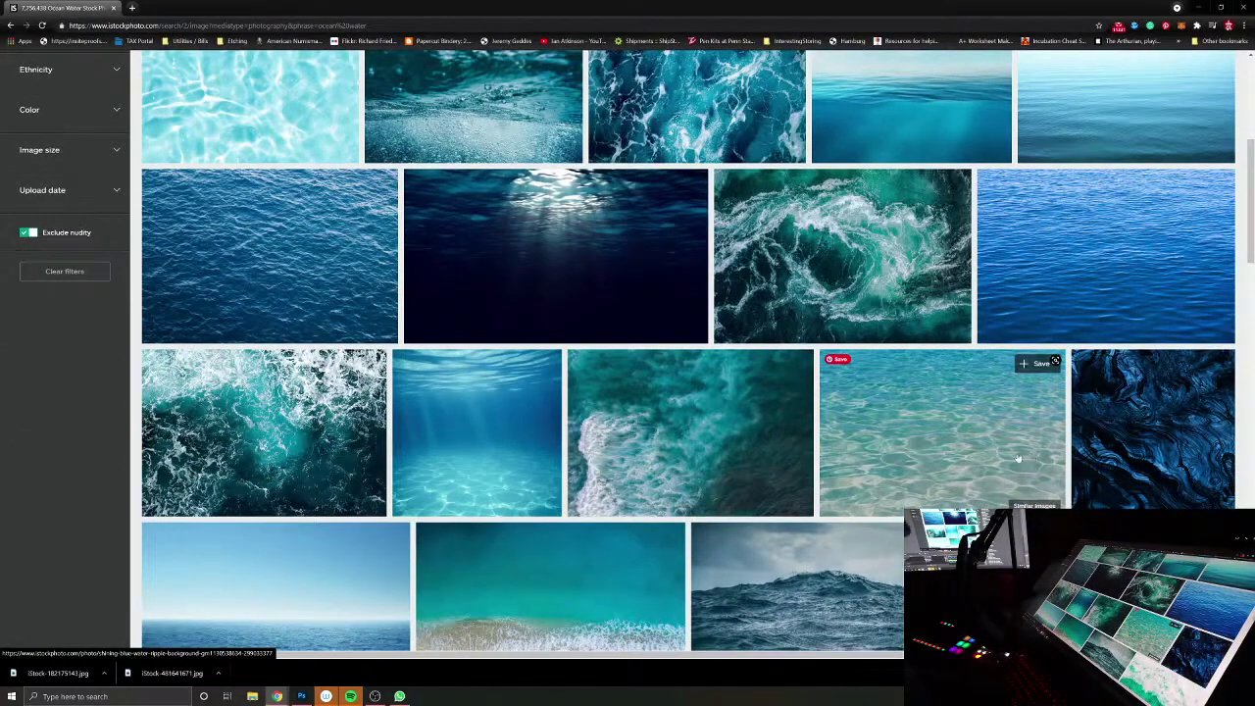
pyautogui.scroll(-5, 1015, 451)
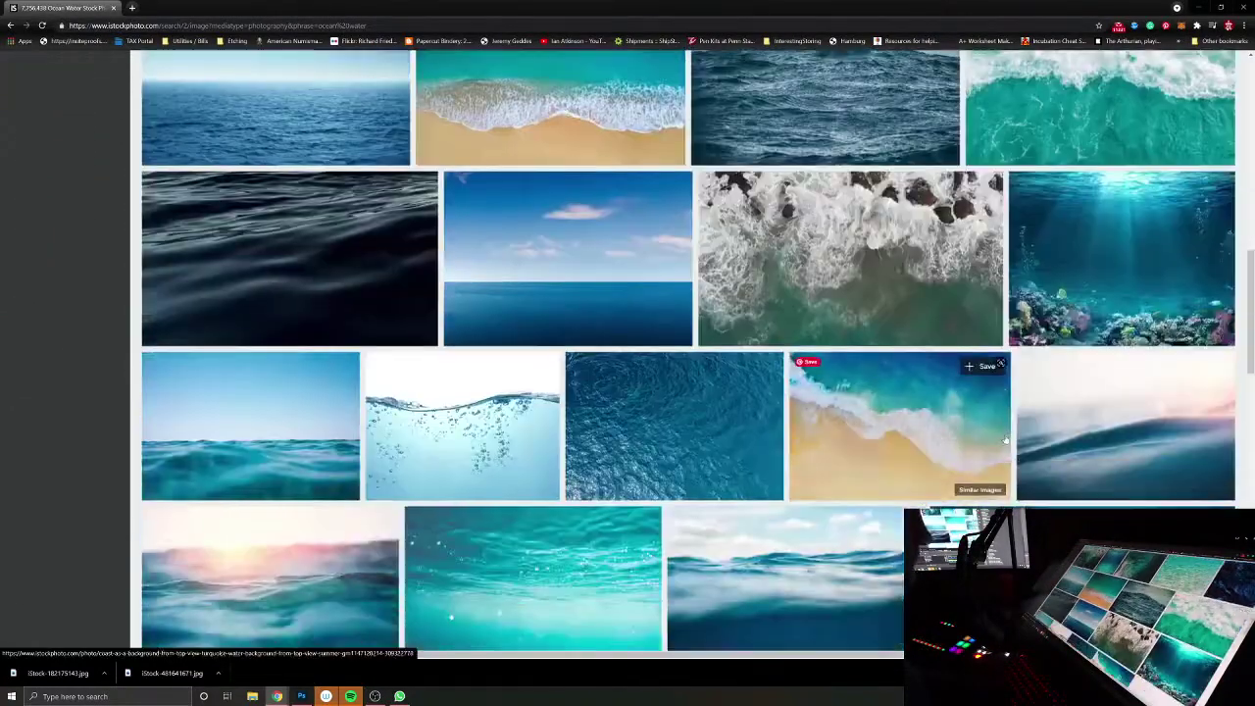
pyautogui.click(515, 294)
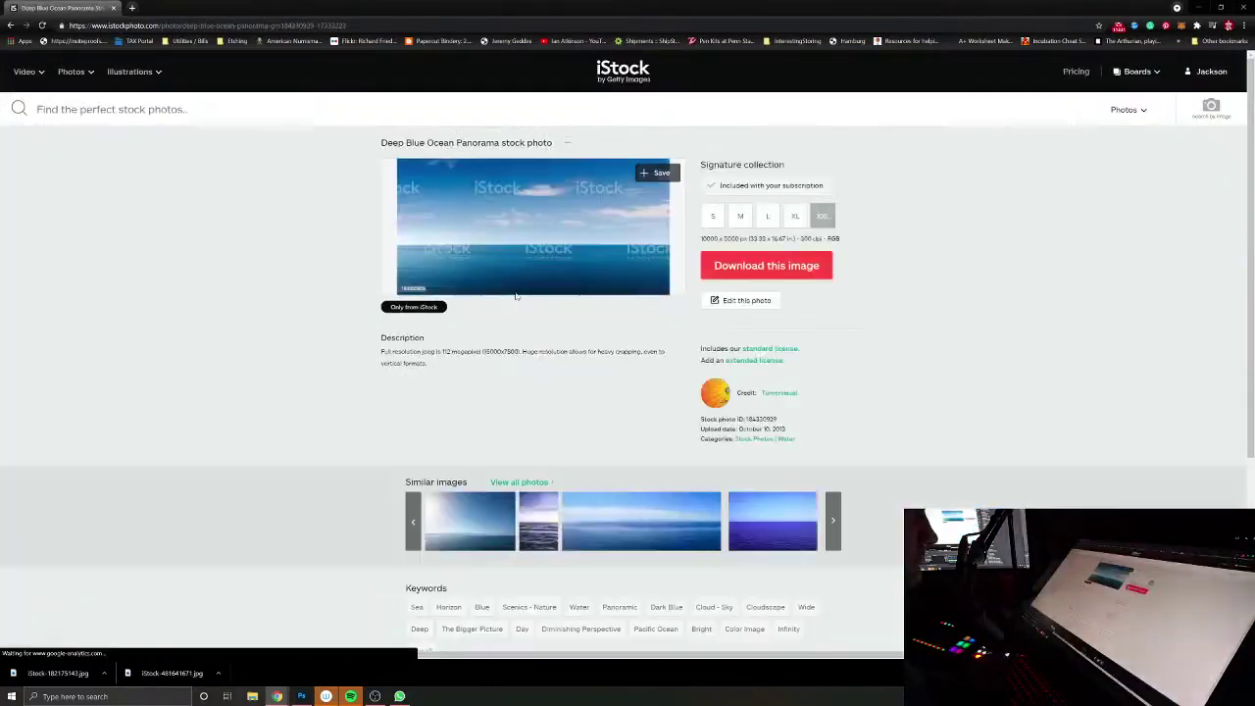
pyautogui.click(530, 239)
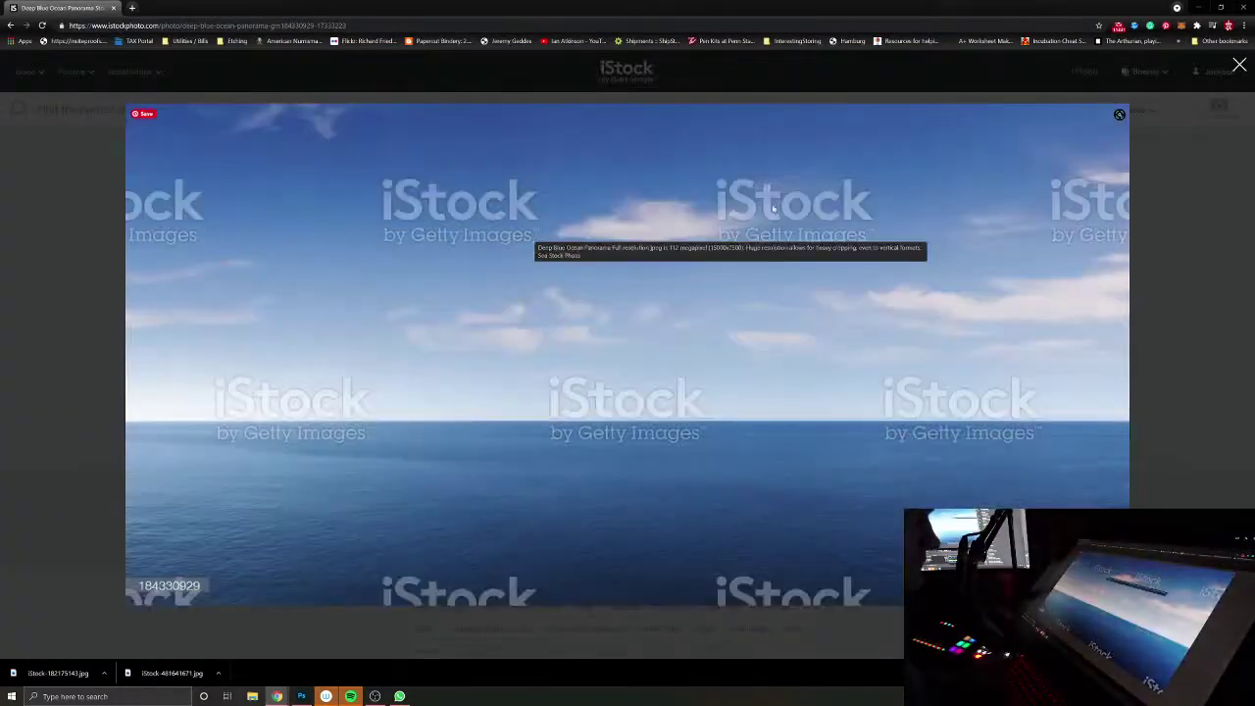
pyautogui.click(1220, 199)
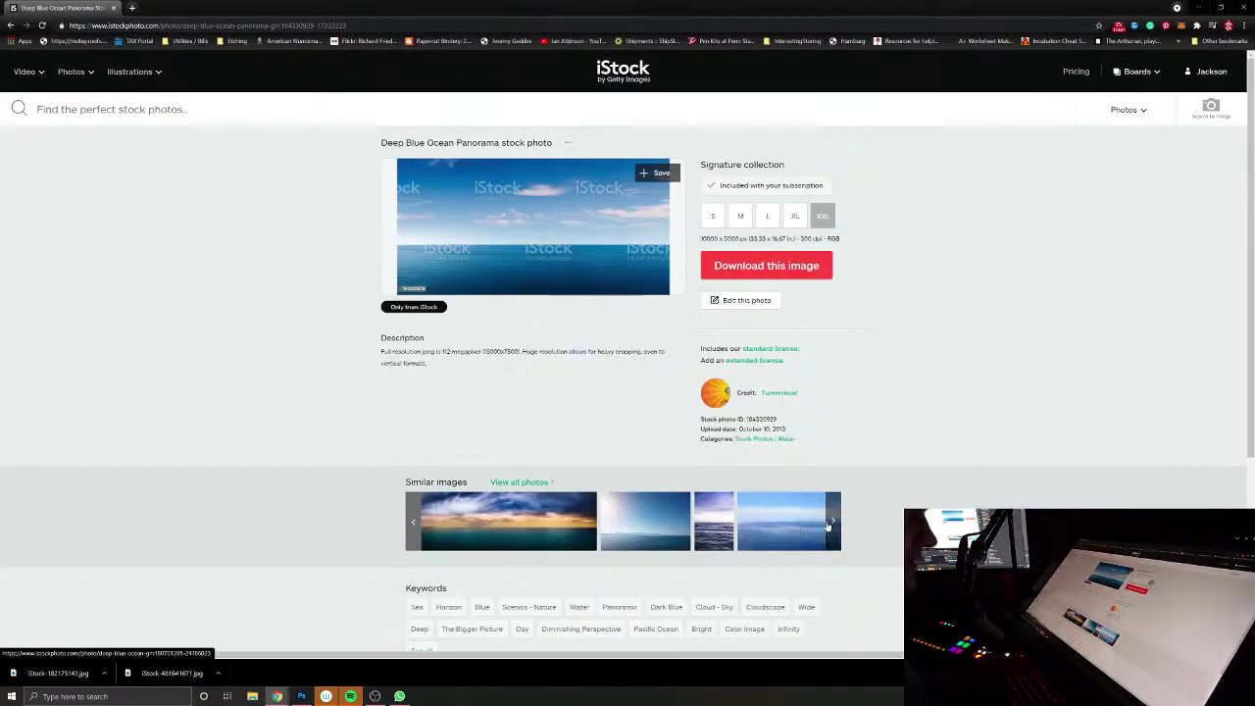
# Step: Open the similar wide "Deep blue ocean" photo, view its whole series, and open the calm-sea photo with the hazy horizon
pyautogui.click(798, 511)
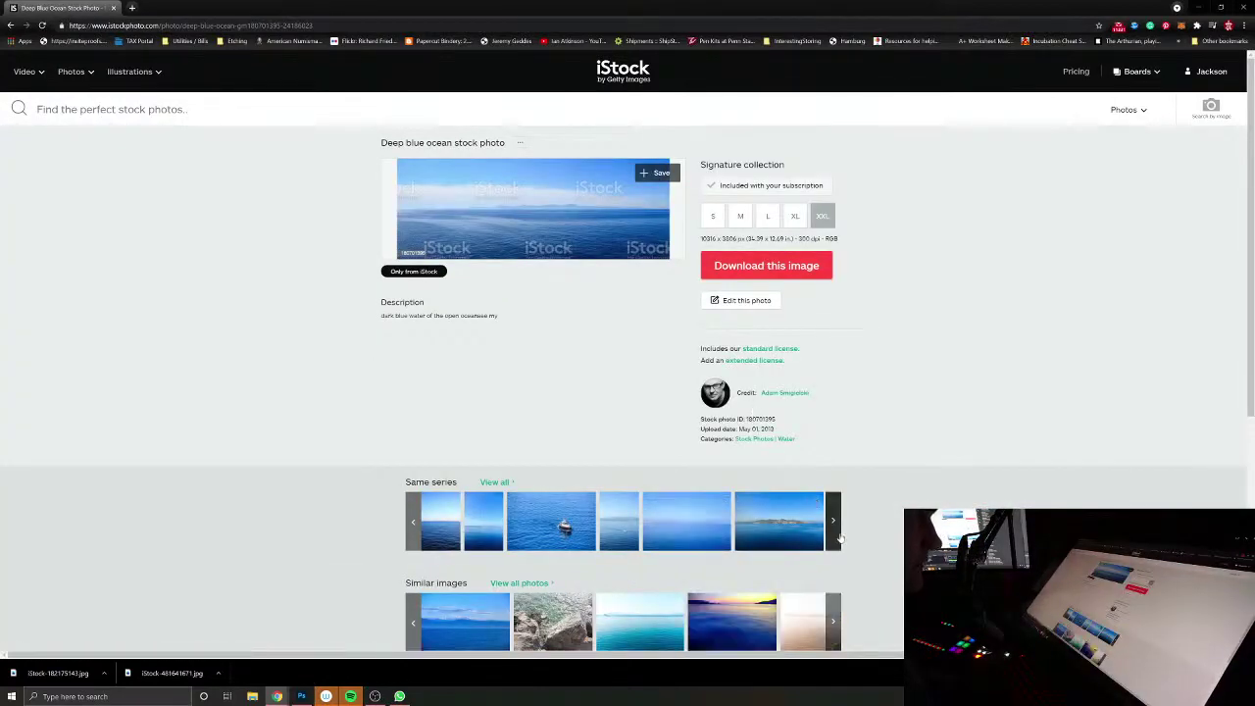
pyautogui.click(495, 482)
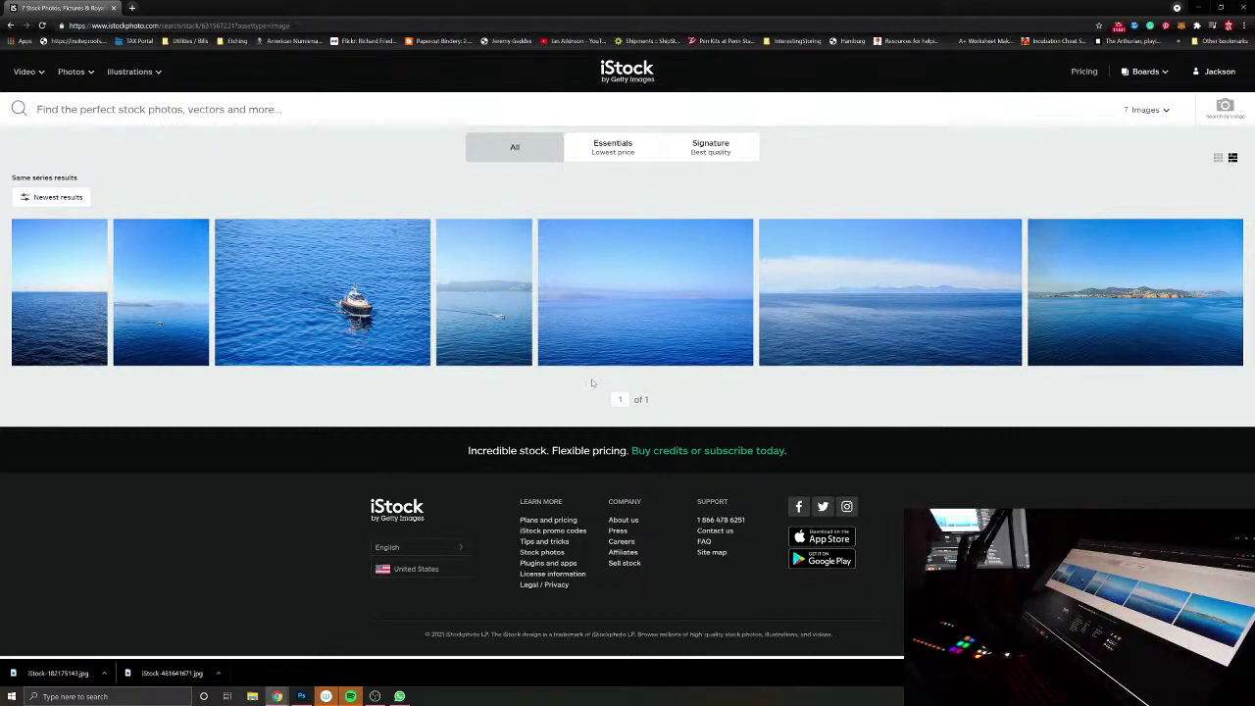
pyautogui.click(673, 327)
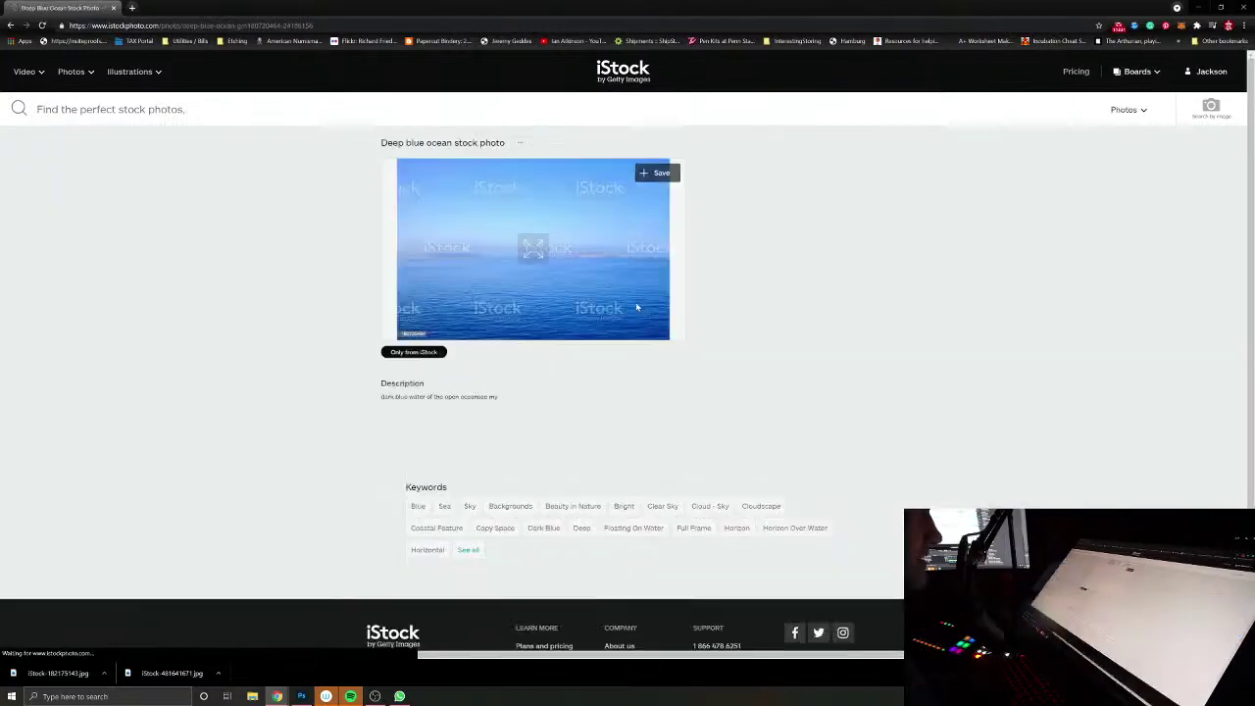
pyautogui.scroll(-1, 686, 530)
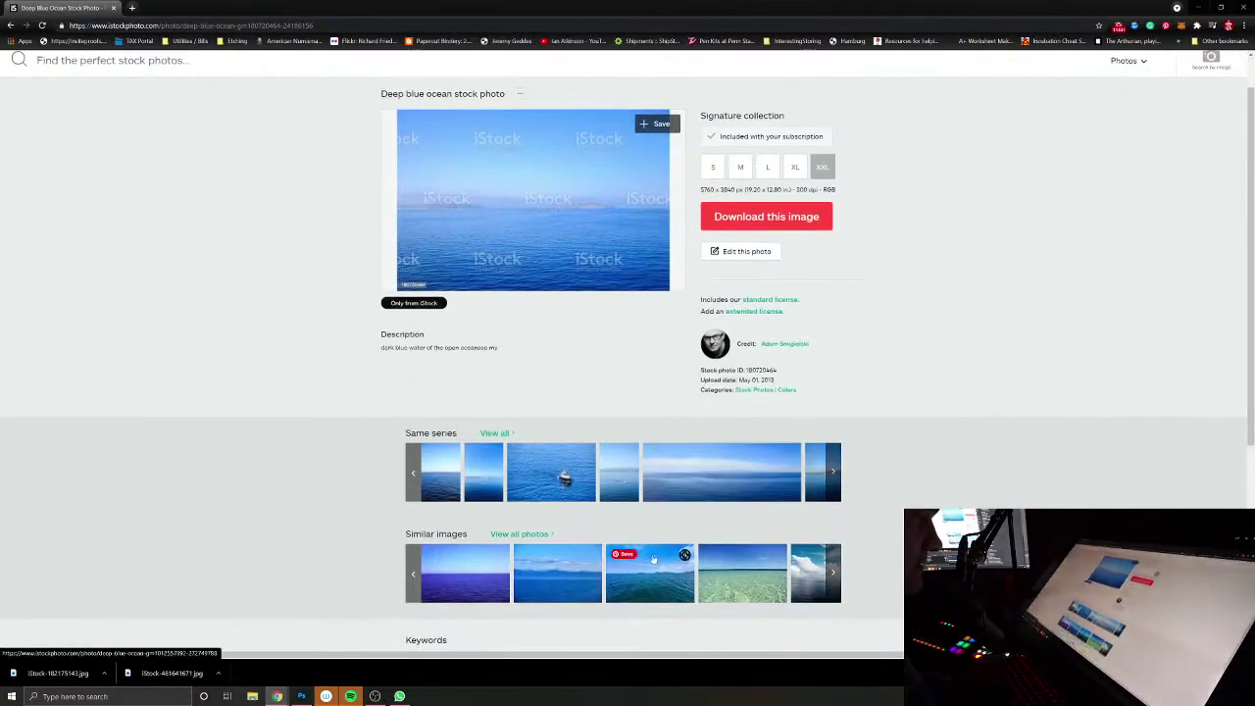
# Step: Compare a similar choppy-sea photo and the wide same-series photo, then return to the calm-sea photo with the hazy horizon
pyautogui.click(659, 569)
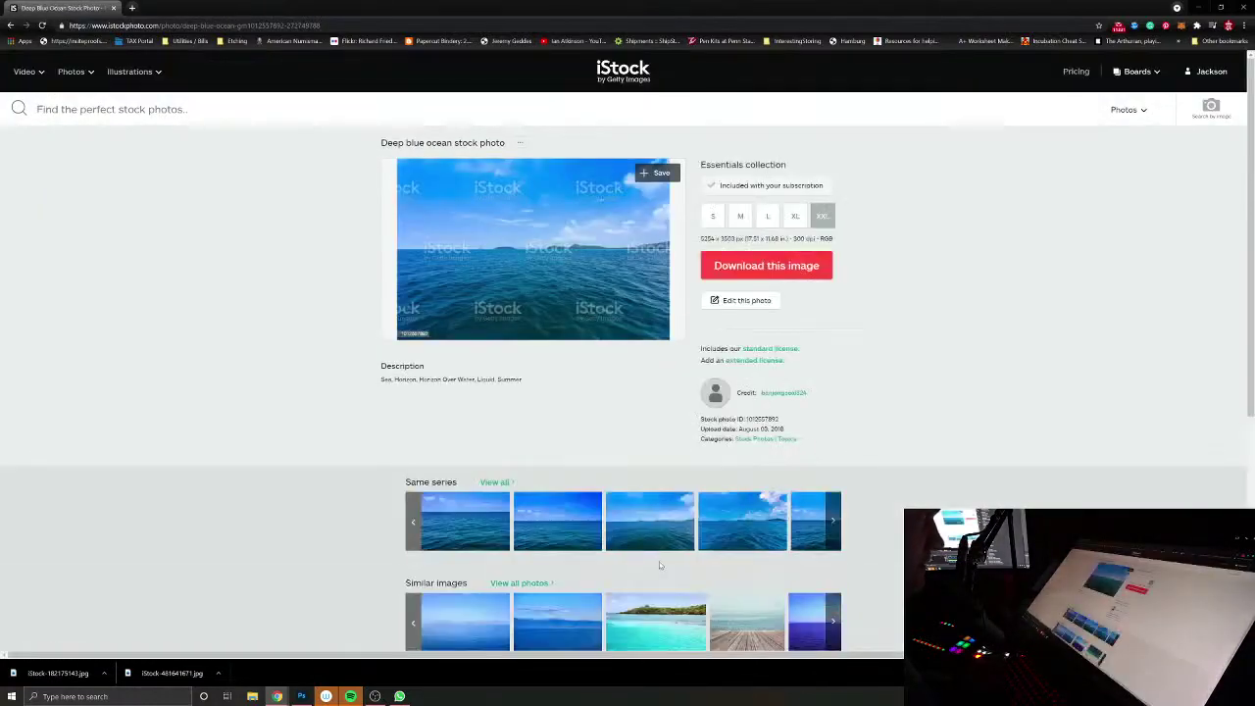
pyautogui.click(832, 520)
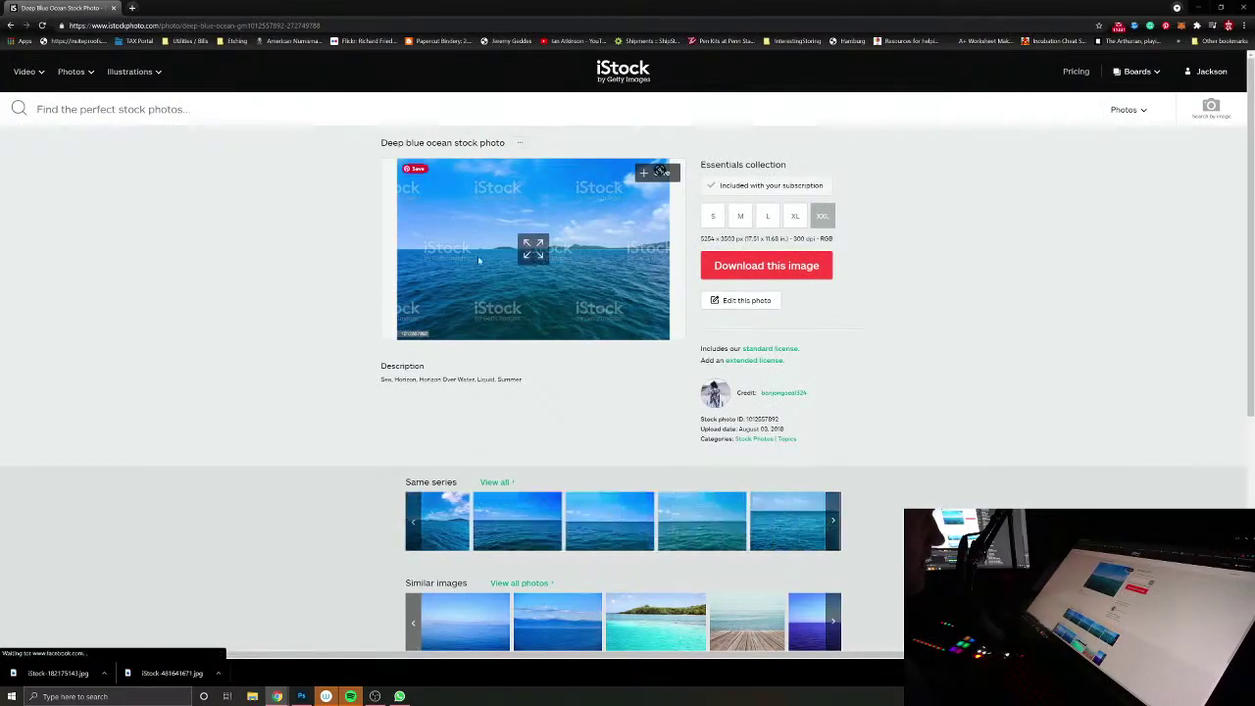
pyautogui.hotkey('alt', 'Left')
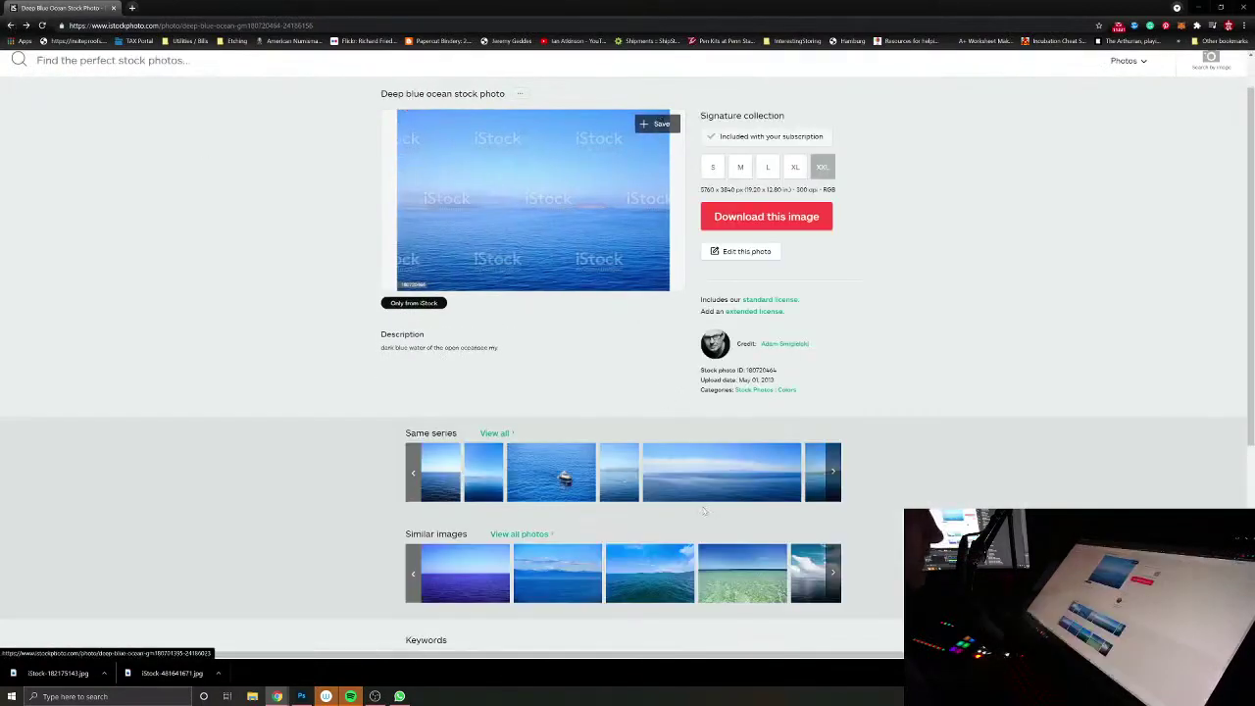
pyautogui.click(705, 486)
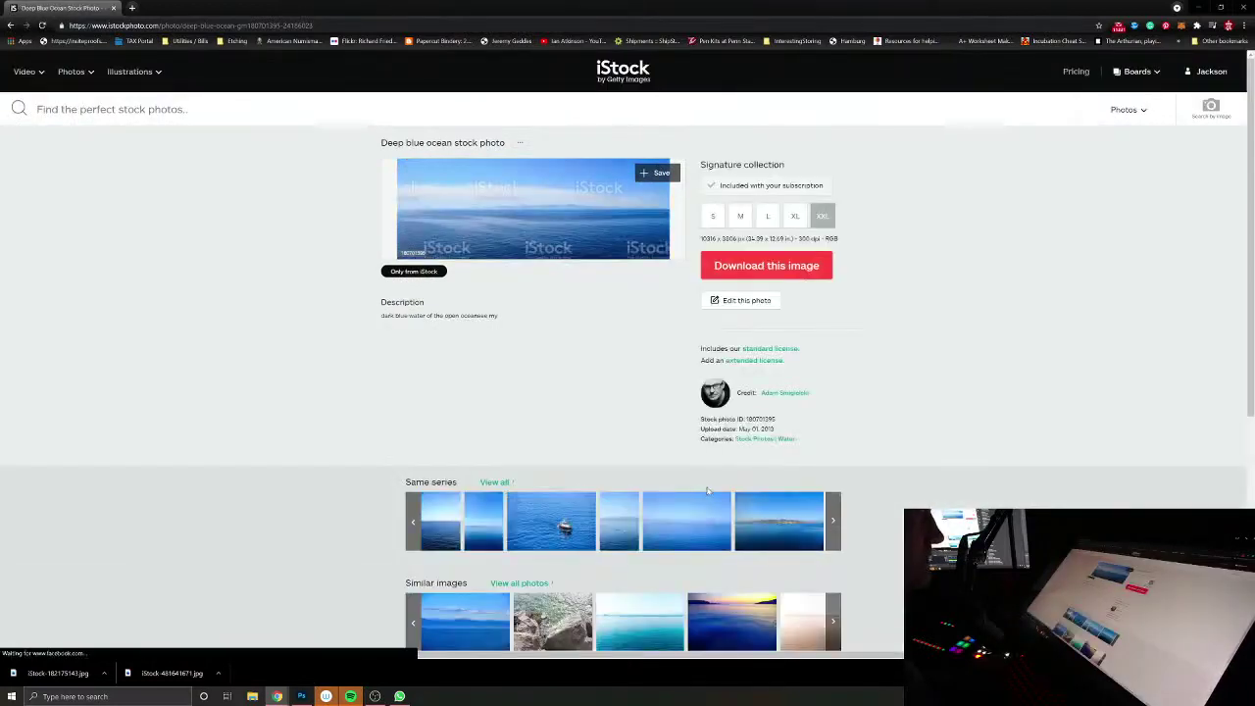
pyautogui.moveTo(737, 529)
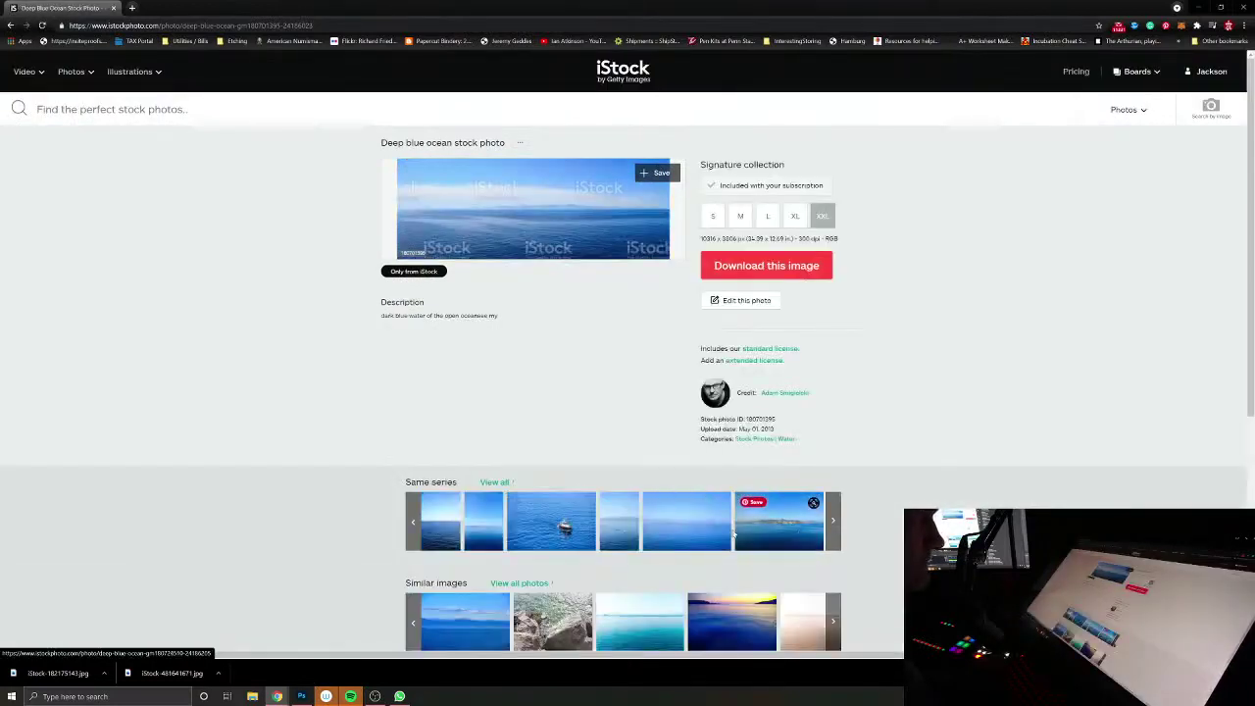
pyautogui.click(686, 520)
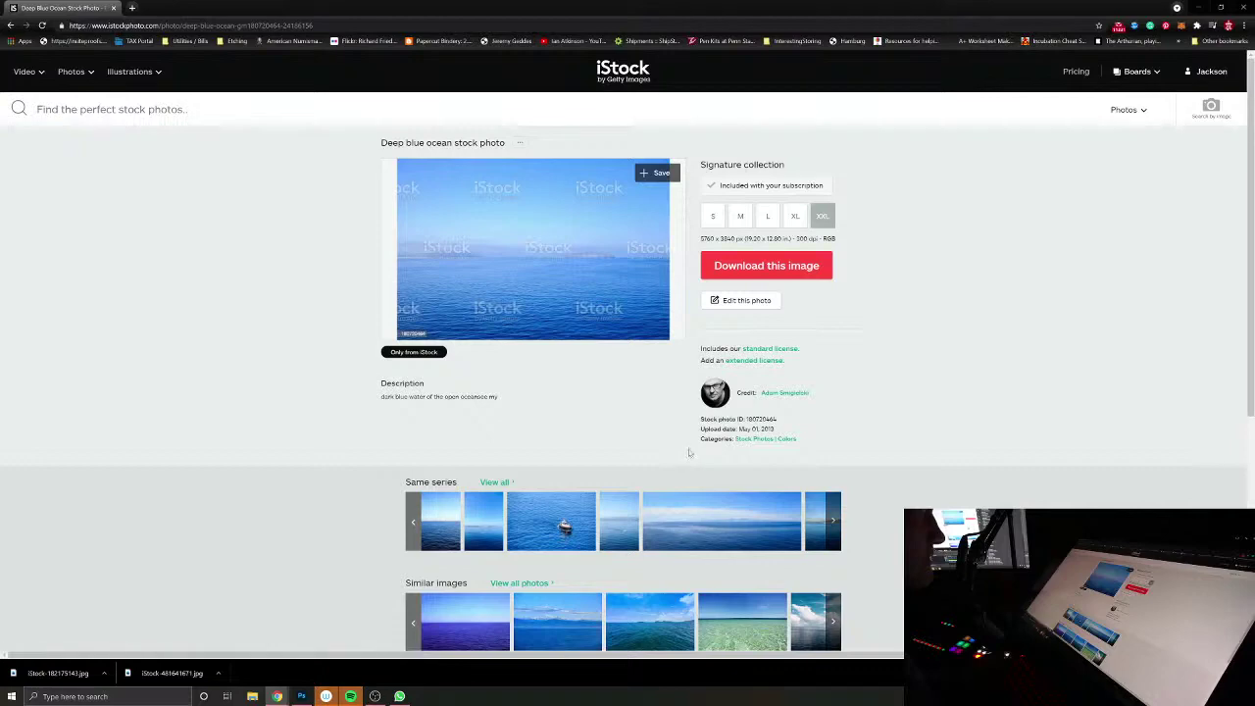
# Step: Download the hazy-horizon "Deep blue ocean" photo as iStock-180720464 into the island folder and open it in Photoshop
pyautogui.click(773, 265)
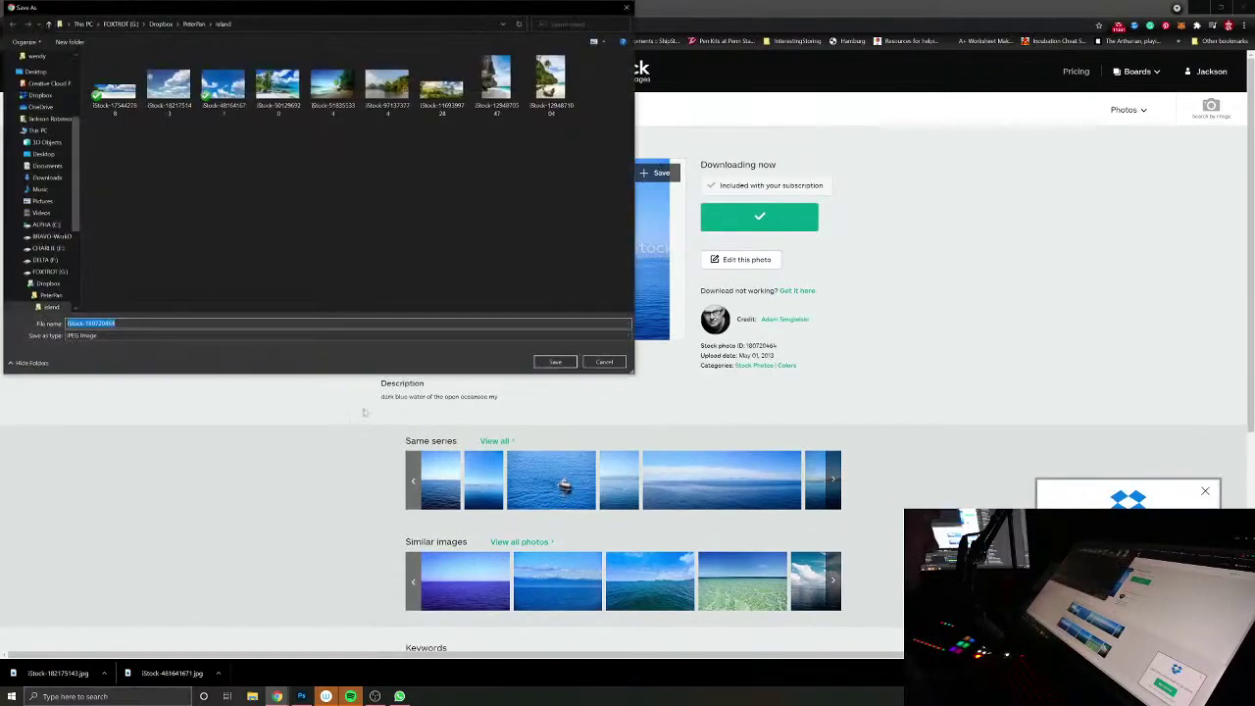
pyautogui.click(555, 362)
pyautogui.hotkey('alt', 'Tab')
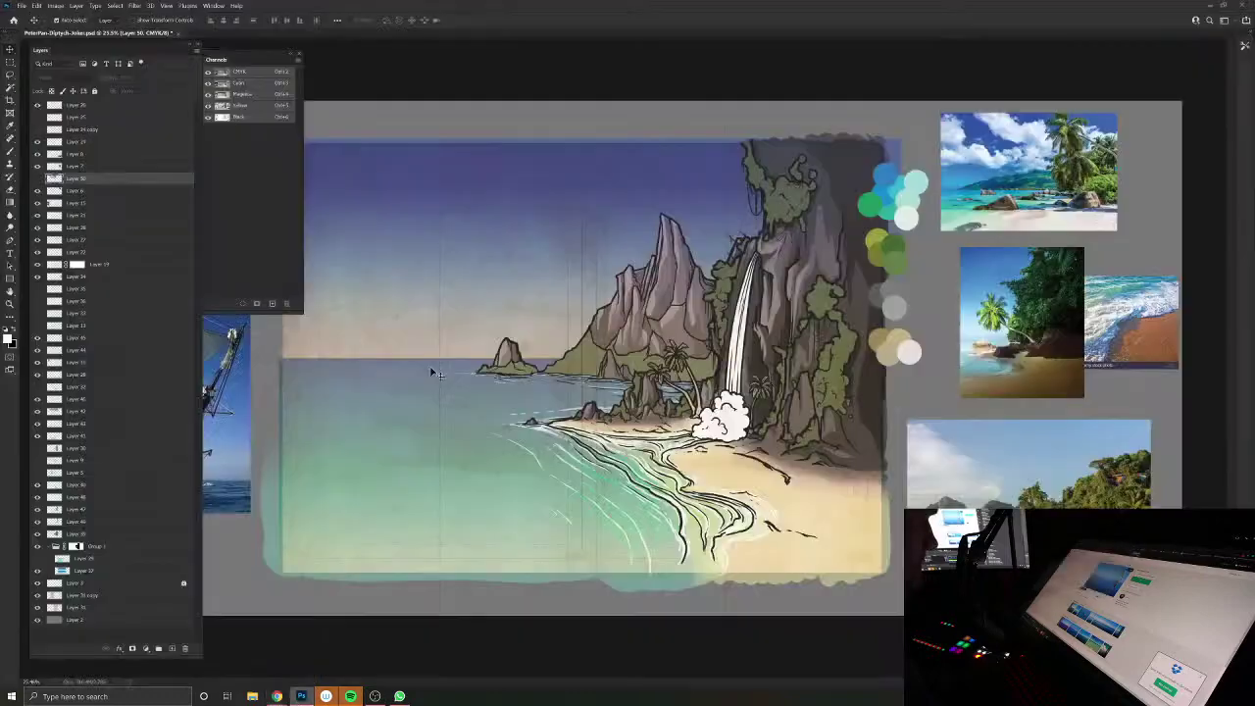
pyautogui.click(22, 5)
pyautogui.click(39, 27)
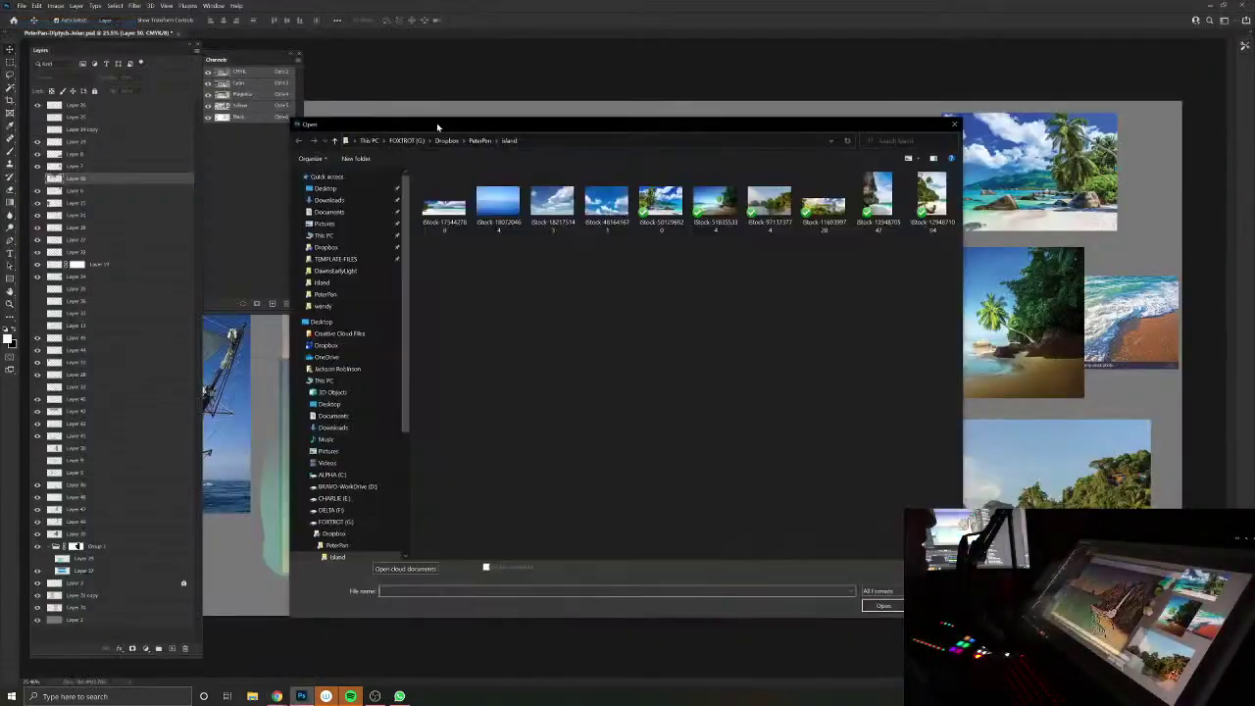
pyautogui.doubleClick(489, 196)
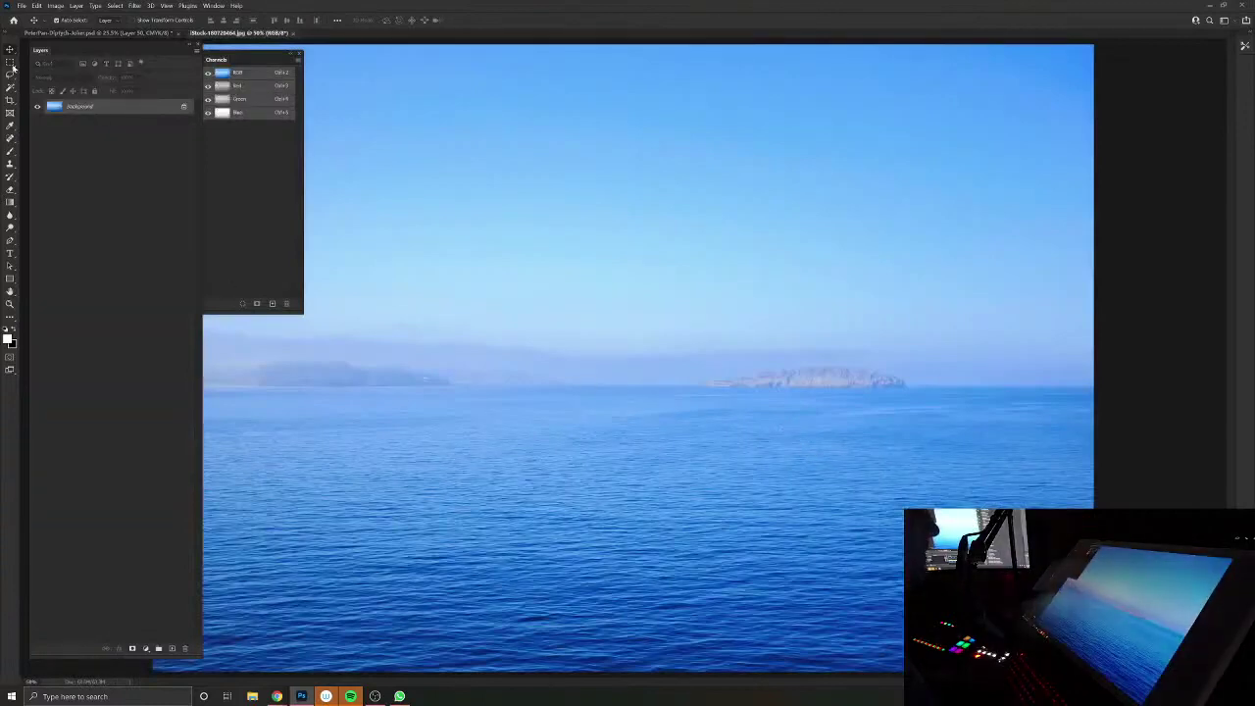
# Step: Select the water below the photo's horizon and paste a copy of it into the PeterPan illustration as a new layer
pyautogui.click(10, 63)
pyautogui.hotkey('ctrl', '-')
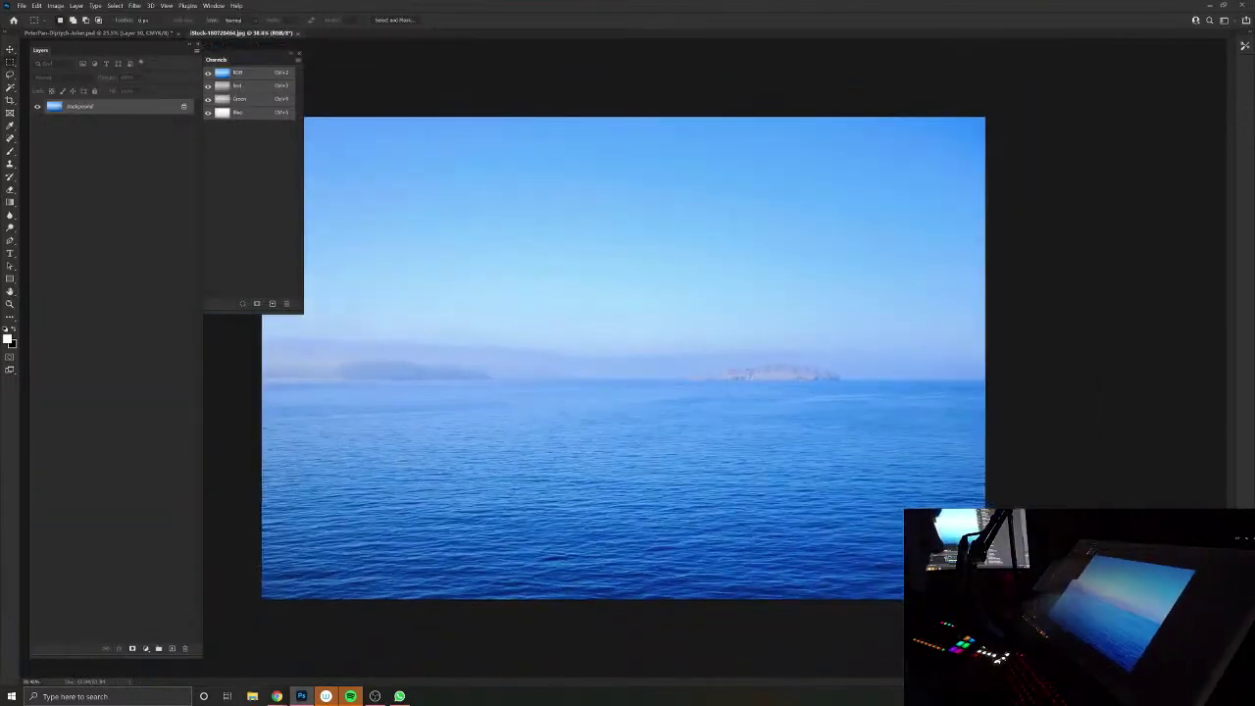
pyautogui.moveTo(372, 404); pyautogui.dragTo(236, 381)
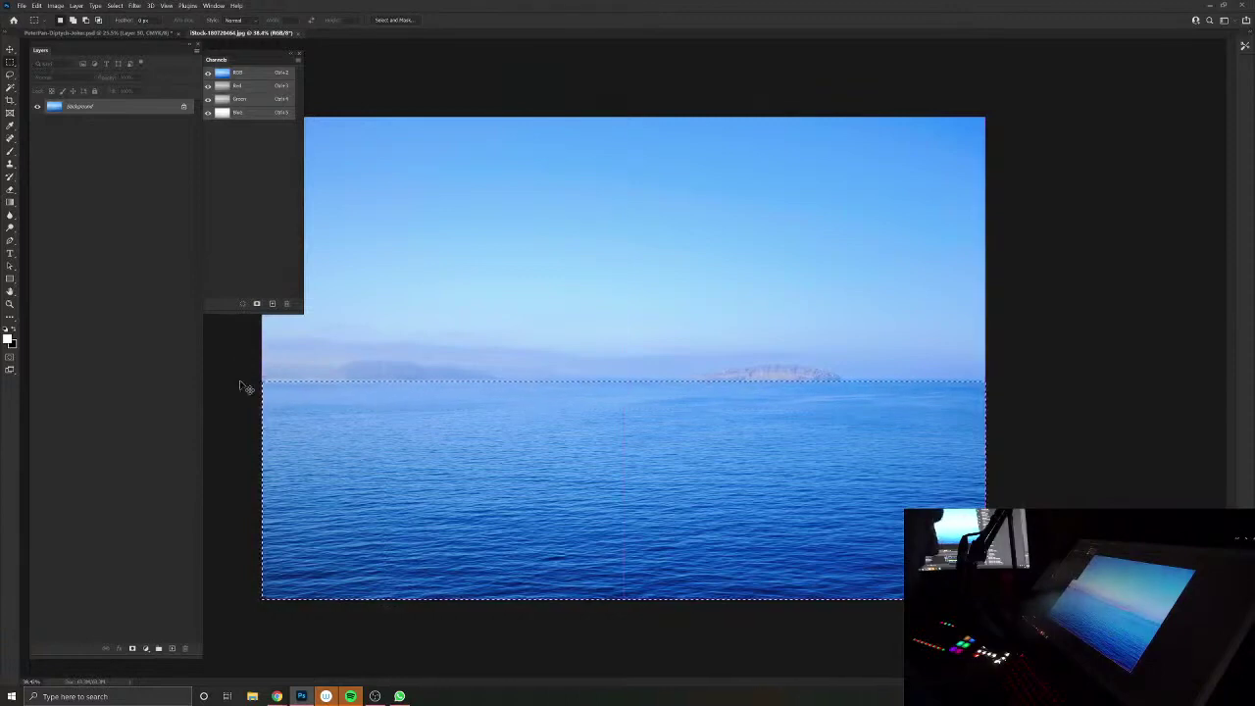
pyautogui.click(295, 34)
pyautogui.hotkey('ctrl', 'v')
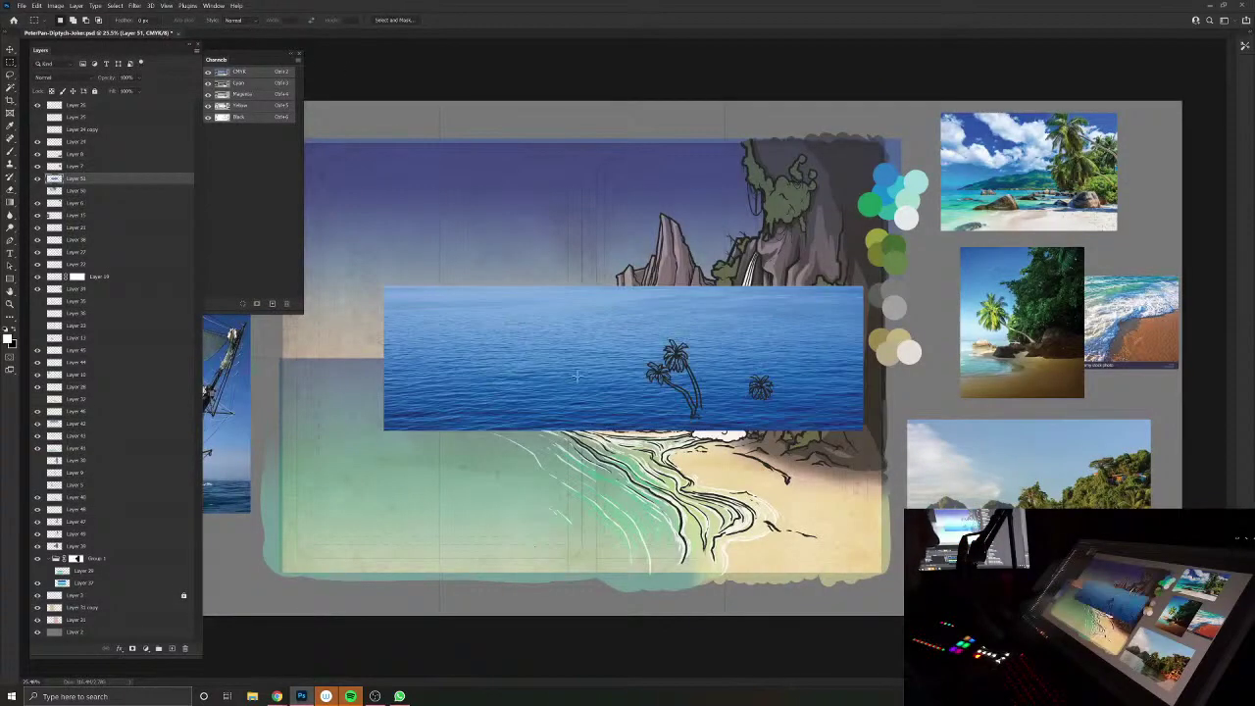
# Step: Move and enlarge the pasted ocean layer so it covers the sea area from the horizon to the artwork's lower edge
pyautogui.hotkey('ctrl', 't')
pyautogui.moveTo(522, 386); pyautogui.dragTo(419, 530)
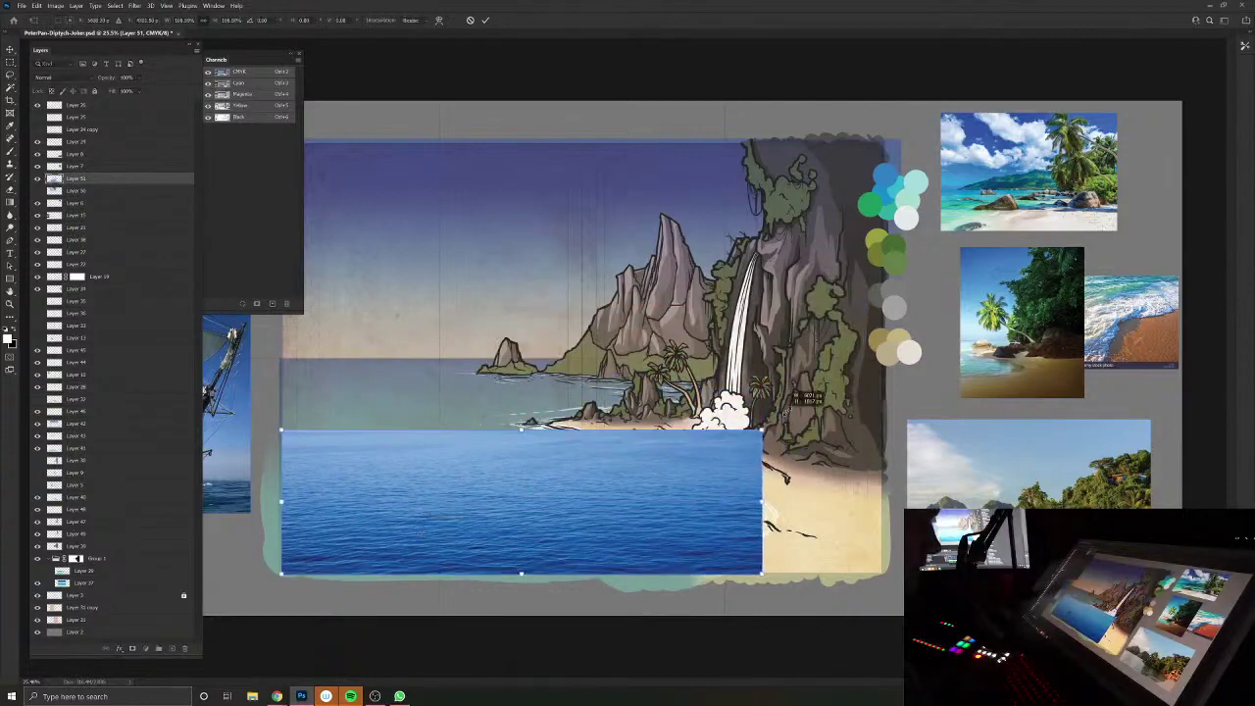
pyautogui.moveTo(764, 427); pyautogui.dragTo(998, 354)
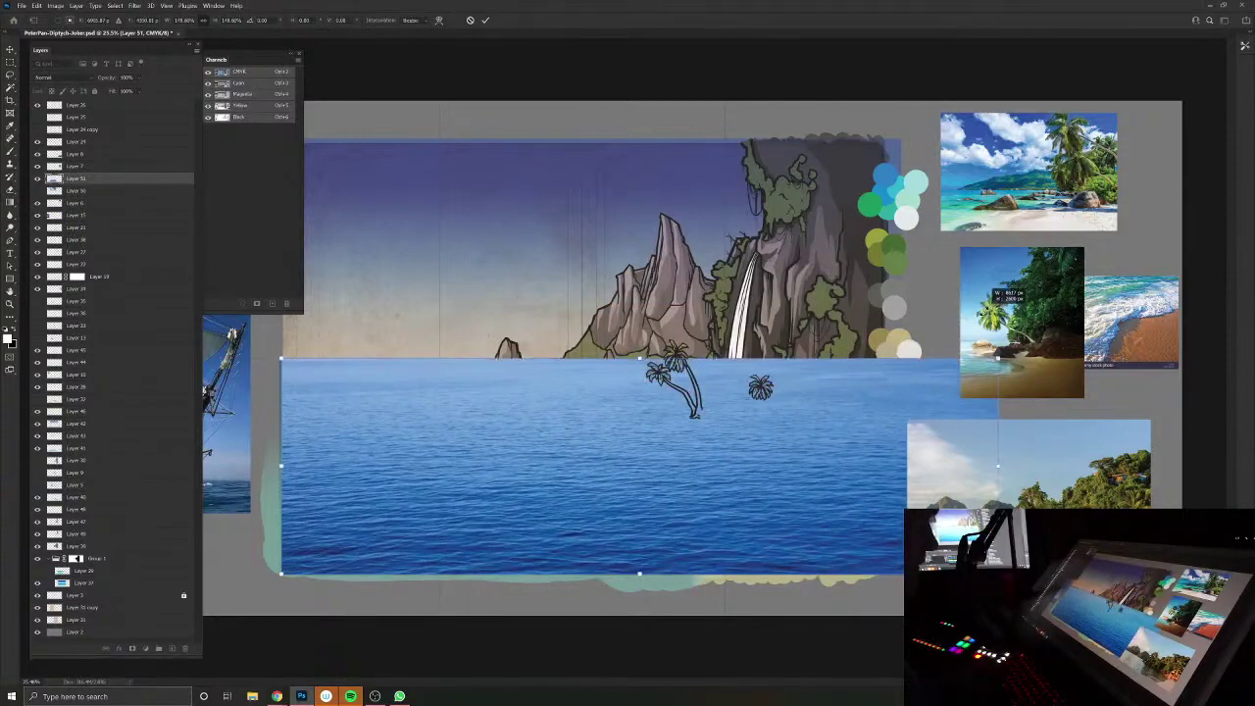
pyautogui.moveTo(976, 312); pyautogui.dragTo(978, 312)
pyautogui.press('Return')
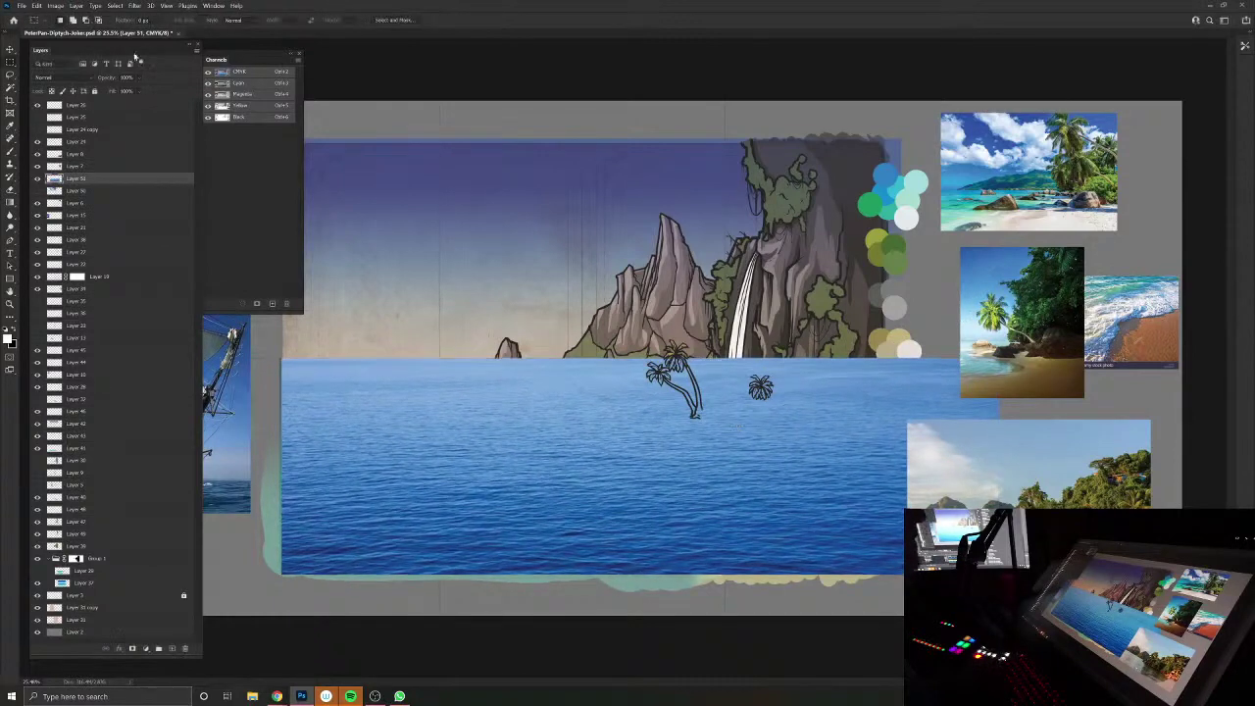
# Step: Set the ocean layer to Overlay blending and mask it off the island and beach using Group 1's mask shape
pyautogui.click(39, 78)
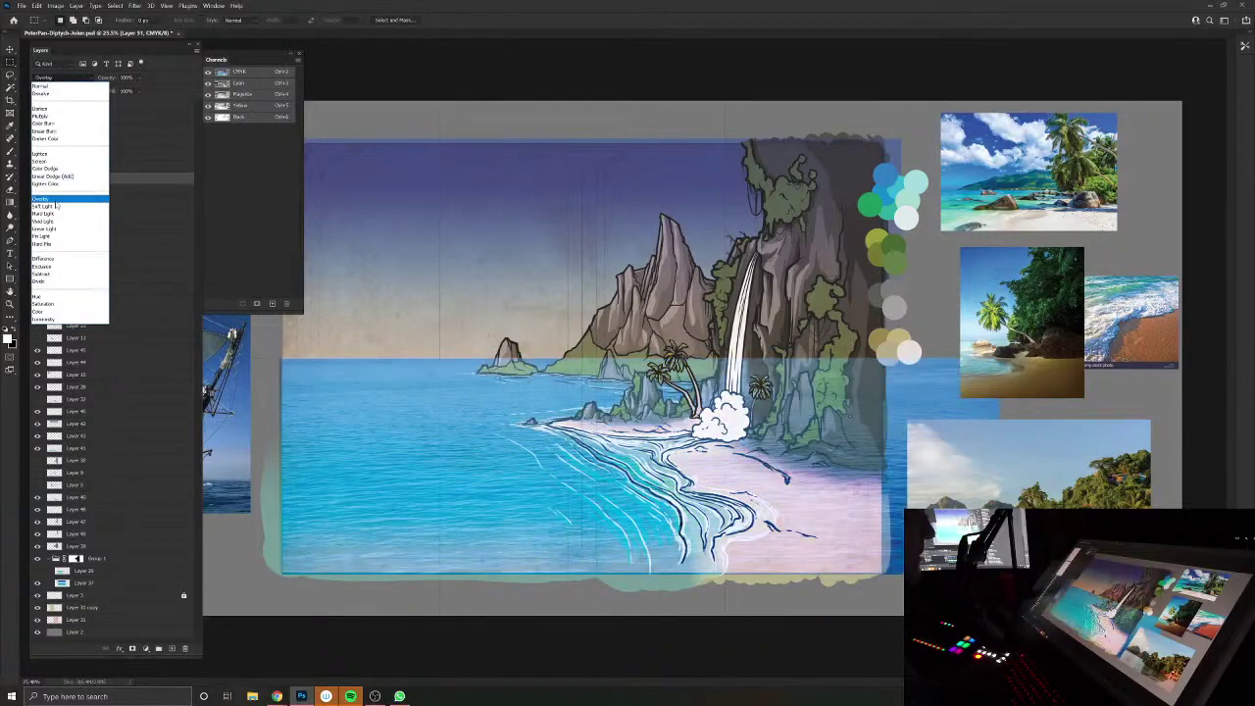
pyautogui.click(55, 201)
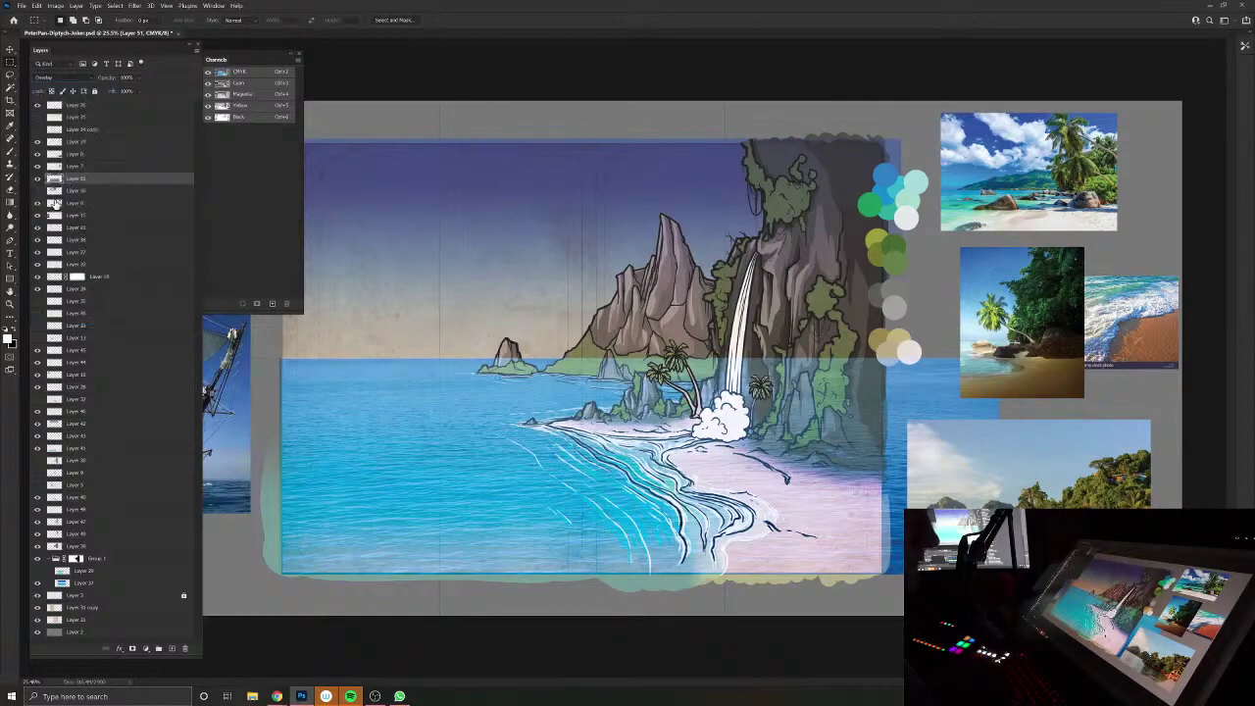
pyautogui.keyDown('ctrl'); pyautogui.click(77, 559); pyautogui.keyUp('ctrl')
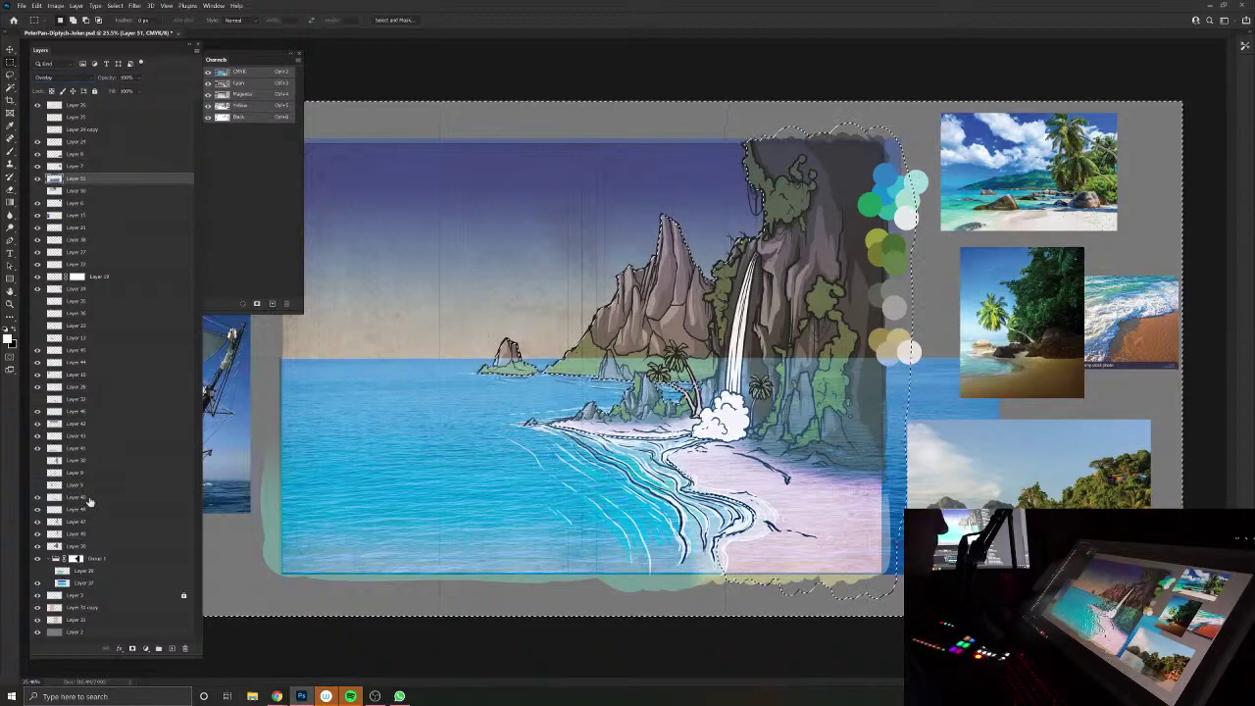
pyautogui.click(135, 649)
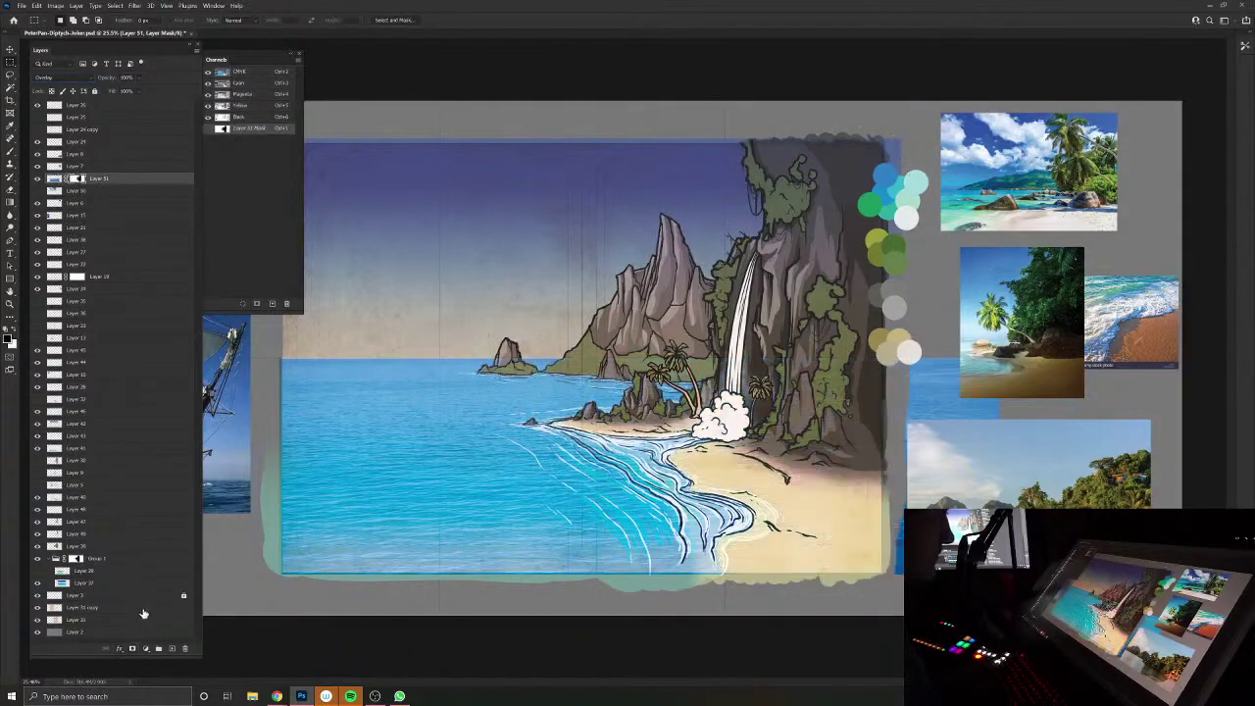
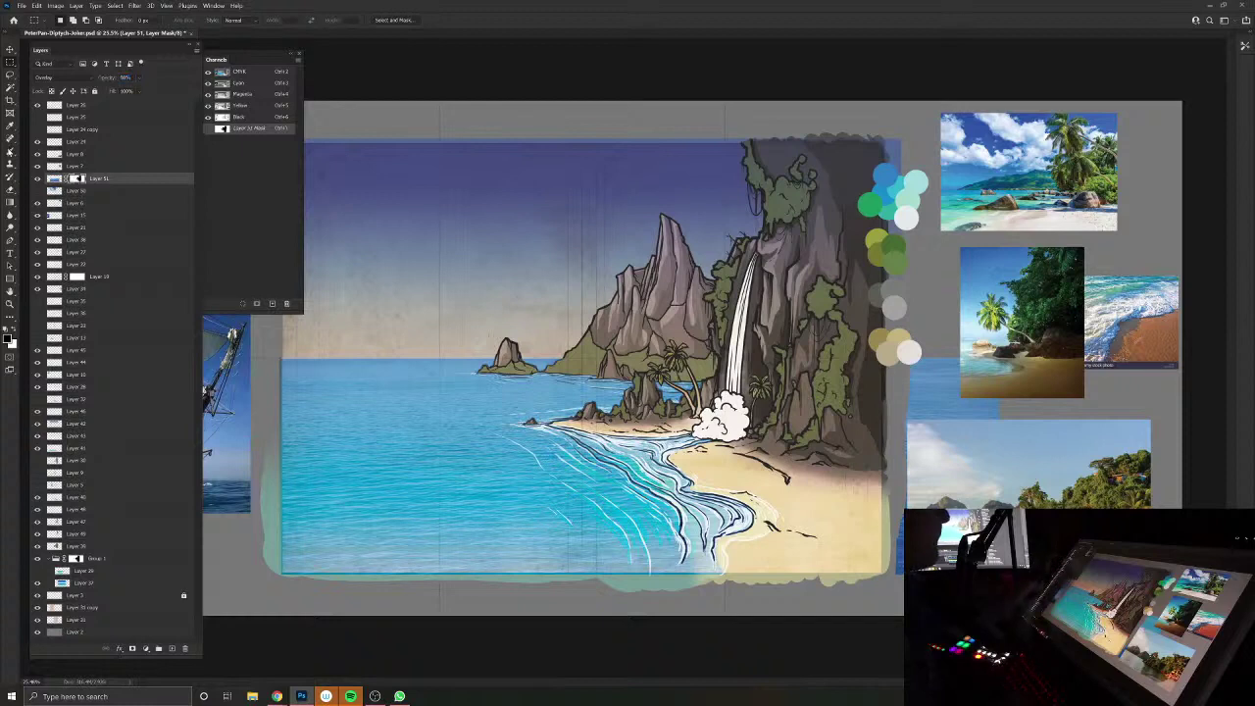
pyautogui.press('b')
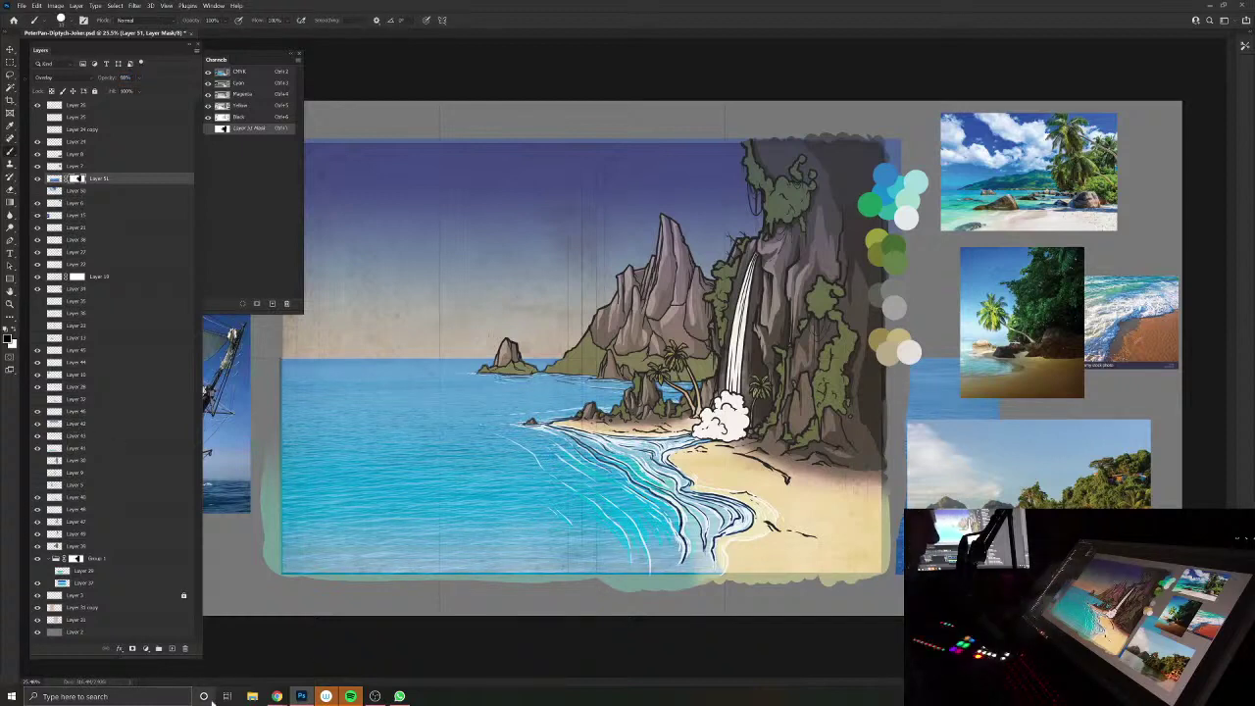
# Step: Switch to the iStock page in Chrome and search for "waves on shore"
pyautogui.moveTo(278, 694)
pyautogui.click(338, 652)
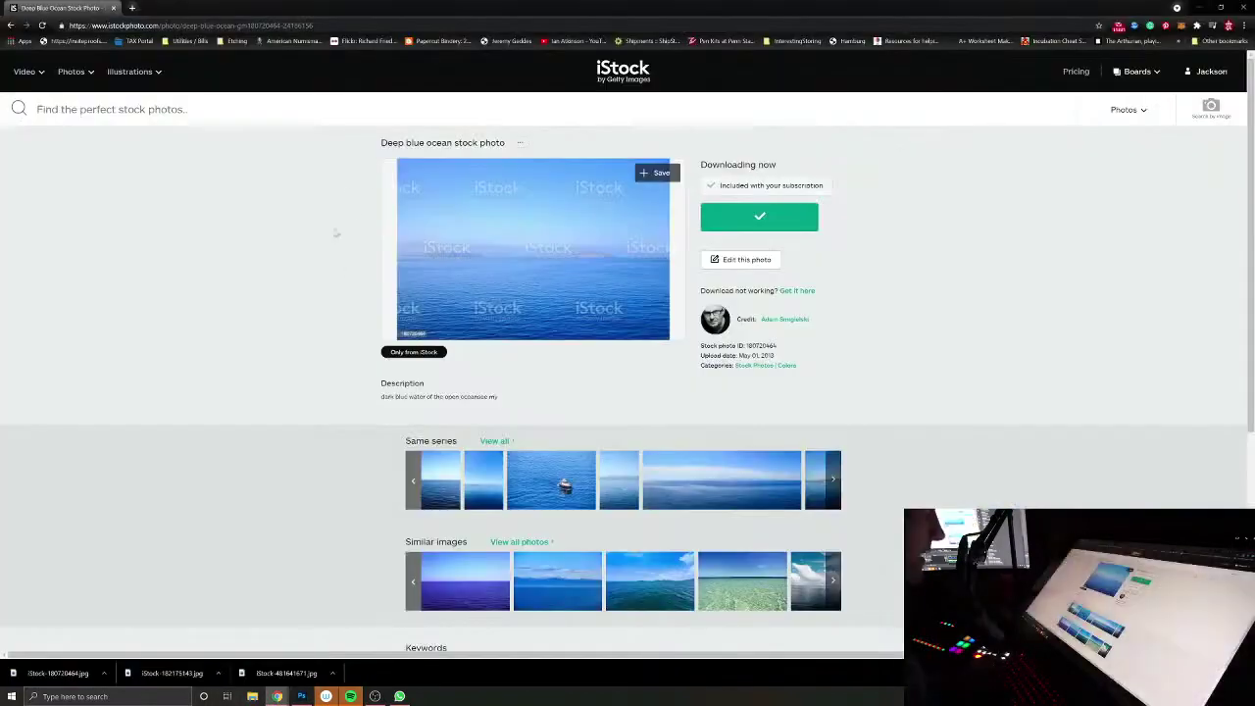
pyautogui.click(196, 109)
pyautogui.write('wave')
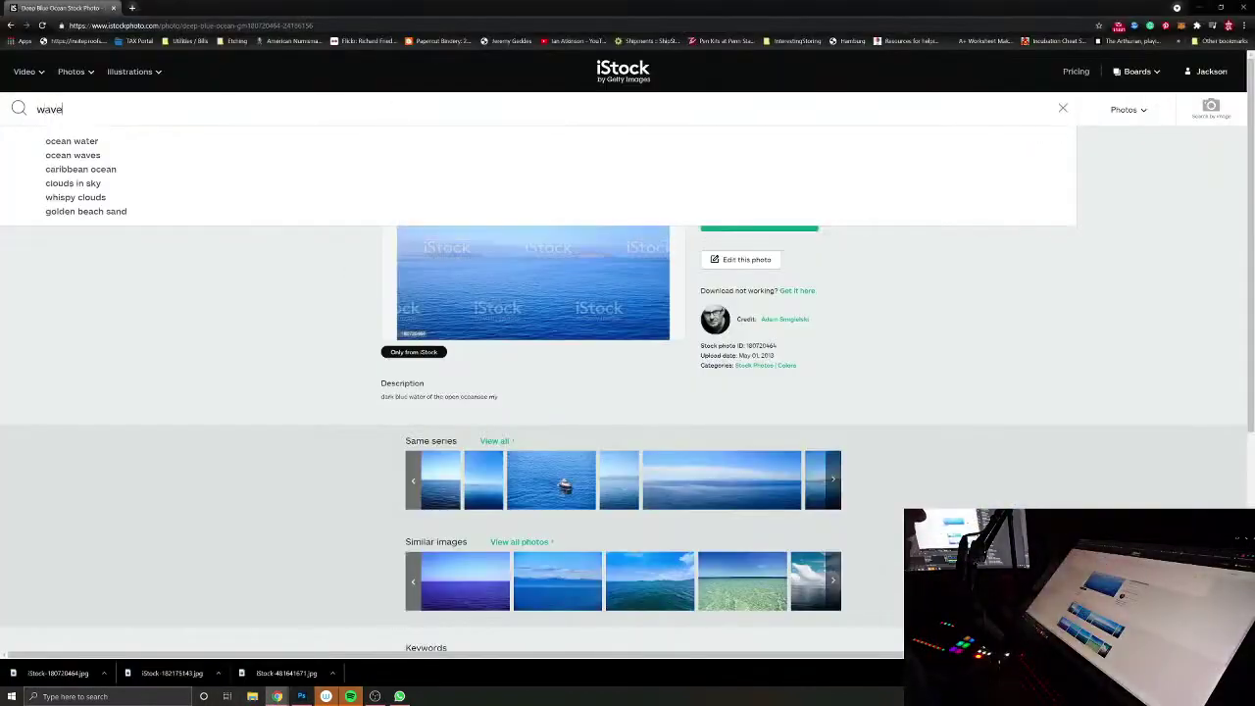
pyautogui.write('s on shore')
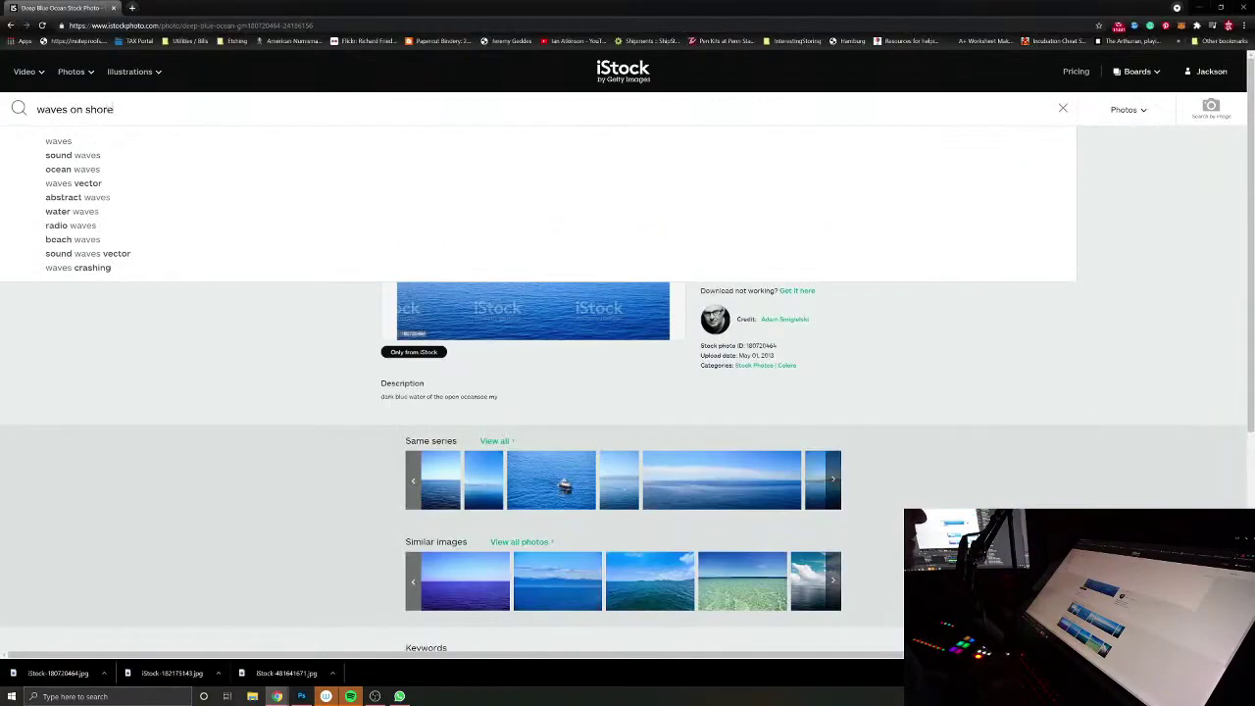
pyautogui.press('Return')
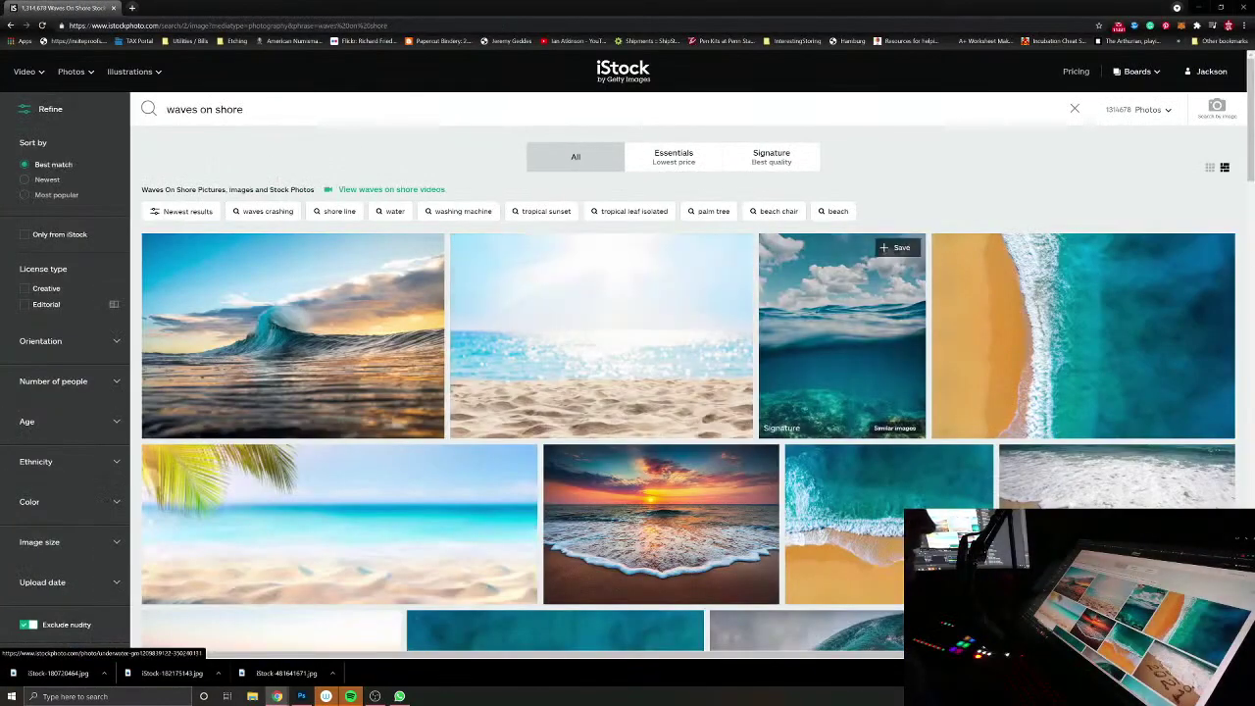
# Step: Examine the "waves on shore" results down to the end of the first page for a suitable surf photo
pyautogui.scroll(-3, 795, 432)
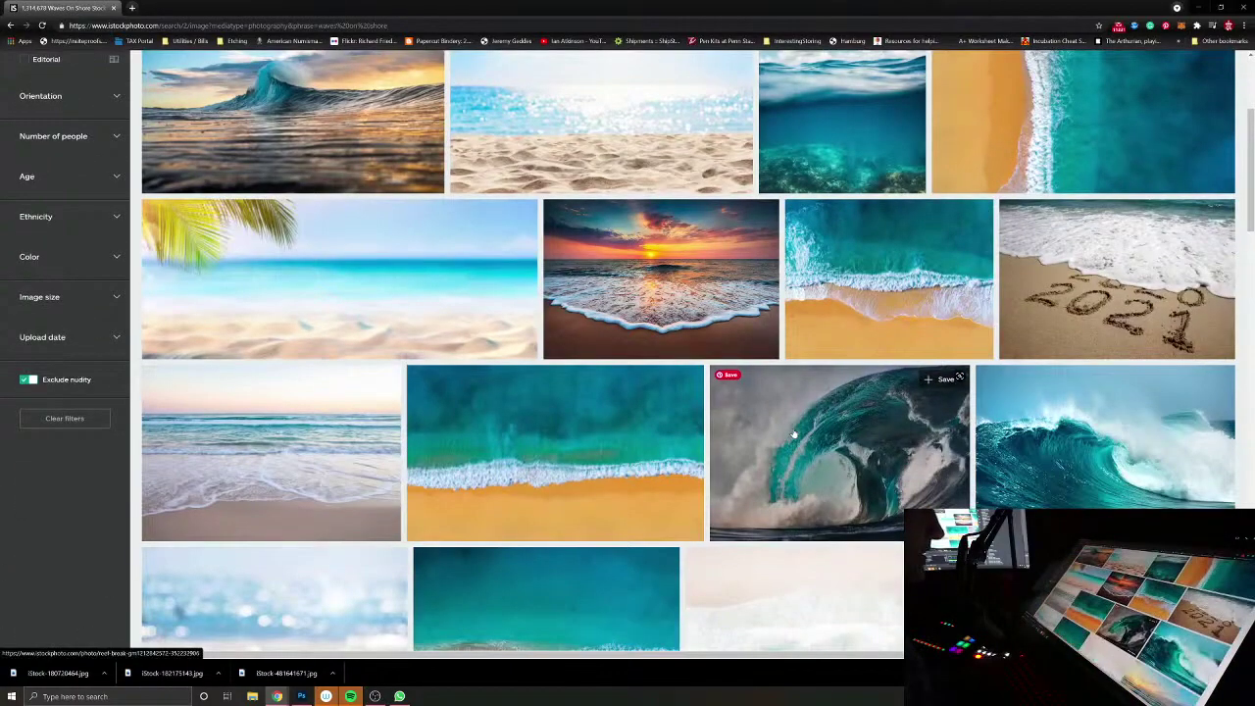
pyautogui.scroll(1, 795, 432)
pyautogui.scroll(-3, 795, 432)
pyautogui.scroll(-3, 795, 432)
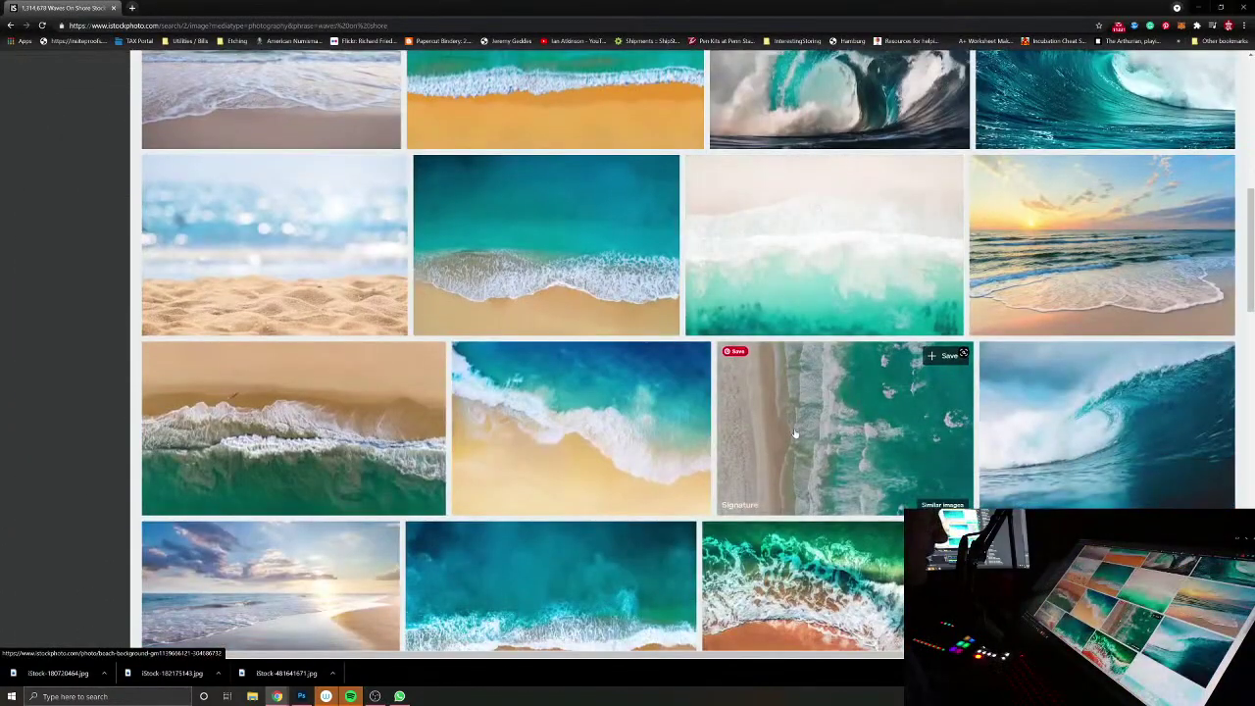
pyautogui.scroll(-1, 795, 433)
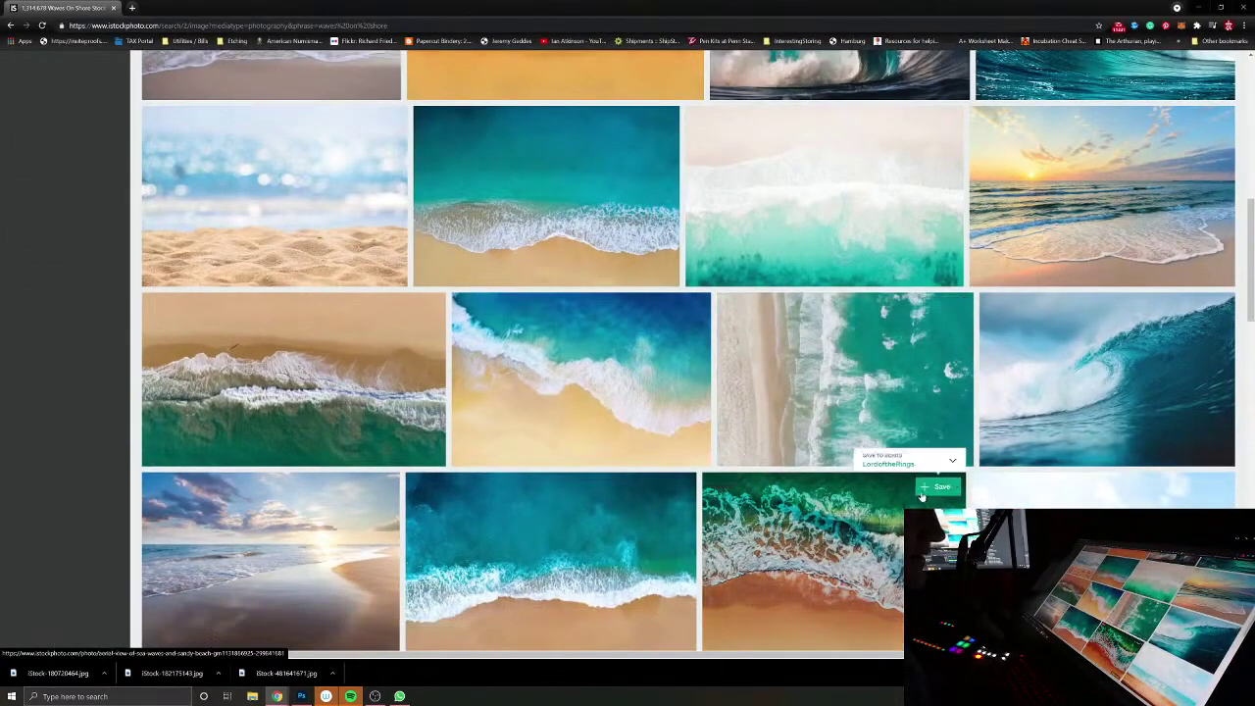
pyautogui.scroll(-3, 931, 490)
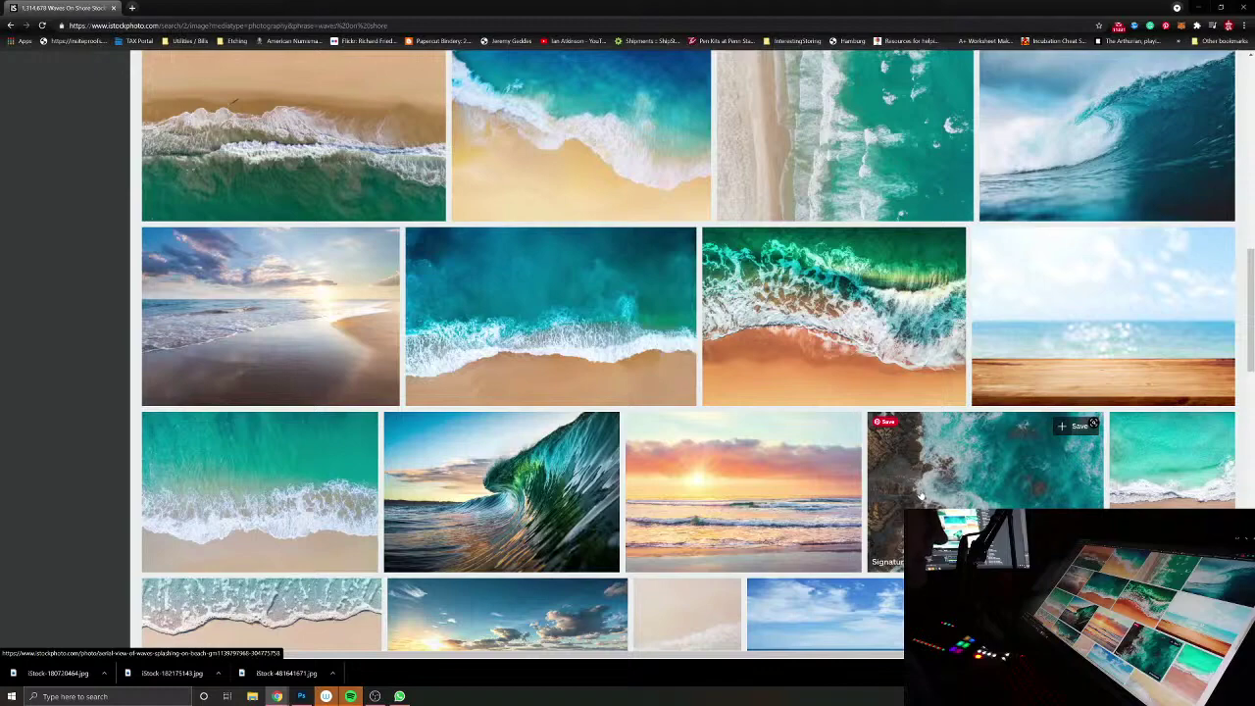
pyautogui.scroll(-4, 922, 495)
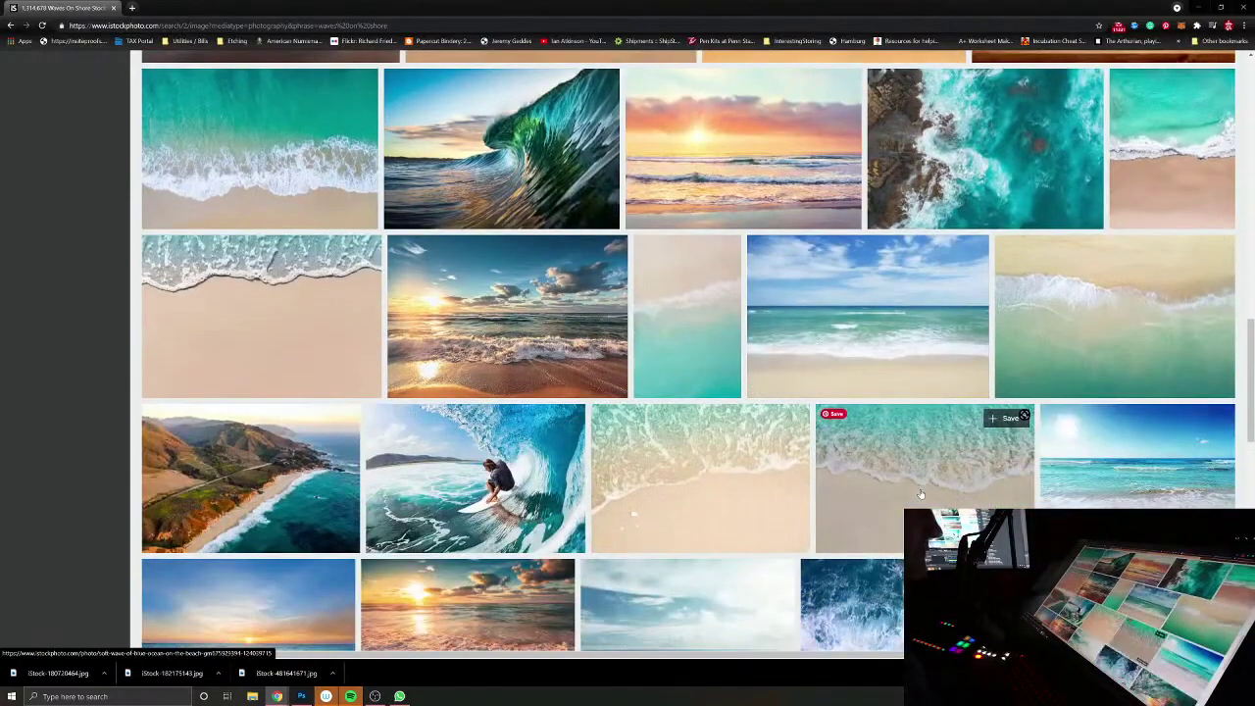
pyautogui.scroll(-3, 920, 493)
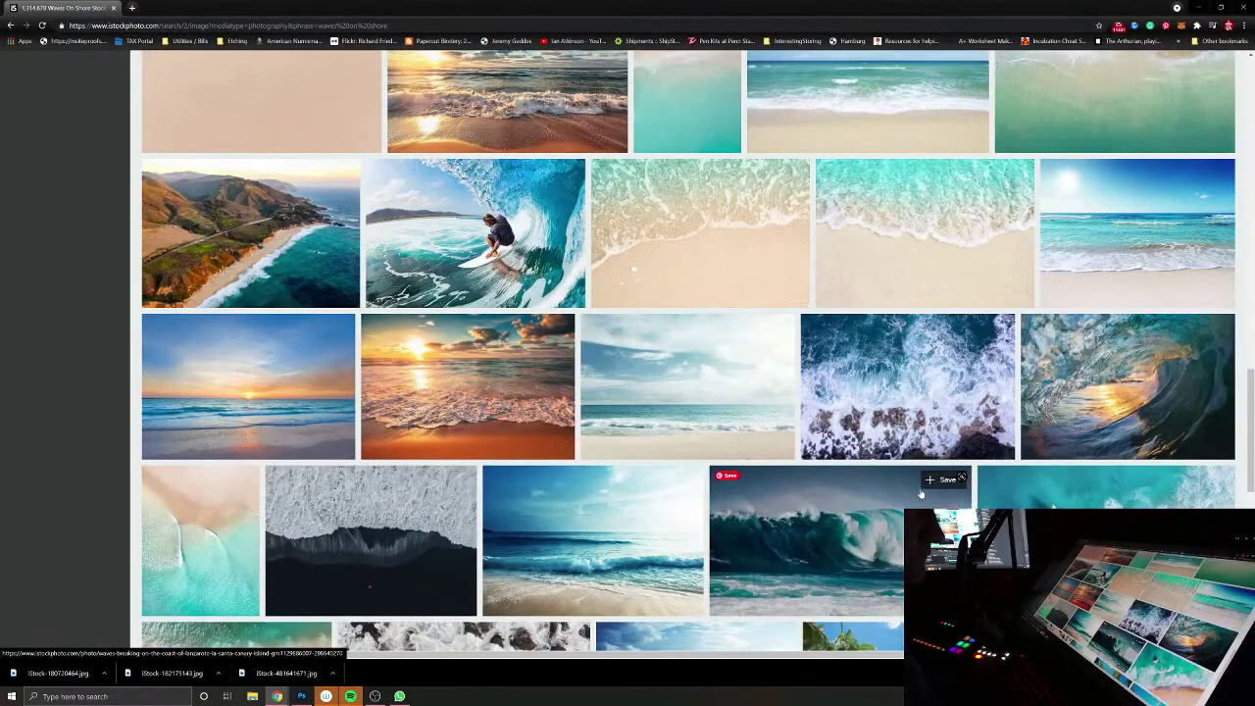
pyautogui.scroll(-2, 921, 493)
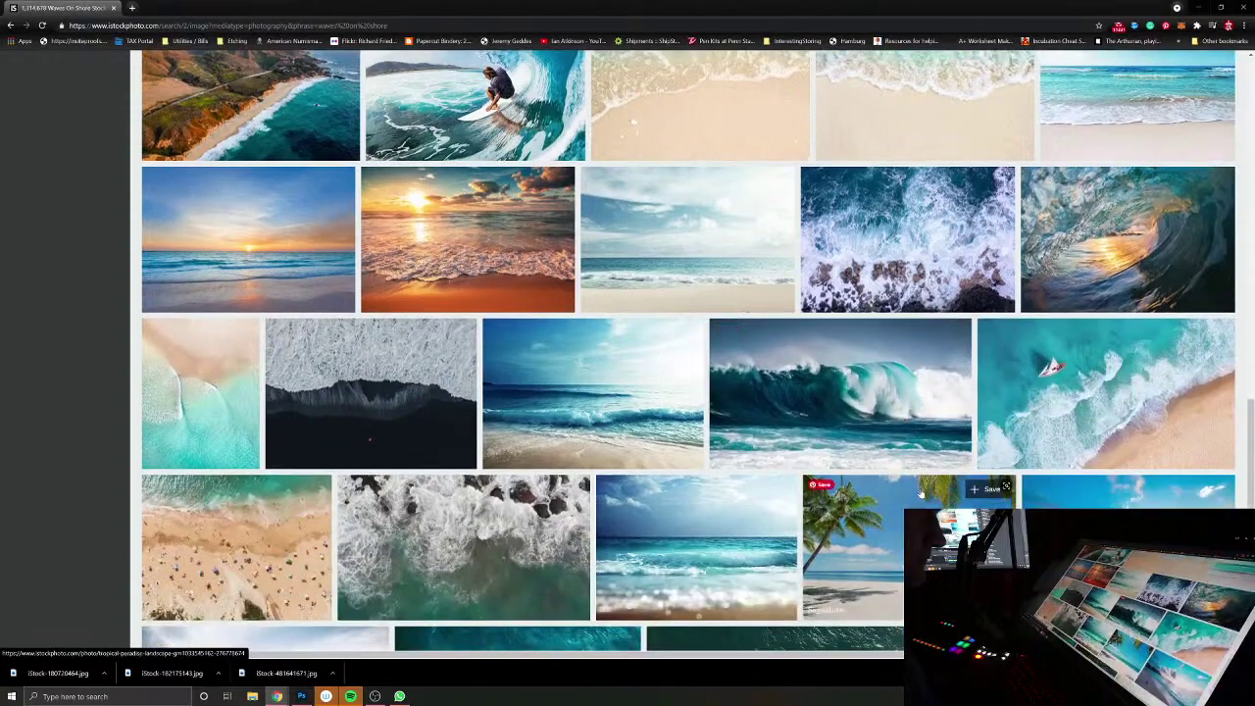
pyautogui.scroll(-1, 920, 495)
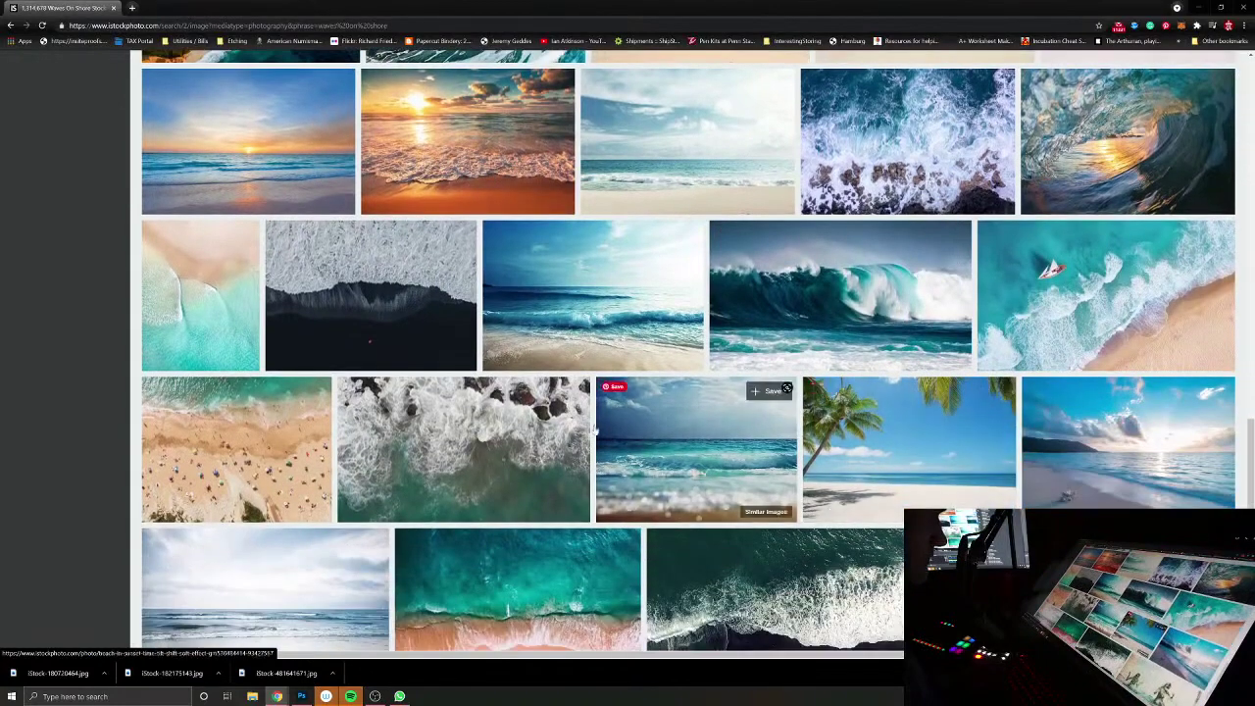
pyautogui.scroll(-2, 752, 470)
pyautogui.scroll(-2, 752, 471)
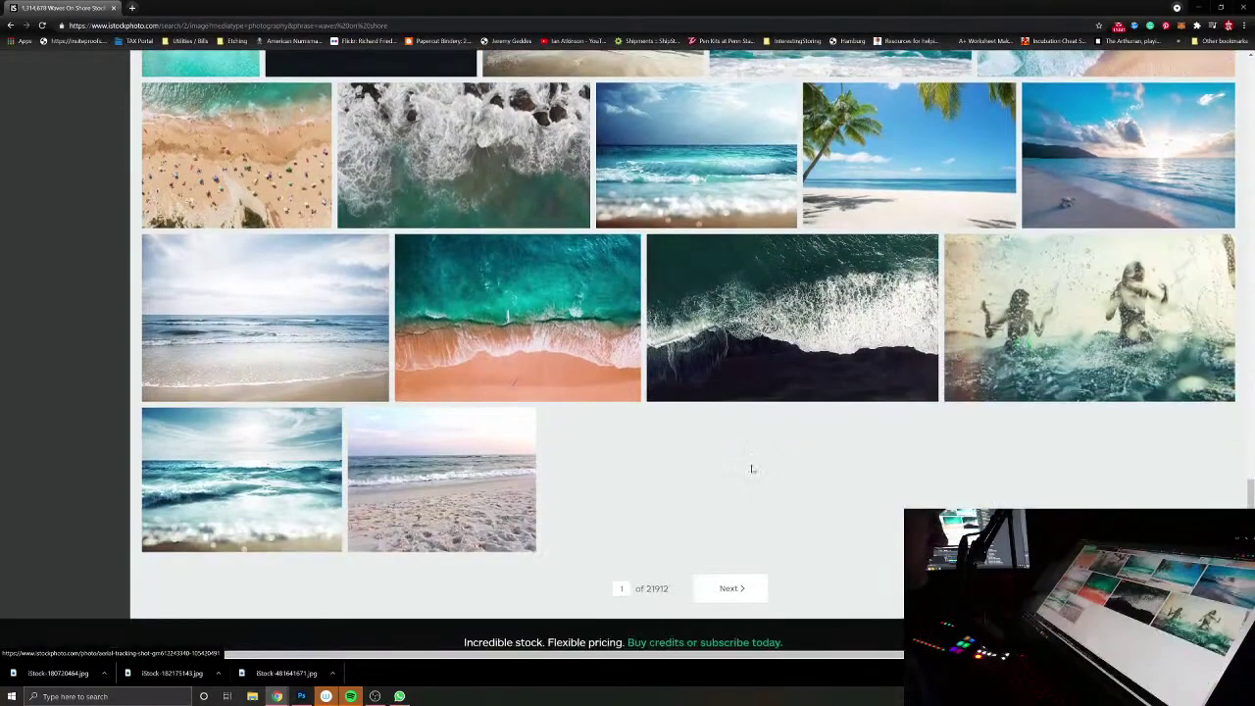
pyautogui.scroll(3, 752, 471)
# Step: View the "Waves Over Rocky Sea" photo enlarged and return to the search results
pyautogui.click(442, 340)
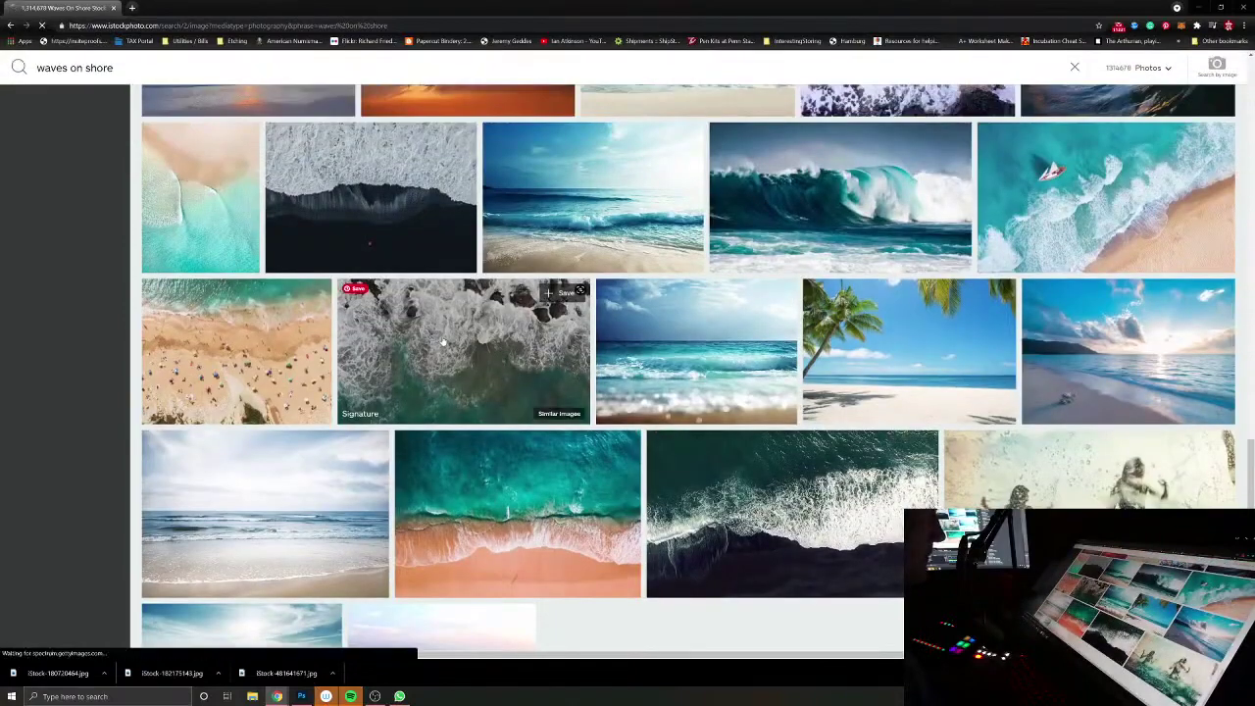
pyautogui.click(530, 240)
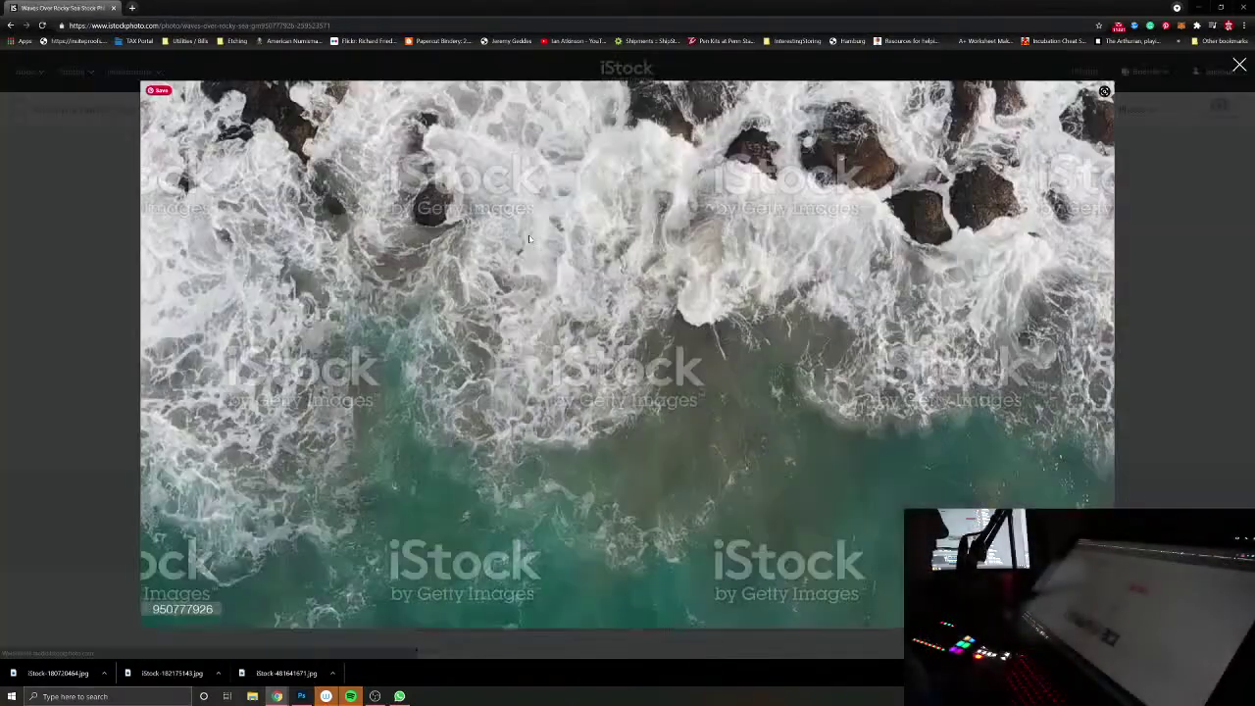
pyautogui.click(137, 117)
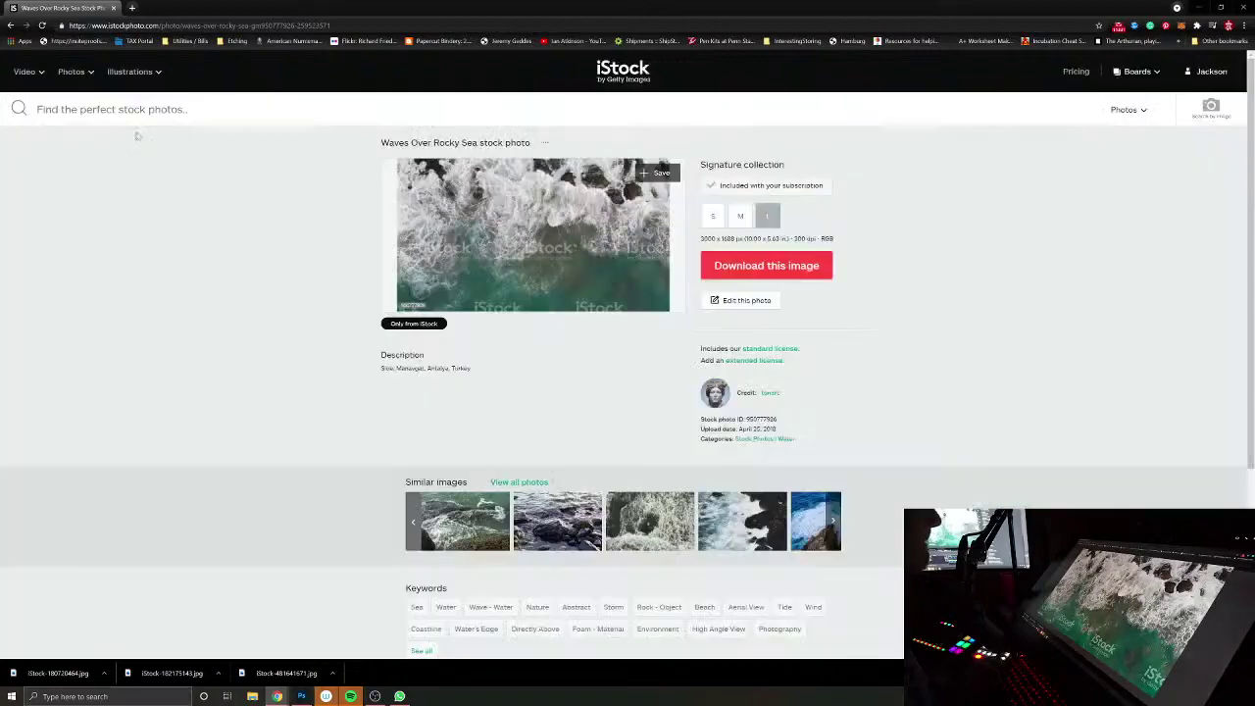
pyautogui.click(11, 25)
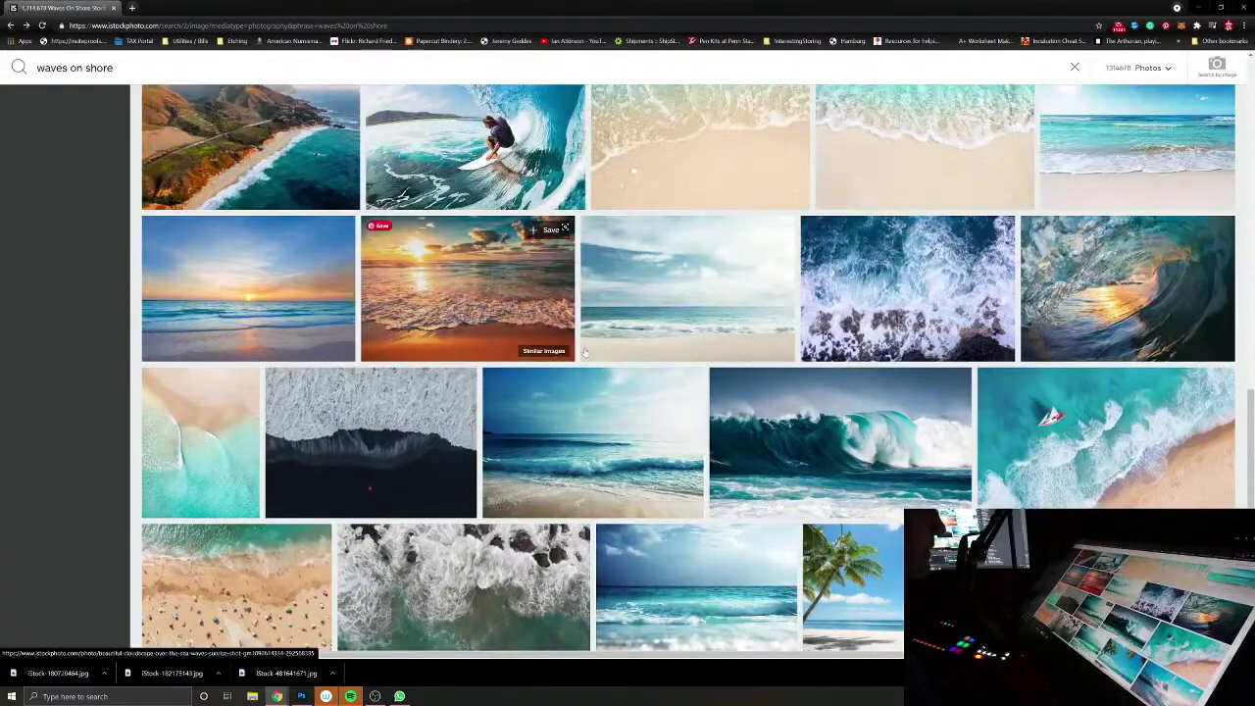
# Step: Open the turquoise surf-on-sand photo "The sea and the island" and download it into the island folder
pyautogui.scroll(4, 686, 392)
pyautogui.scroll(2, 901, 479)
pyautogui.scroll(2, 900, 480)
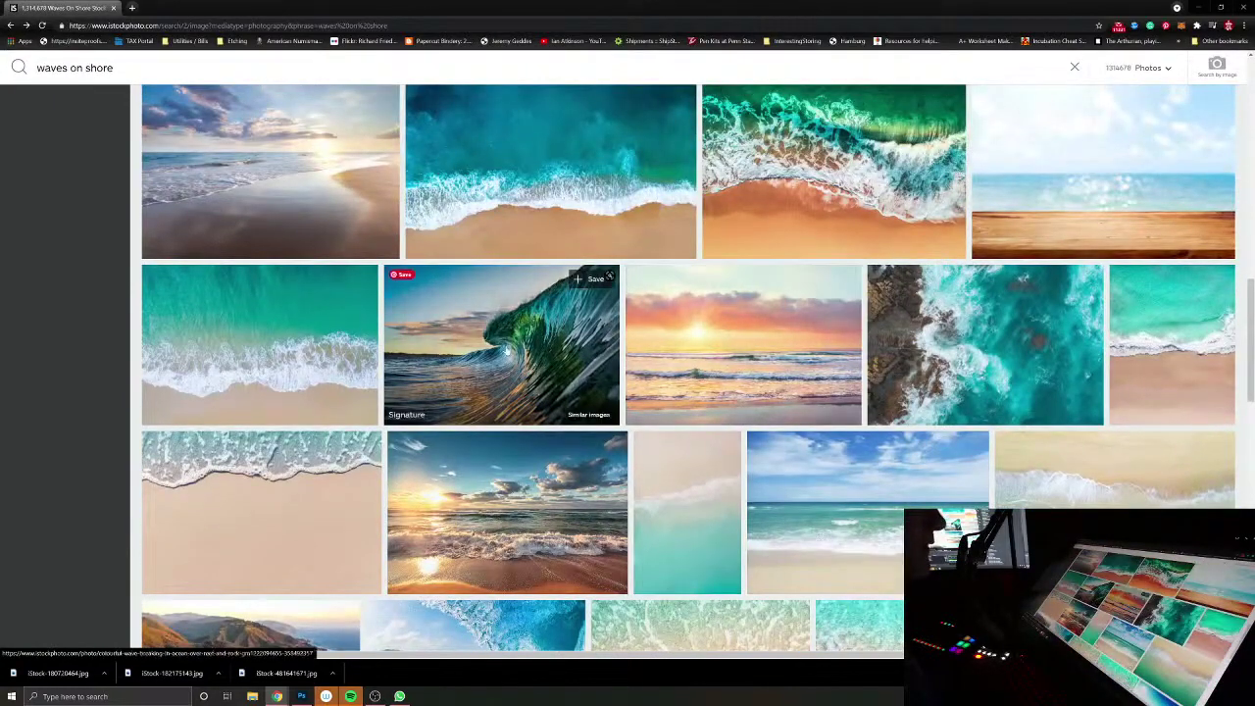
pyautogui.click(274, 348)
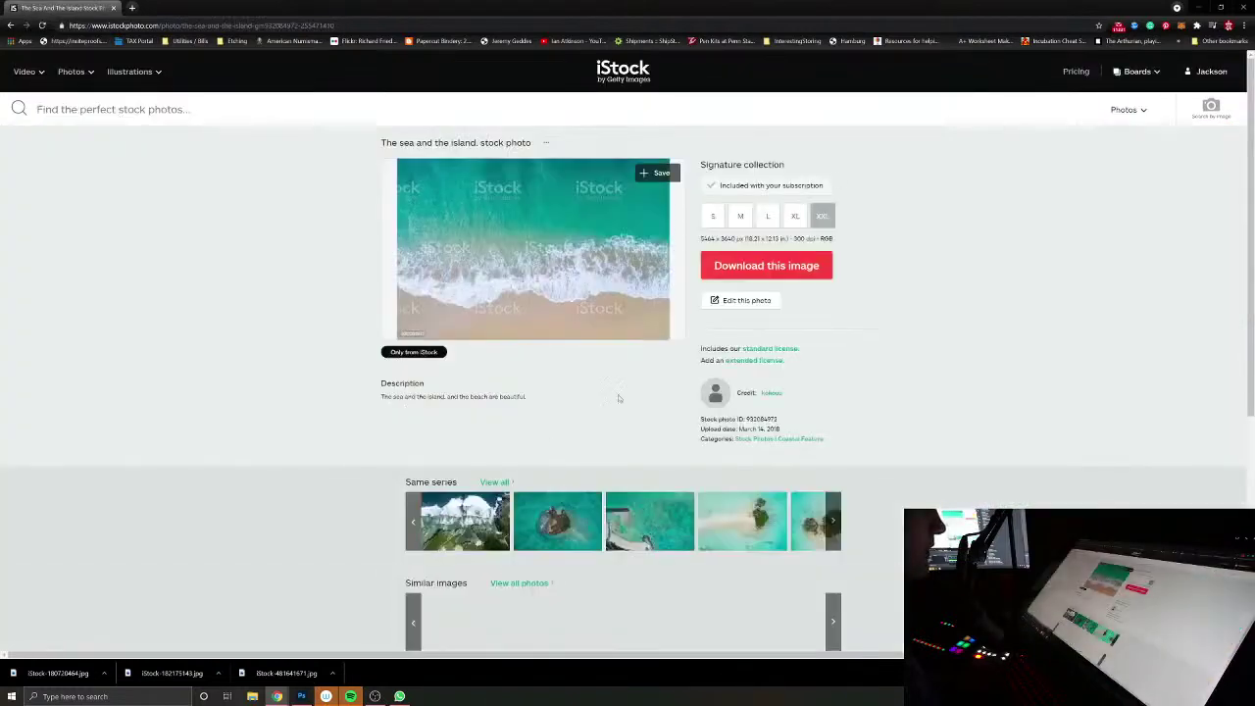
pyautogui.click(767, 266)
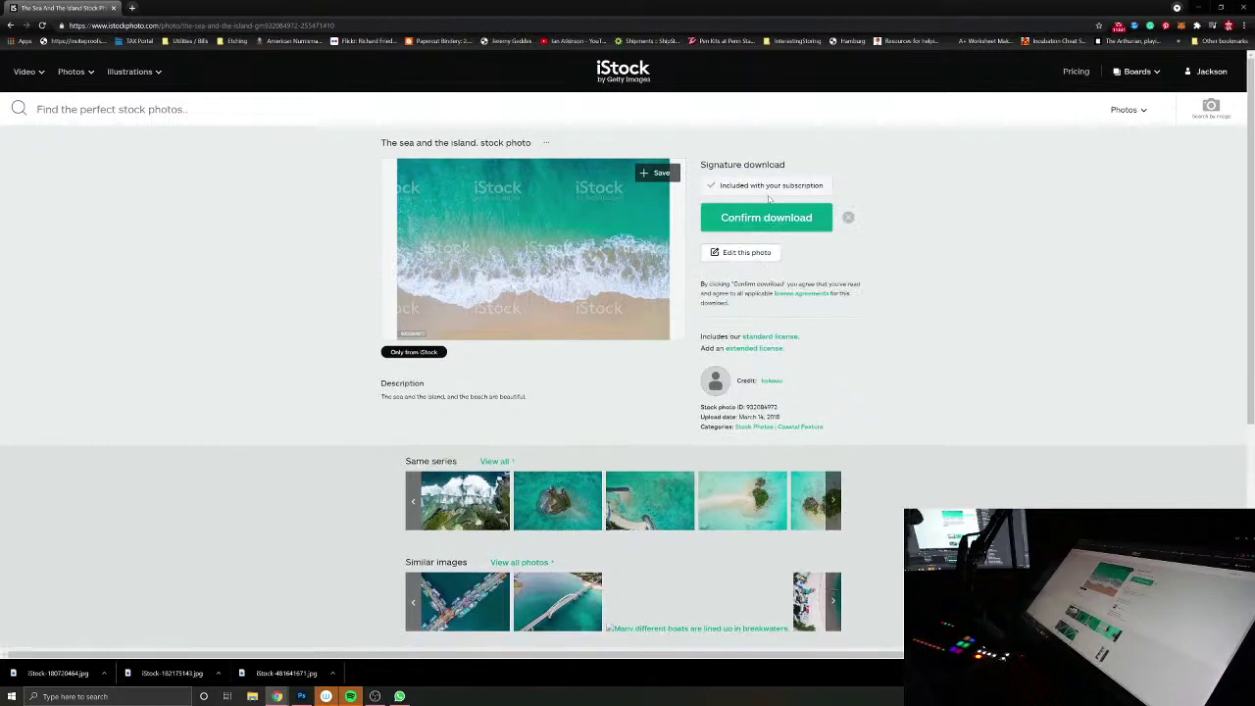
pyautogui.click(758, 225)
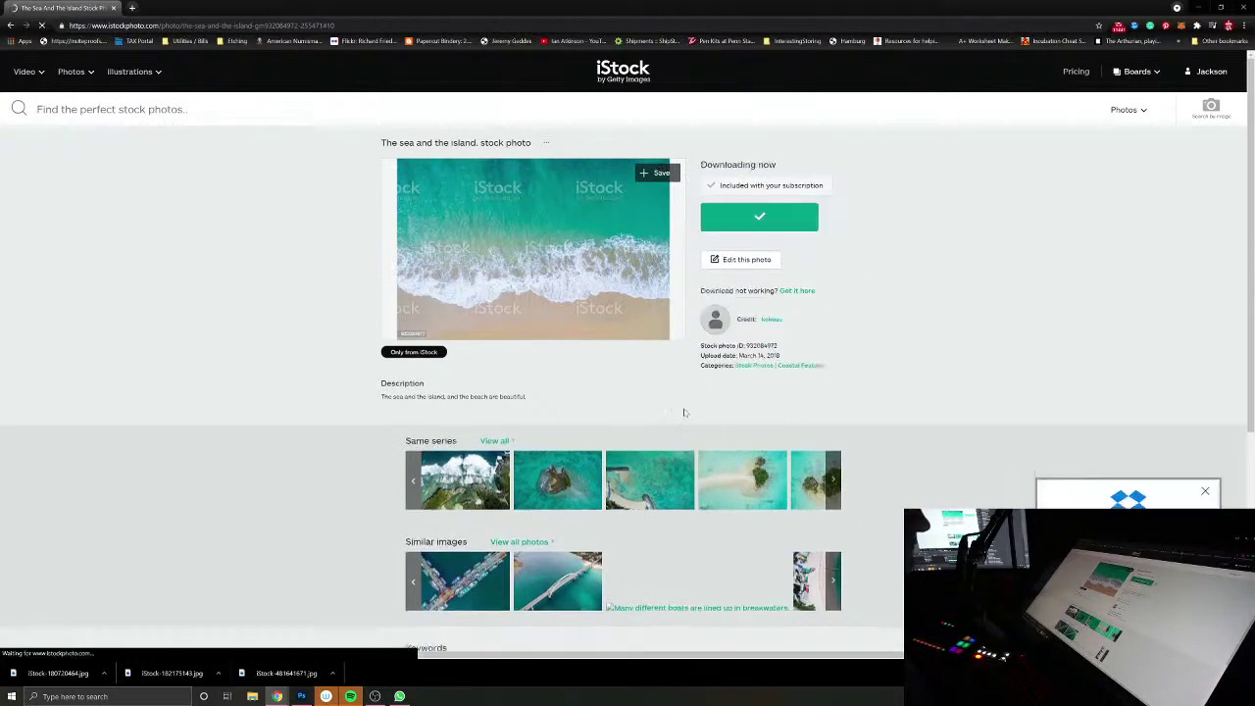
pyautogui.click(545, 361)
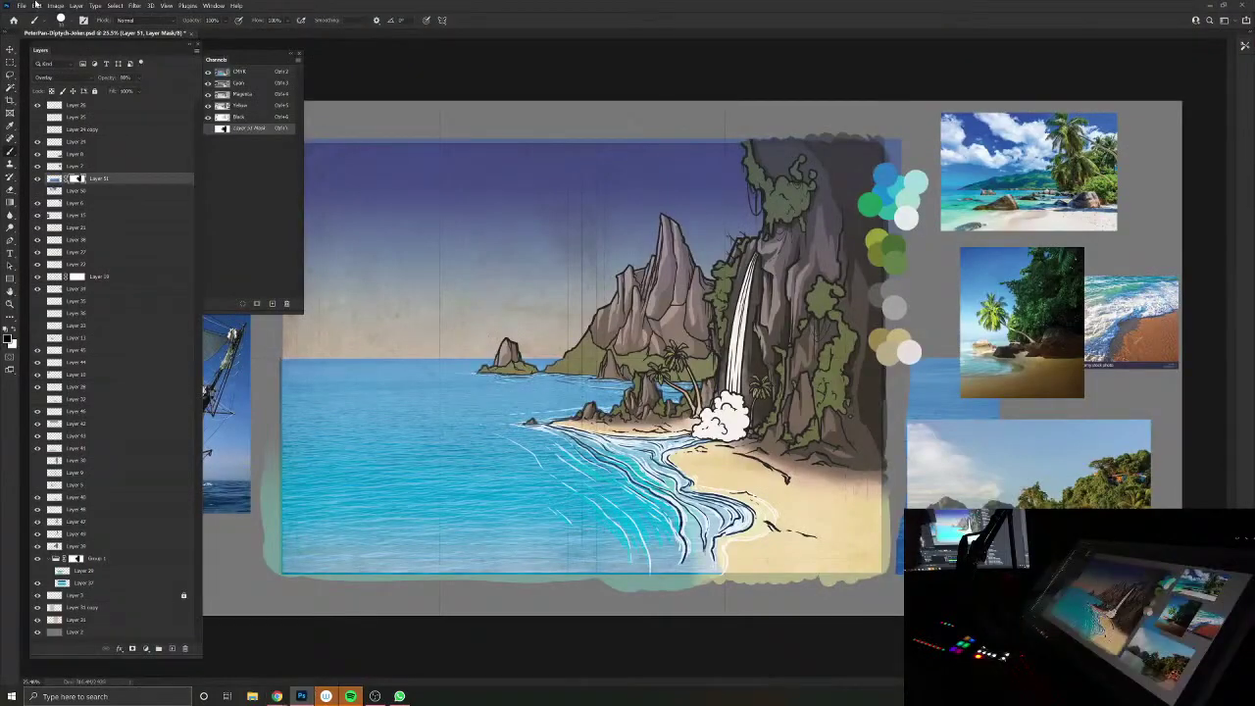
# Step: Open the downloaded surf photo iStock-932084972 from the island folder in Photoshop
pyautogui.click(21, 5)
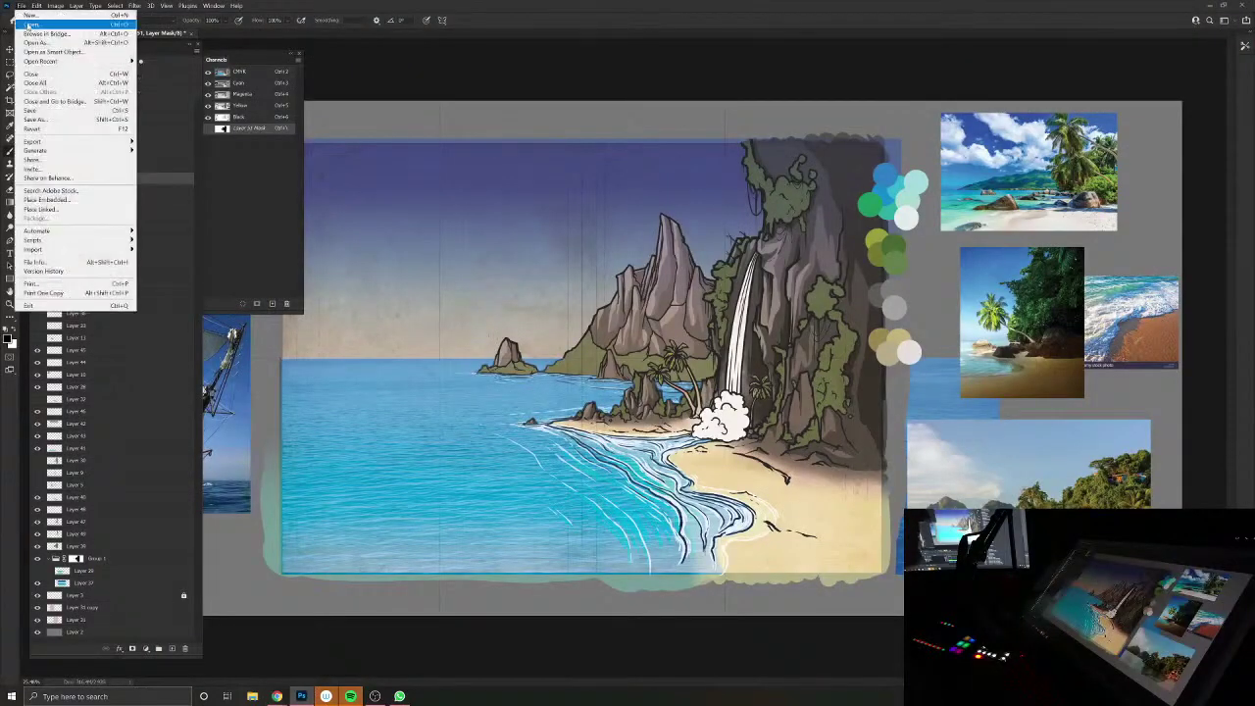
pyautogui.click(30, 24)
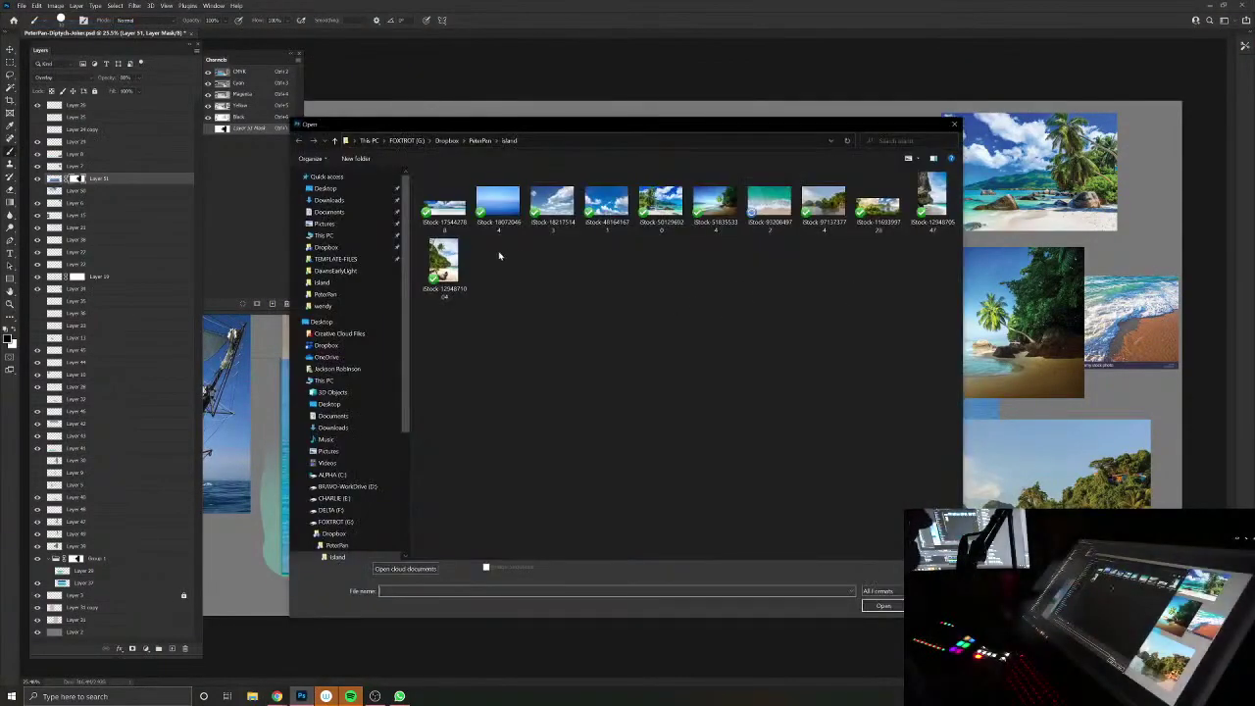
pyautogui.click(768, 201)
pyautogui.click(883, 605)
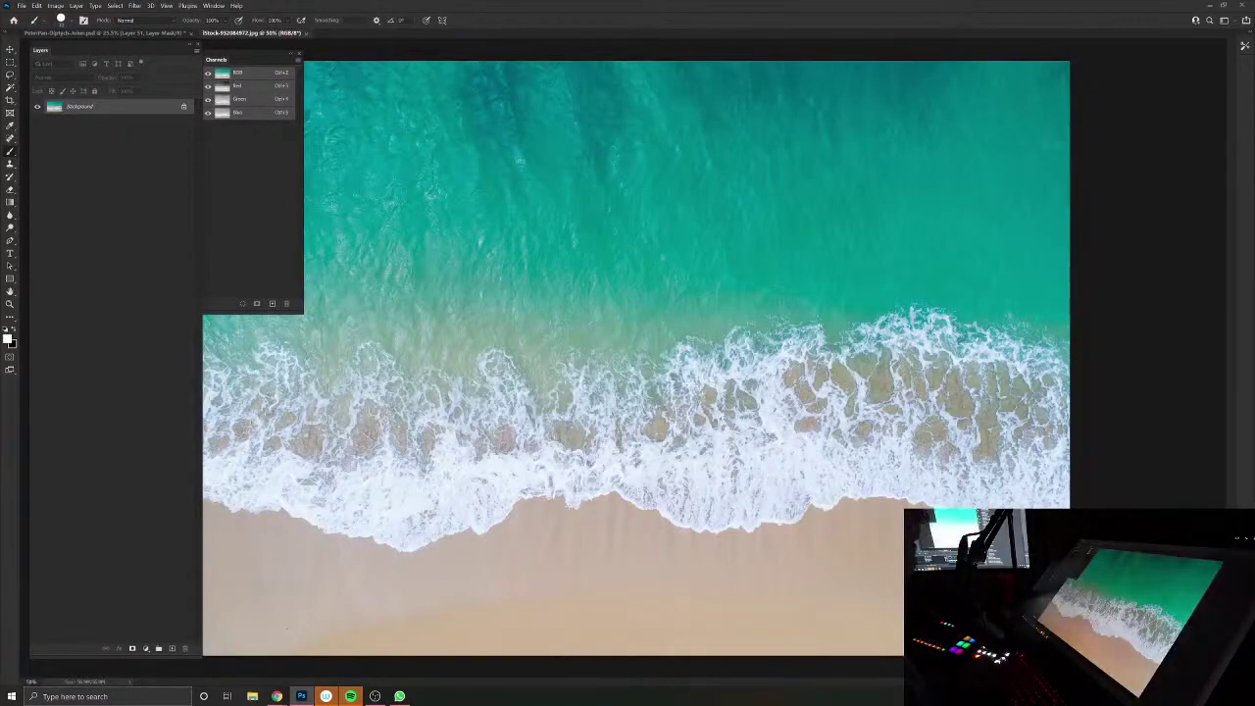
# Step: Copy the water, surf and upper sand area of the surf photo and paste it into the Peter Pan island illustration
pyautogui.click(9, 63)
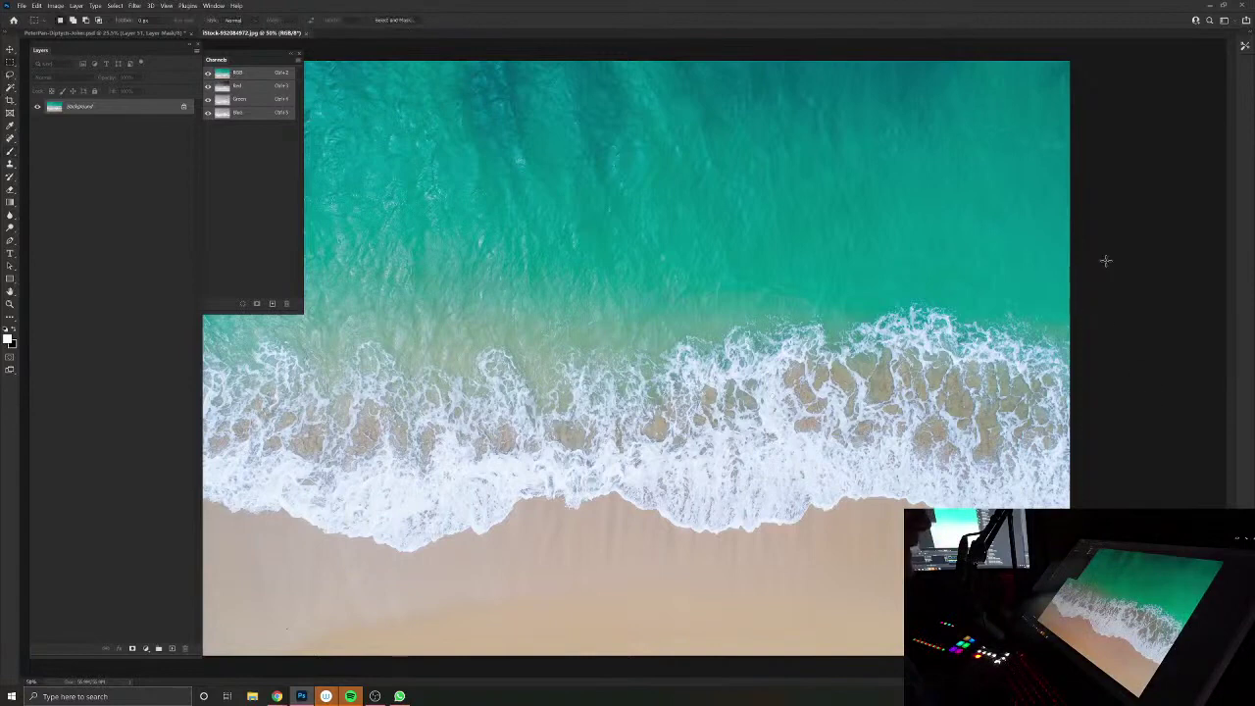
pyautogui.moveTo(1111, 164); pyautogui.dragTo(166, 579)
pyautogui.hotkey('ctrl', 'c')
pyautogui.click(95, 32)
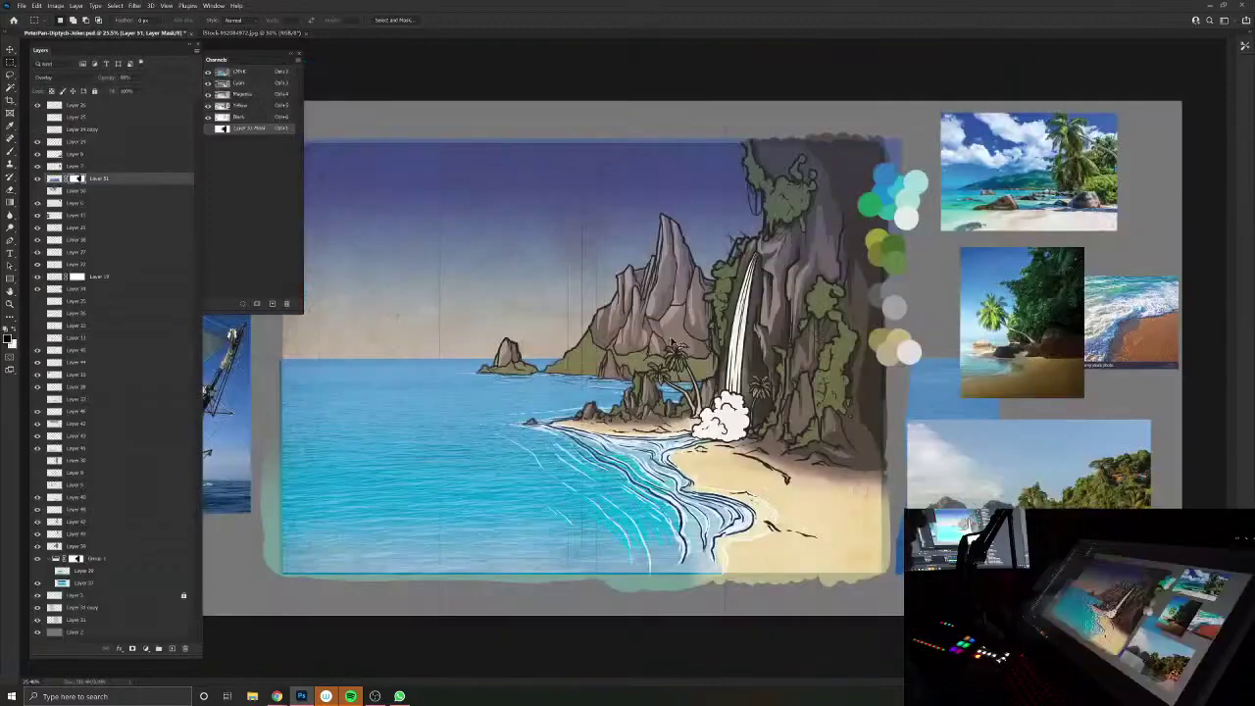
pyautogui.hotkey('ctrl', 'v')
# Step: Rotate, scale and flatten the pasted surf photo with Free Transform so it runs diagonally along the illustrated beach shoreline
pyautogui.hotkey('ctrl', 't')
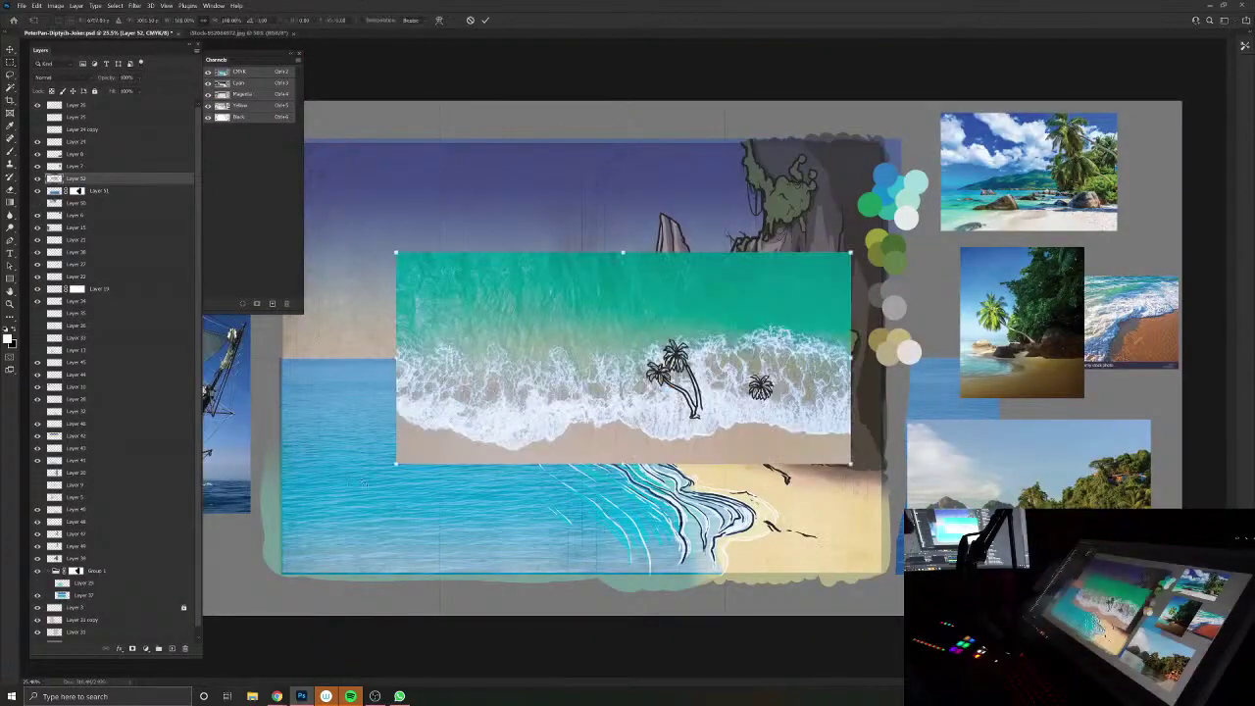
pyautogui.moveTo(390, 471); pyautogui.dragTo(851, 449)
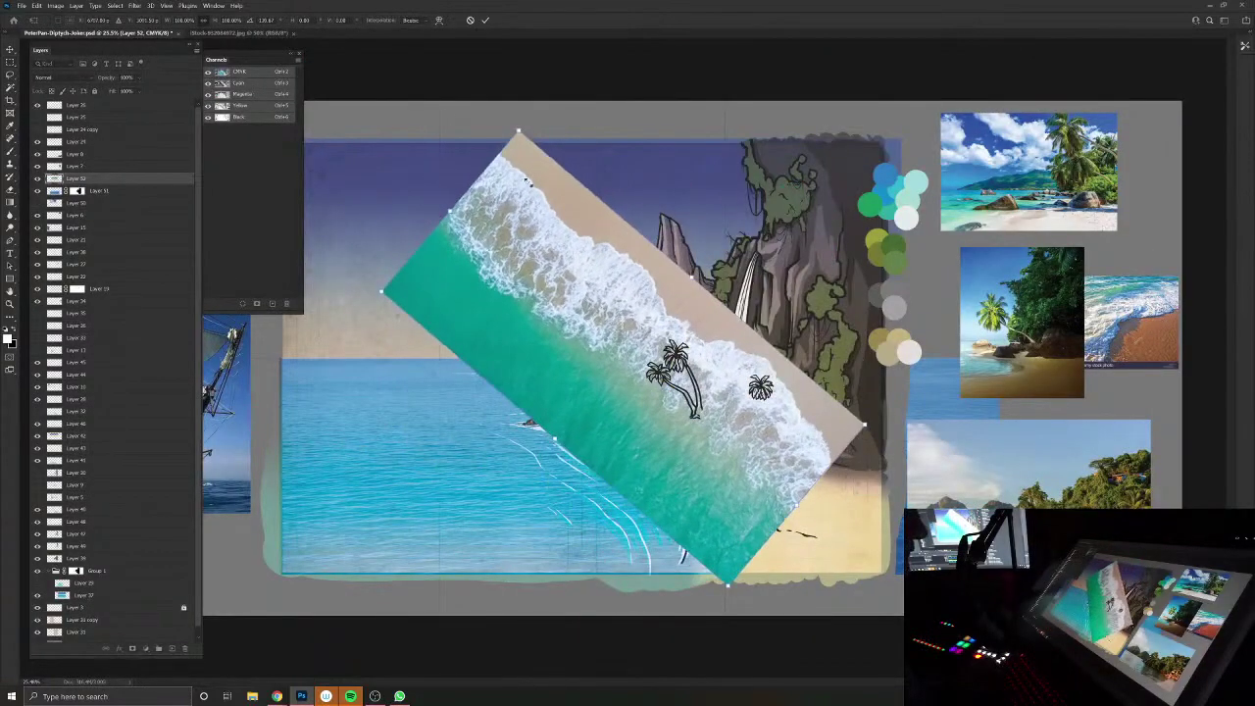
pyautogui.moveTo(452, 218); pyautogui.dragTo(446, 418)
pyautogui.moveTo(787, 505); pyautogui.dragTo(804, 606)
pyautogui.moveTo(590, 595); pyautogui.dragTo(635, 642)
pyautogui.moveTo(899, 580); pyautogui.dragTo(800, 573)
pyautogui.moveTo(600, 525); pyautogui.dragTo(655, 508)
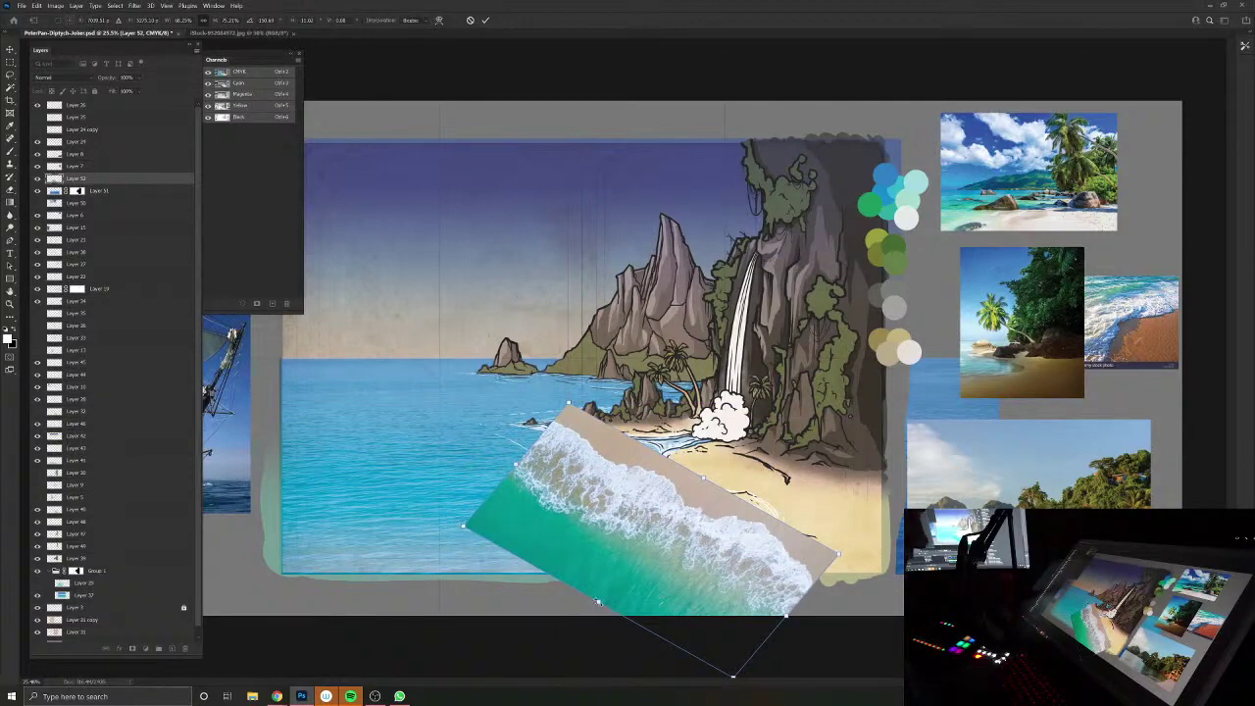
pyautogui.moveTo(598, 601); pyautogui.dragTo(578, 536)
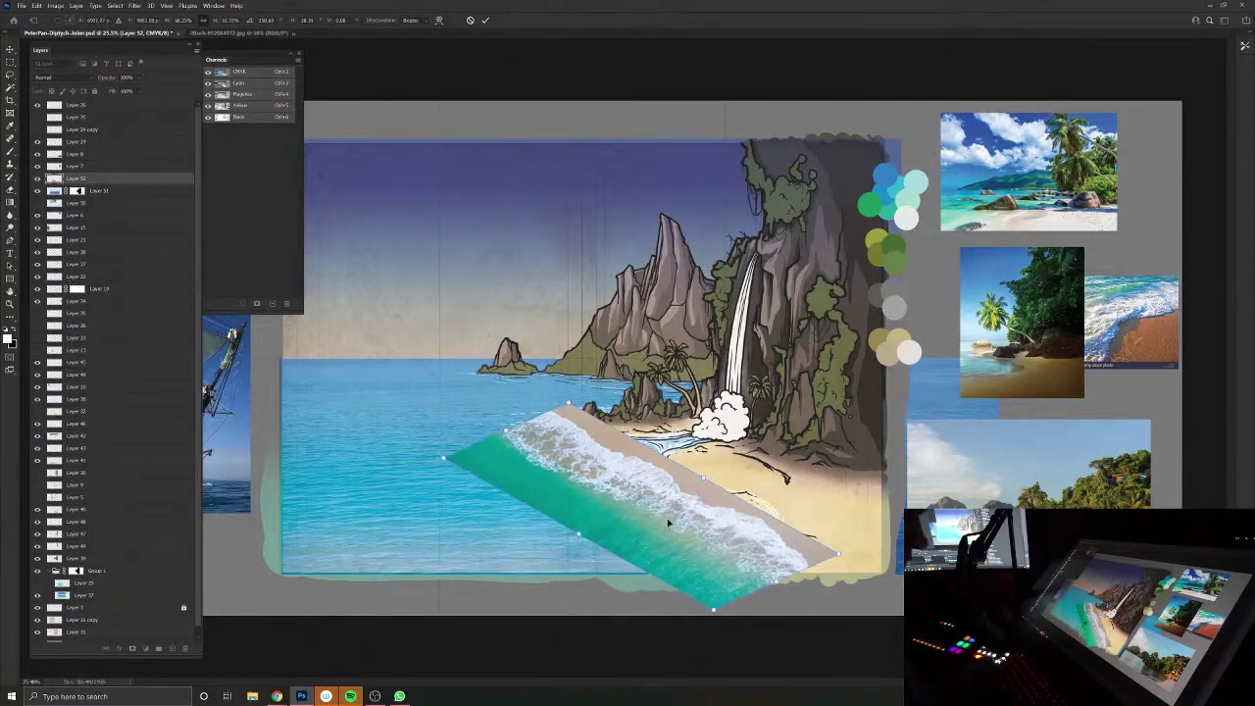
pyautogui.moveTo(667, 522)
pyautogui.mouseDown()
pyautogui.moveTo(663, 592)
pyautogui.moveTo(668, 512)
pyautogui.mouseUp()
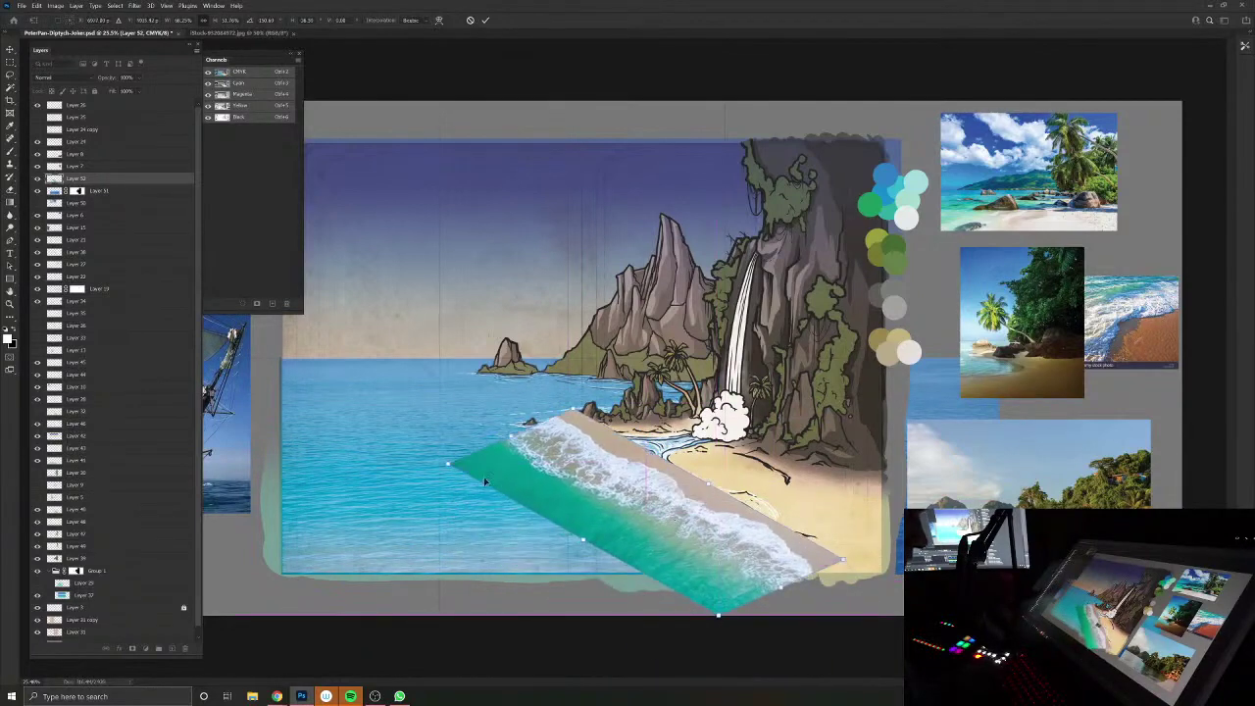
pyautogui.moveTo(583, 544); pyautogui.dragTo(616, 506)
pyautogui.press('Return')
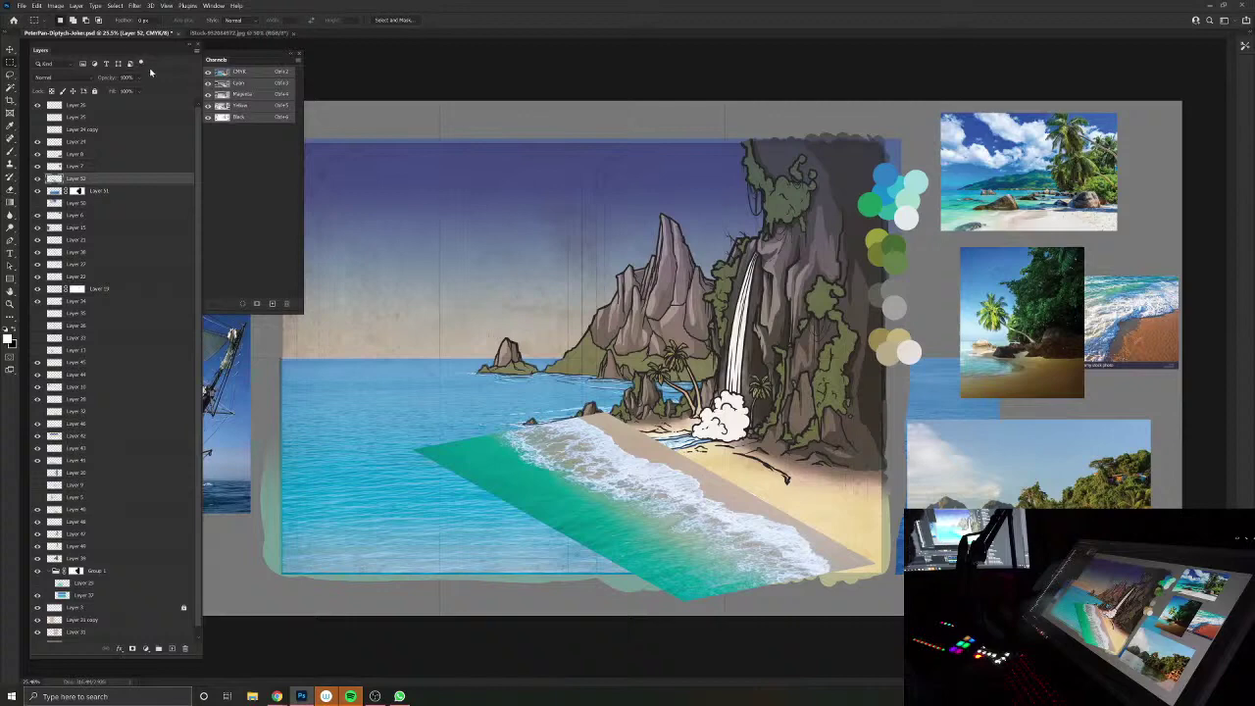
# Step: Make the surf layer semi-transparent and bend its middle and upper end toward the curved shoreline with Puppet Warp
pyautogui.moveTo(679, 509); pyautogui.dragTo(731, 537)
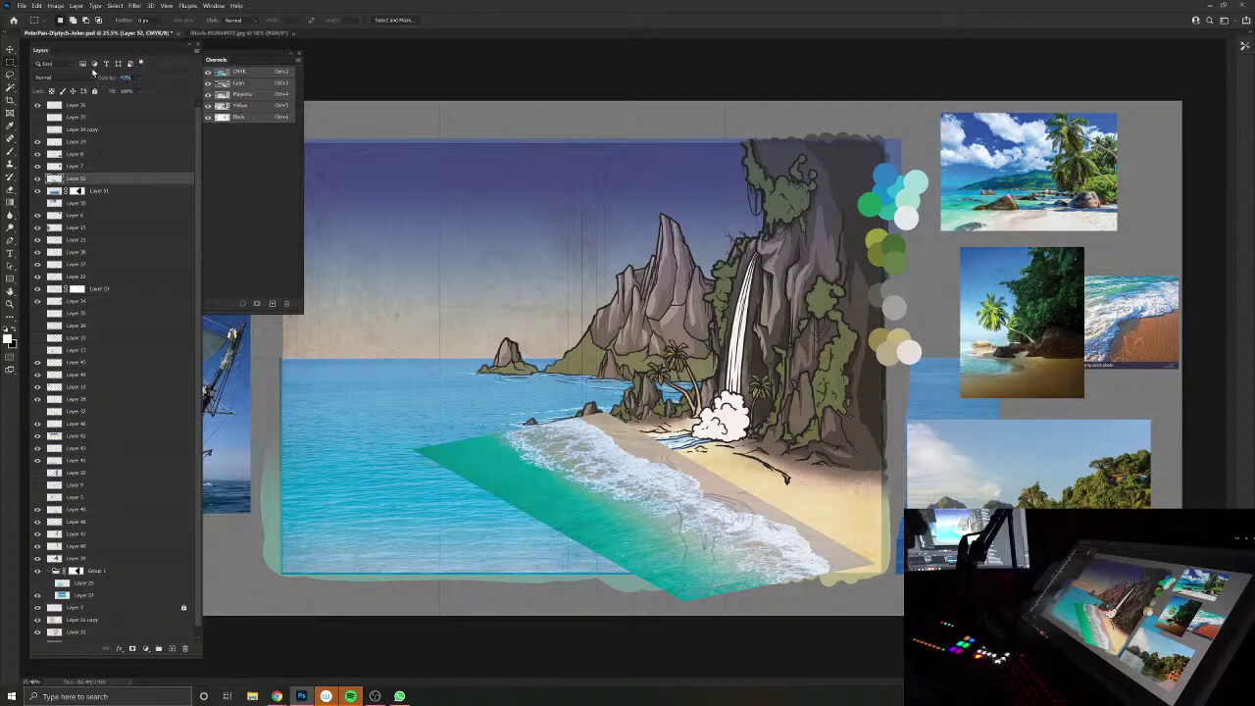
pyautogui.click(56, 5)
pyautogui.moveTo(38, 6)
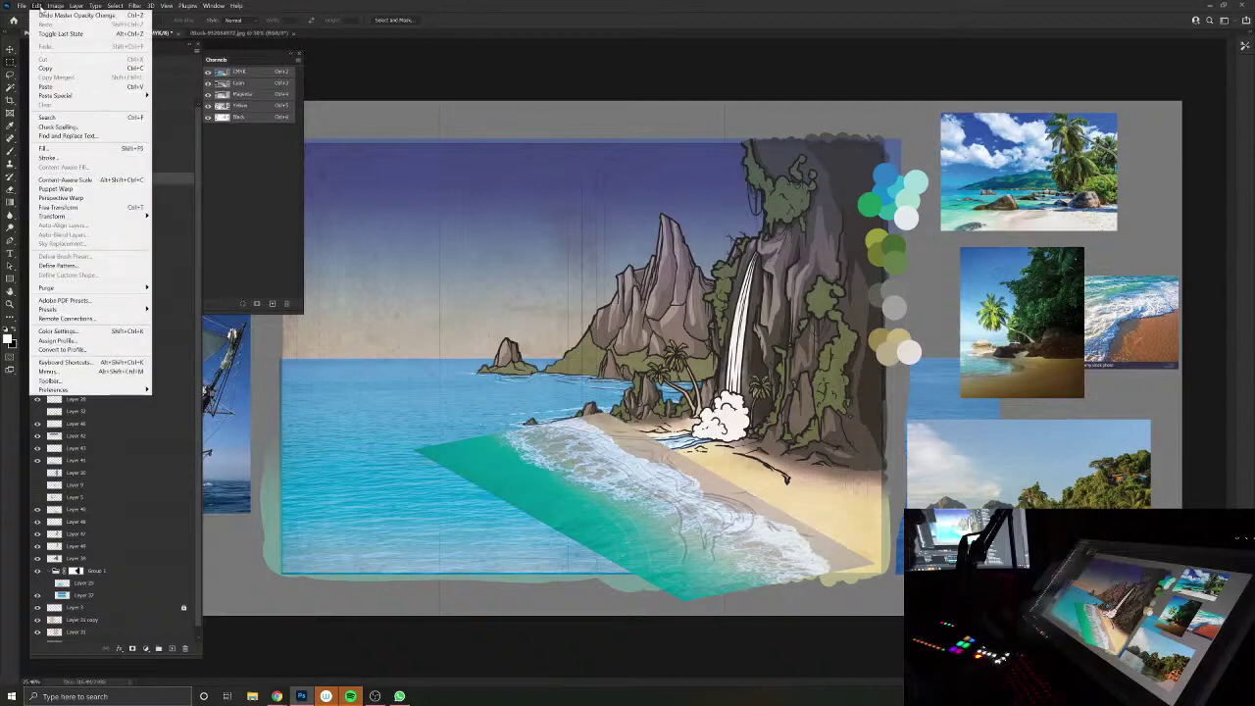
pyautogui.click(48, 191)
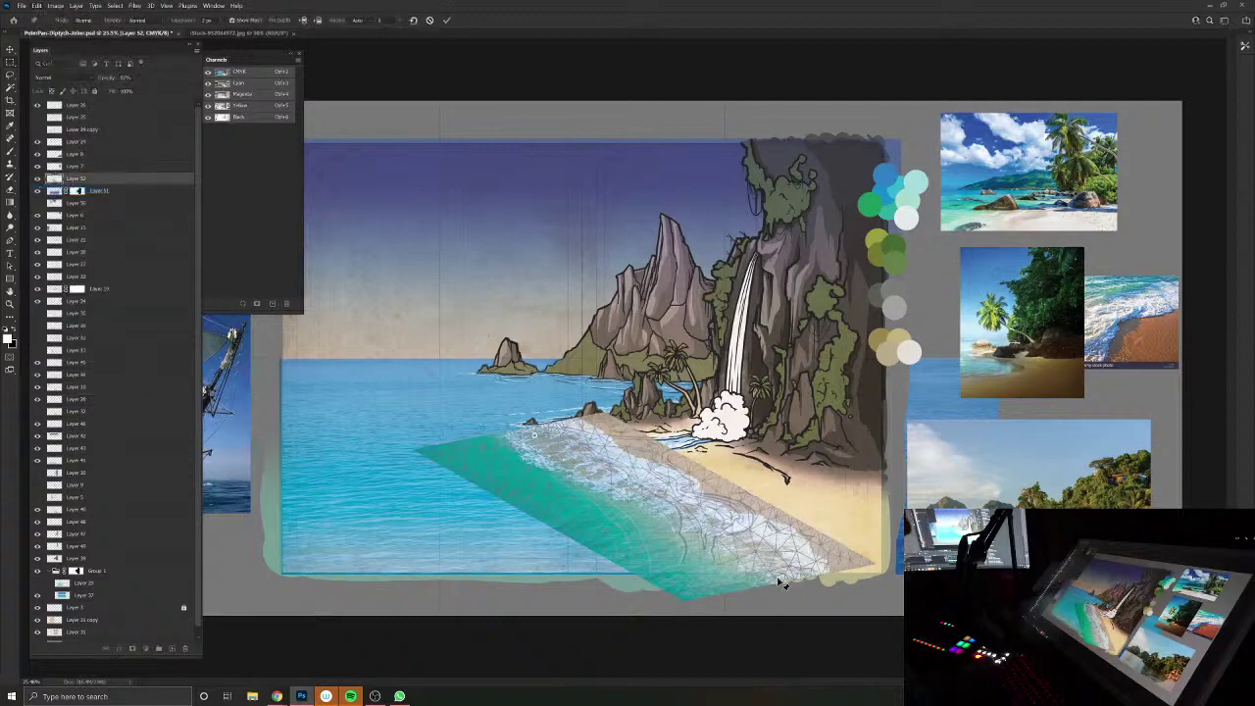
pyautogui.moveTo(671, 498); pyautogui.dragTo(666, 481)
pyautogui.moveTo(534, 441); pyautogui.dragTo(611, 451)
pyautogui.moveTo(667, 482); pyautogui.dragTo(674, 447)
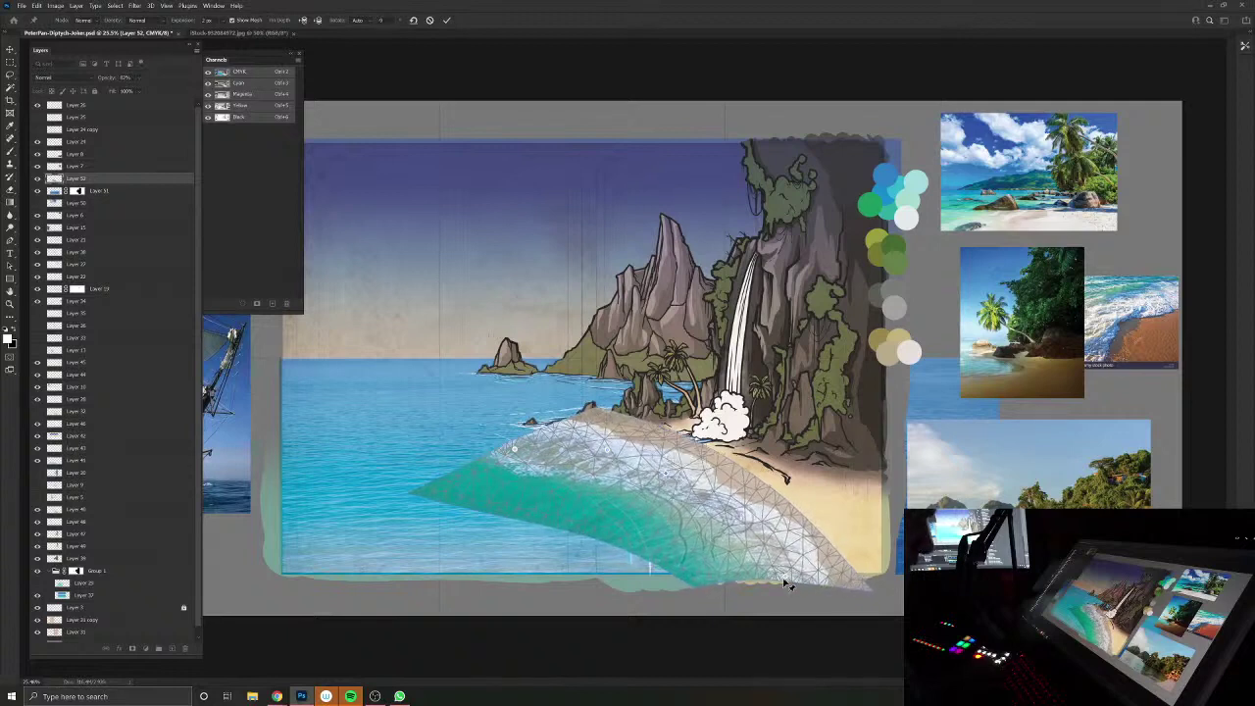
# Step: Pull the lower and upper ends of the surf mesh into line with the beach edge and apply the warp
pyautogui.moveTo(785, 583); pyautogui.dragTo(812, 554)
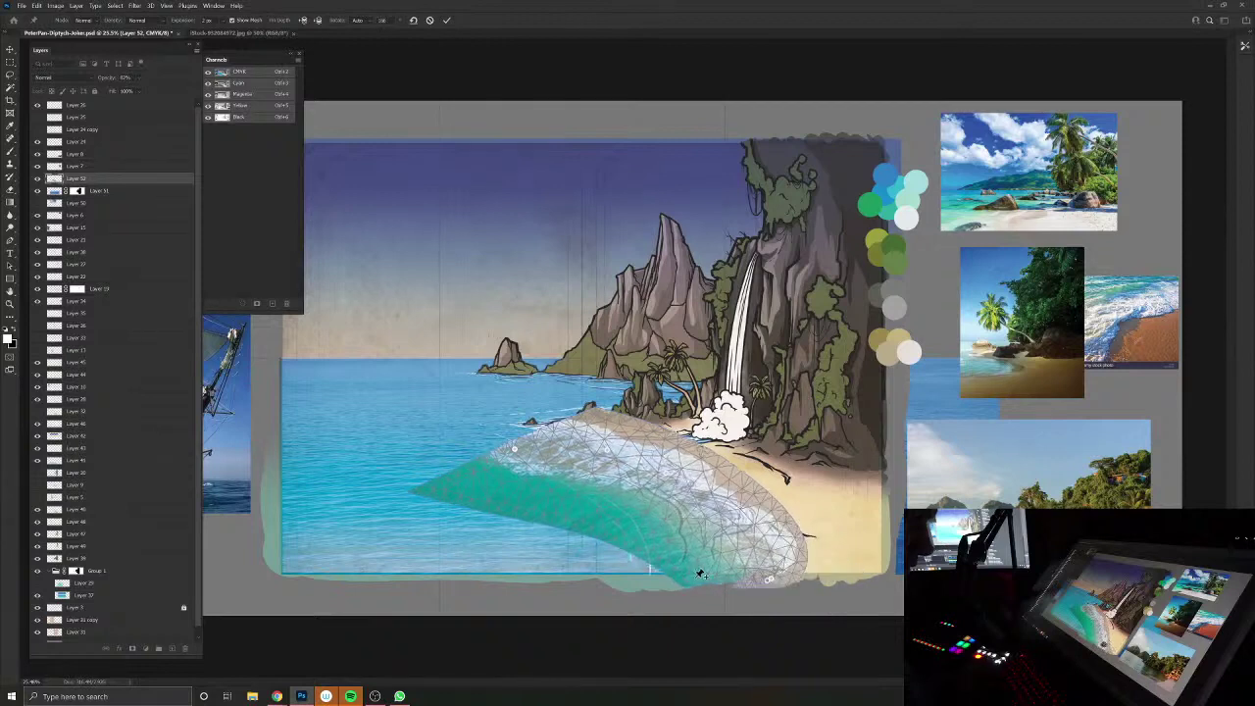
pyautogui.moveTo(714, 585); pyautogui.dragTo(845, 576)
pyautogui.moveTo(784, 529); pyautogui.dragTo(660, 454)
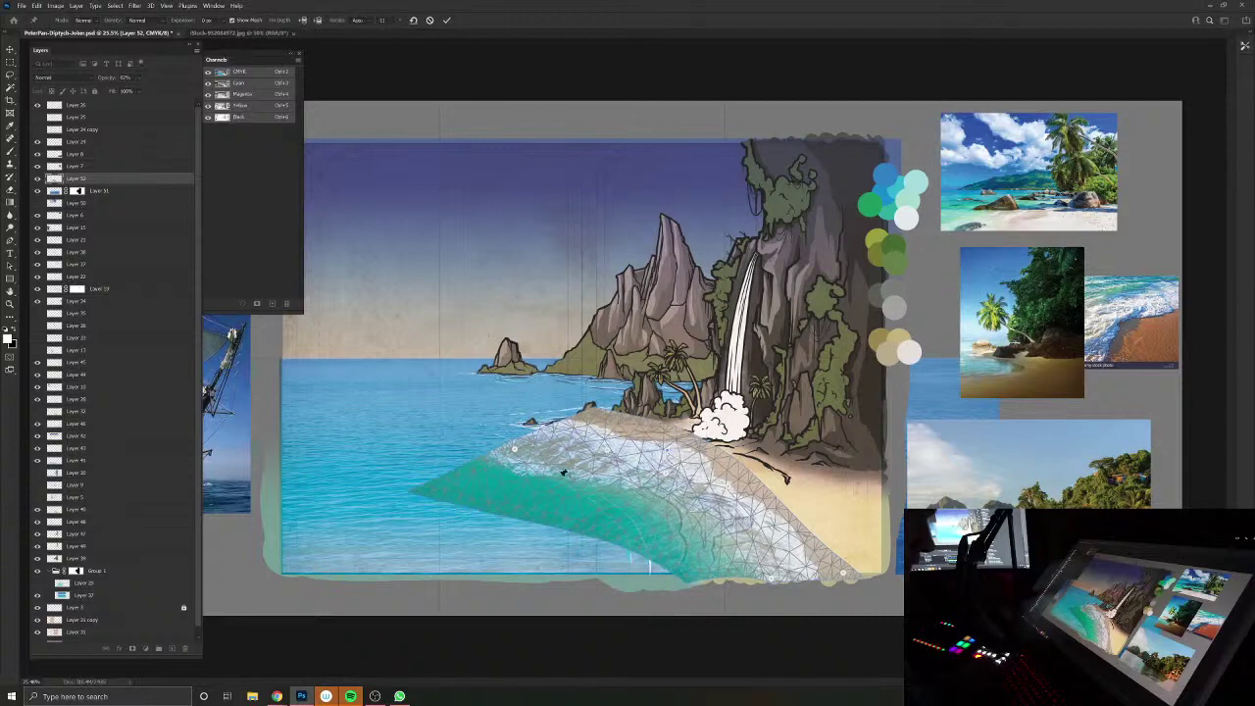
pyautogui.moveTo(516, 456); pyautogui.dragTo(517, 437)
pyautogui.moveTo(594, 423); pyautogui.dragTo(591, 419)
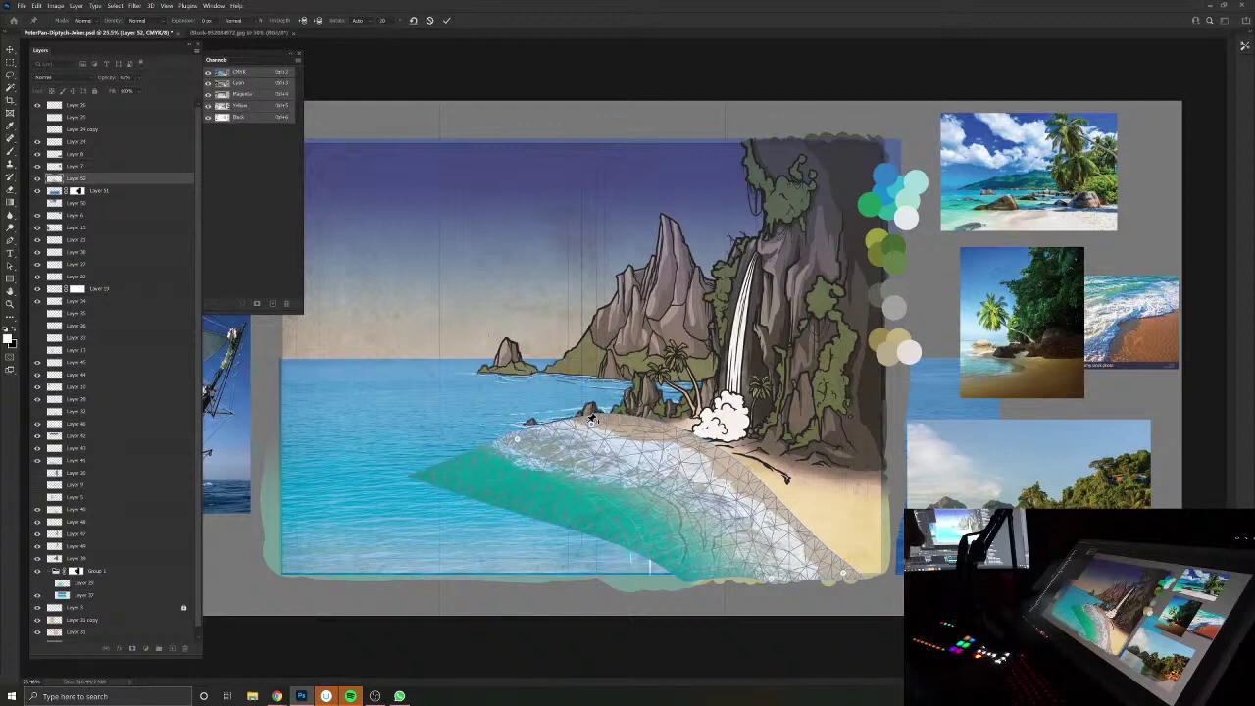
pyautogui.press('Return')
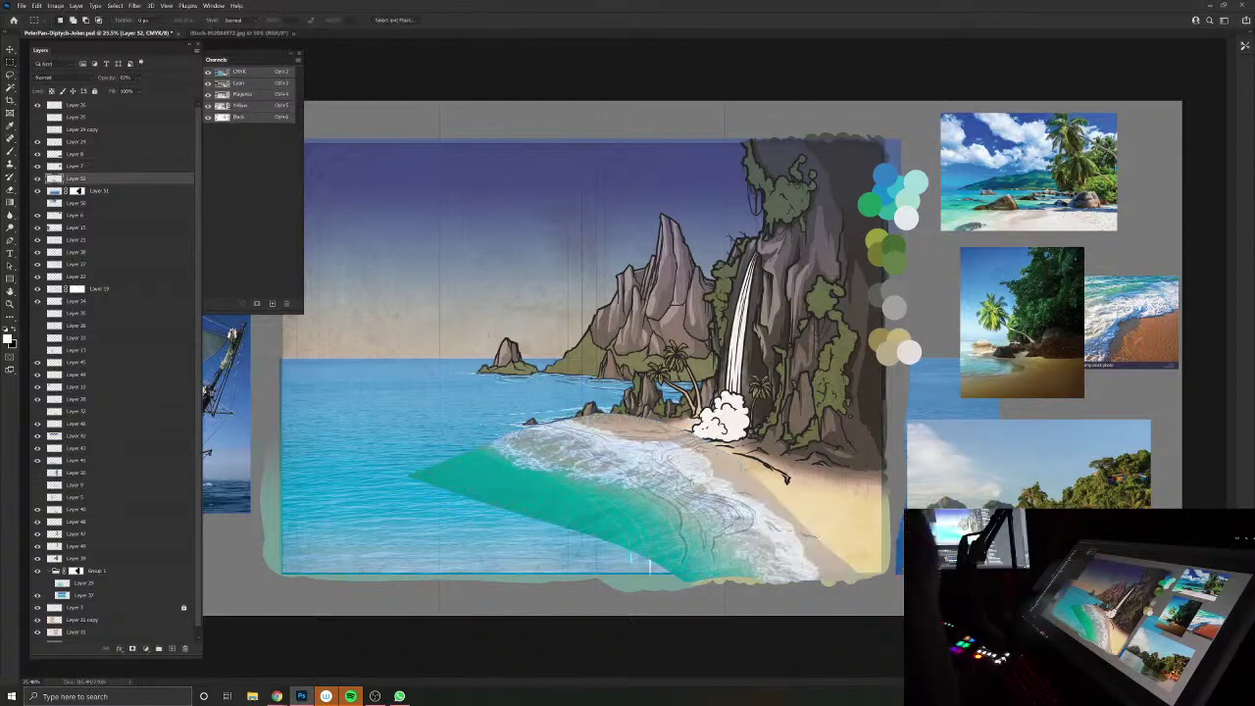
# Step: Set the surf layer's blend mode to Overlay and its opacity to 100%
pyautogui.click(76, 78)
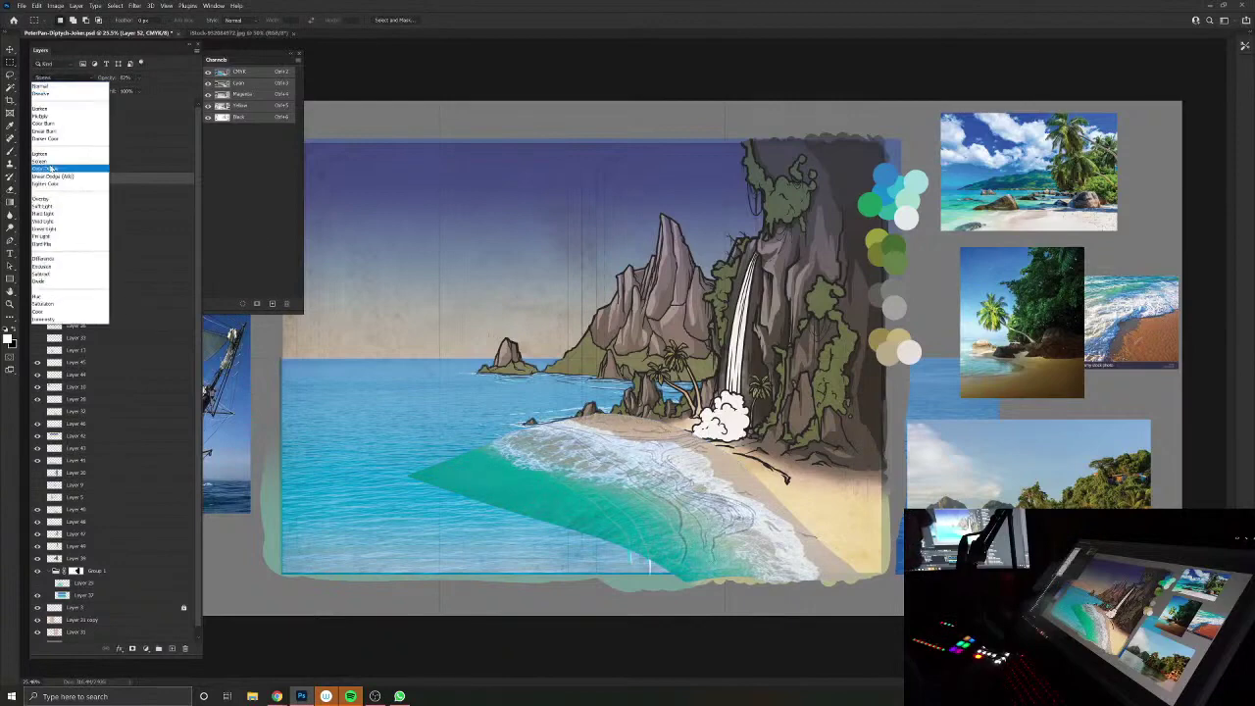
pyautogui.click(52, 200)
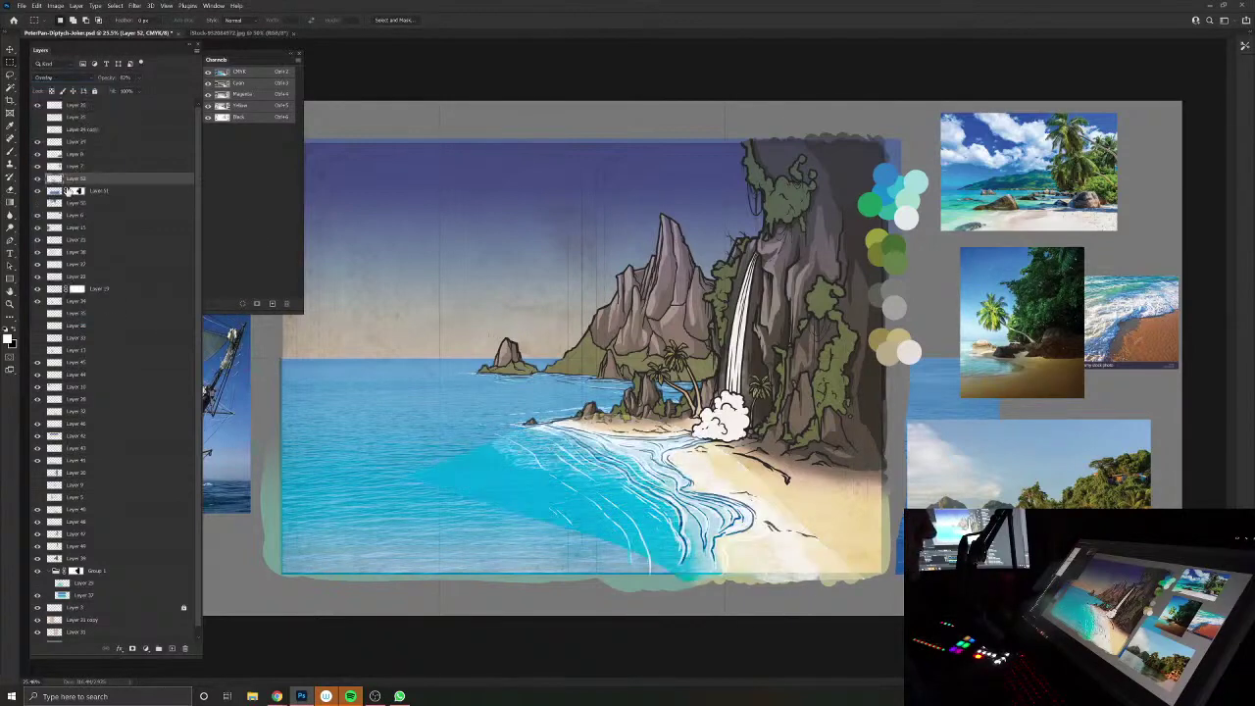
pyautogui.moveTo(104, 78); pyautogui.dragTo(154, 83)
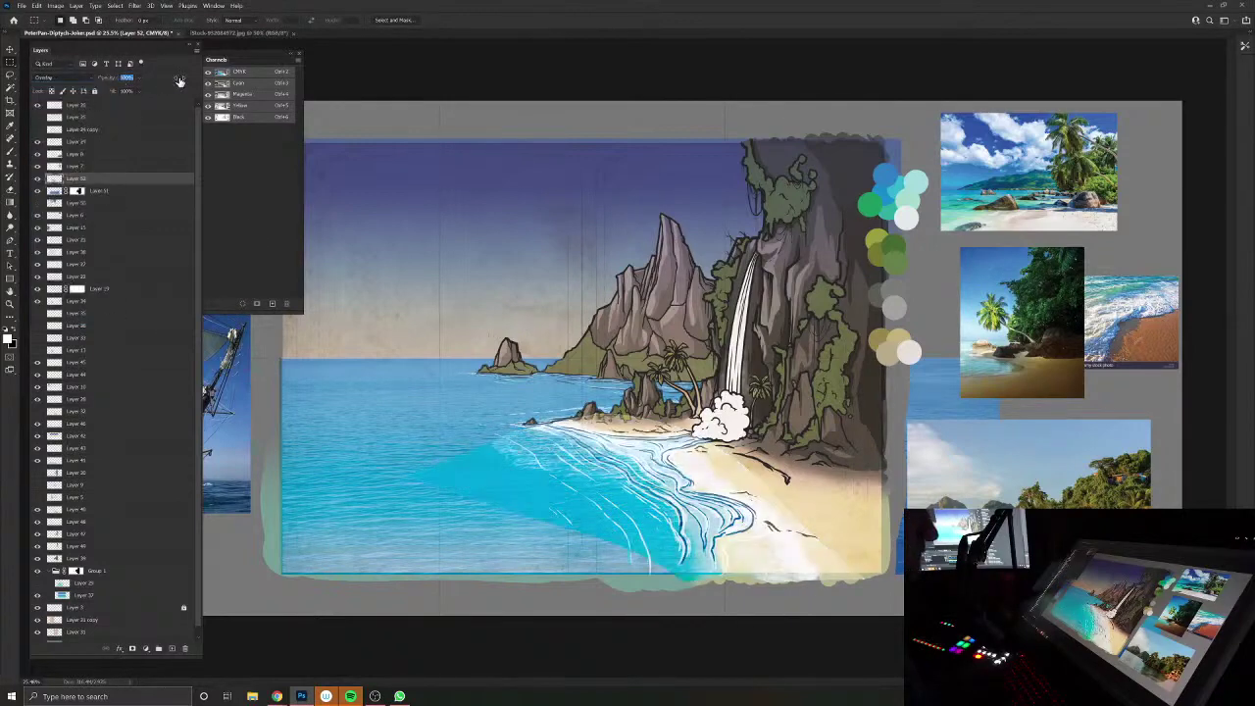
# Step: Try the Soft Light and Screen blend modes on the surf layer, compare it hidden and shown, and return to Overlay
pyautogui.click(59, 77)
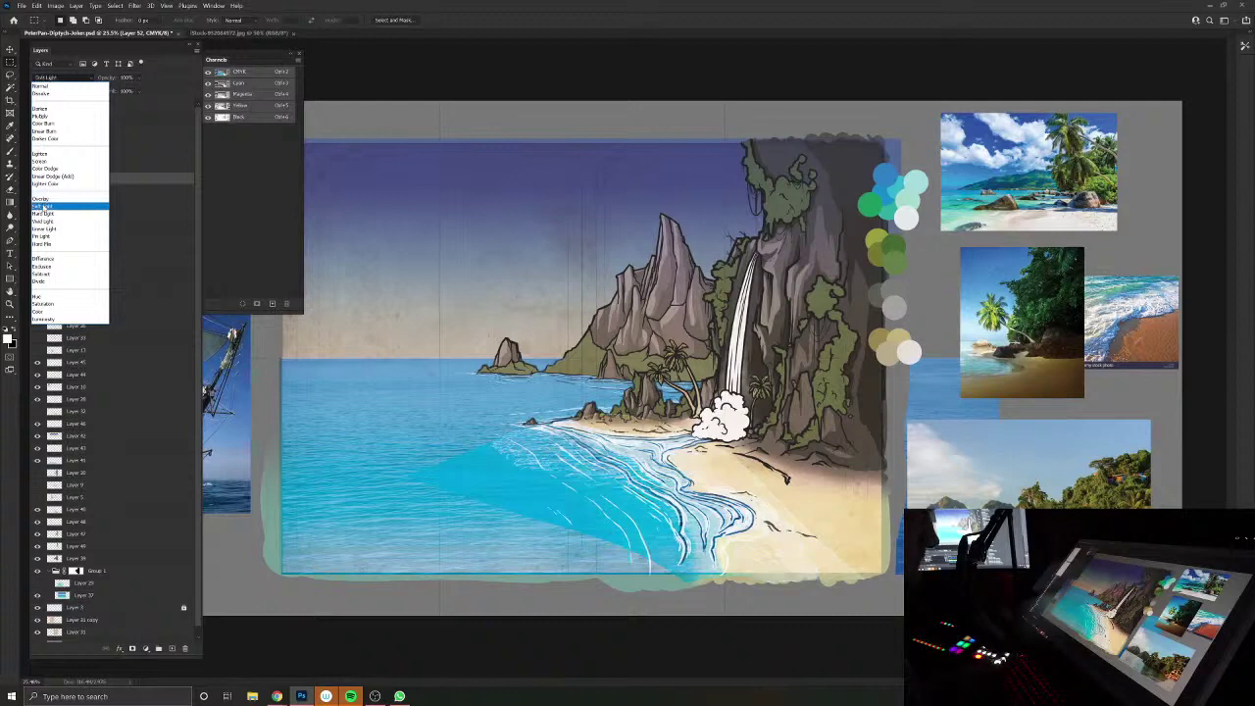
pyautogui.click(44, 206)
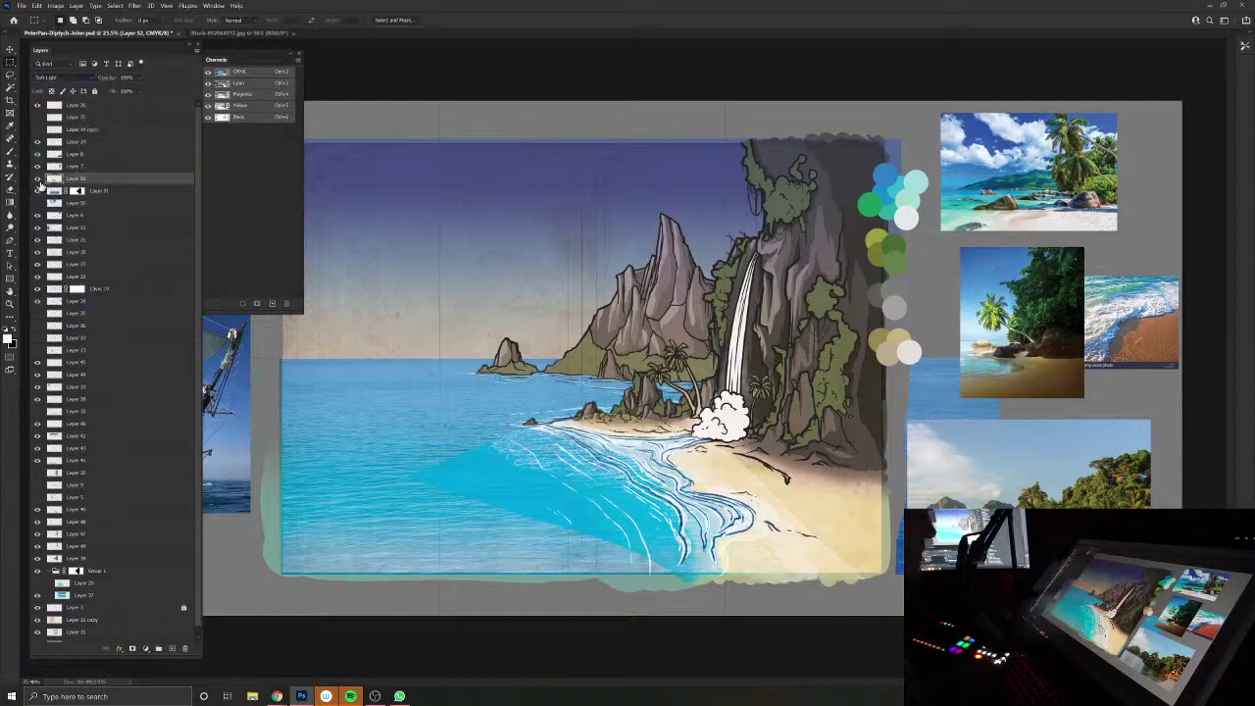
pyautogui.click(37, 181)
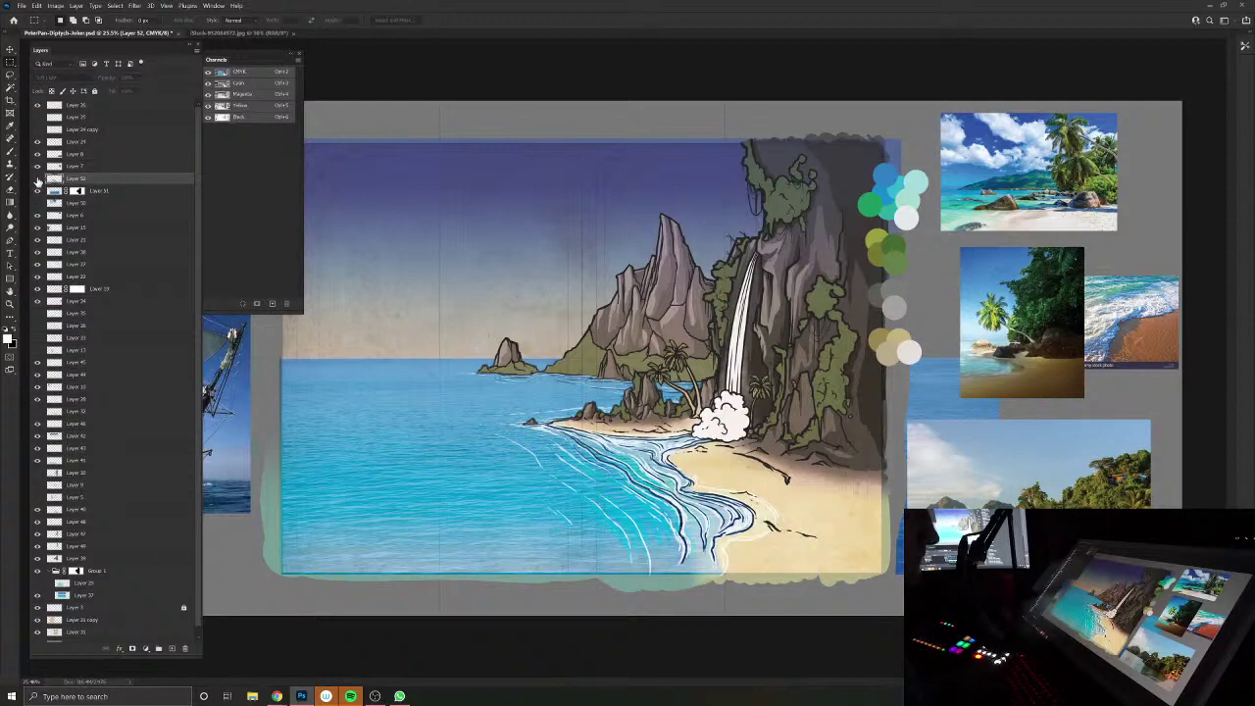
pyautogui.click(37, 181)
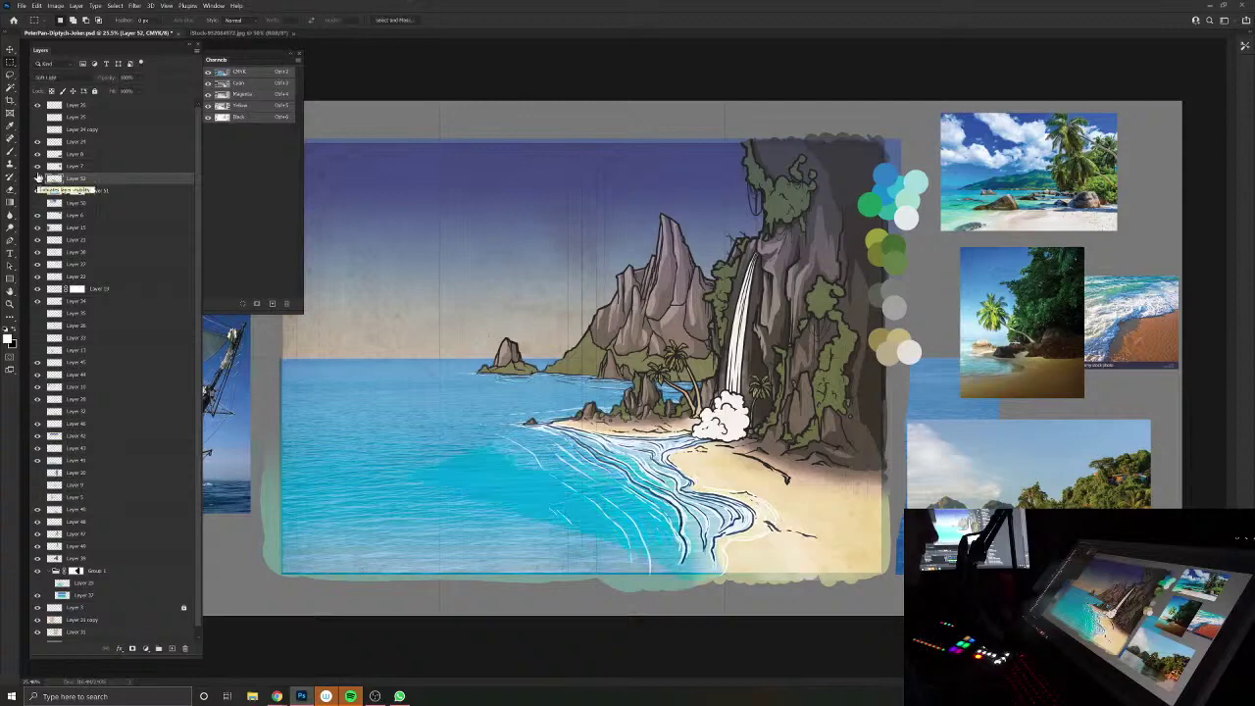
pyautogui.click(46, 76)
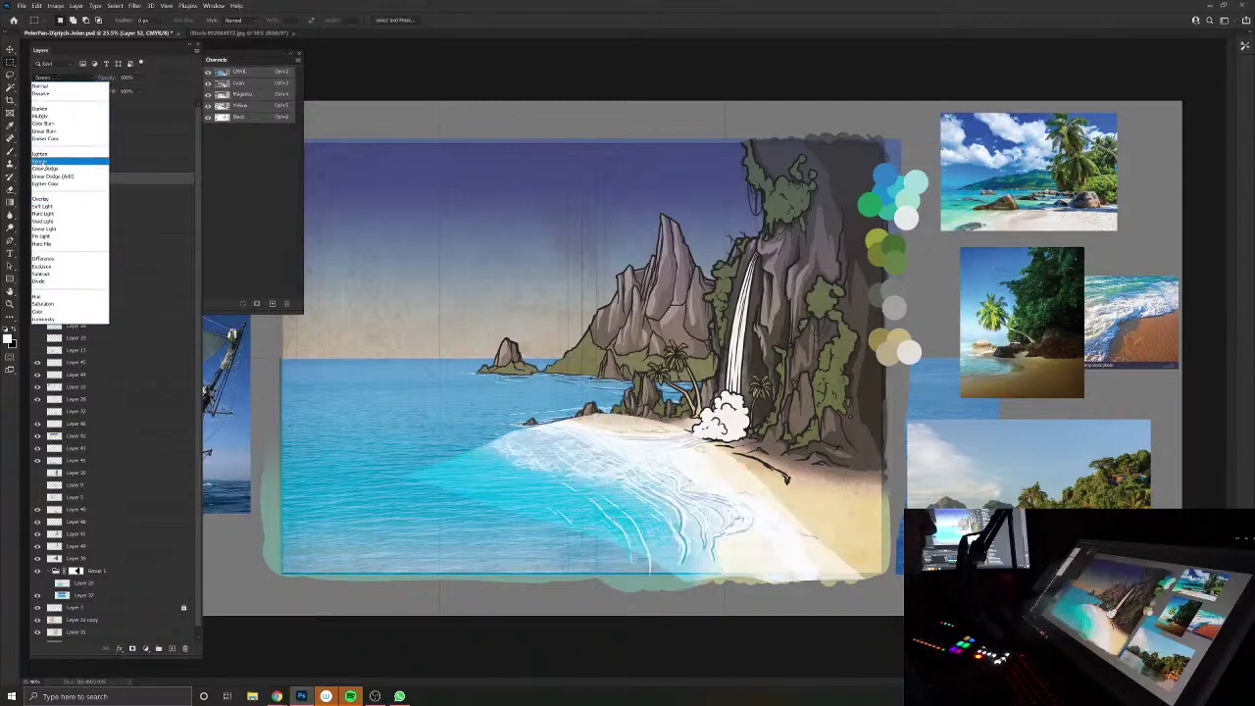
pyautogui.click(41, 198)
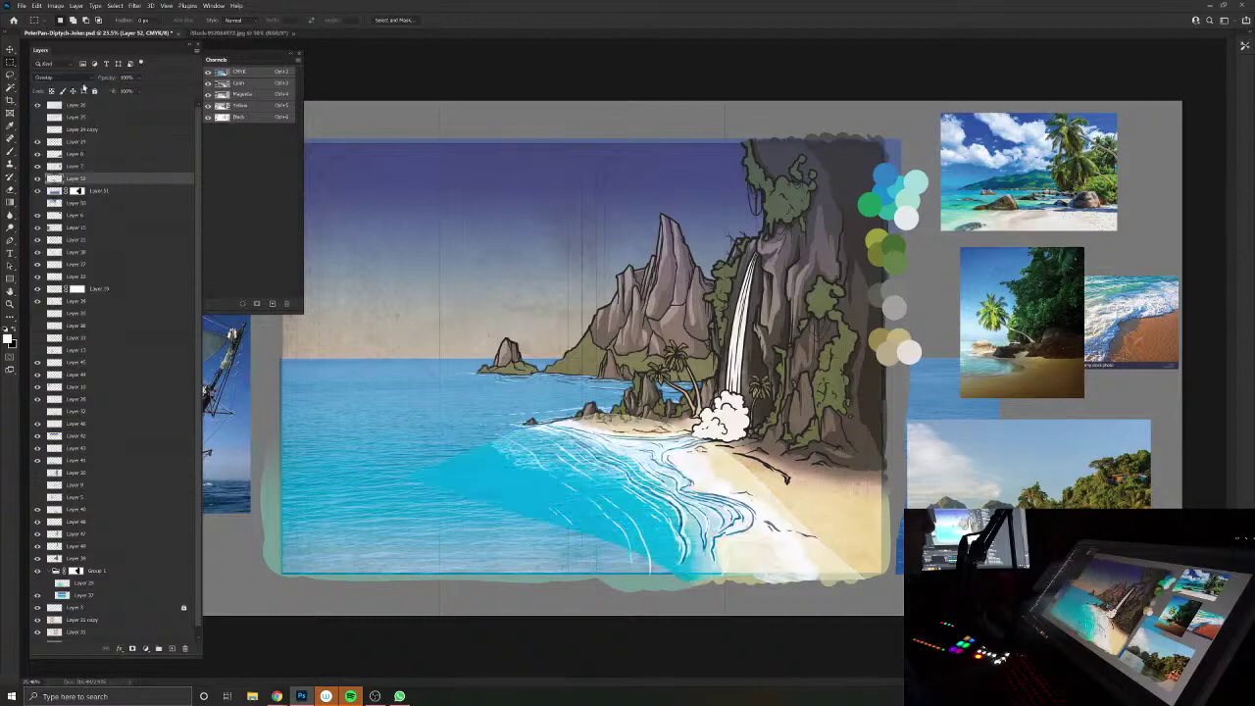
# Step: Strongly reduce the surf layer's saturation with Hue/Saturation
pyautogui.hotkey('ctrl', 'u')
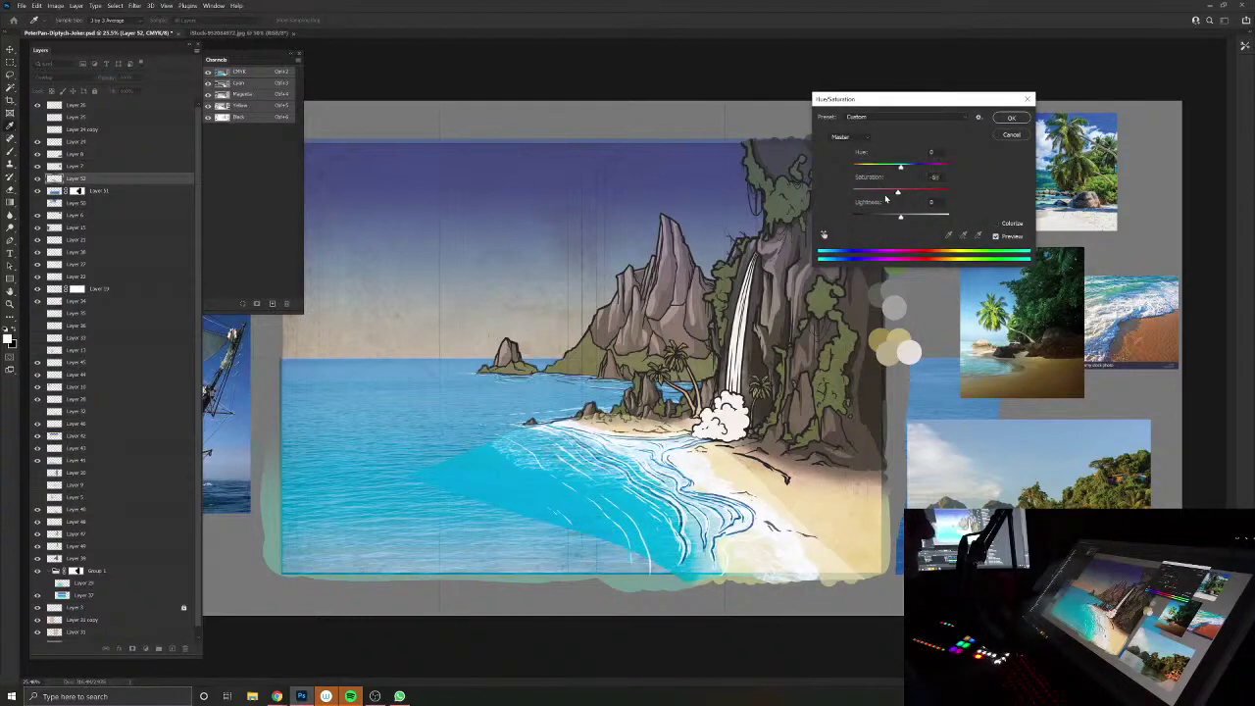
pyautogui.moveTo(885, 199); pyautogui.dragTo(870, 194)
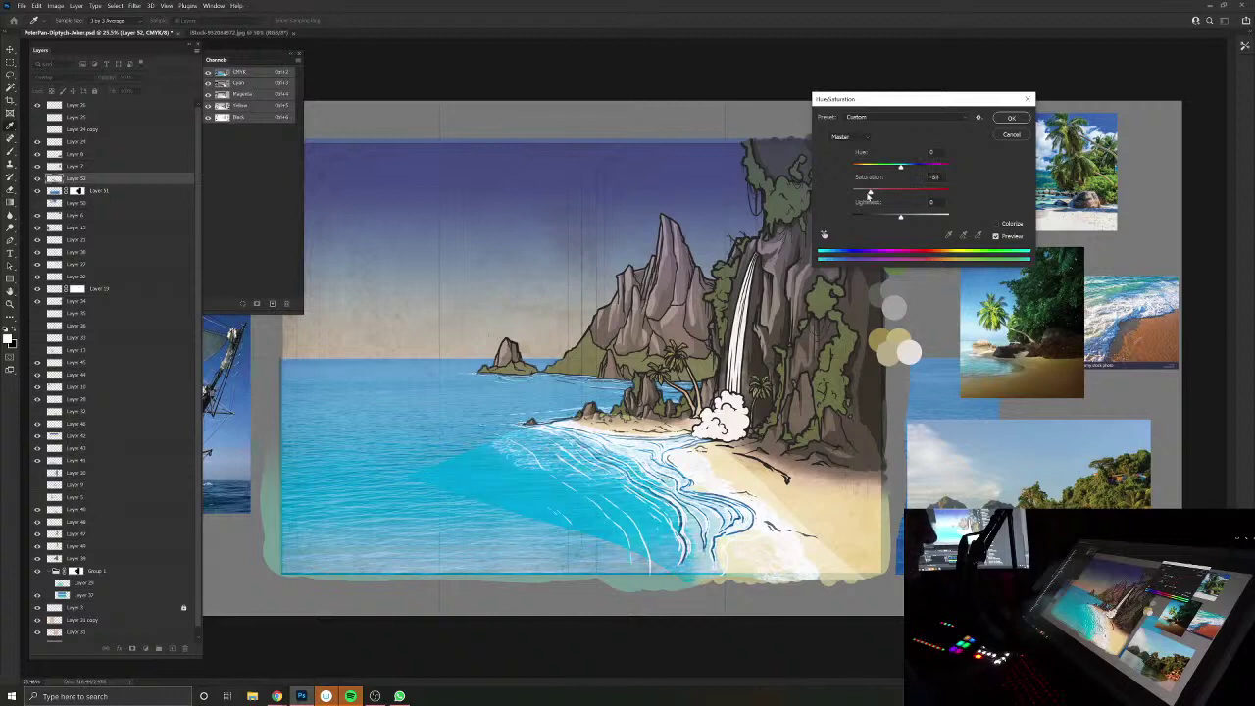
pyautogui.click(1008, 119)
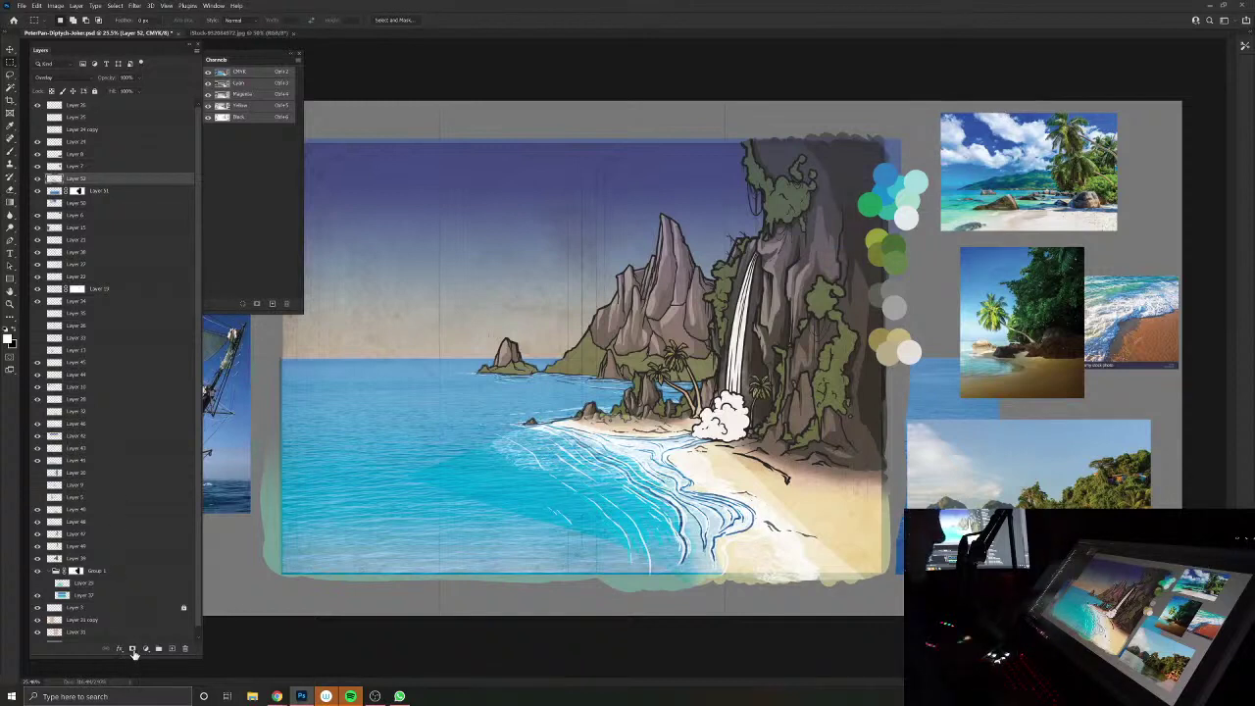
# Step: Add a layer mask to the surf layer and choose a rough textured brush preset for painting on it
pyautogui.click(132, 648)
pyautogui.press('b')
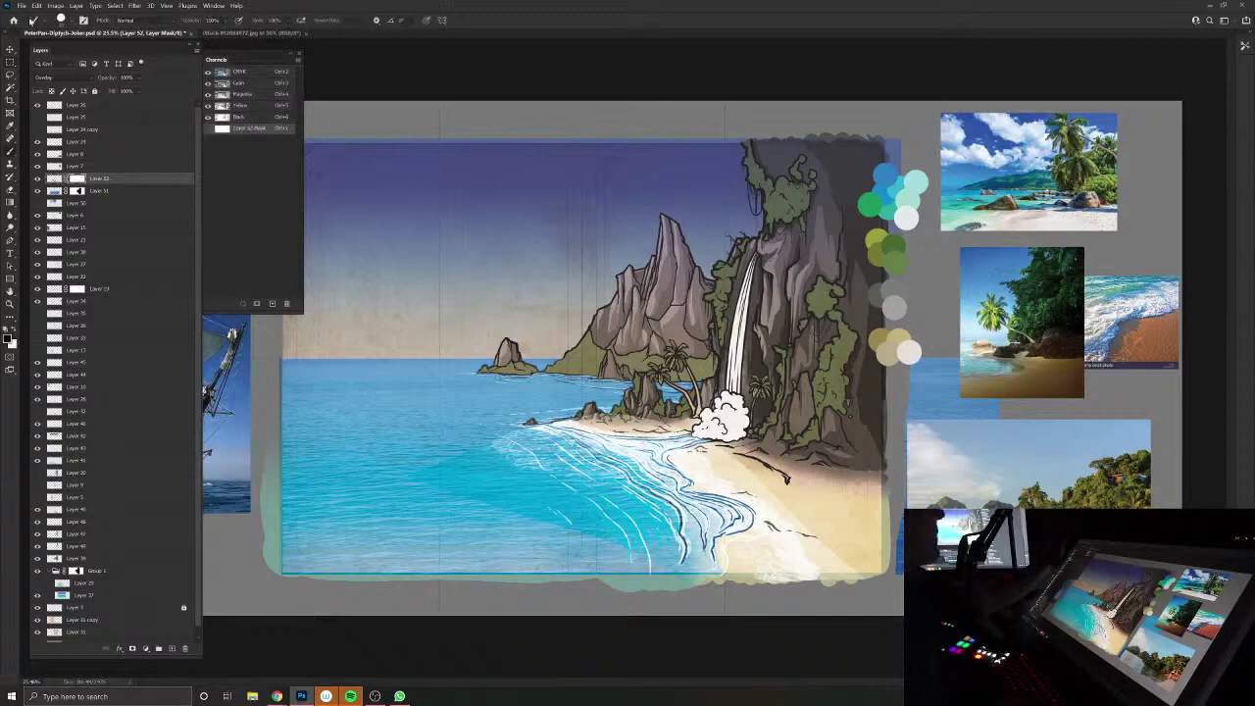
pyautogui.click(61, 19)
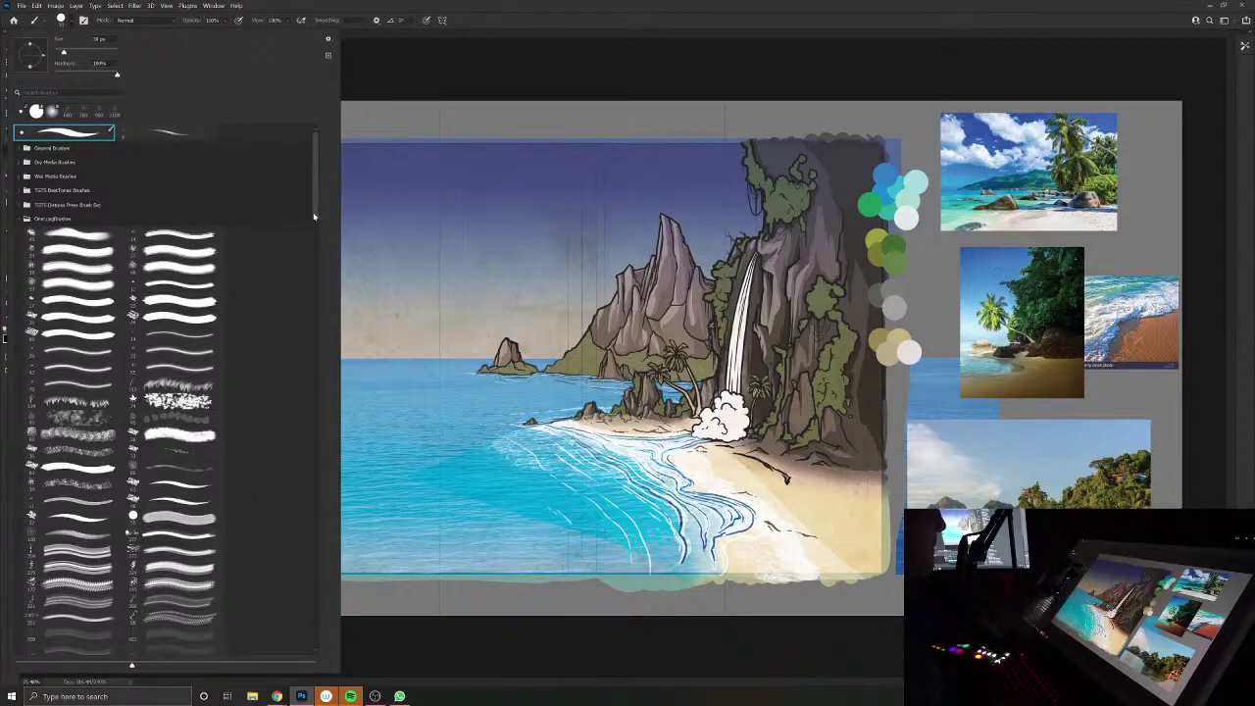
pyautogui.moveTo(315, 218); pyautogui.dragTo(318, 569)
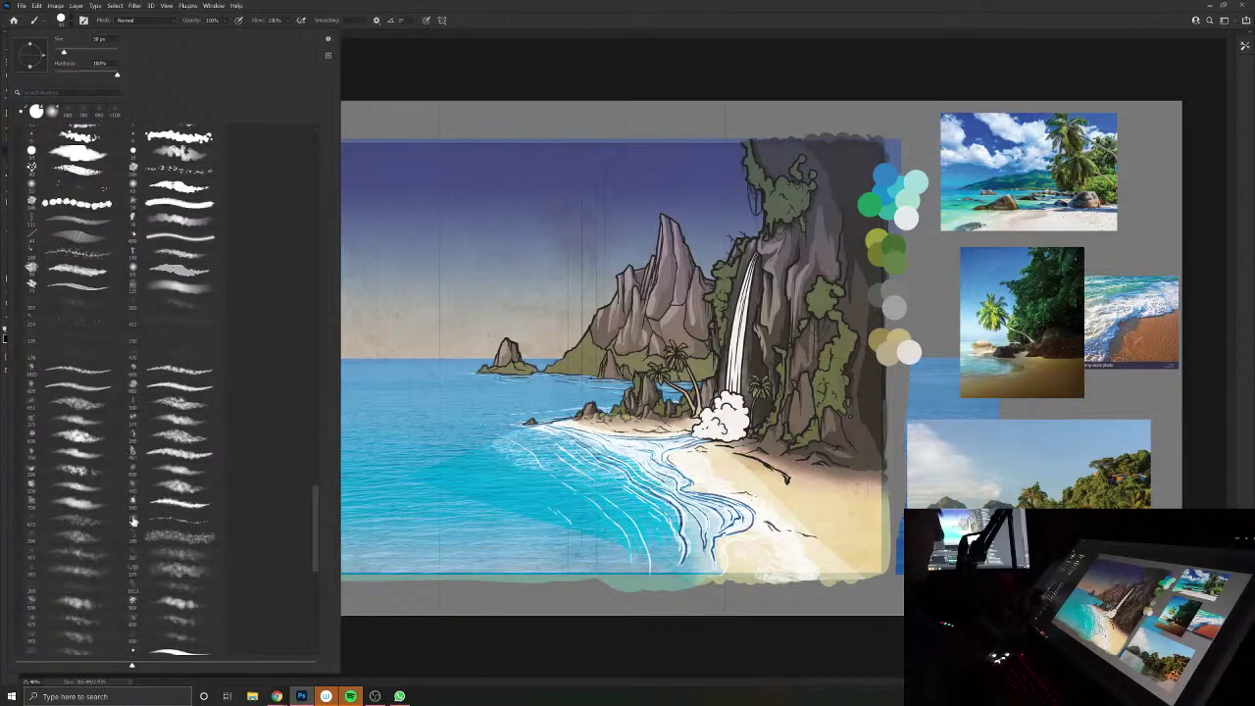
pyautogui.click(172, 488)
pyautogui.press('Return')
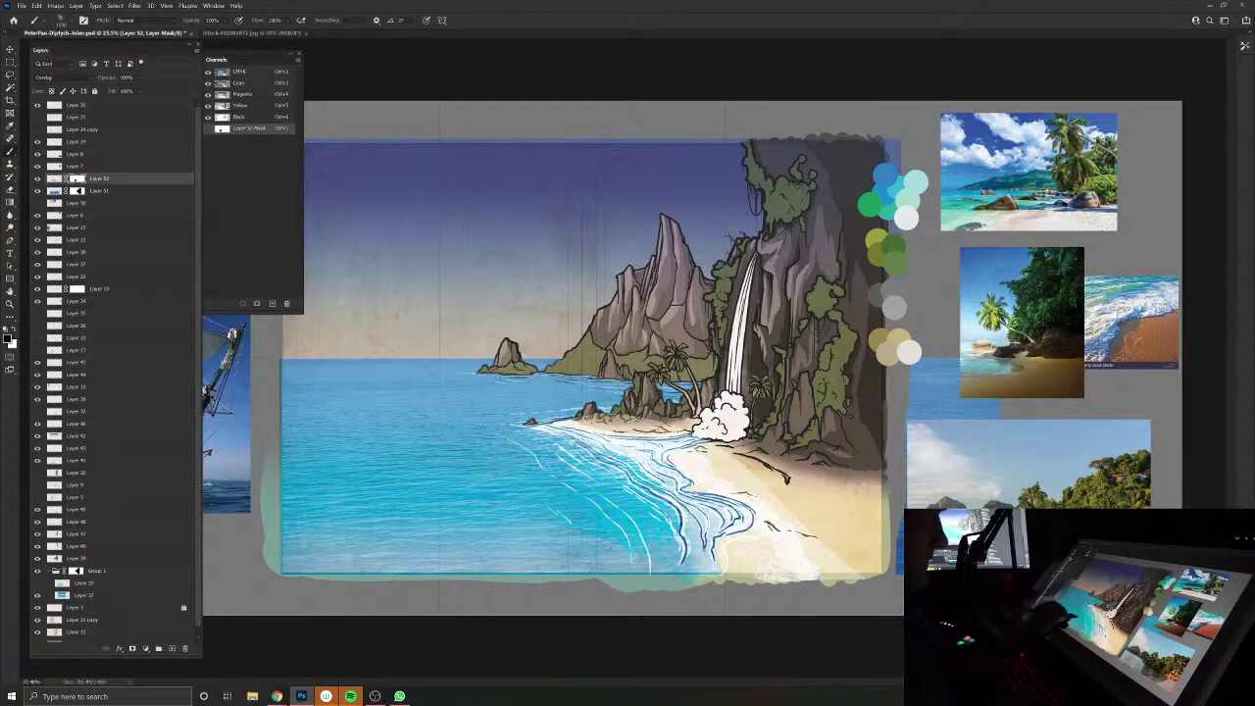
# Step: Paint out the surf photo's sand and hard outer water edges on the layer mask, and save the illustration
pyautogui.moveTo(770, 578); pyautogui.dragTo(853, 547)
pyautogui.moveTo(755, 475); pyautogui.dragTo(493, 370)
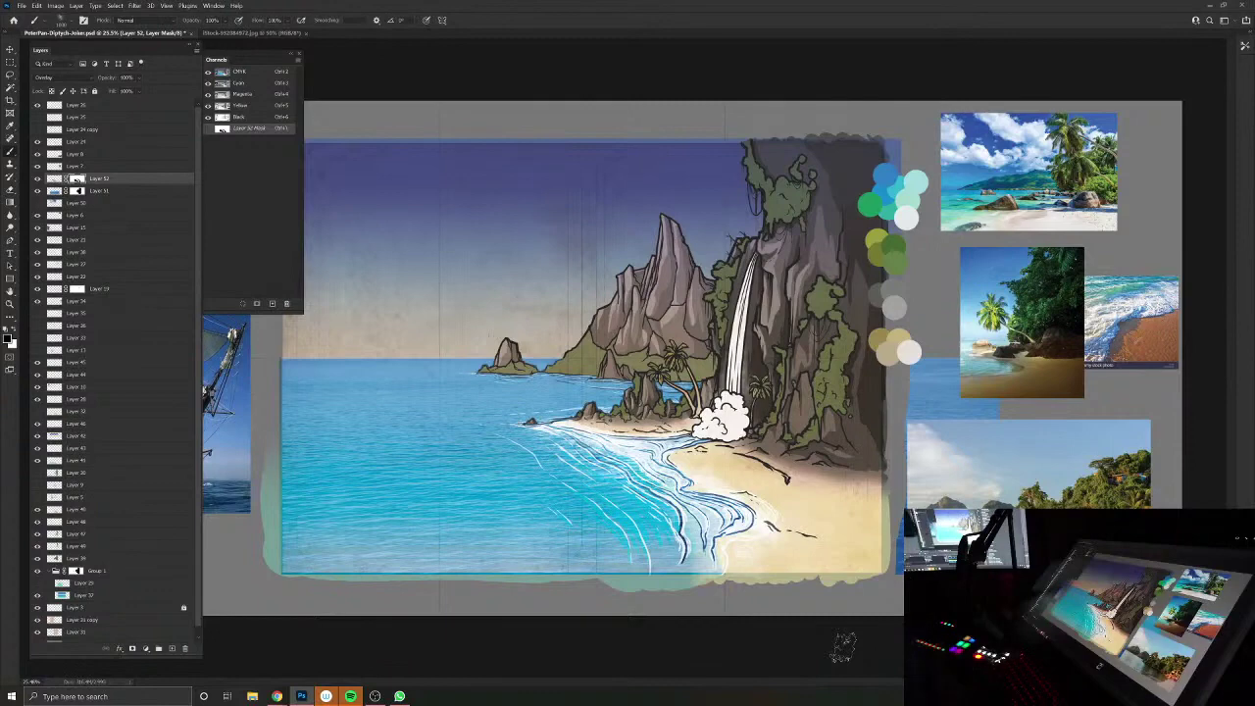
pyautogui.hotkey('ctrl', 's')
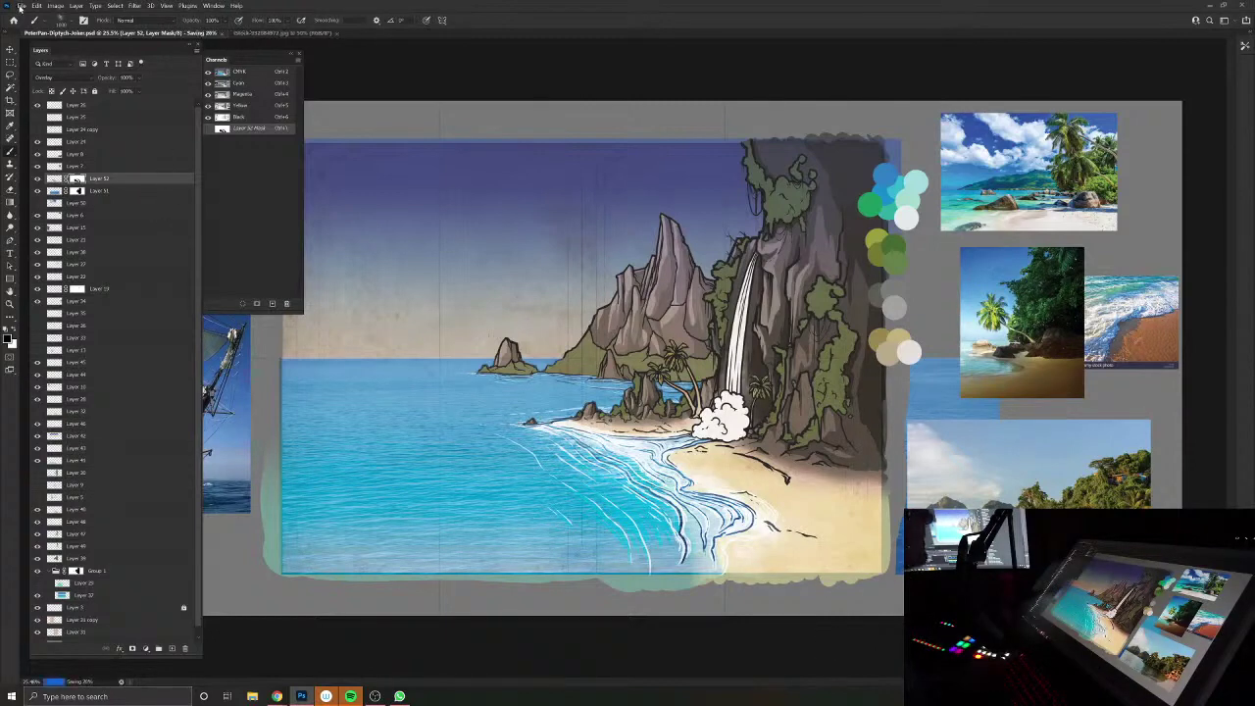
pyautogui.moveTo(277, 696)
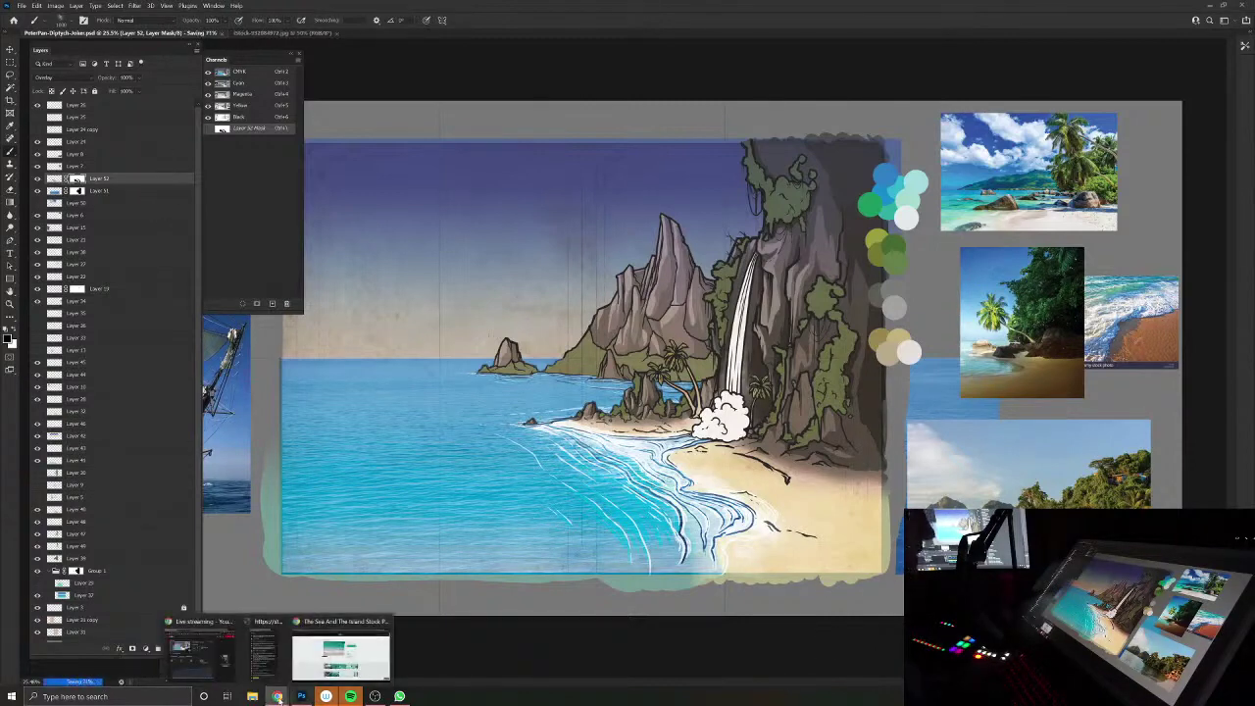
# Step: Switch to the iStock page in the browser, search for "hawaiin coast" and browse the photo results
pyautogui.click(340, 652)
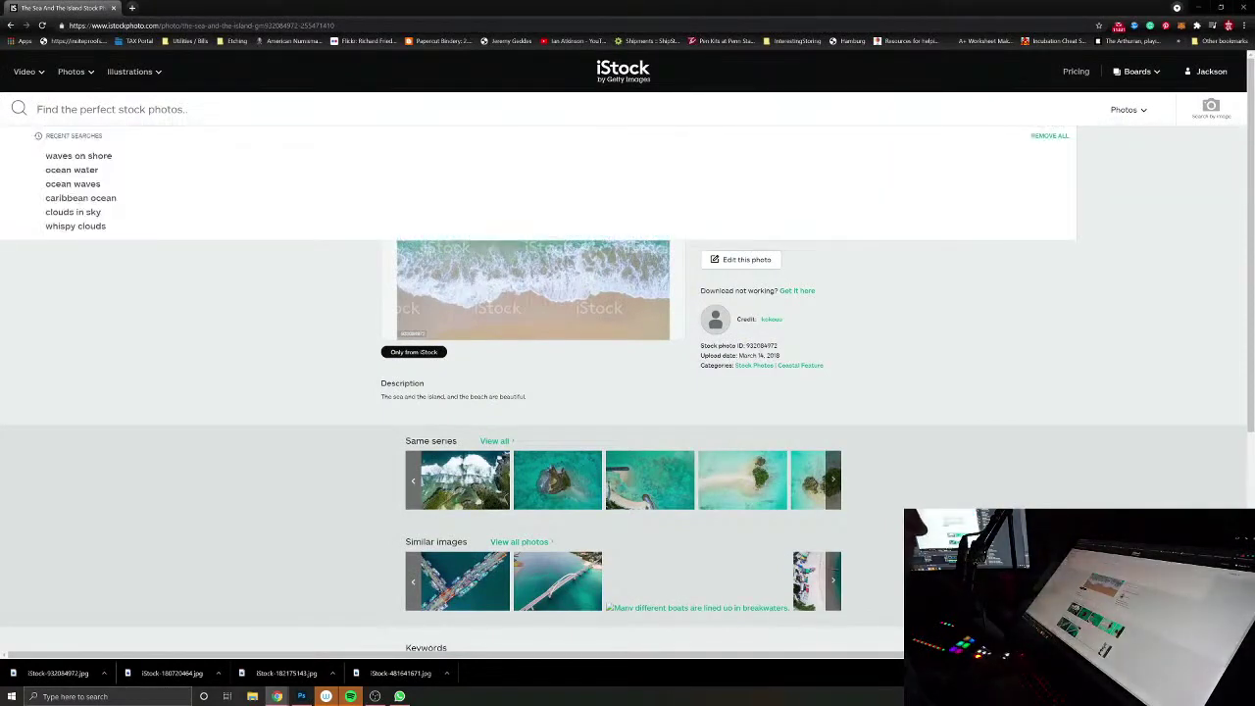
pyautogui.write('hawai')
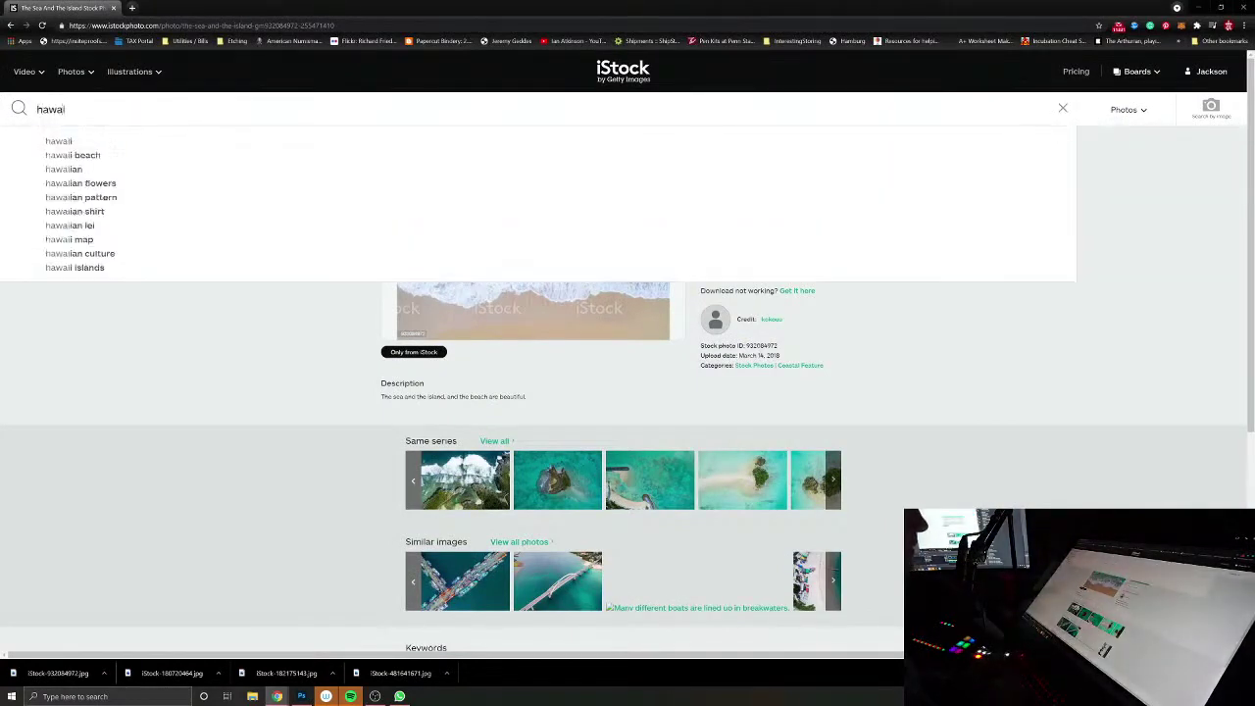
pyautogui.write('in isla')
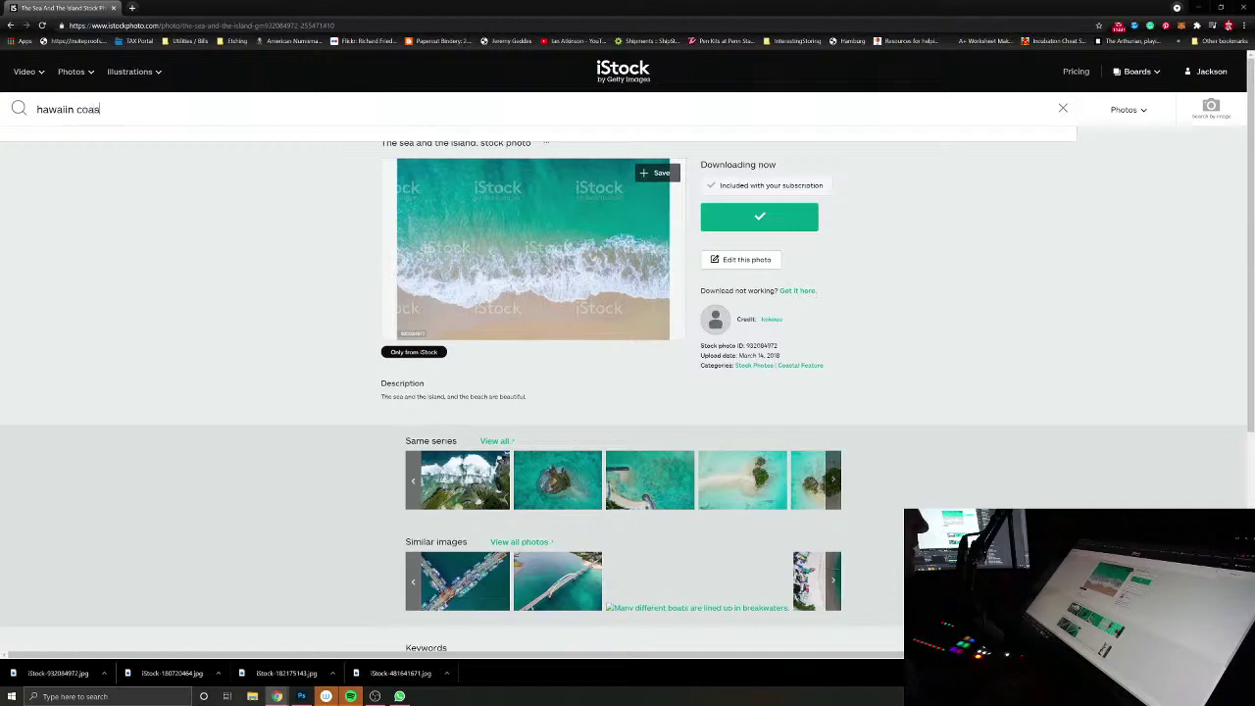
pyautogui.write('t')
pyautogui.press('Return')
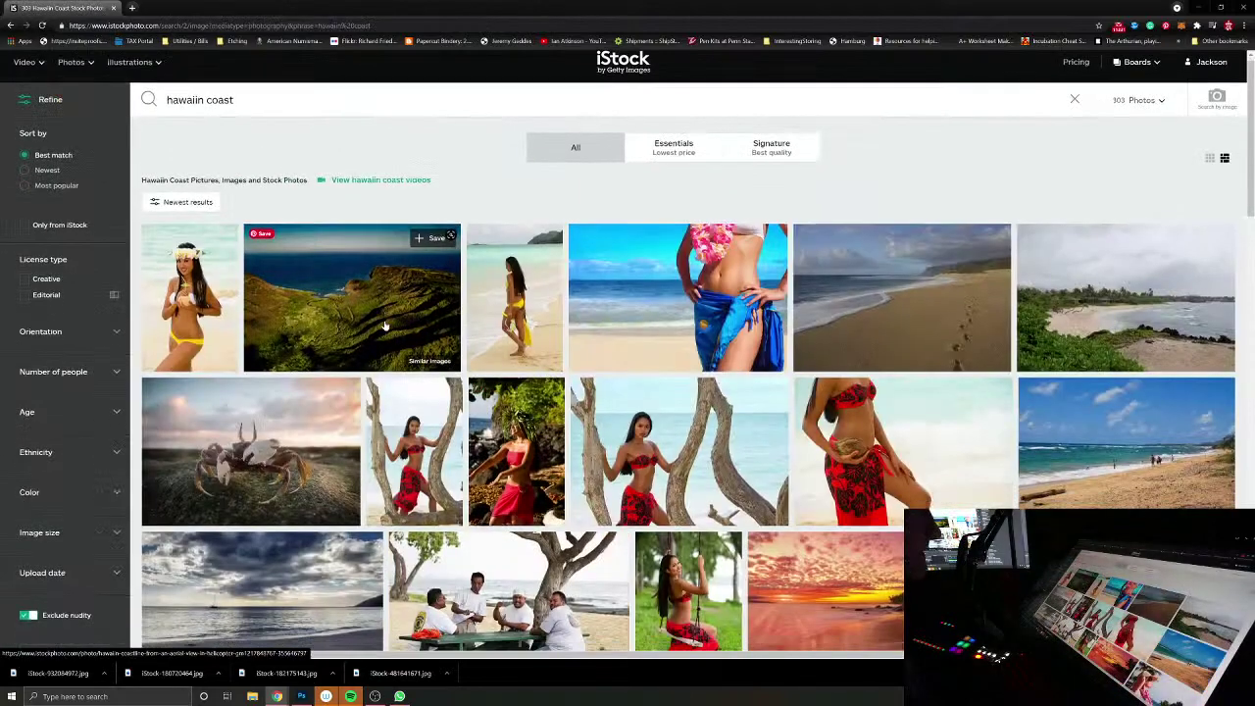
pyautogui.scroll(-2, 387, 328)
pyautogui.scroll(-3, 385, 325)
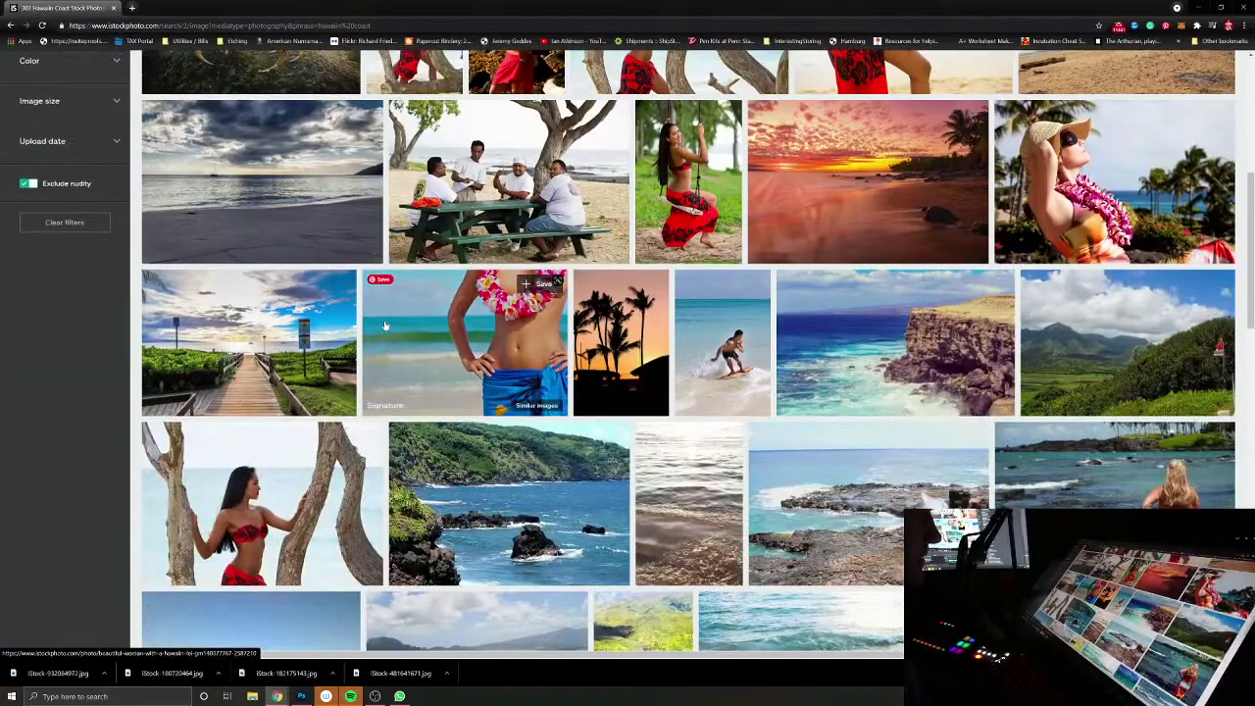
pyautogui.scroll(-3, 384, 320)
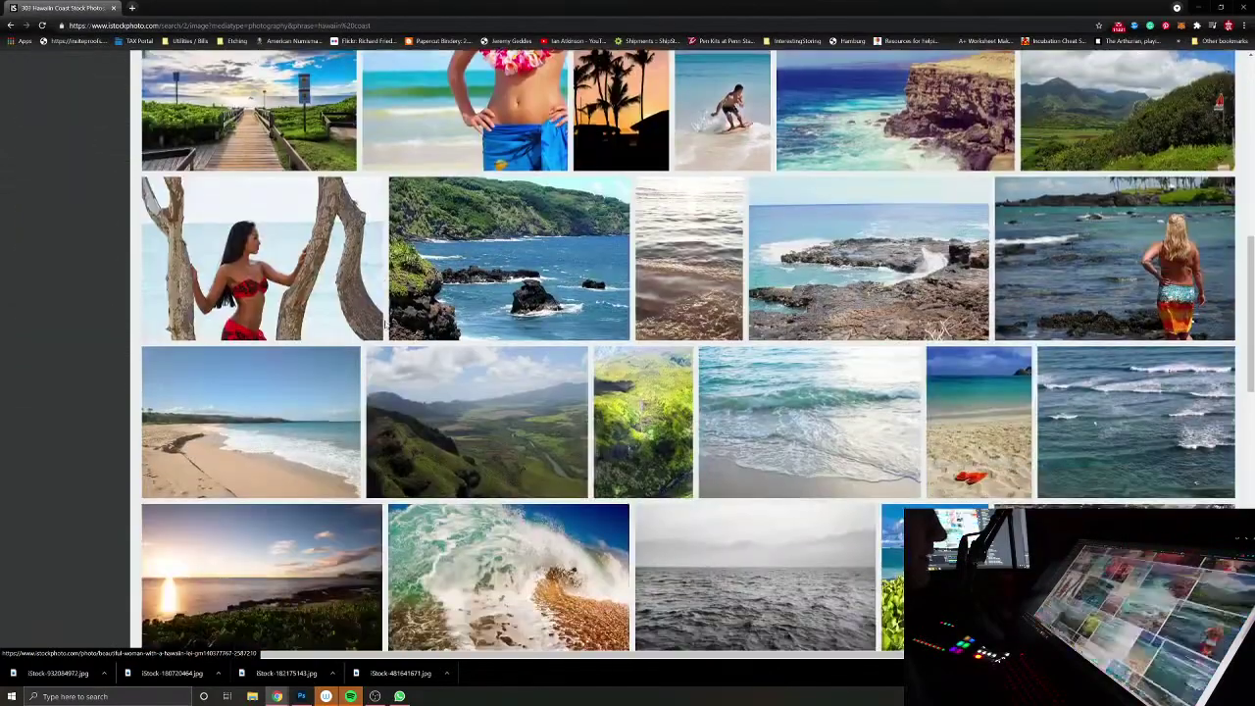
# Step: Search iStock for "hawaiin island" and look through the results for a suitable mountain or coastline photo
pyautogui.scroll(3, 385, 320)
pyautogui.scroll(5, 386, 326)
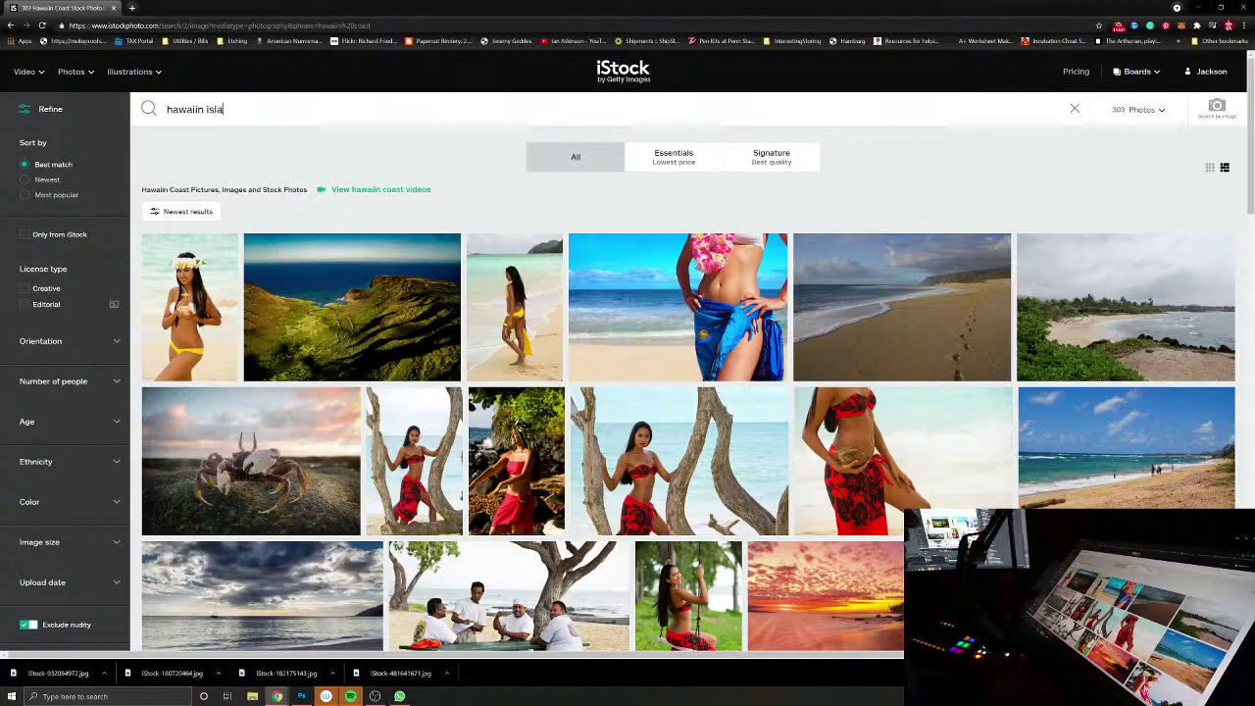
pyautogui.write('nd')
pyautogui.press('Return')
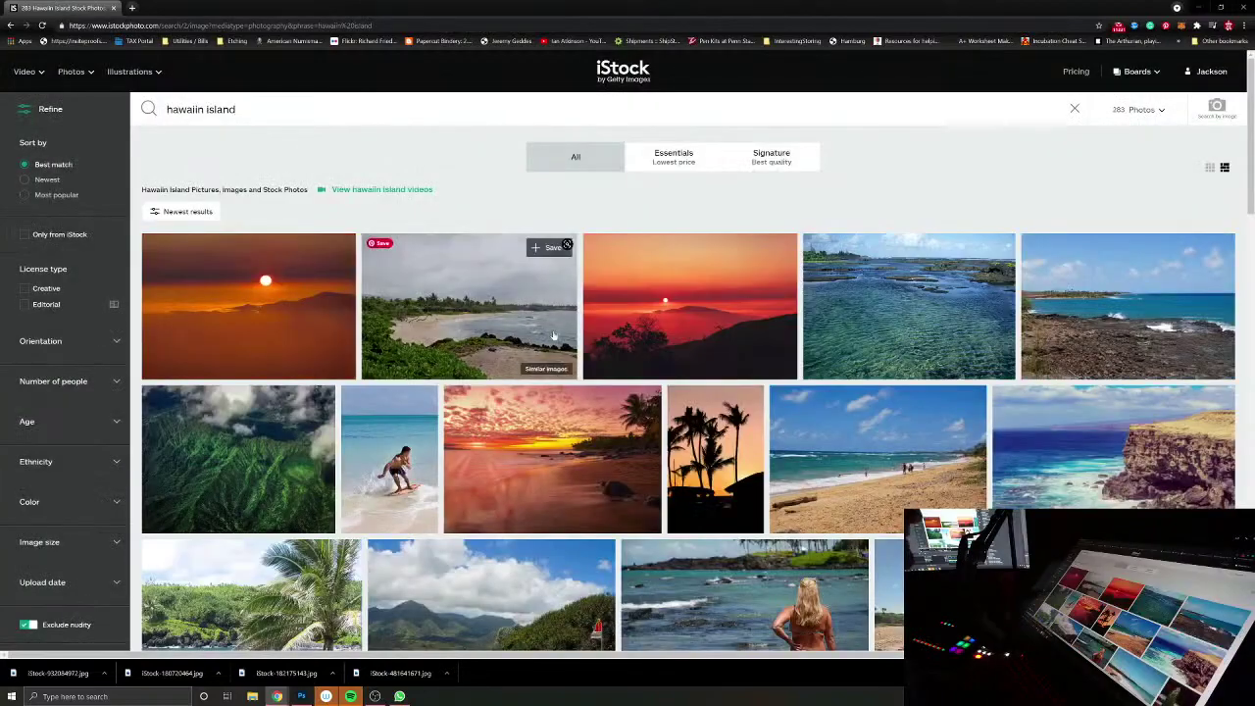
pyautogui.scroll(-5, 700, 403)
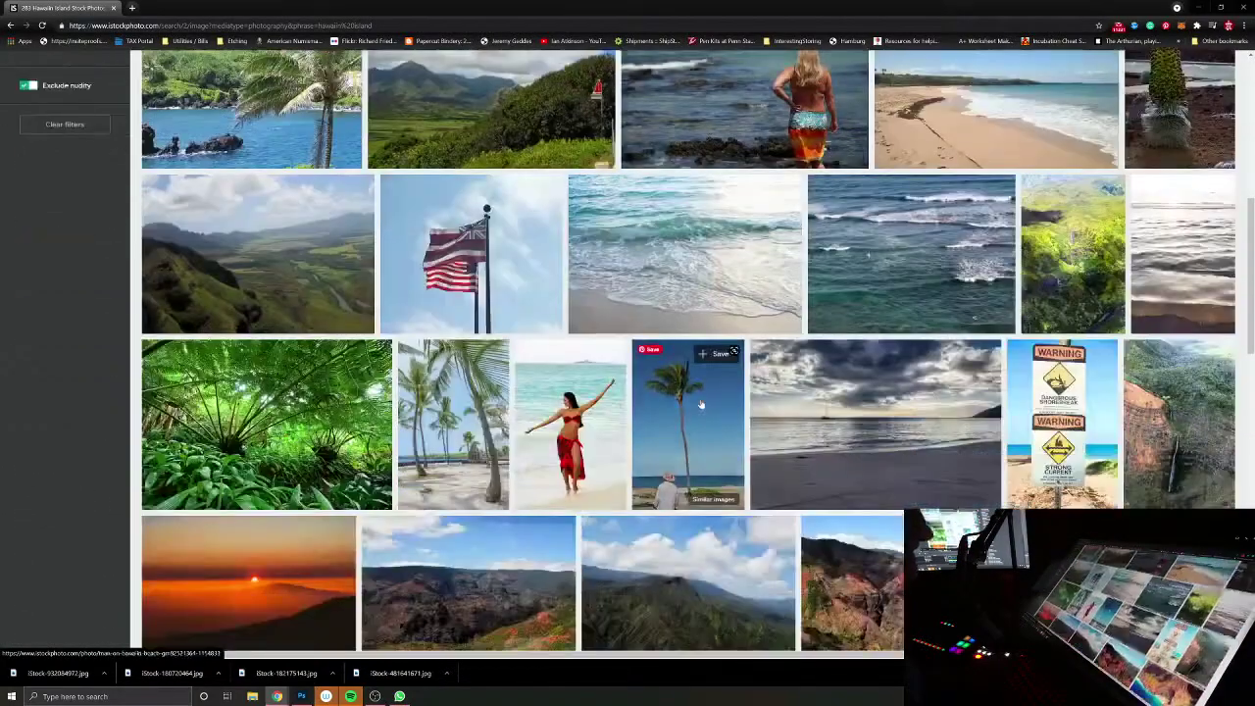
pyautogui.scroll(-3, 700, 398)
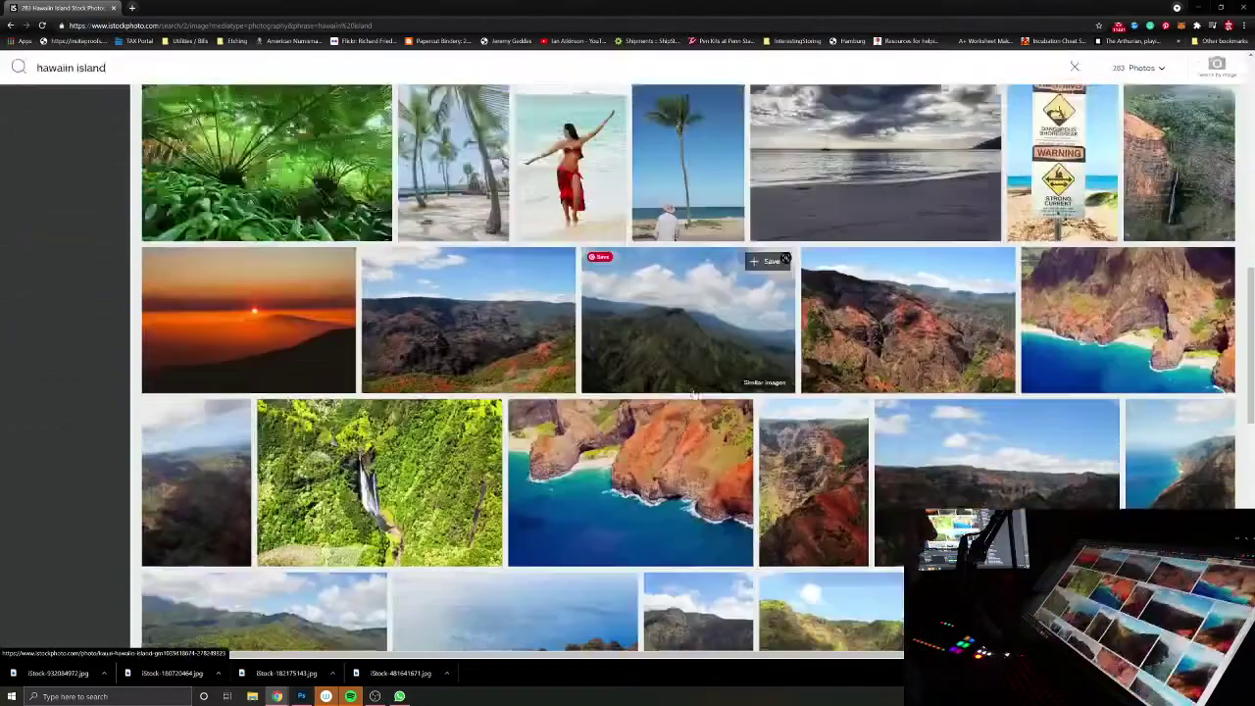
# Step: Replace the search with "tropical island" and browse the results for green island mountain photos
pyautogui.scroll(1, 692, 394)
pyautogui.scroll(2, 112, 105)
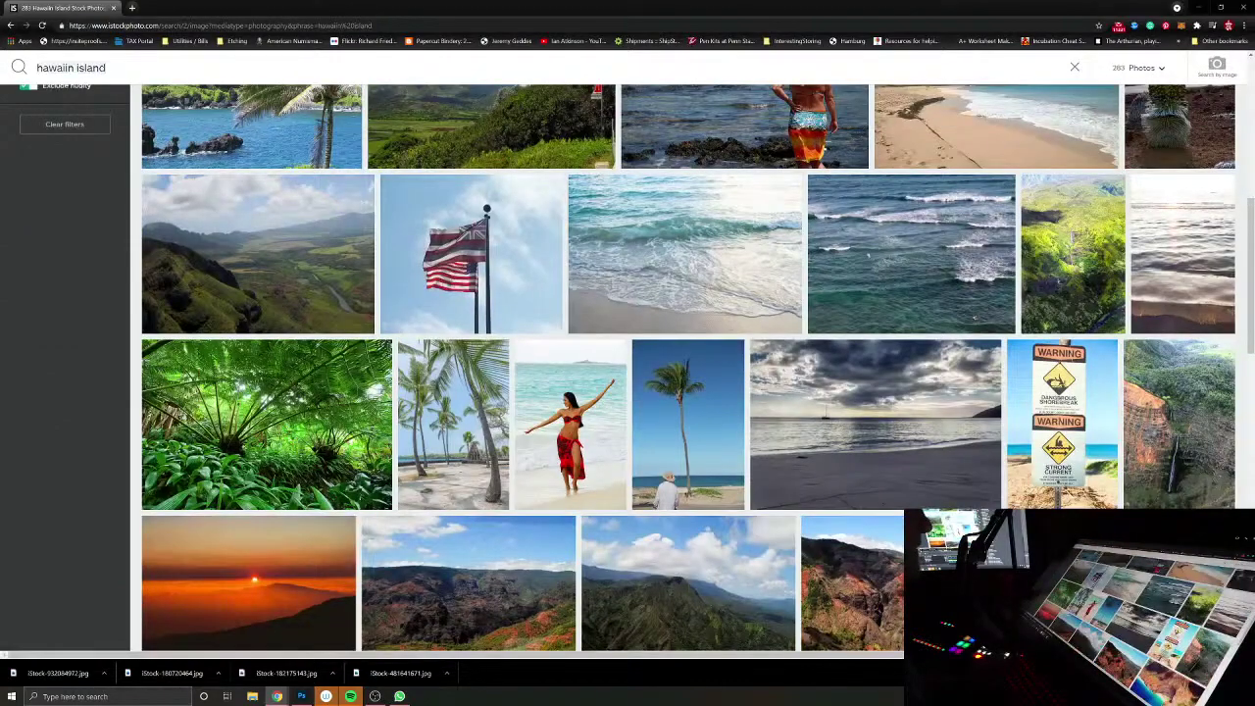
pyautogui.press('BackSpace')
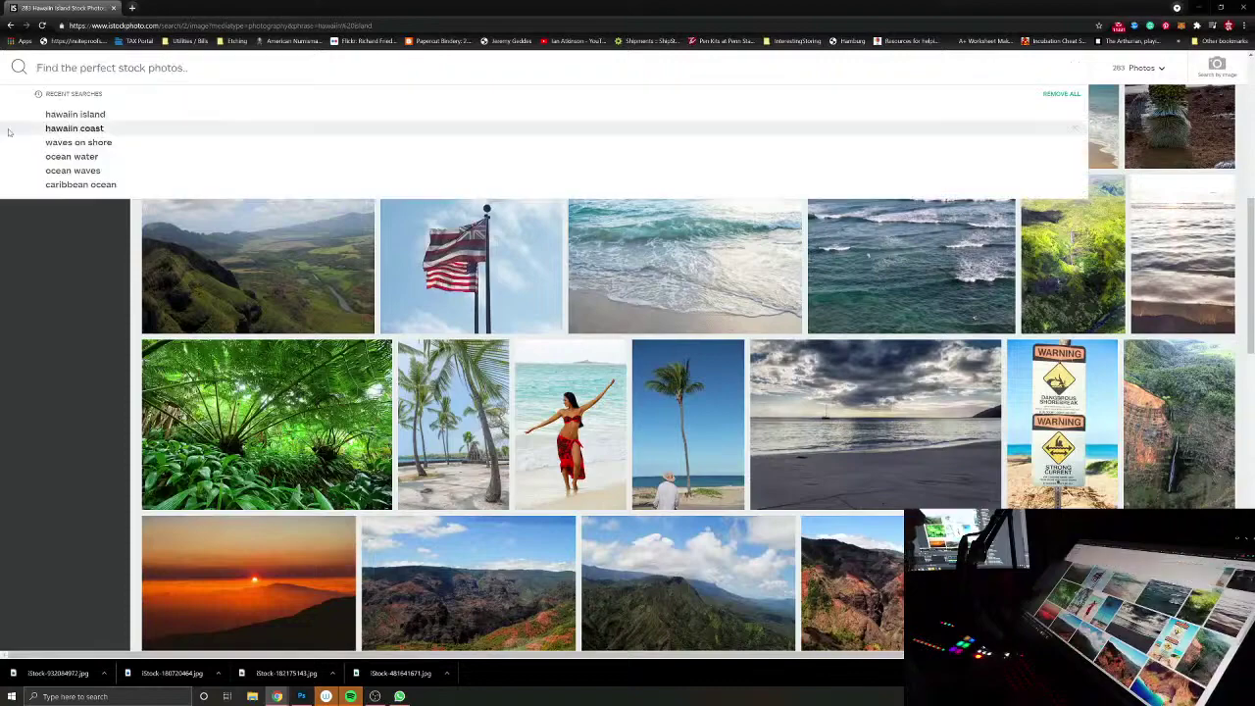
pyautogui.scroll(1, 70, 296)
pyautogui.scroll(6, 70, 296)
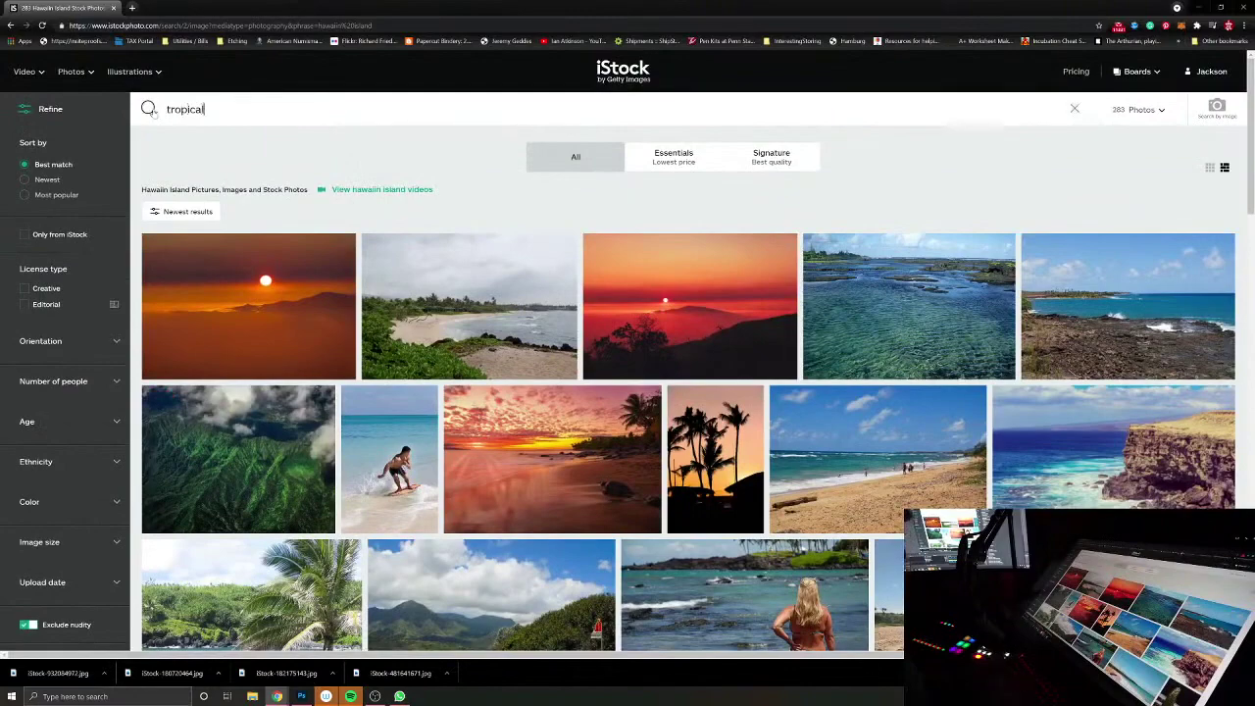
pyautogui.write('tropical island')
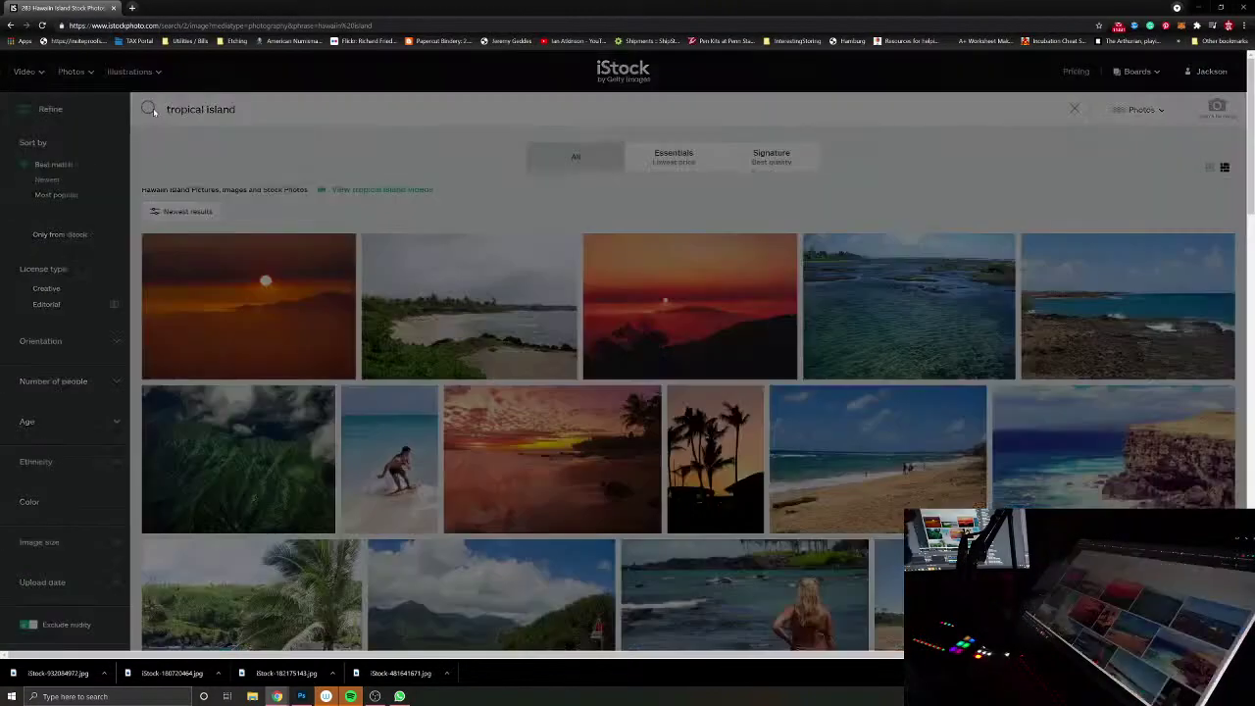
pyautogui.press('Return')
pyautogui.scroll(-1, 733, 333)
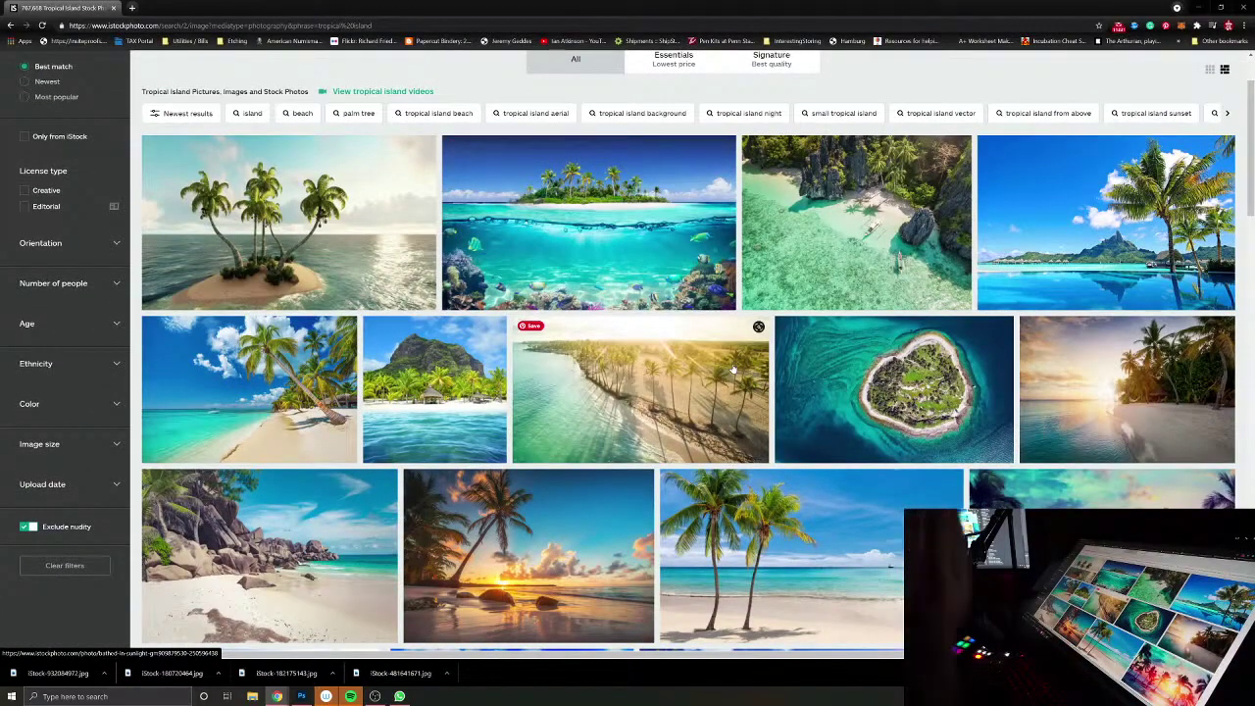
pyautogui.scroll(-3, 733, 369)
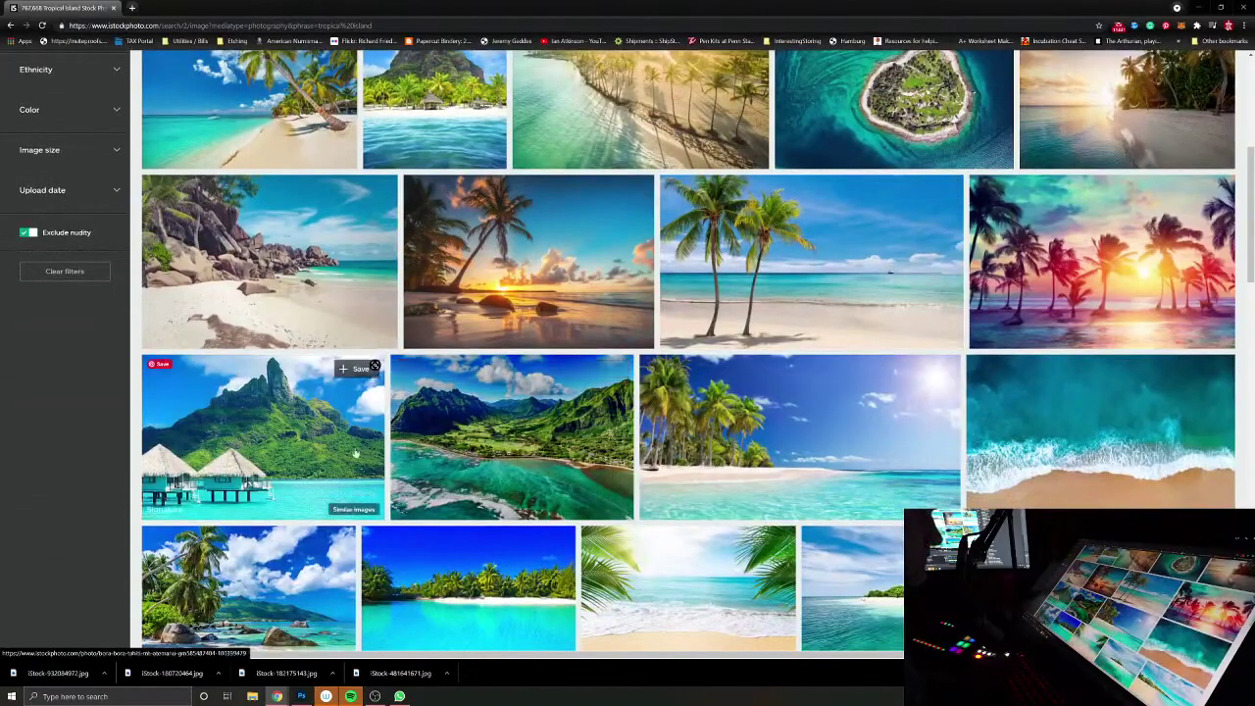
# Step: Open the Bora Bora Mt Otemanu photo, follow similar images to the reflection and beach views, and enlarge the beach view's preview
pyautogui.click(320, 449)
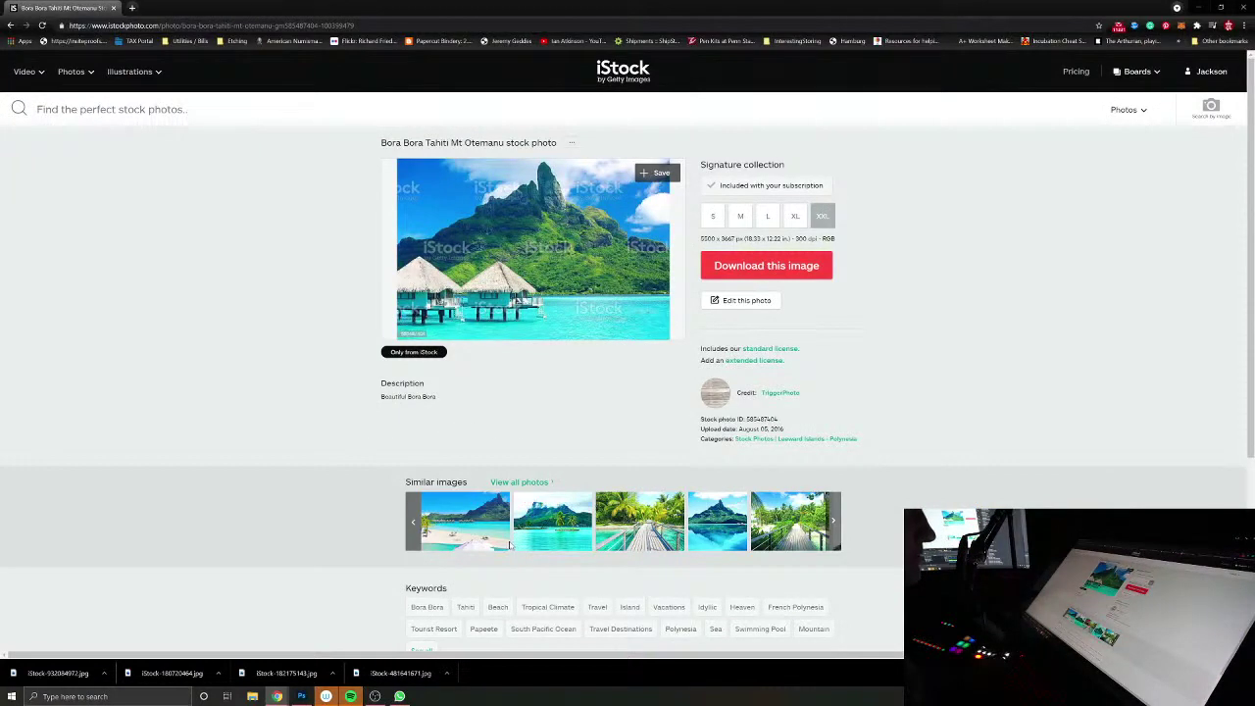
pyautogui.click(714, 541)
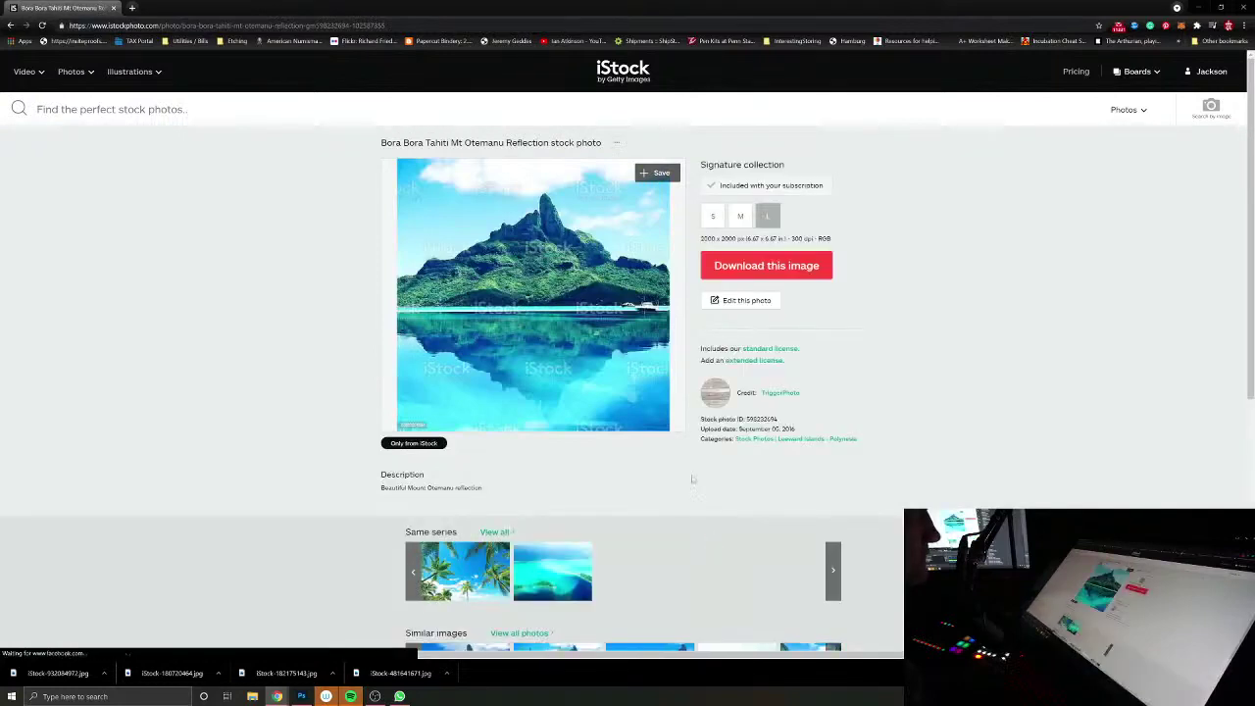
pyautogui.scroll(-2, 692, 478)
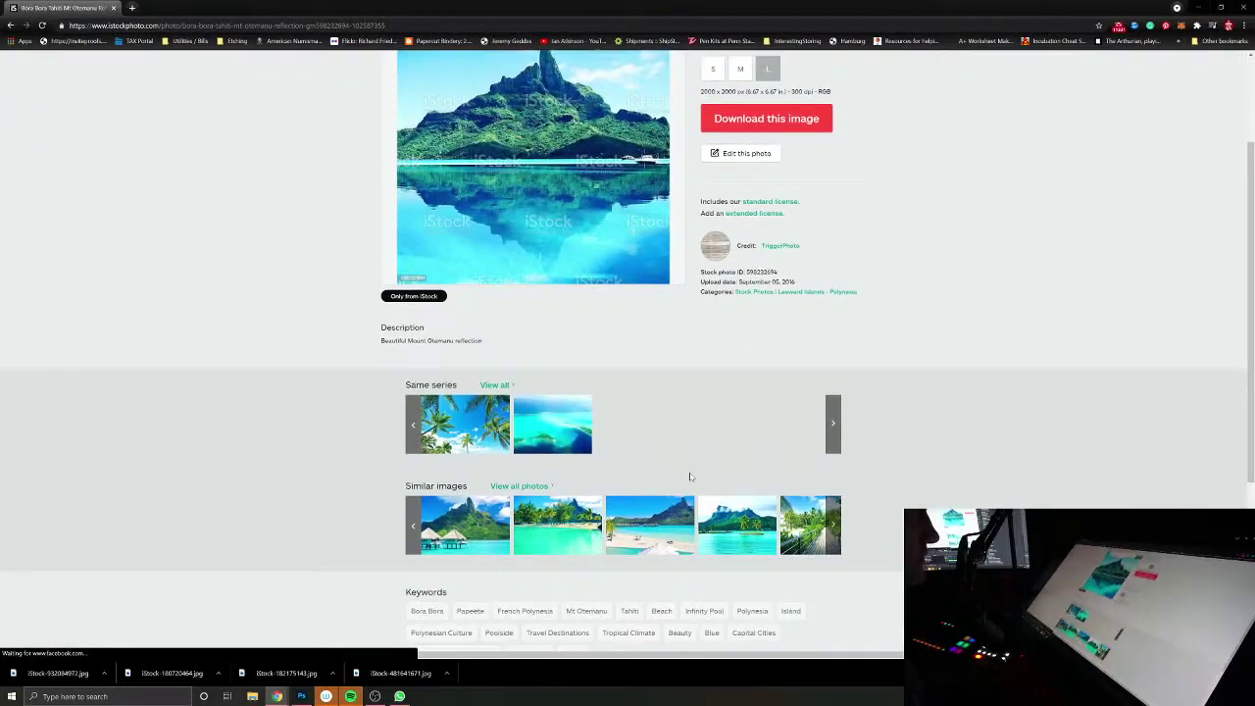
pyautogui.click(667, 538)
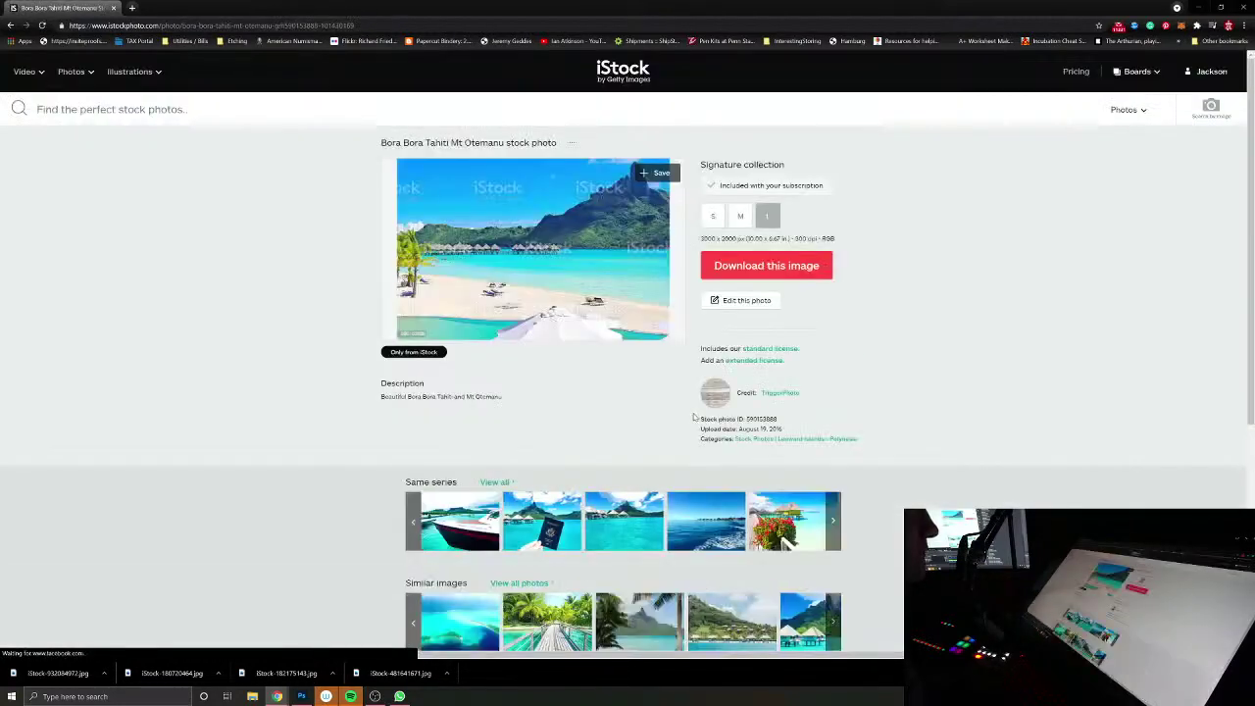
pyautogui.click(527, 251)
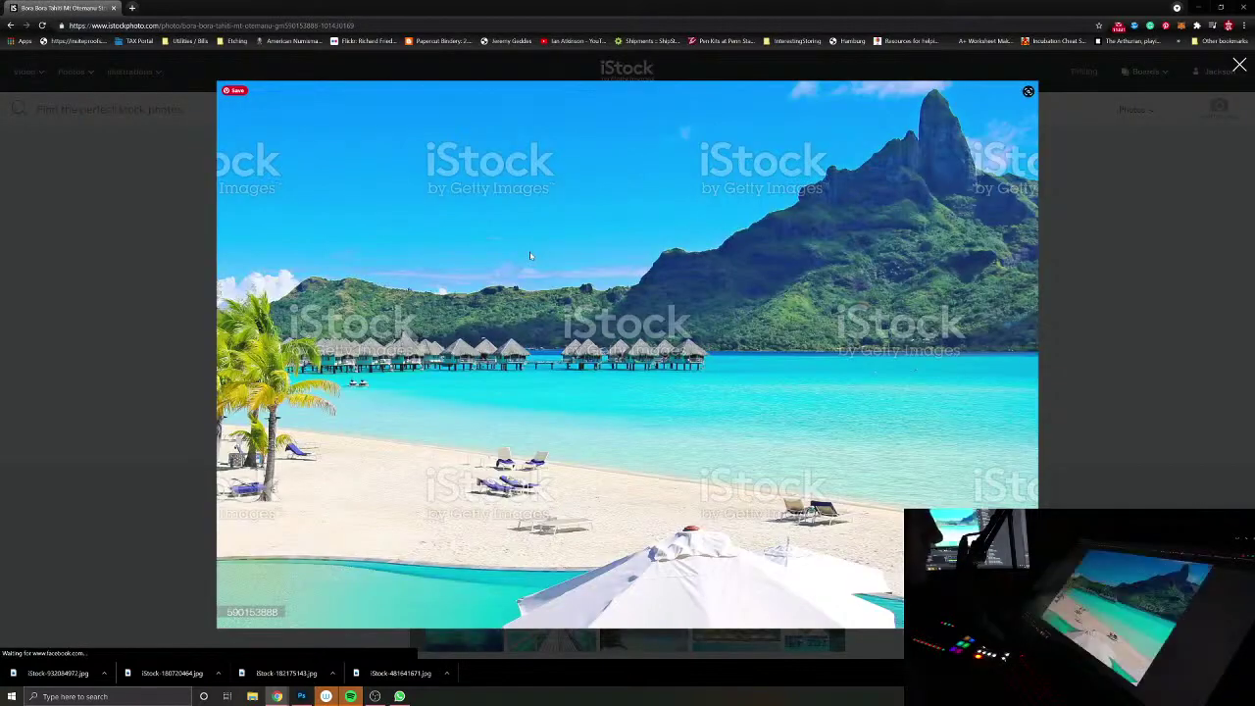